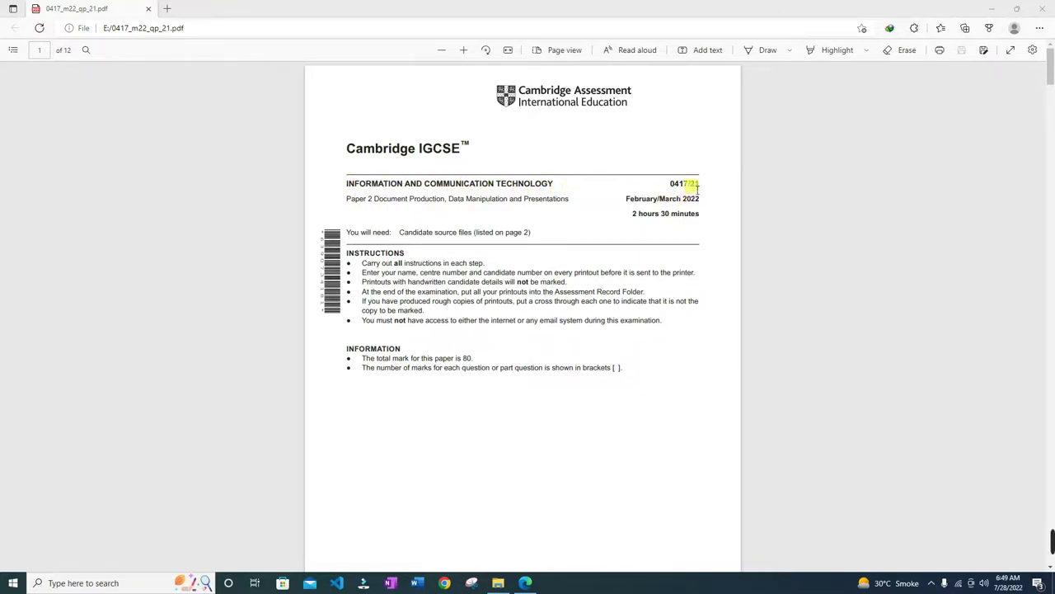
Step: Scroll the exam PDF to page 2, which lists the source files and Task 1 instructions
scroll(577, 260, "down", 10)
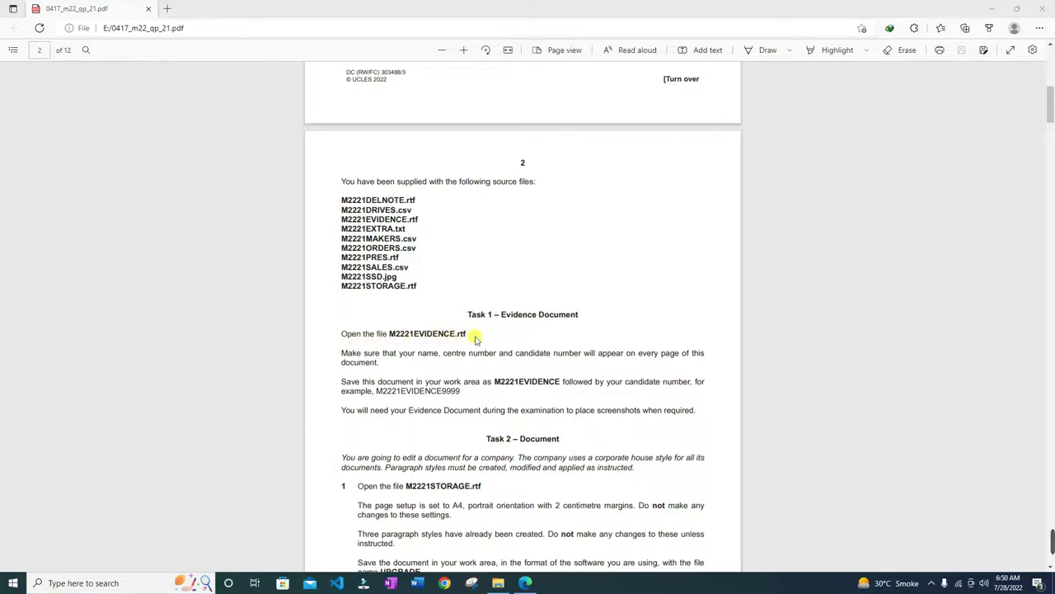
Step: Open M2221EVIDENCE.rtf from the Work Area folder in Word
left_click(498, 583)
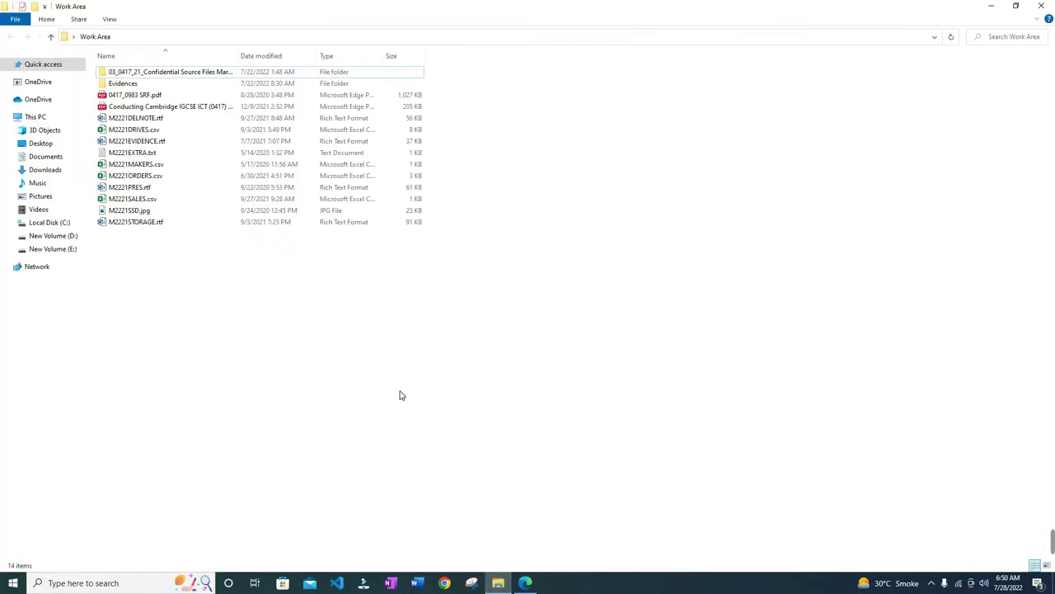
left_click(151, 145)
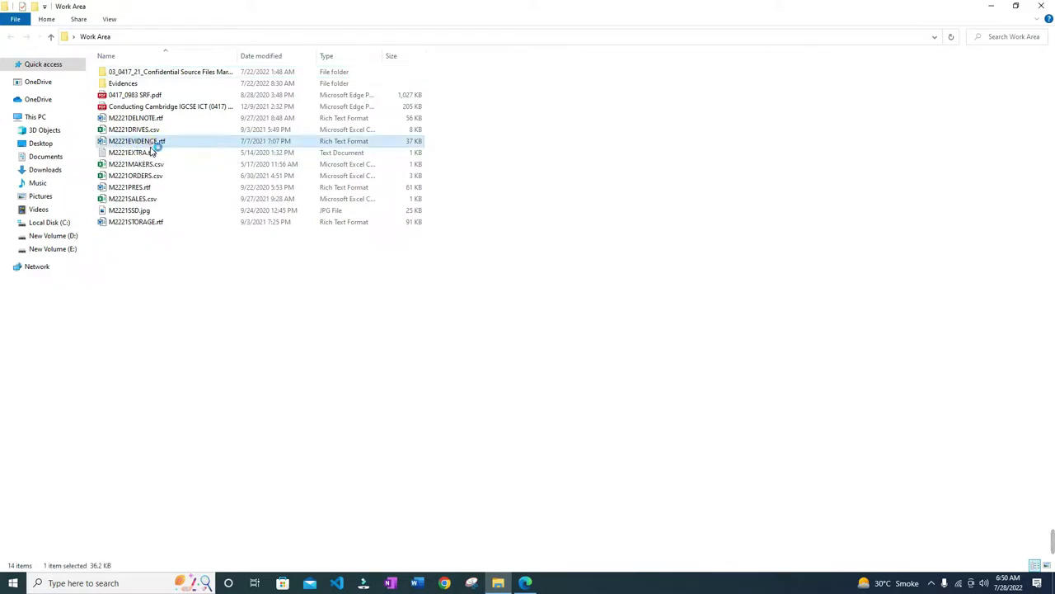
double_click(130, 144)
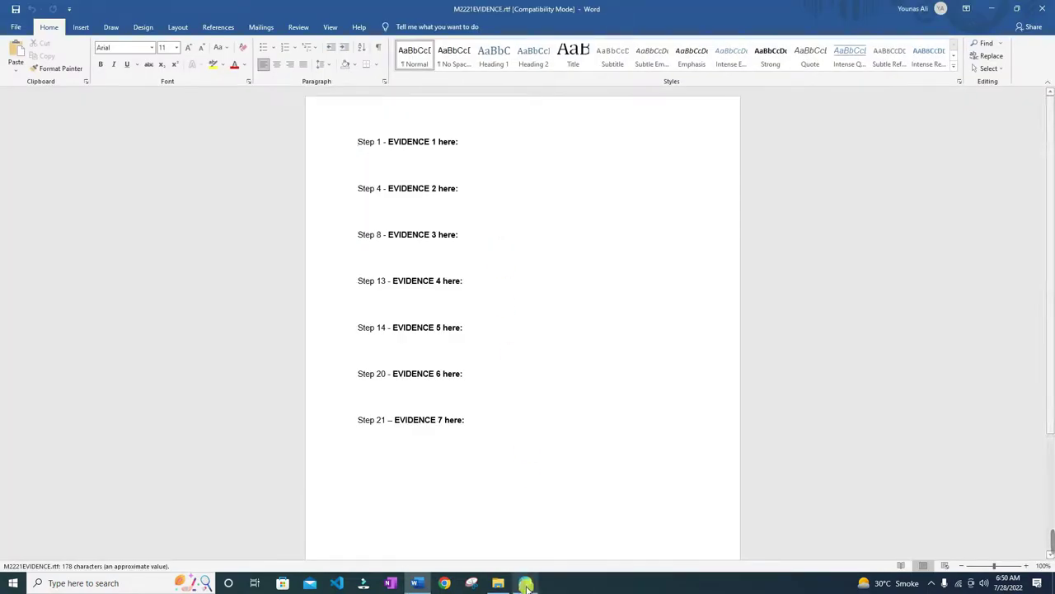
Step: Check the exam paper, then return to the evidence document and start editing its header
left_click(526, 582)
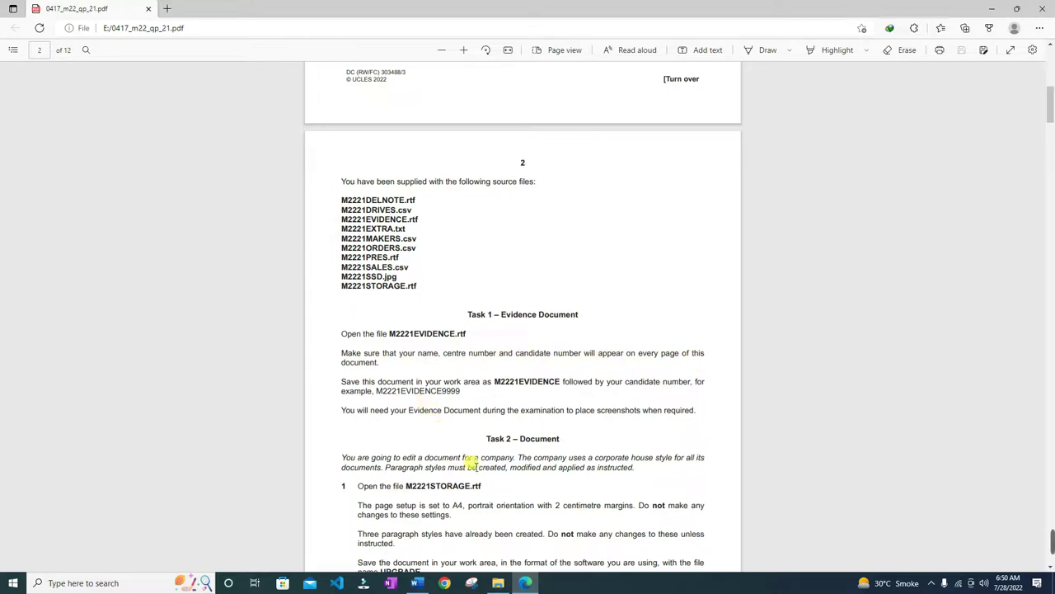
left_click(417, 582)
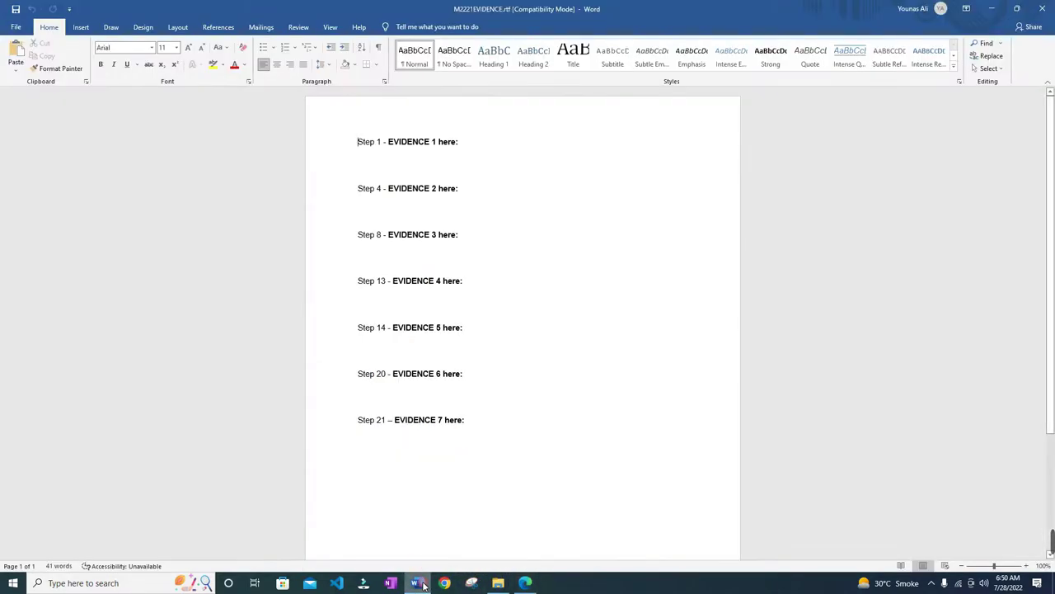
double_click(440, 123)
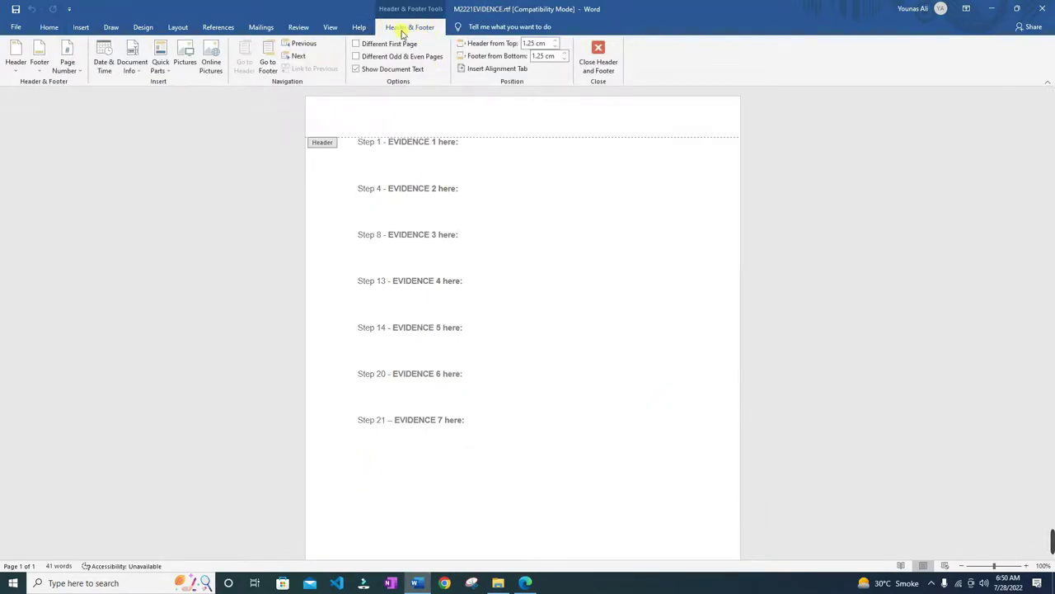
Step: Apply the Blank (Three Columns) header and enter the candidate's name, centre number and candidate number
left_click(16, 71)
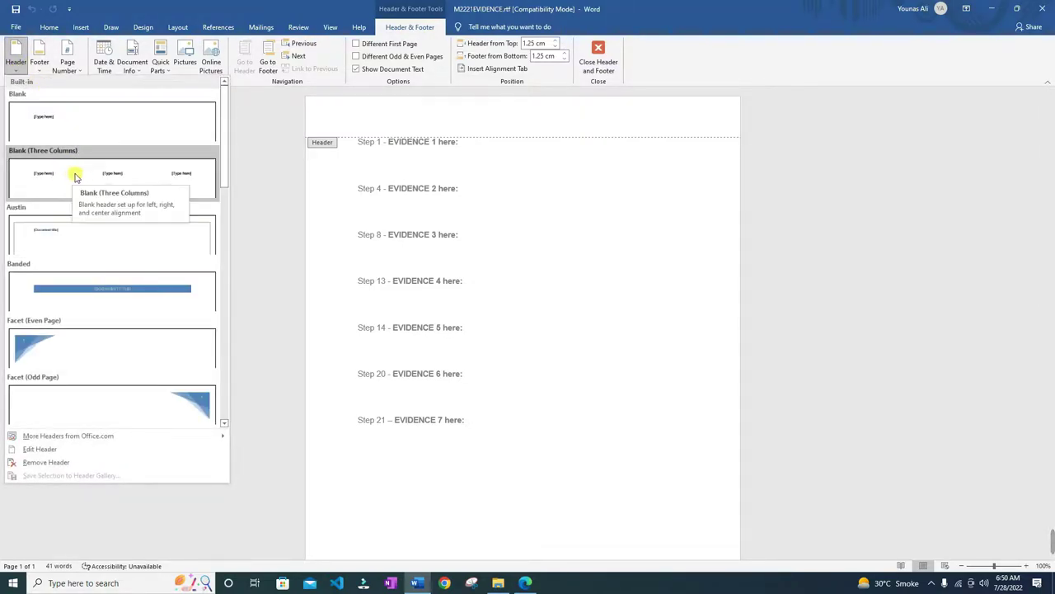
left_click(97, 175)
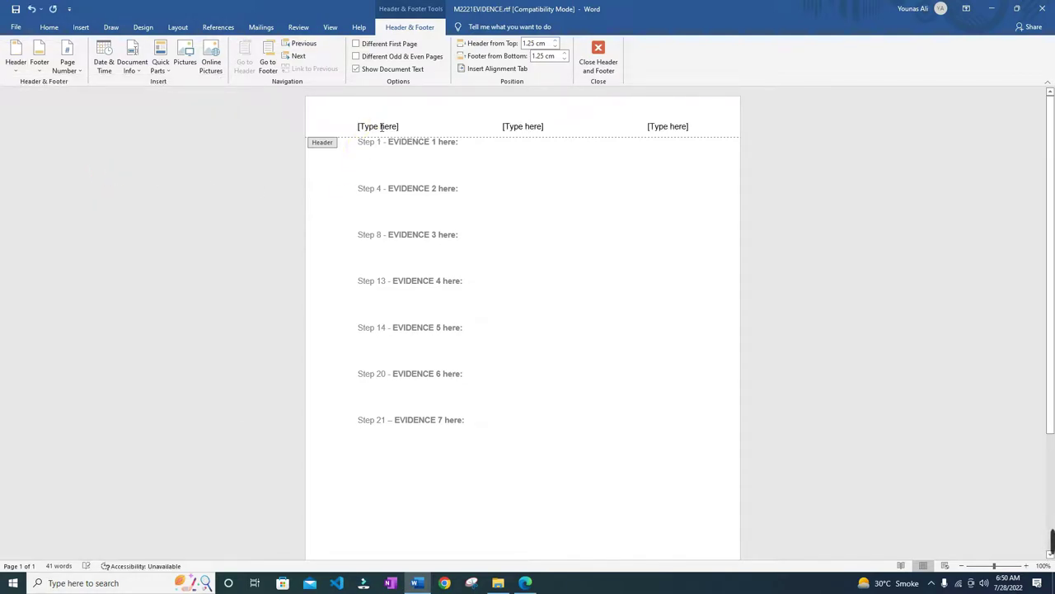
left_click(377, 126)
type("Ali Naqi")
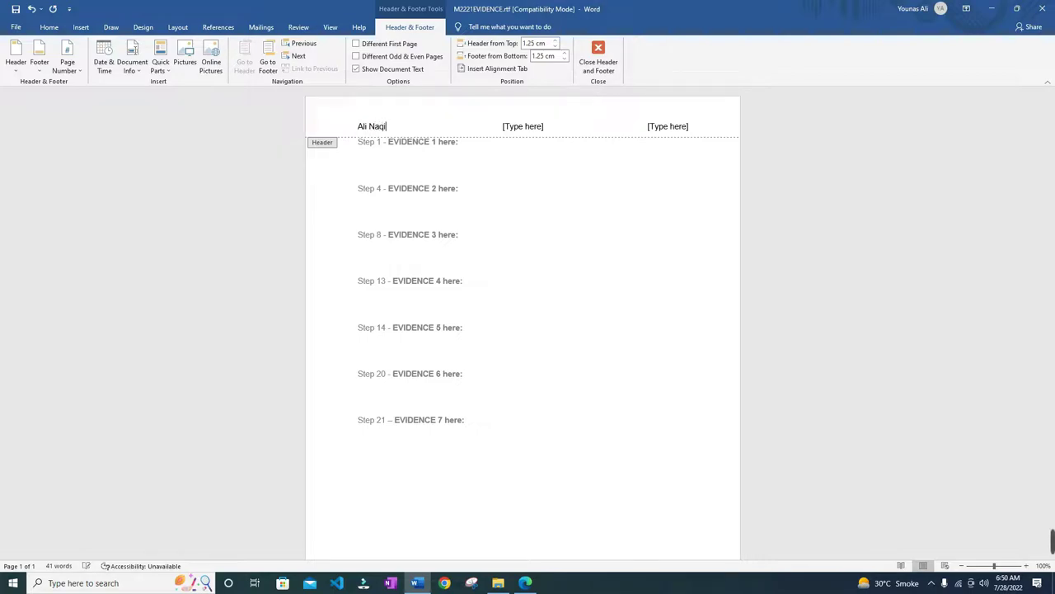
left_click(531, 130)
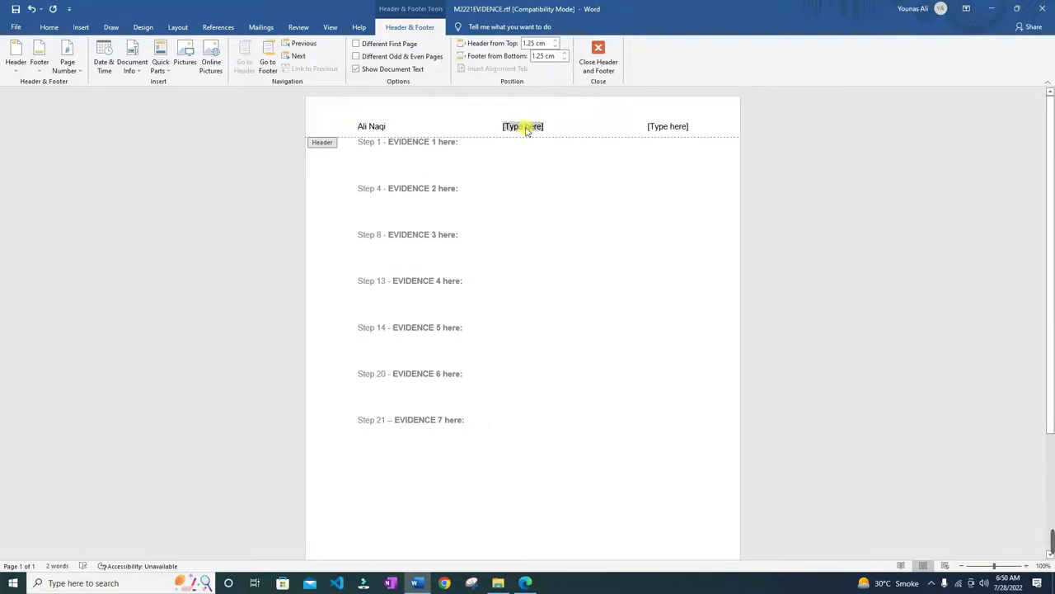
type("PK262")
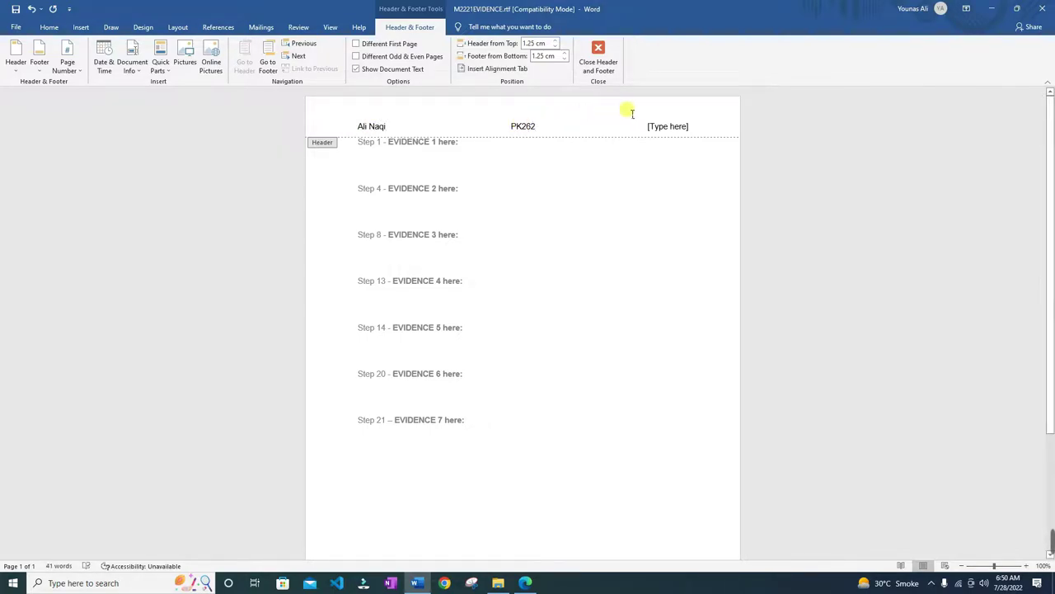
left_click(684, 128)
type("0088")
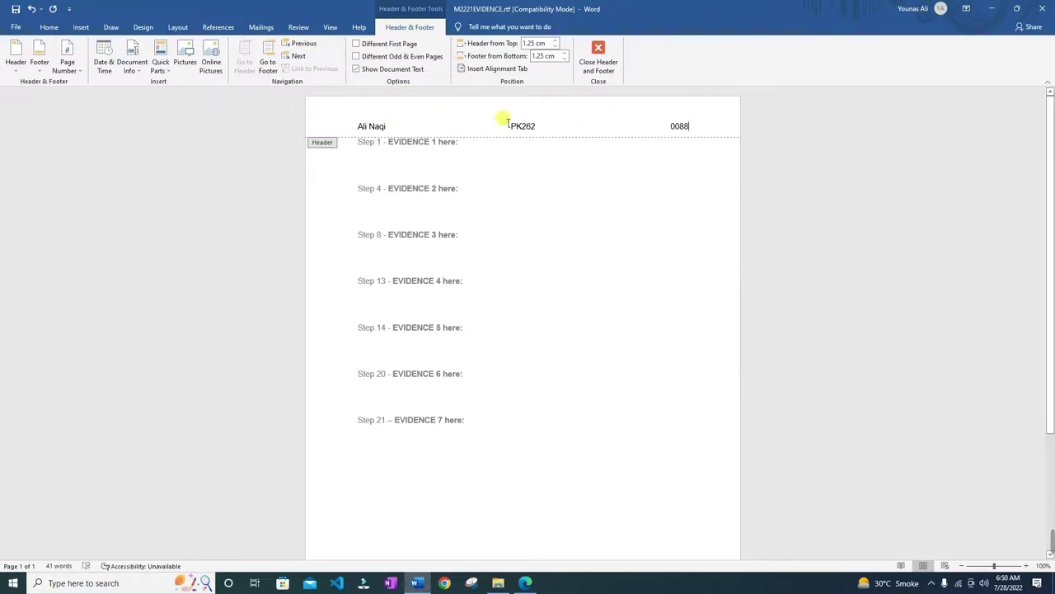
Step: Close the header and return to the document body
scroll(443, 177, "down", 2)
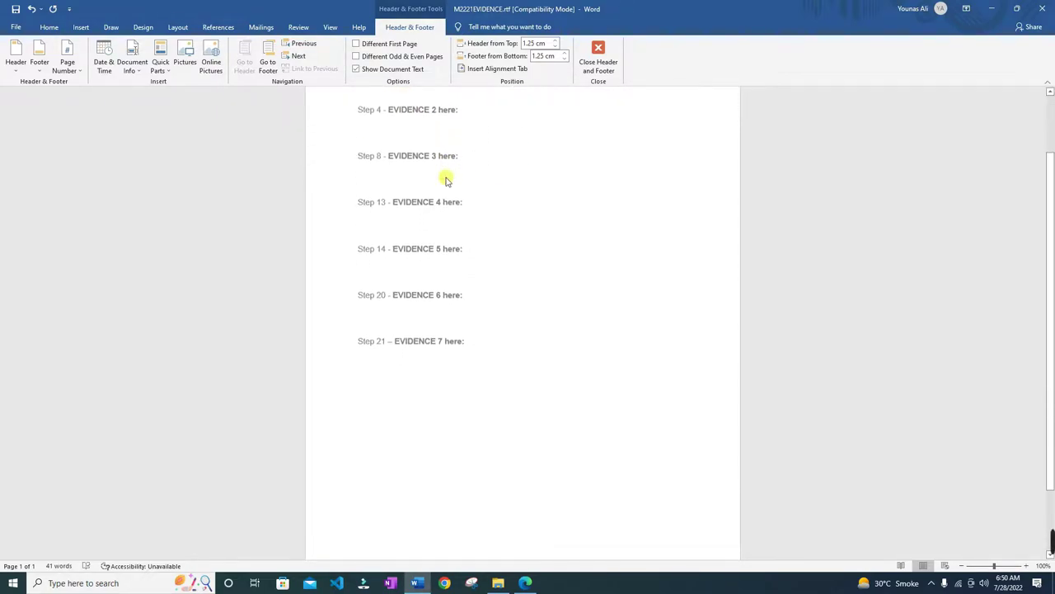
scroll(577, 230, "up", 1)
double_click(549, 233)
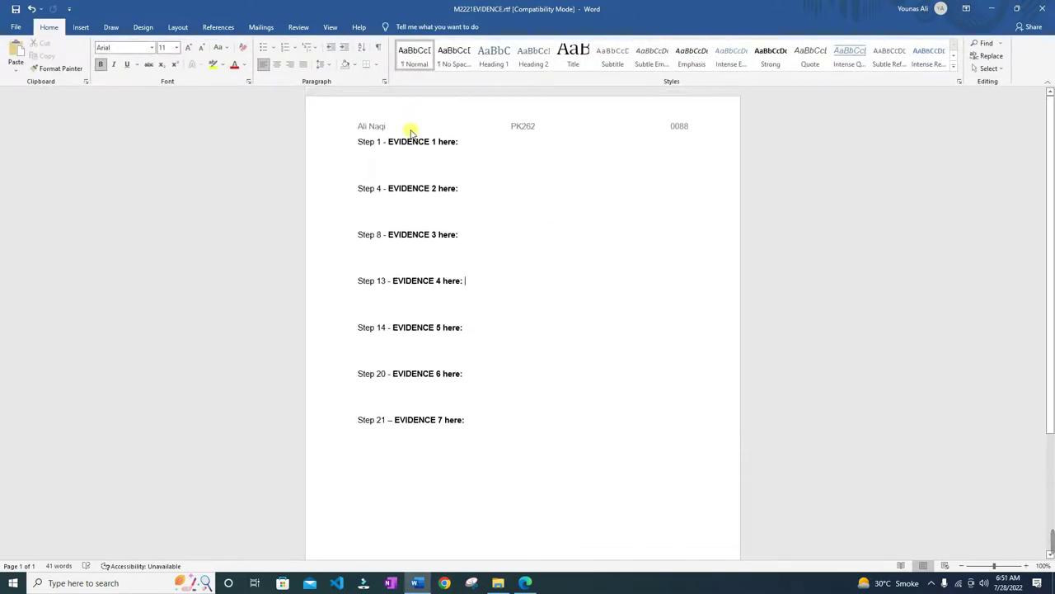
Step: Add blank lines after Step 21 to confirm the header repeats on page 2, then remove them
scroll(517, 258, "down", 4)
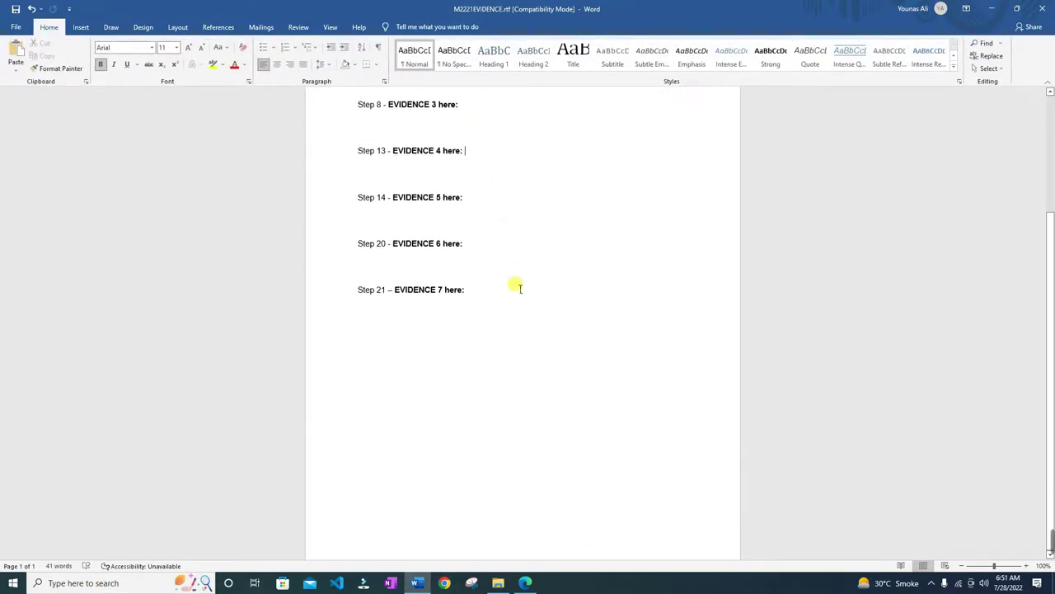
left_click(499, 404)
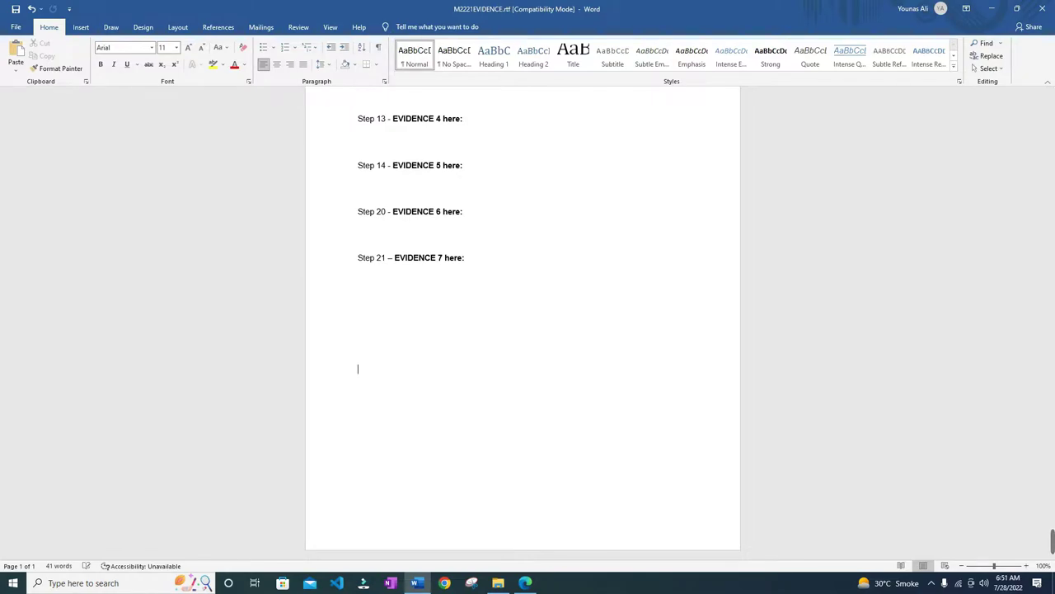
key("Return")
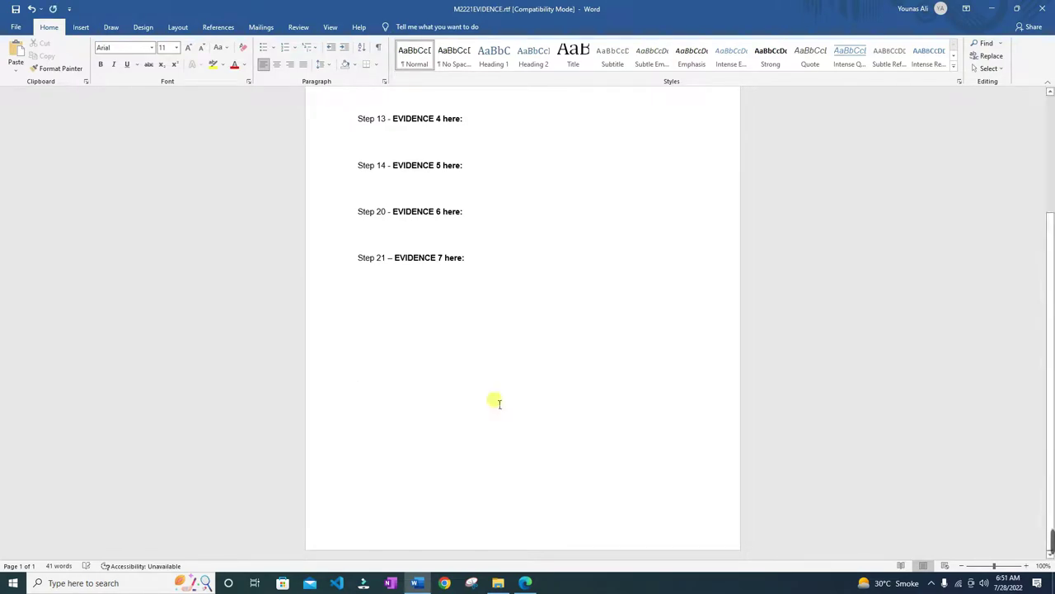
key("Return")
key("Return")
key("Return")
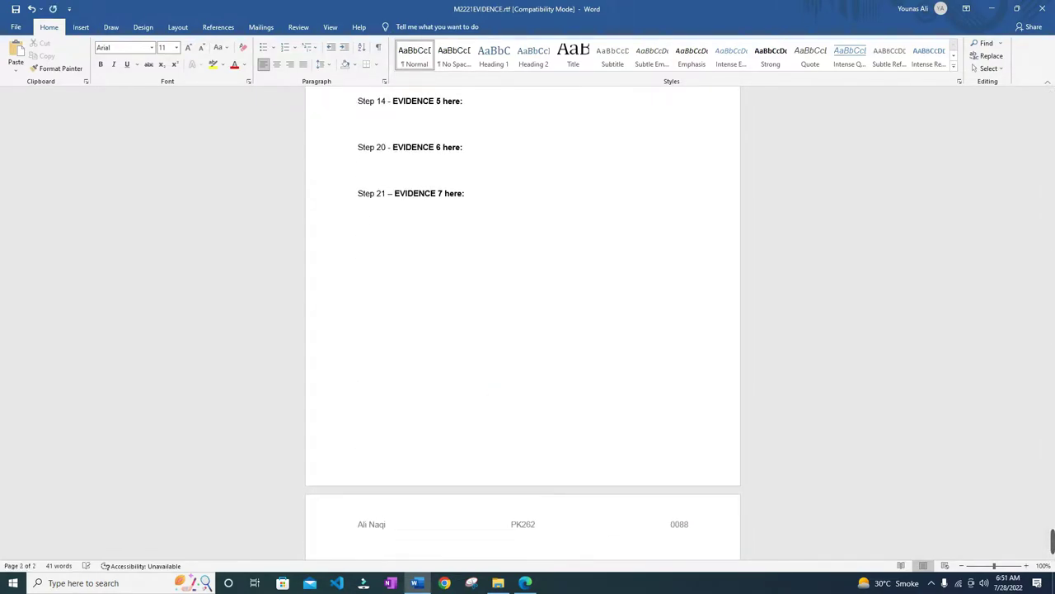
scroll(464, 452, "down", 3)
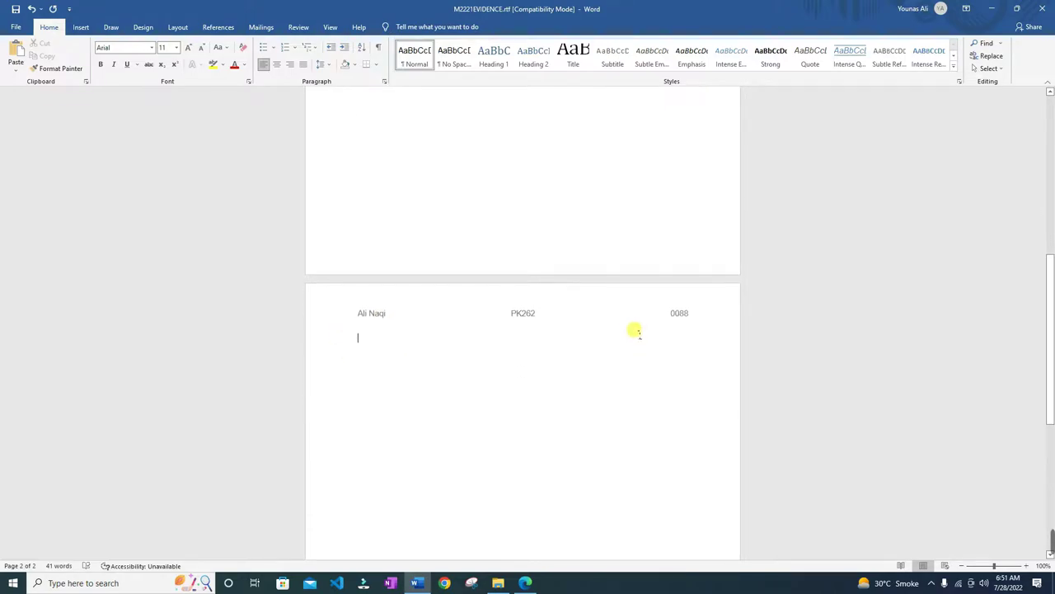
scroll(537, 264, "up", 3)
scroll(535, 263, "up", 5)
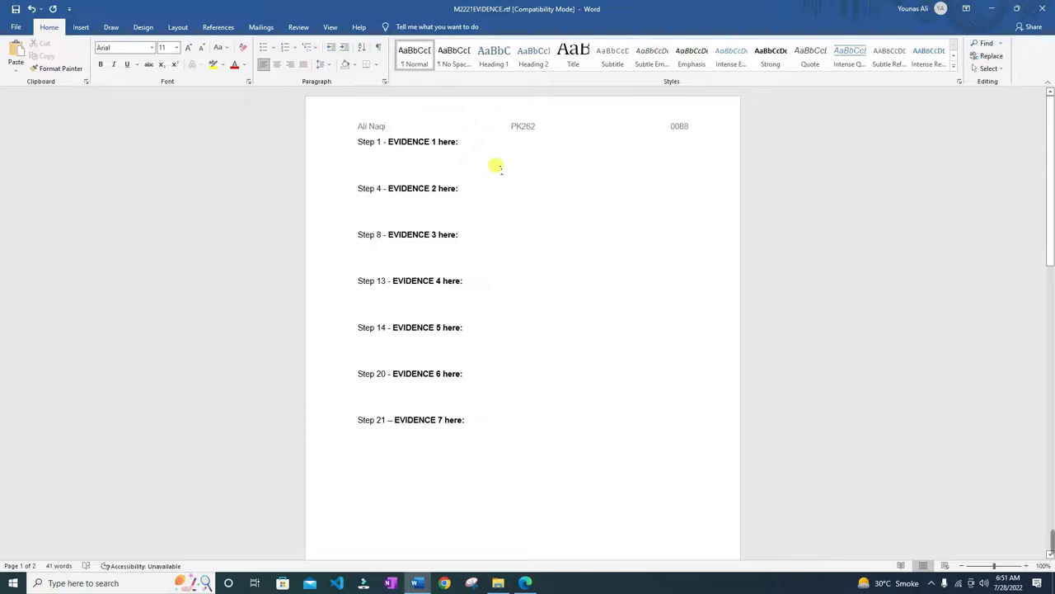
key("ctrl+End")
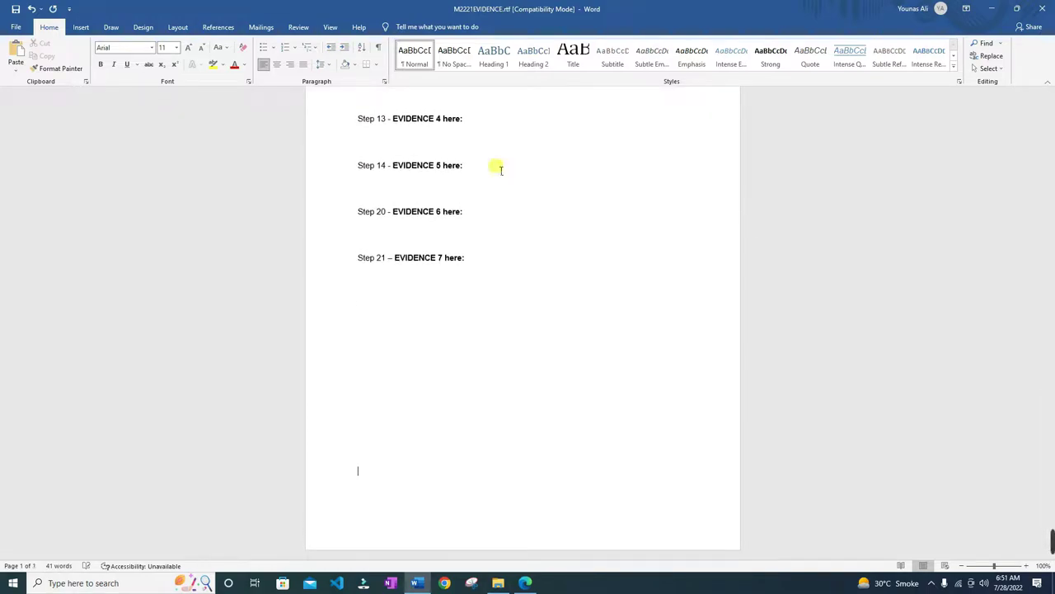
left_click(525, 583)
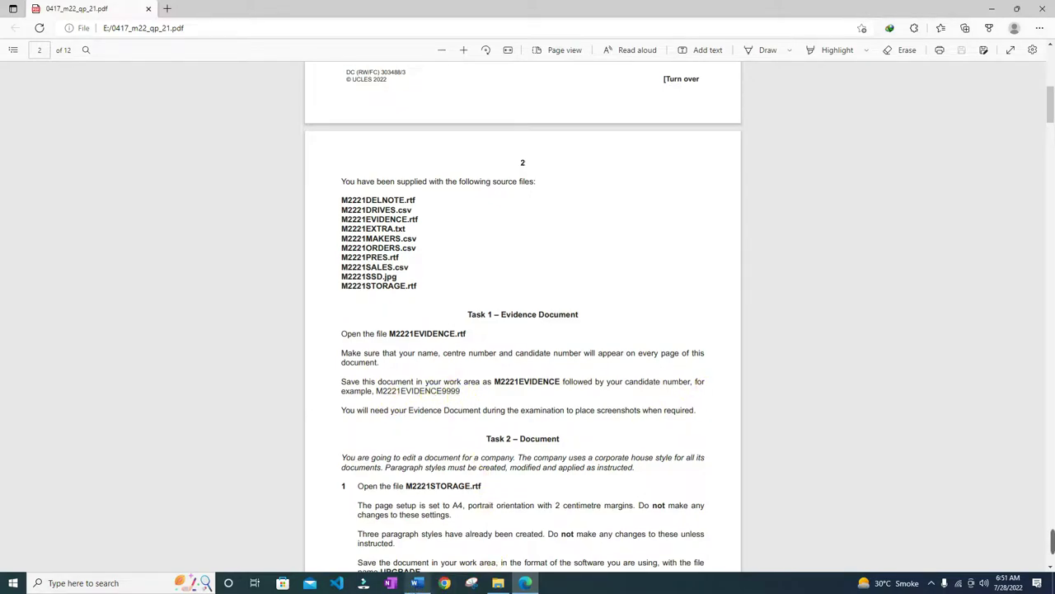
Step: Save to Work Area as Word Document (*.docx) named M2221EVIDENCE plus the candidate number, accepting the upgrade
left_click(417, 583)
left_click(19, 23)
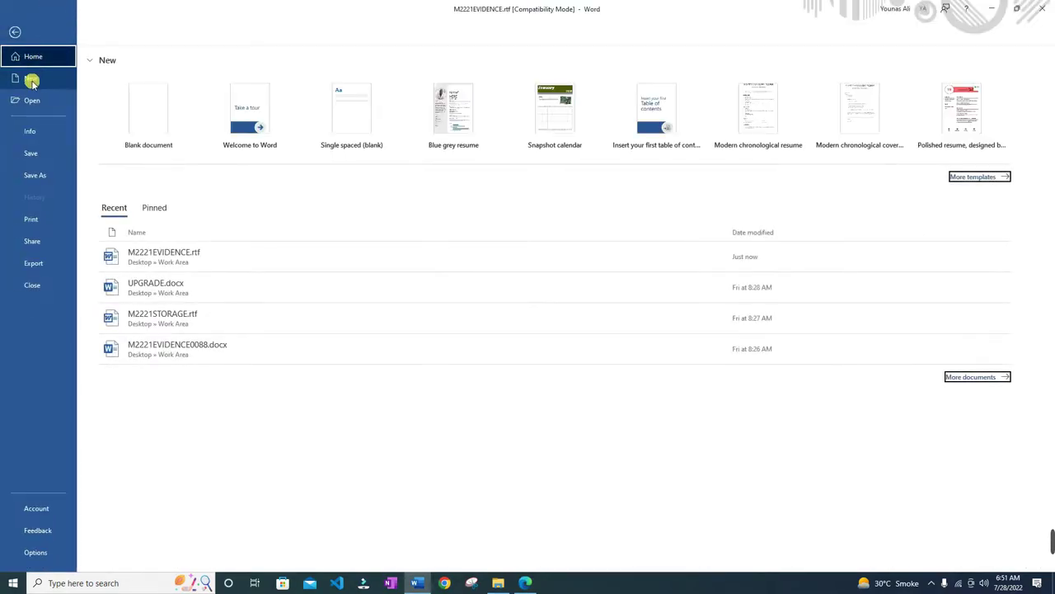
left_click(29, 182)
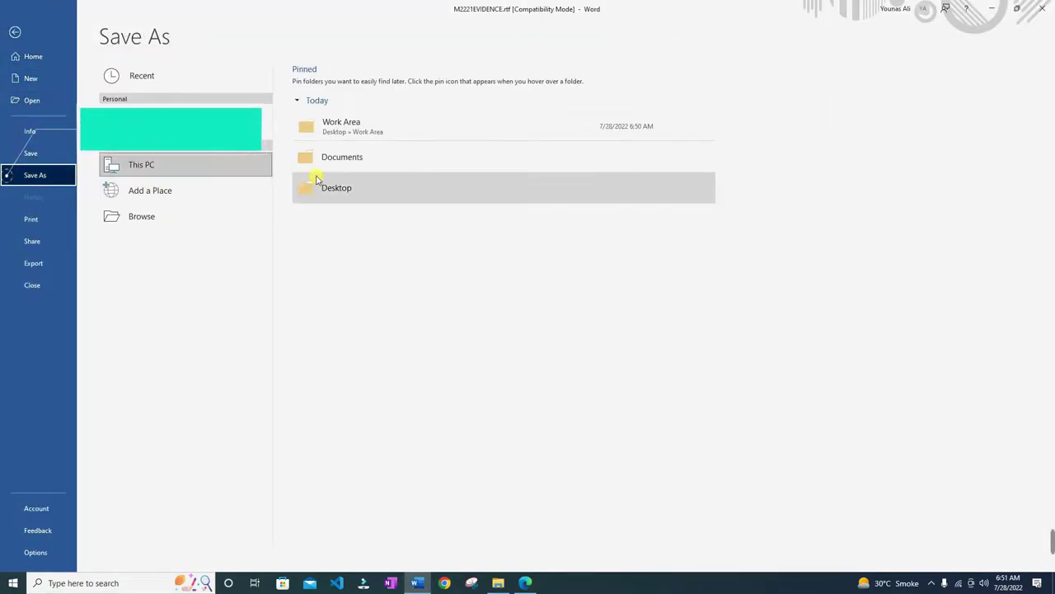
left_click(357, 128)
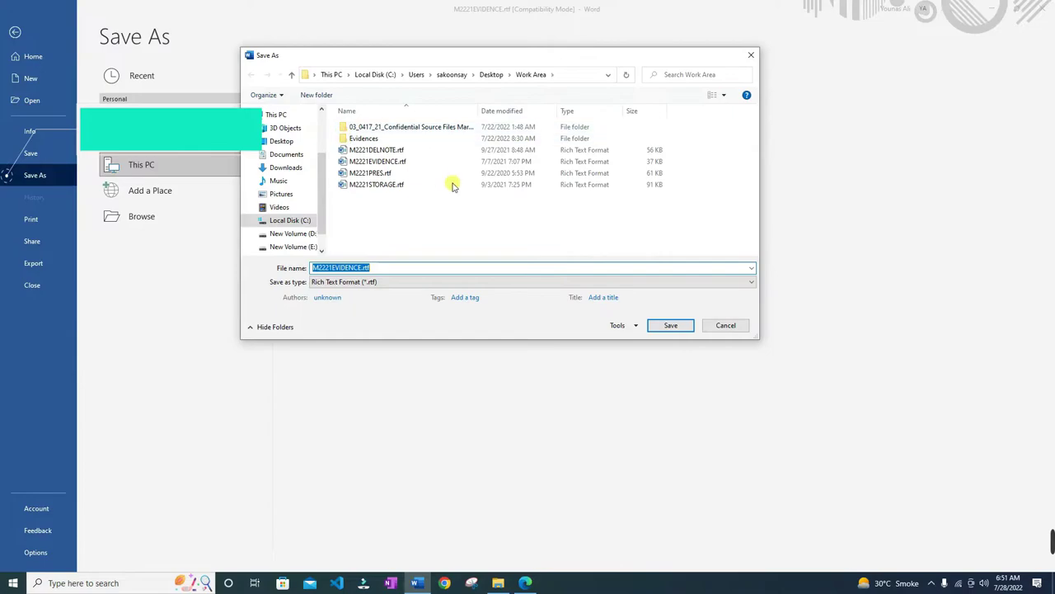
left_click(367, 281)
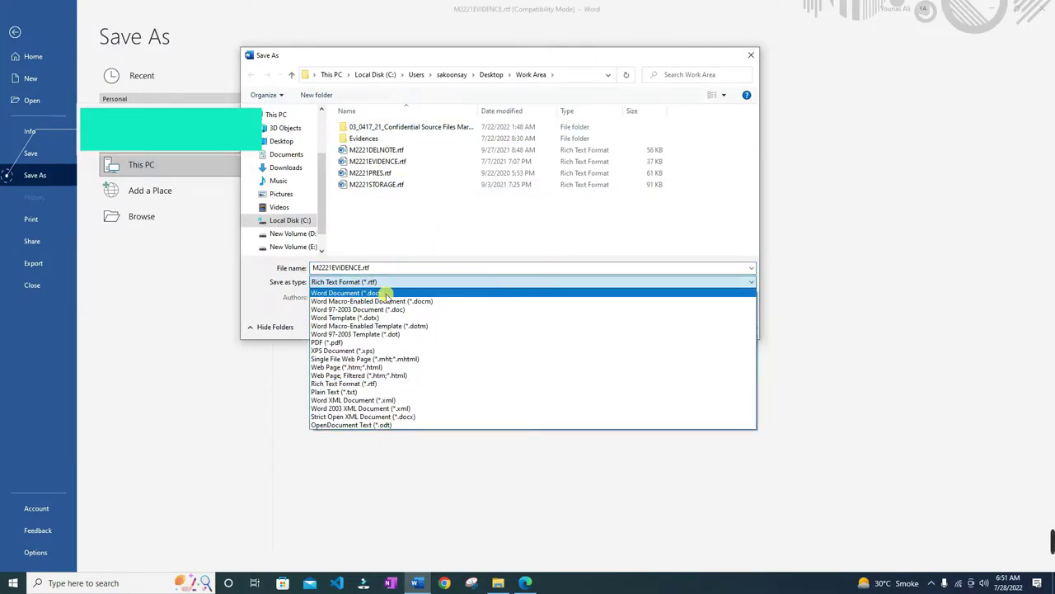
left_click(342, 292)
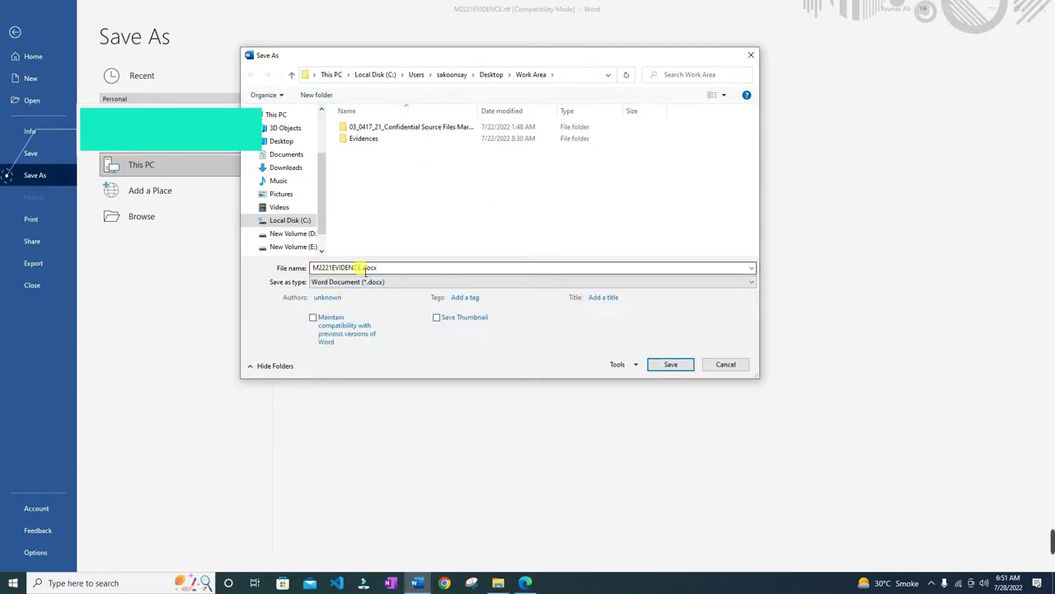
left_click(360, 268)
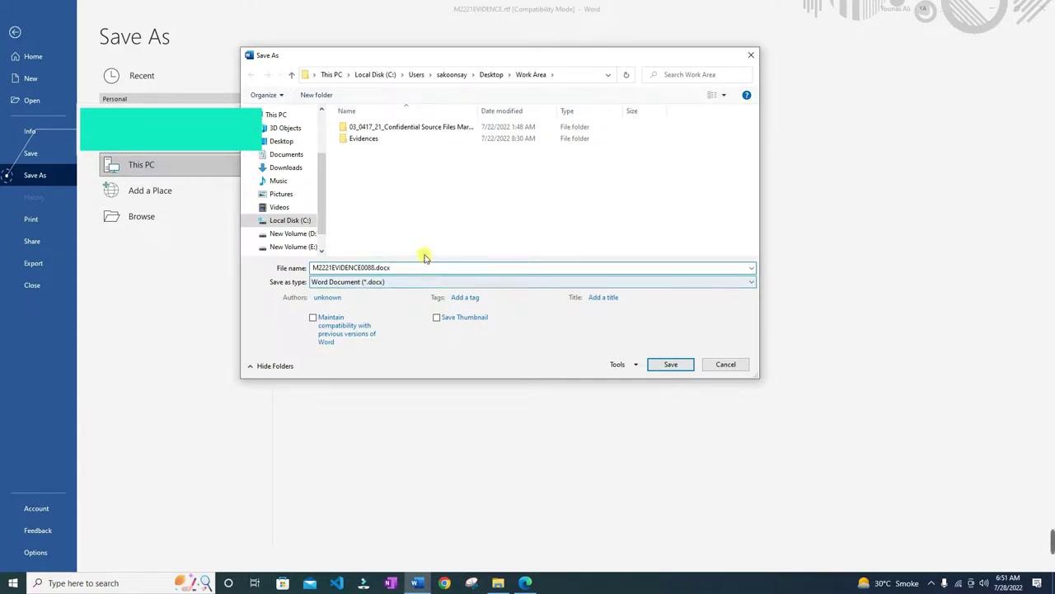
left_click(670, 363)
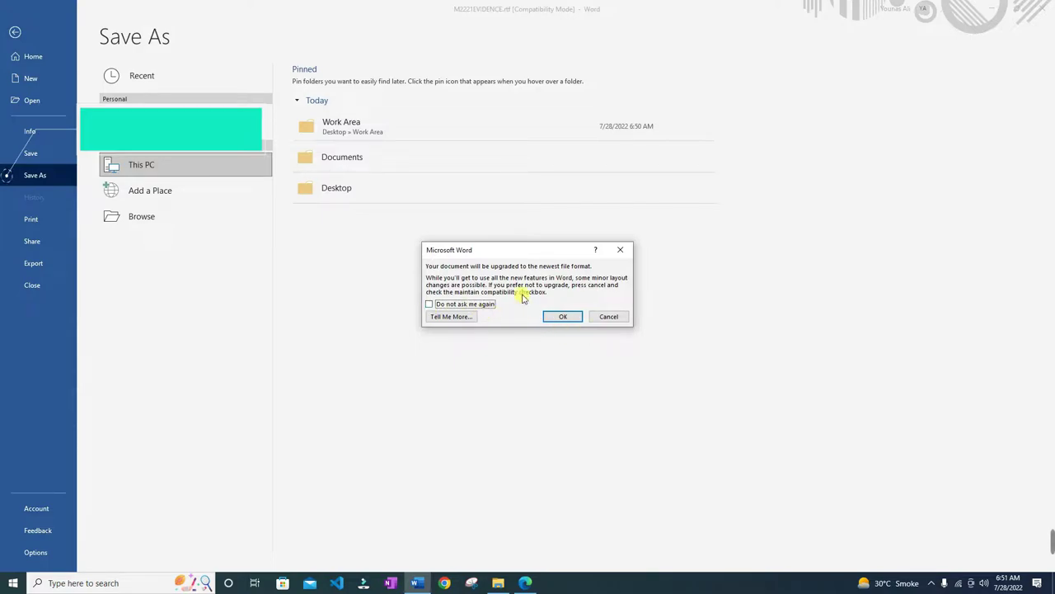
left_click(563, 316)
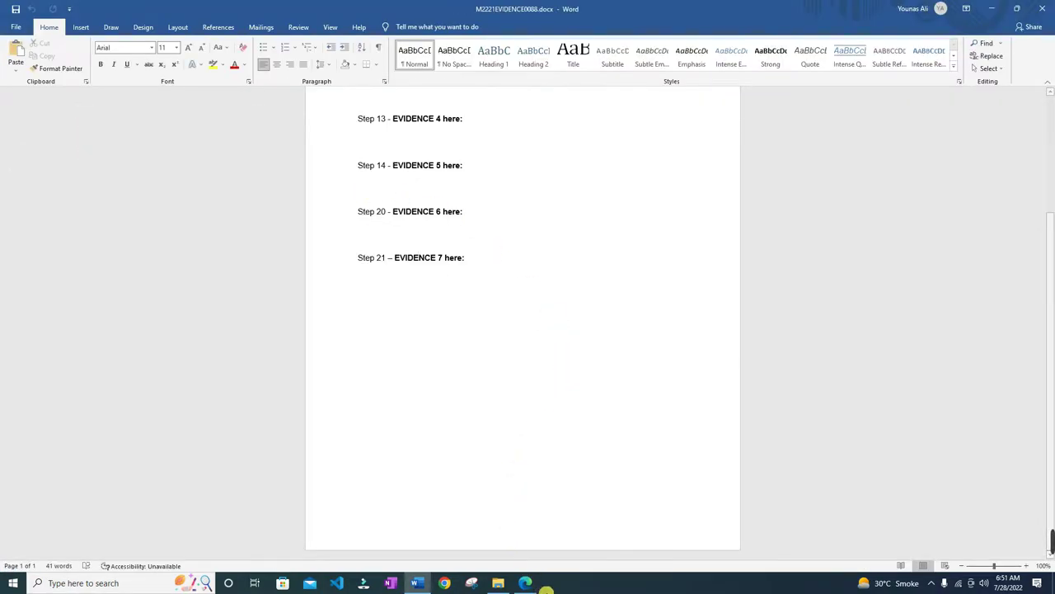
Step: Show the exam PDF scrolled down to the Task 1 and Task 2 instructions
left_click(528, 584)
scroll(363, 314, "down", 3)
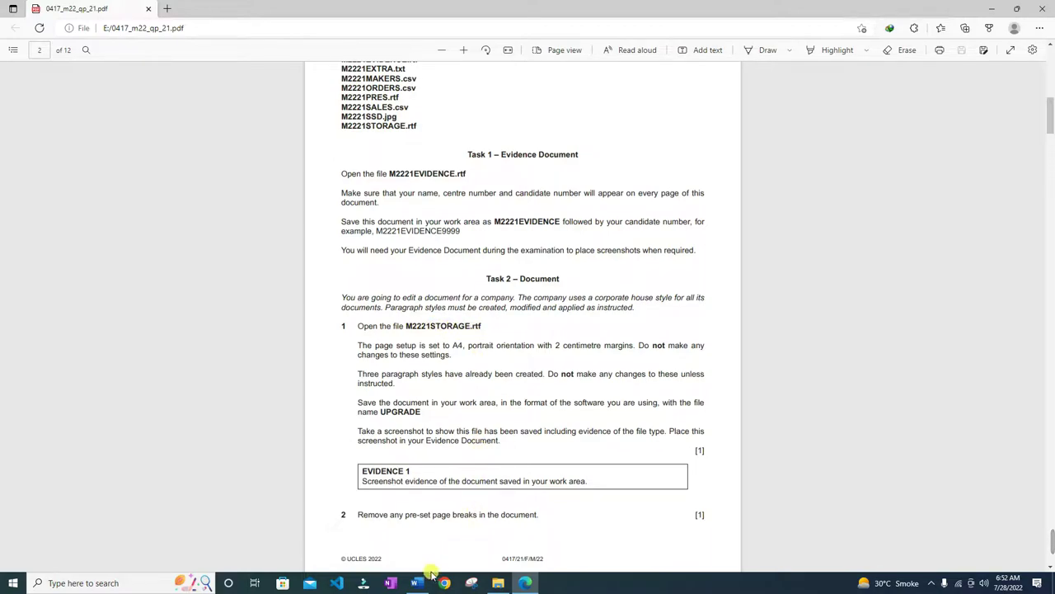
Step: Minimise Word, launch M2221STORAGE.rtf from Work Area, and go back to the Task 2 instructions
left_click(498, 582)
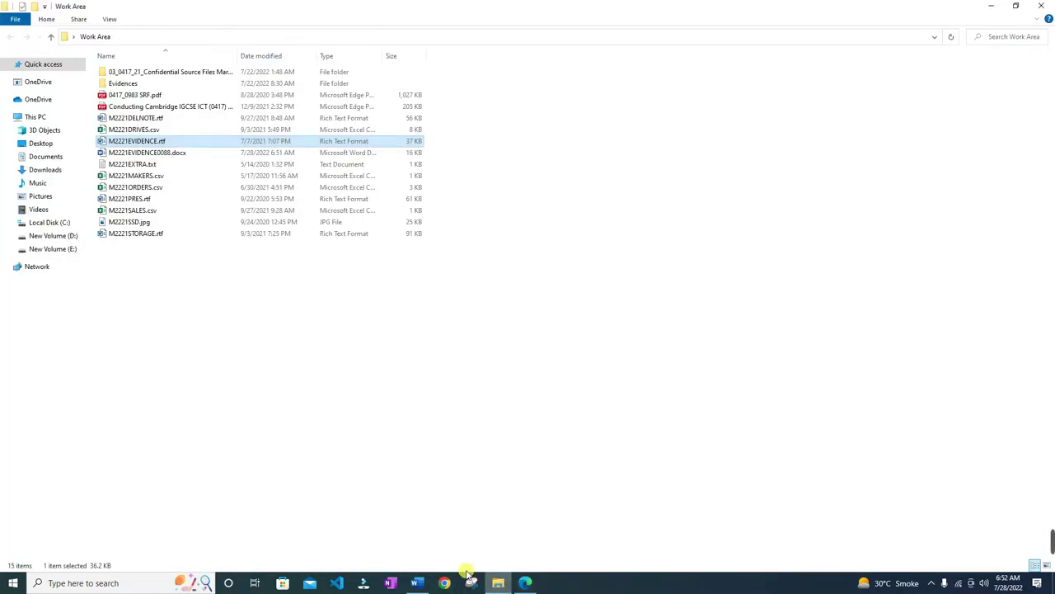
left_click(417, 583)
left_click(992, 8)
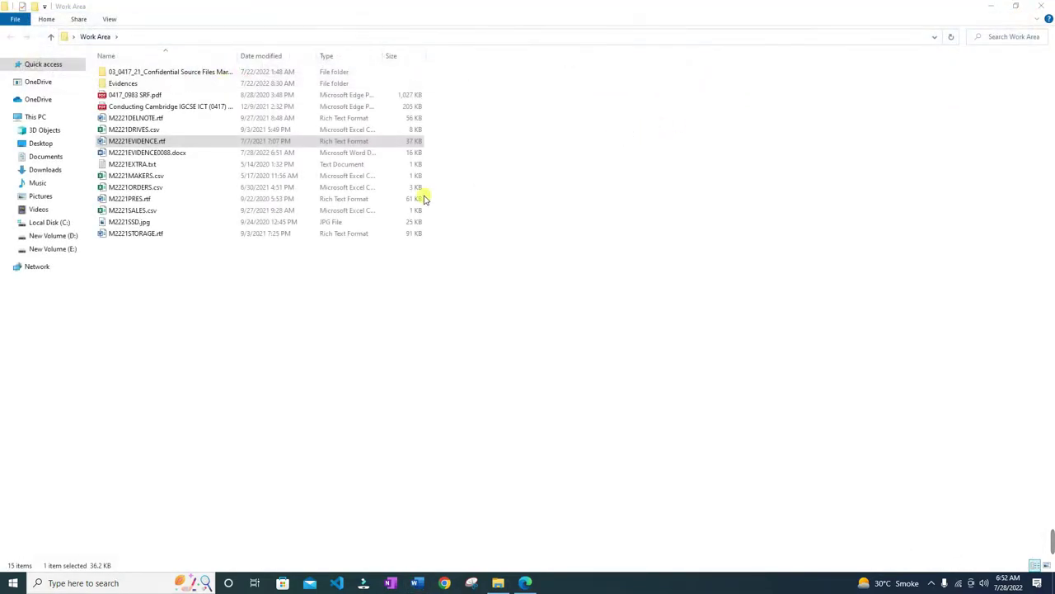
double_click(159, 235)
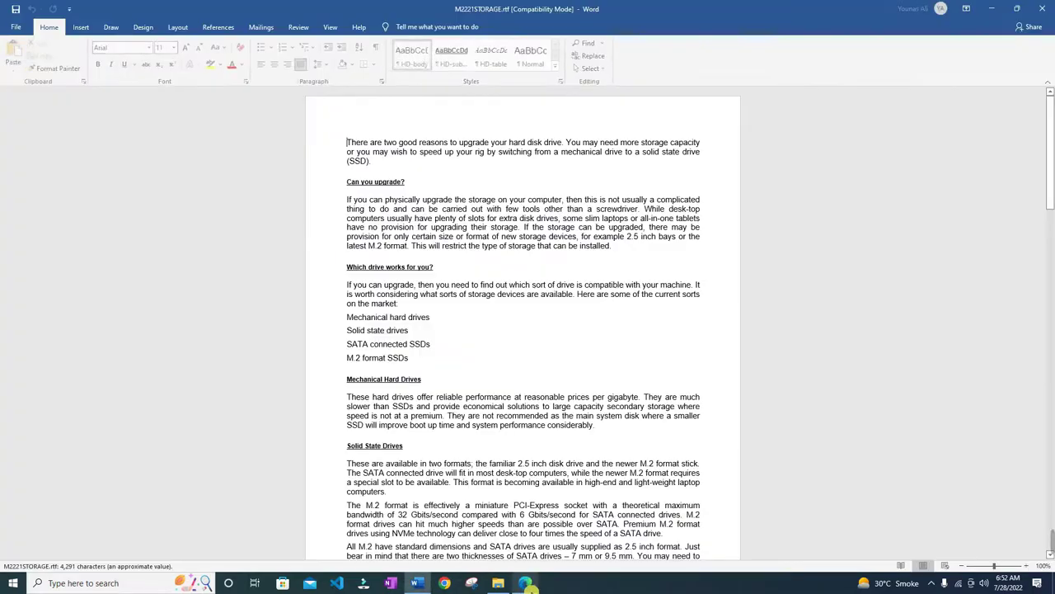
left_click(525, 582)
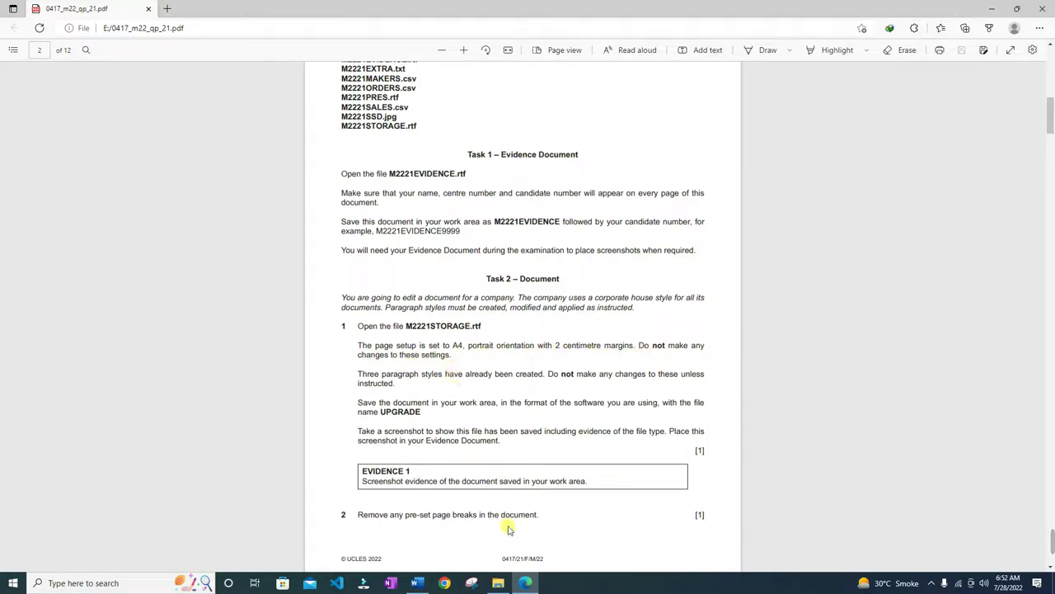
Step: Confirm in Page Setup that the STORAGE document uses A4 paper and 2 cm margins, cancelling without changes
left_click(416, 583)
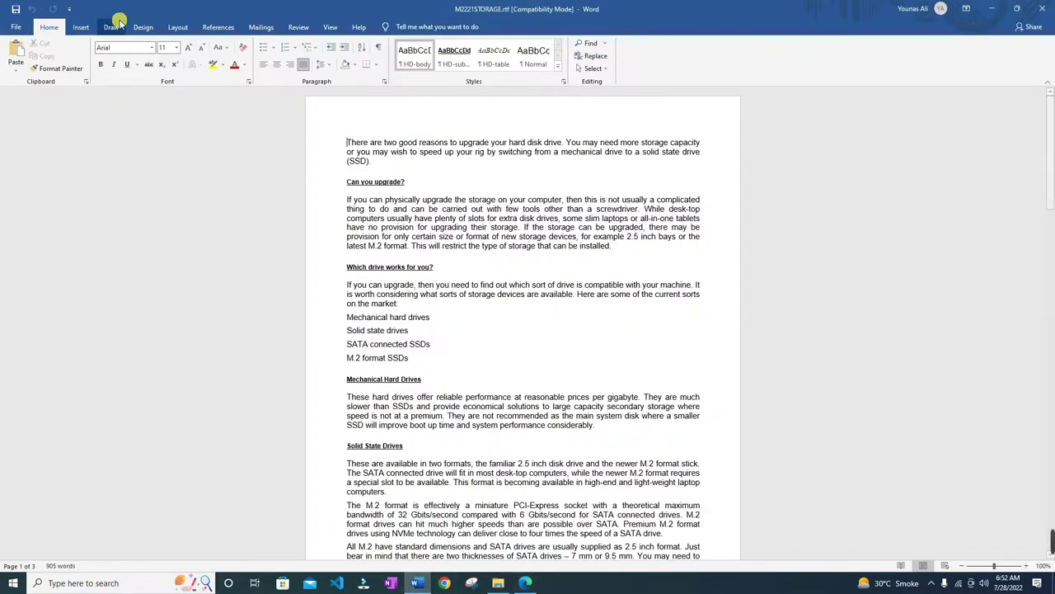
left_click(175, 27)
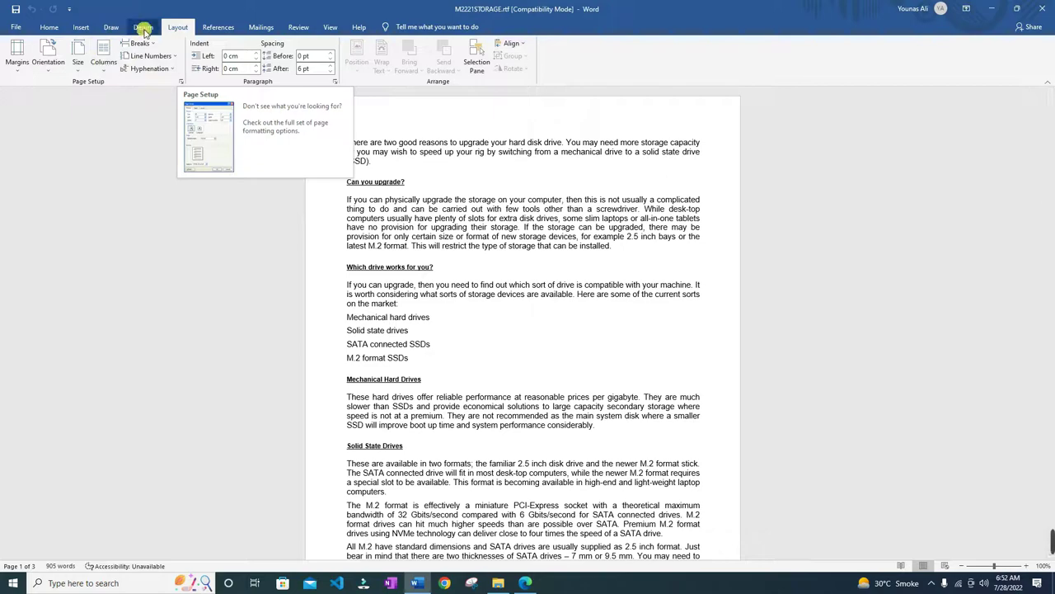
left_click(181, 83)
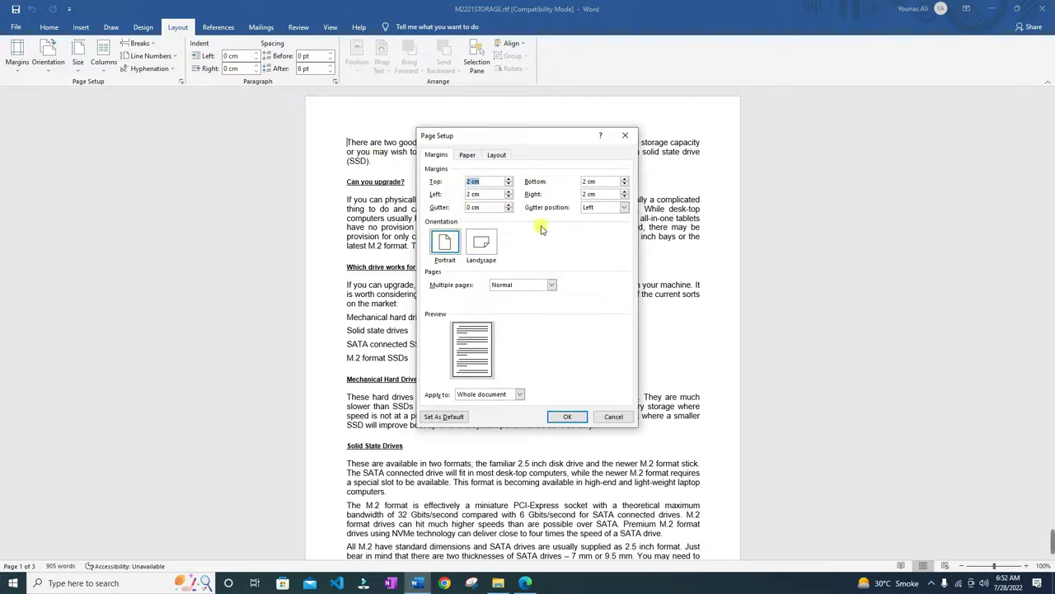
left_click(476, 158)
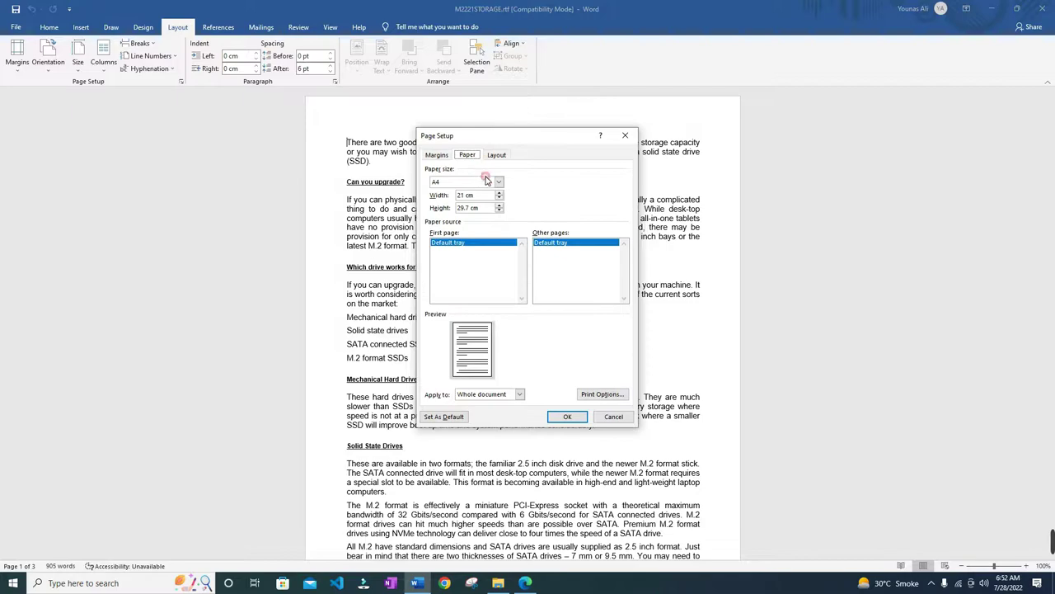
left_click(436, 156)
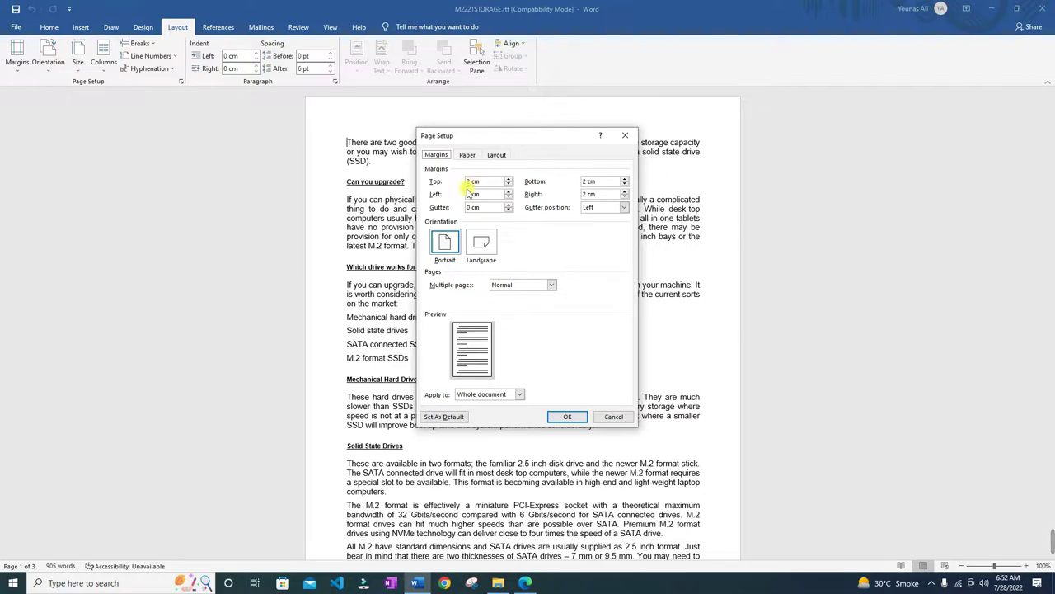
left_click(613, 416)
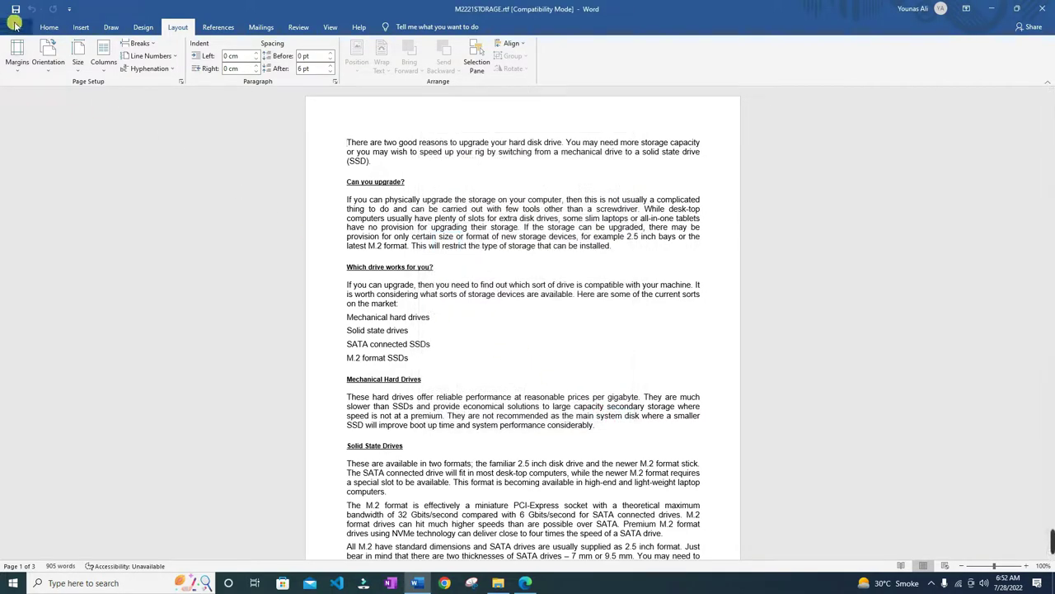
left_click(18, 28)
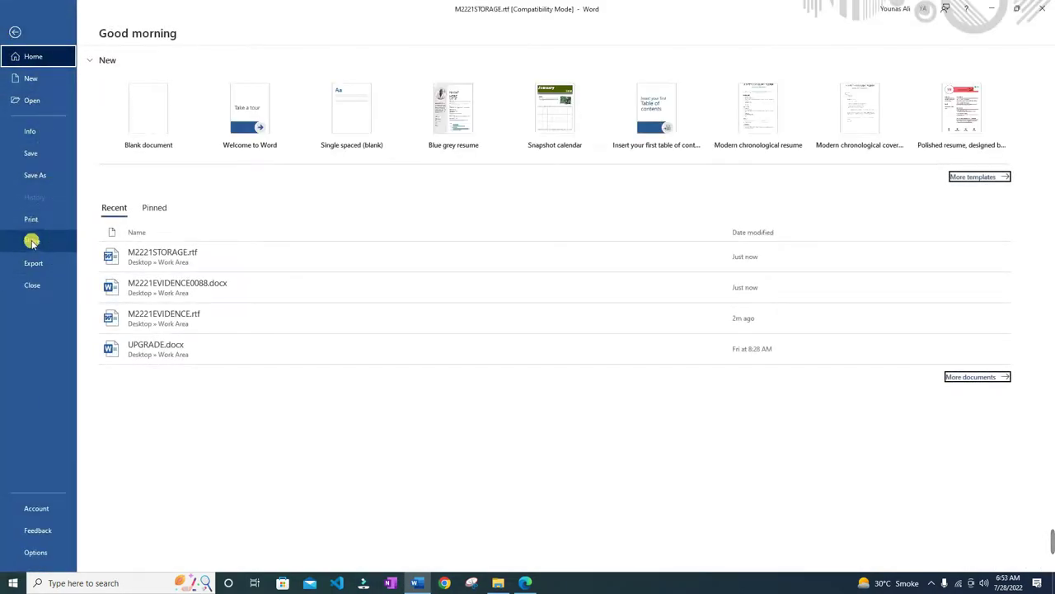
left_click(33, 551)
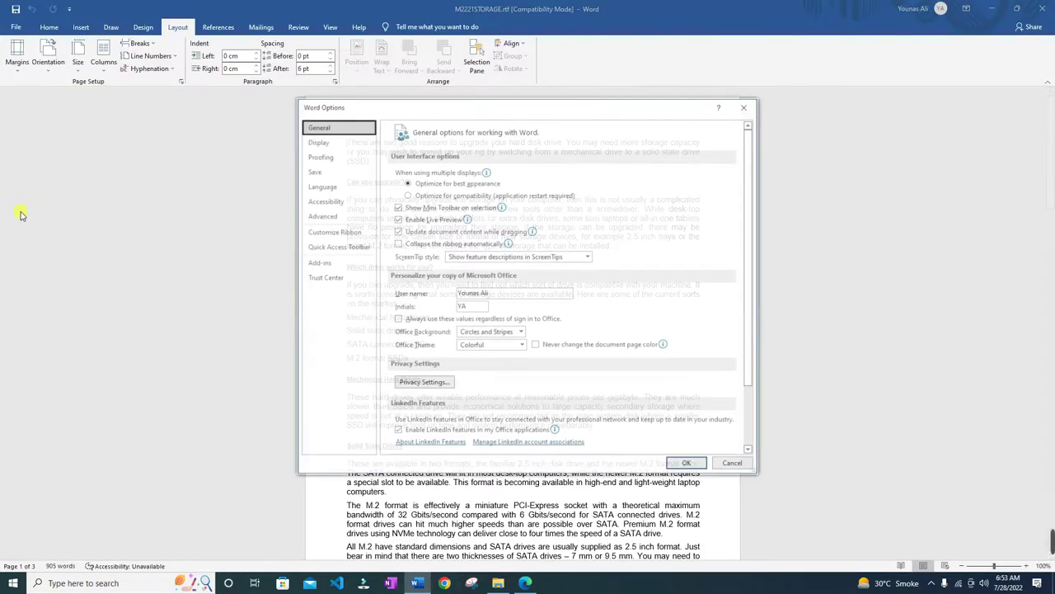
left_click(323, 216)
scroll(457, 401, "down", 10)
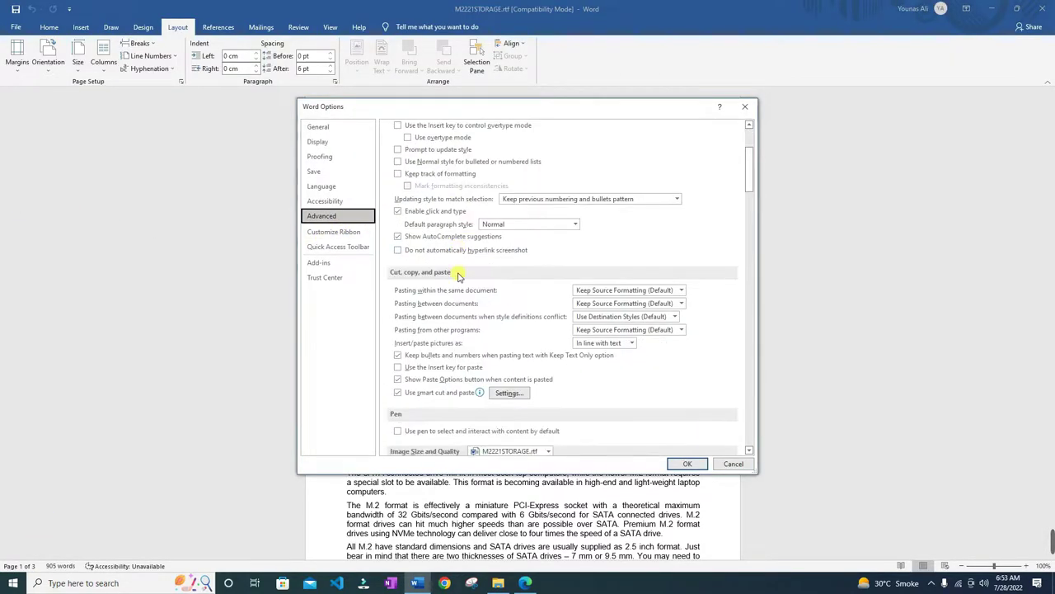
scroll(458, 276, "down", 8)
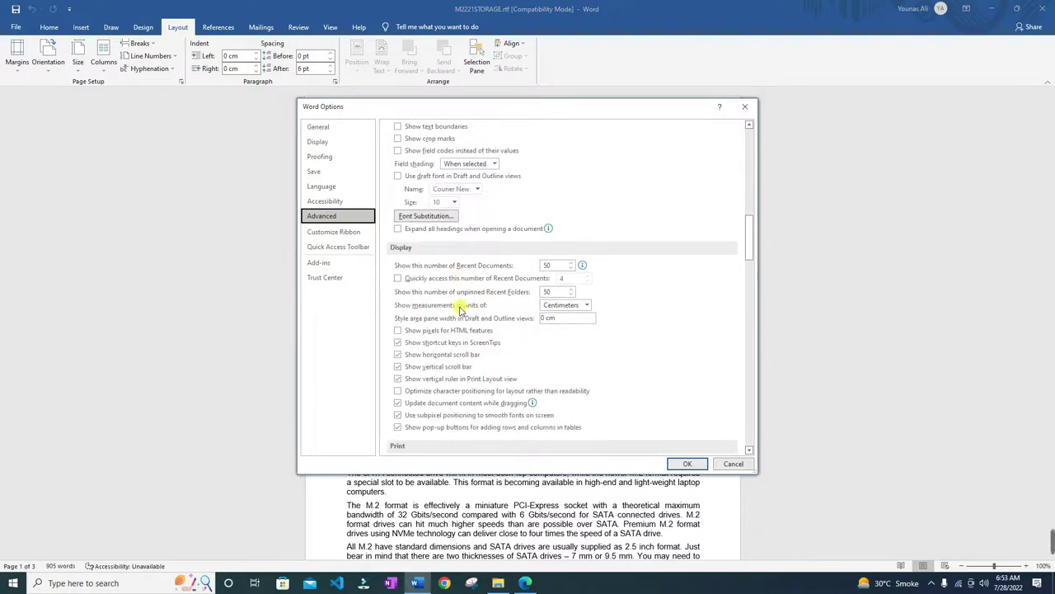
left_click(573, 305)
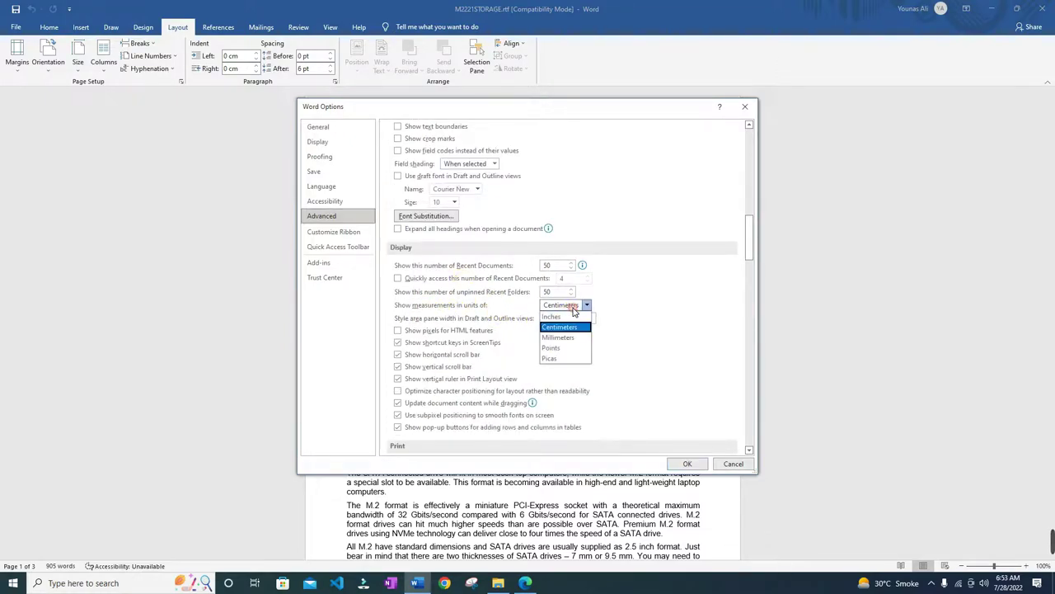
left_click(560, 328)
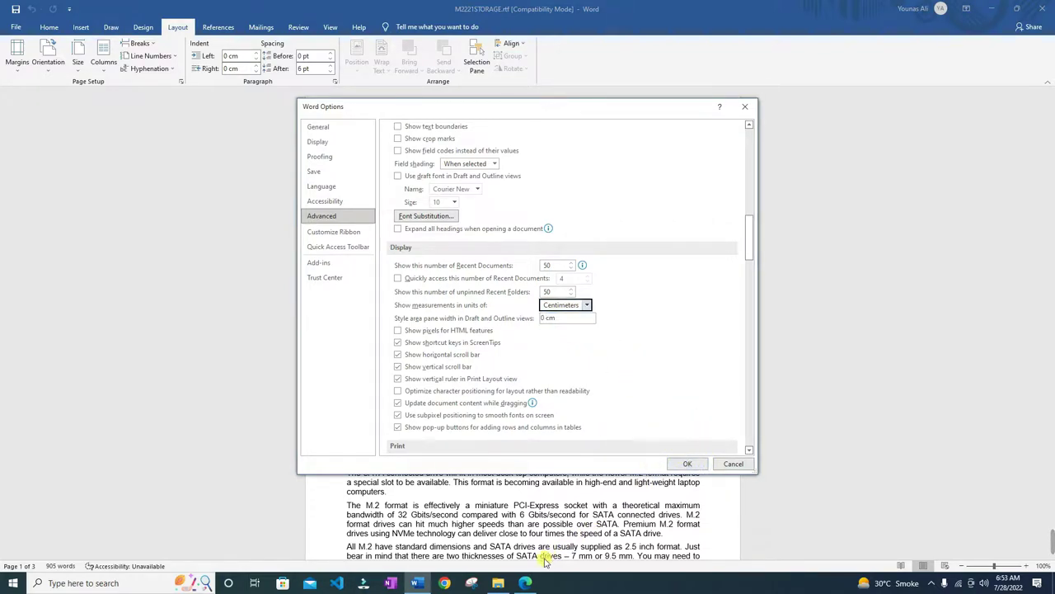
left_click(690, 465)
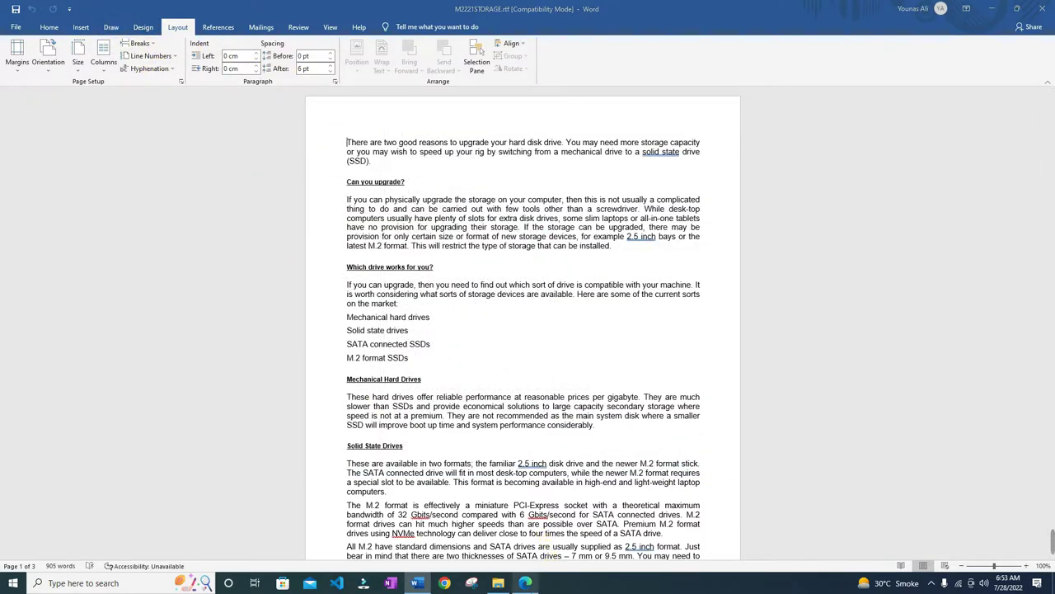
left_click(525, 583)
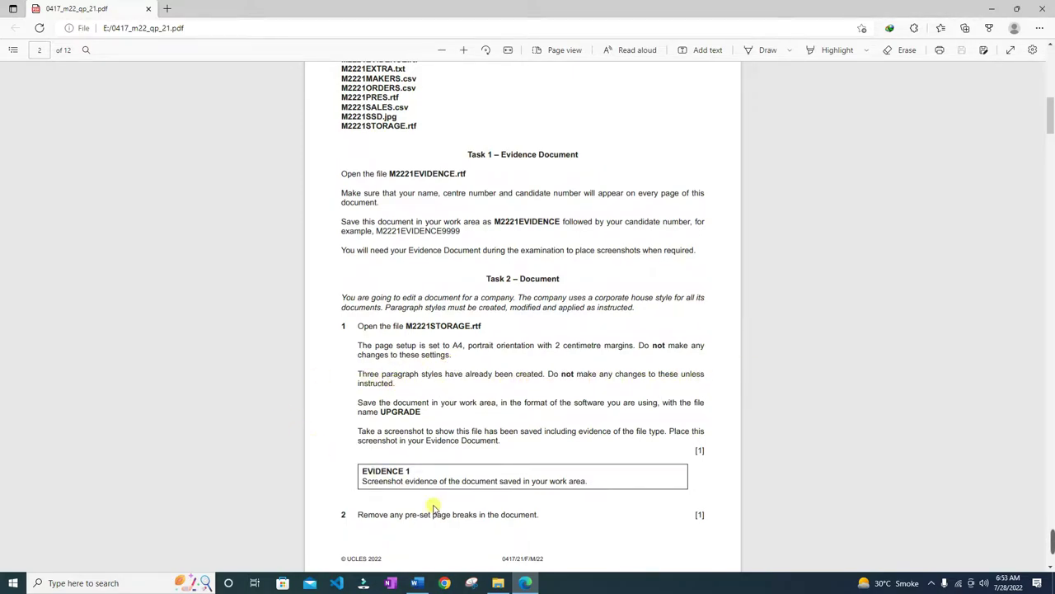
Step: Open the Home Styles pane in the STORAGE document, showing HD-body, HD-subhead, HD-table and Normal
left_click(418, 583)
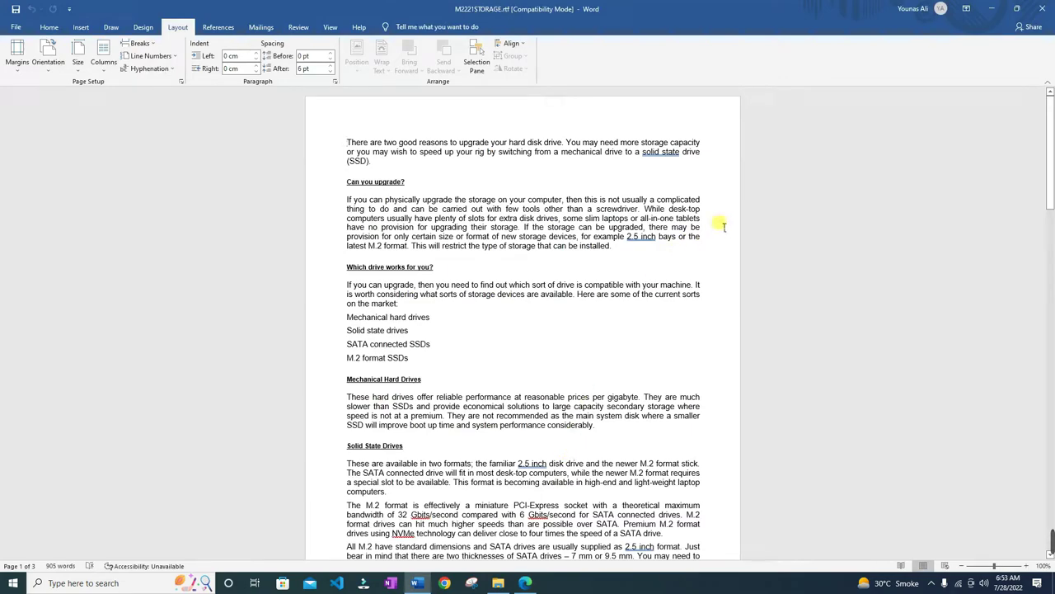
left_click(50, 27)
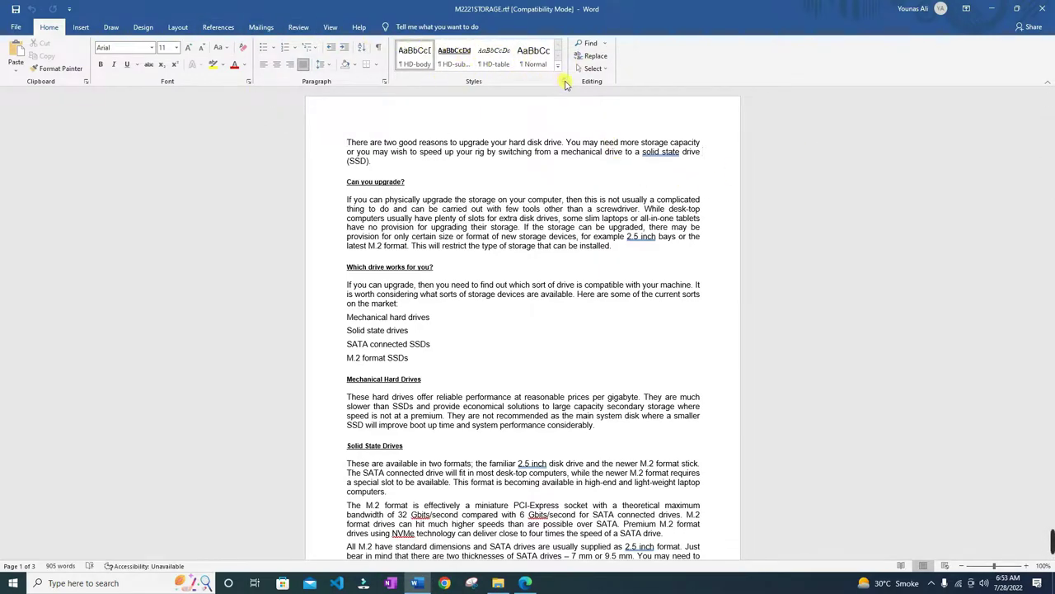
left_click(564, 81)
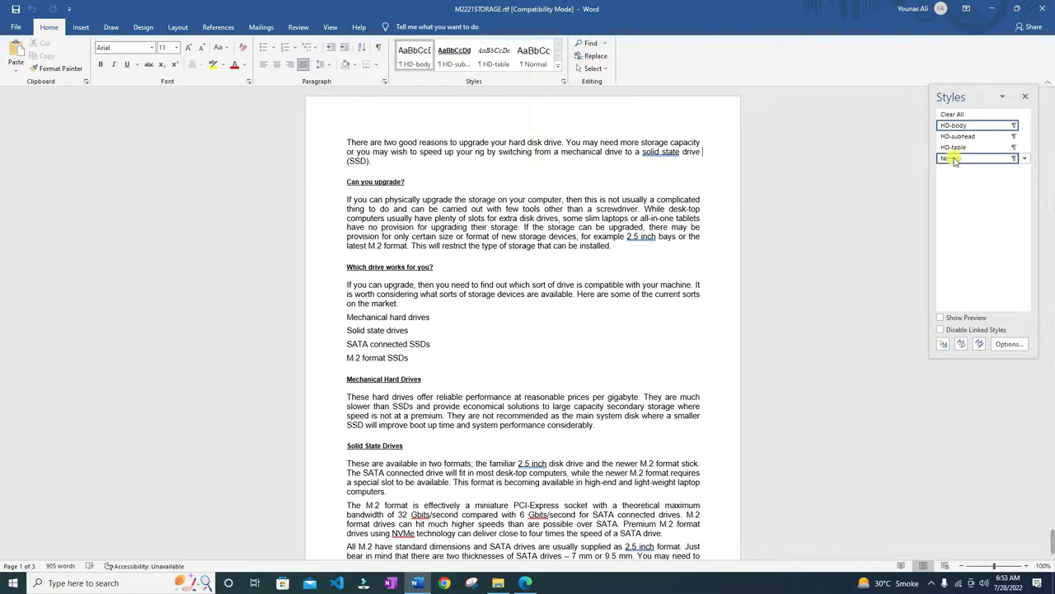
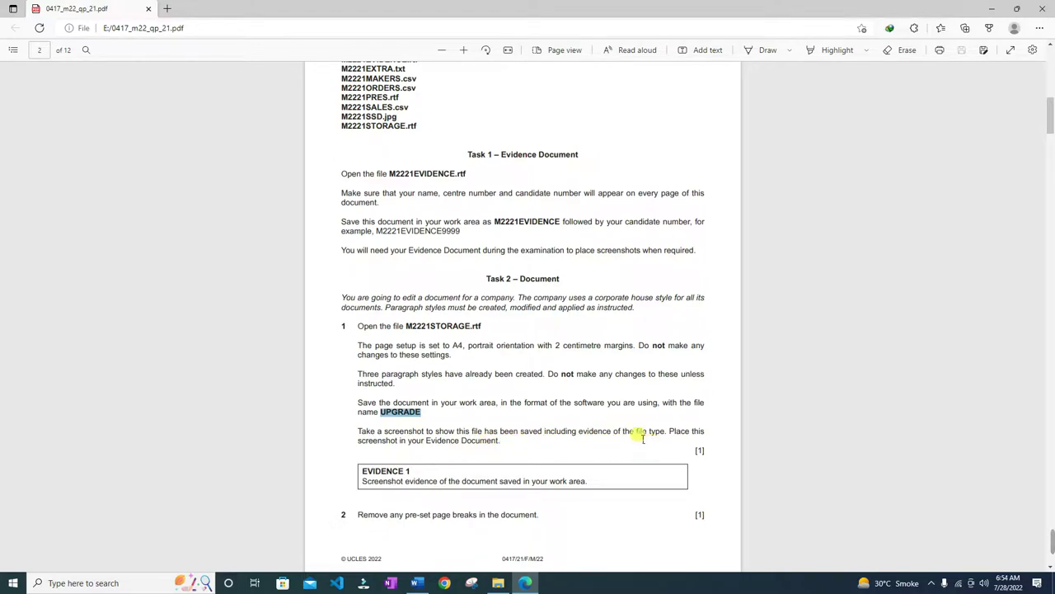
Step: Save the document as UPGRADE in Word Document (*.docx) format in Work Area, accepting the format upgrade
left_click_drag(636, 432, 665, 432)
left_click(680, 439)
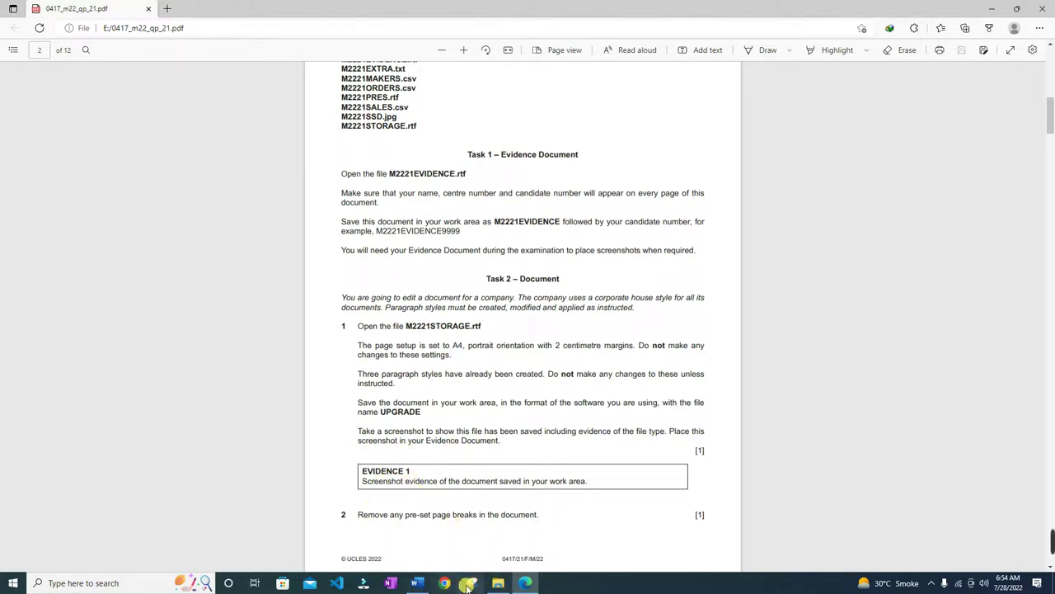
left_click(418, 582)
left_click(16, 26)
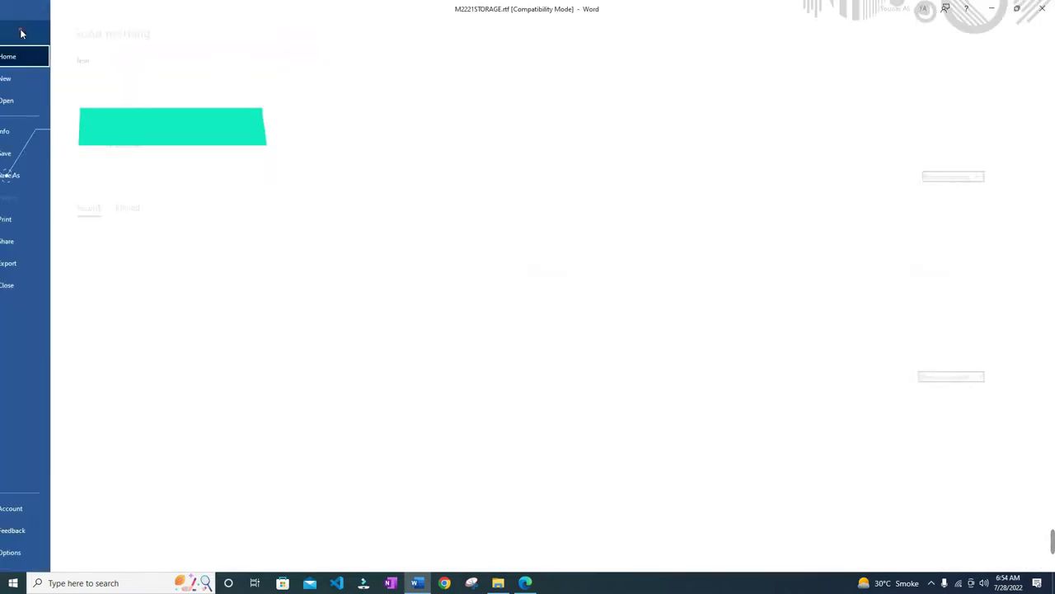
left_click(34, 176)
left_click(388, 127)
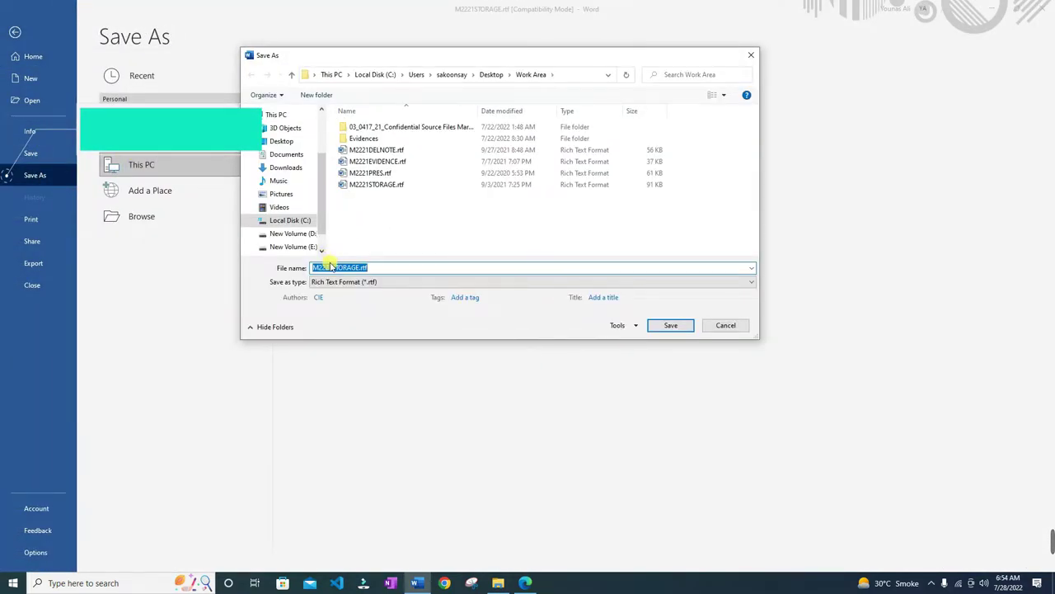
type("UPGRADE")
left_click(338, 282)
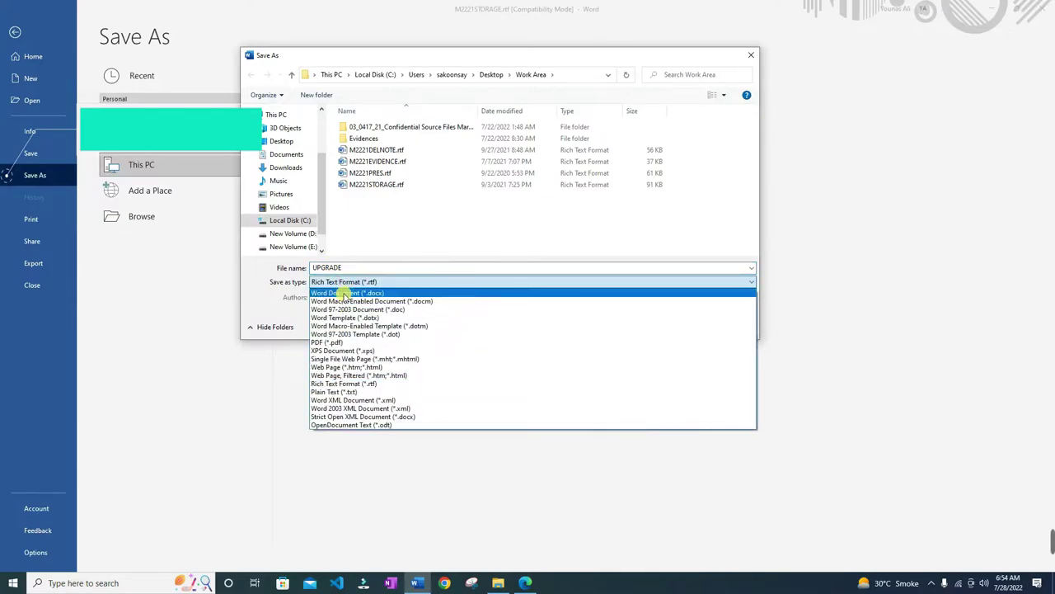
left_click(350, 293)
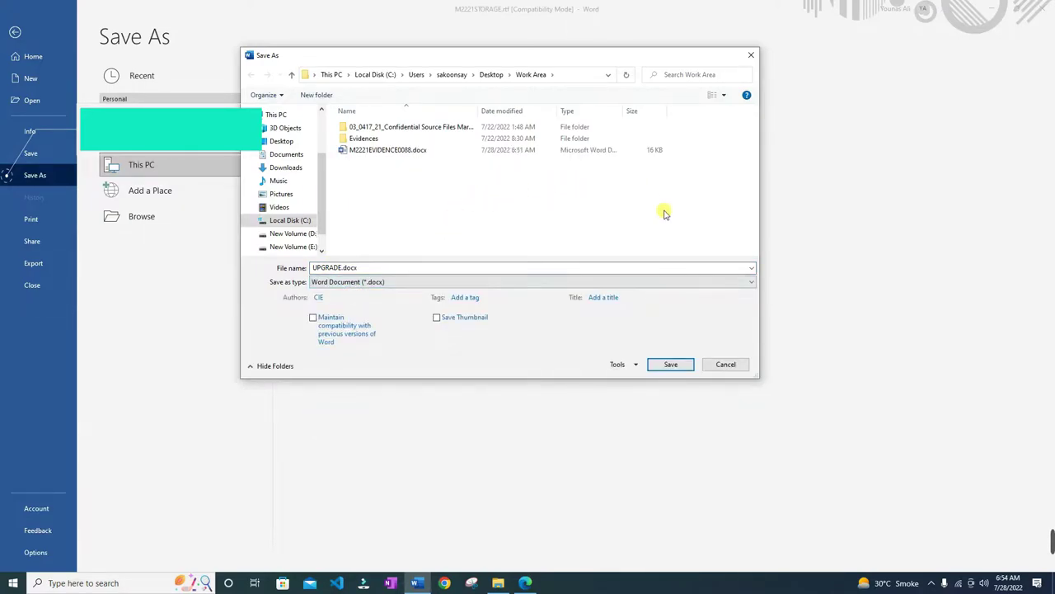
left_click(669, 365)
left_click(561, 317)
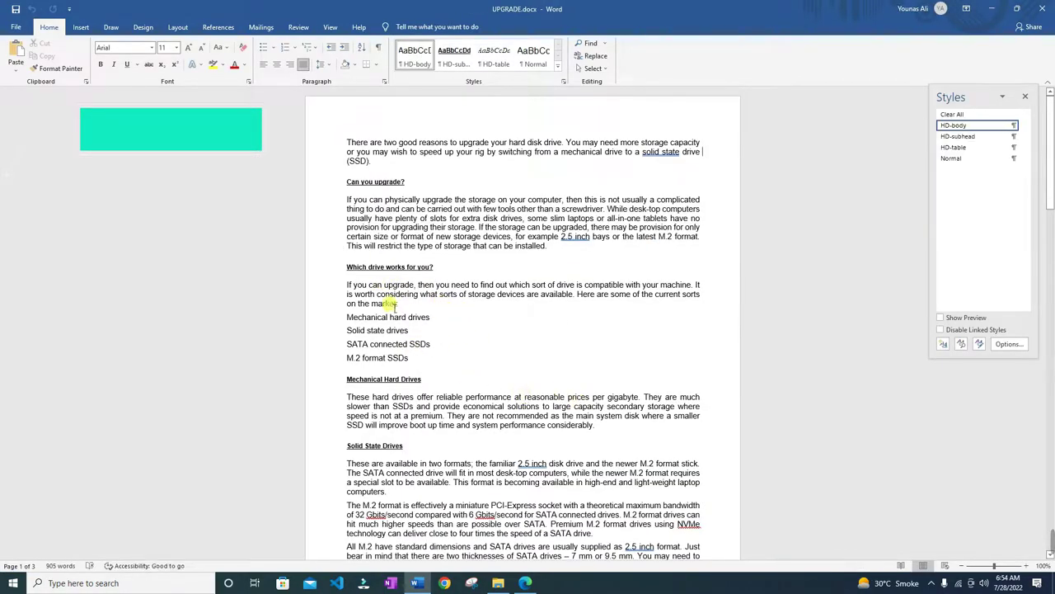
Step: Reopen Save As at Work Area, widen the Type column and select the UPGRADE.docx file name
left_click(16, 26)
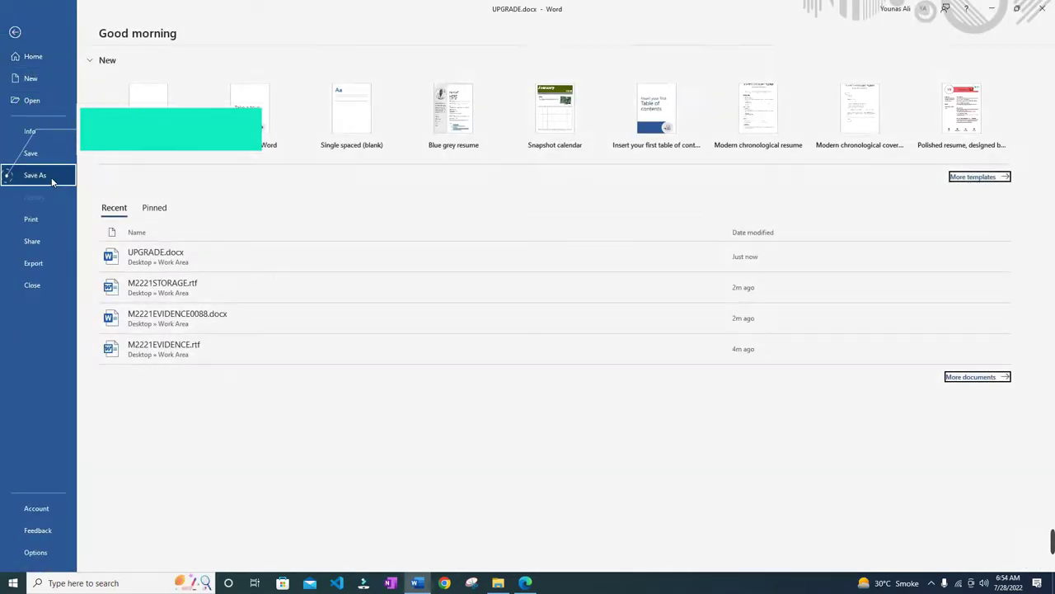
left_click(51, 181)
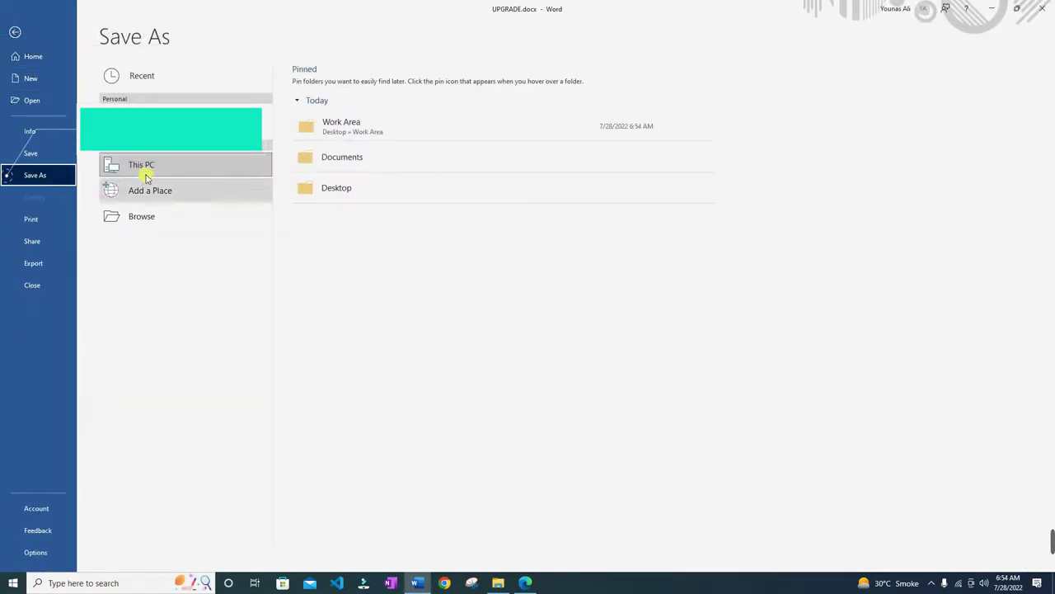
left_click(355, 132)
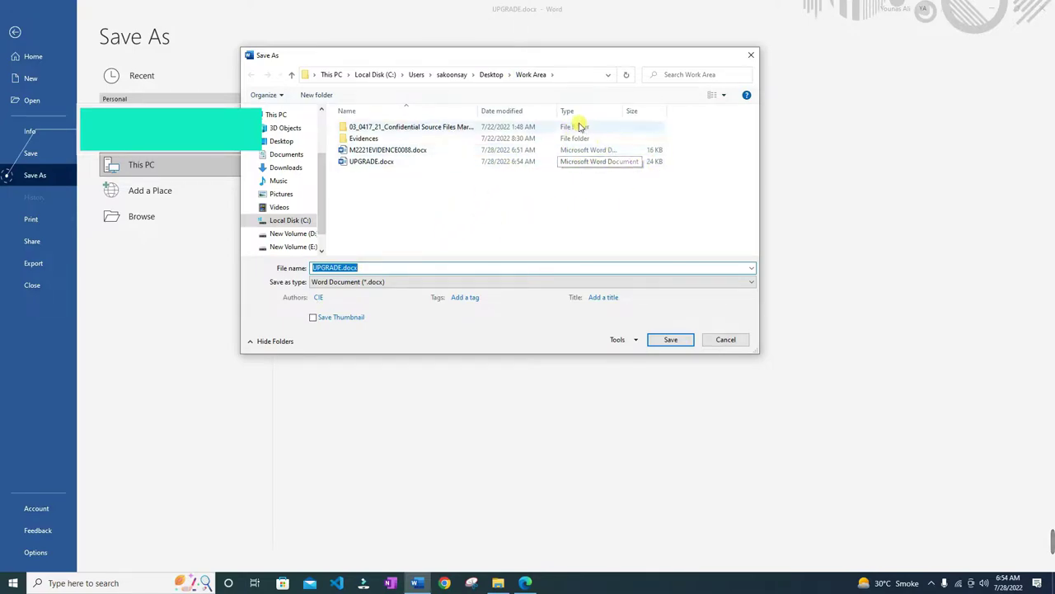
left_click_drag(627, 117, 661, 119)
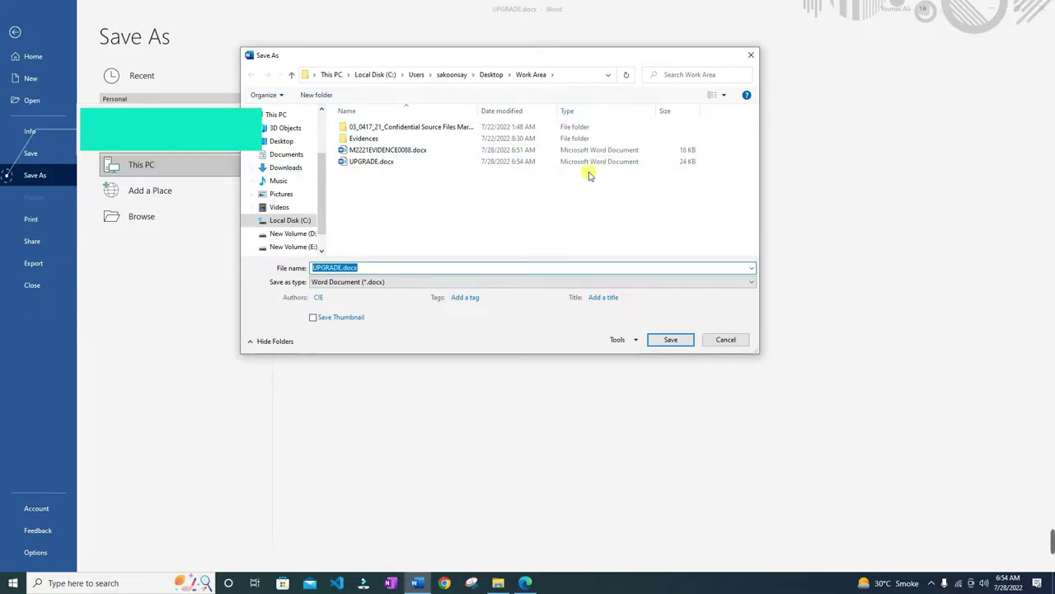
left_click(312, 268)
left_click_drag(310, 268, 470, 275)
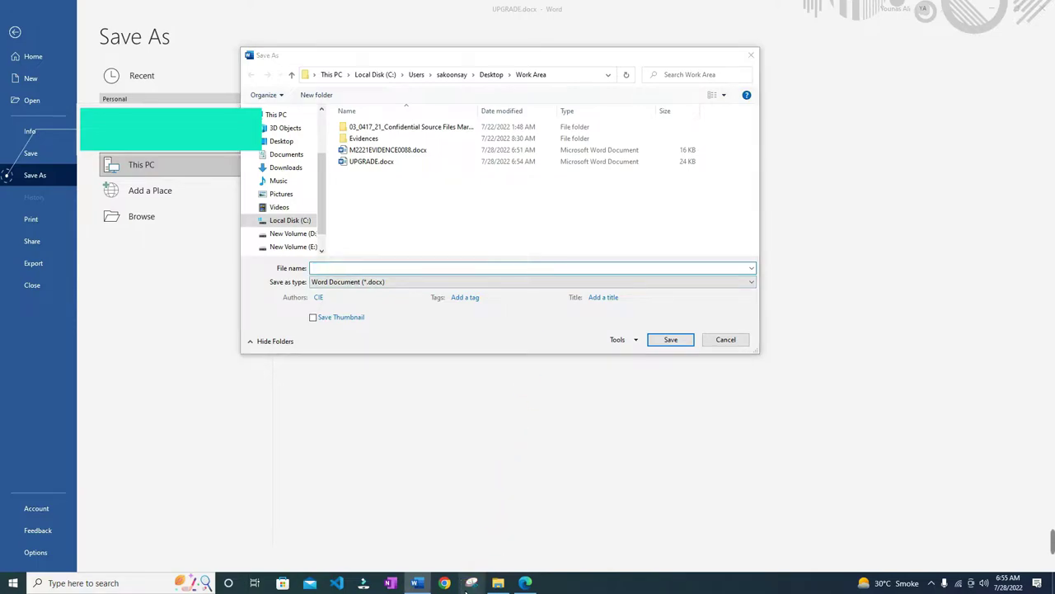
Step: Take a rectangular snip around the Save As dialog listing UPGRADE.docx and copy it
left_click(622, 148)
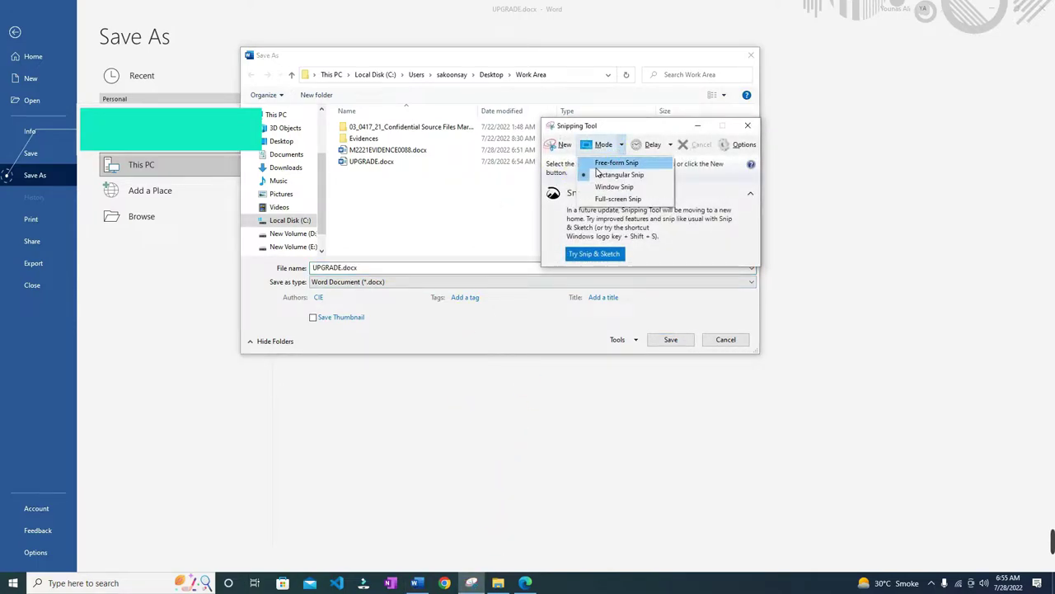
left_click(614, 185)
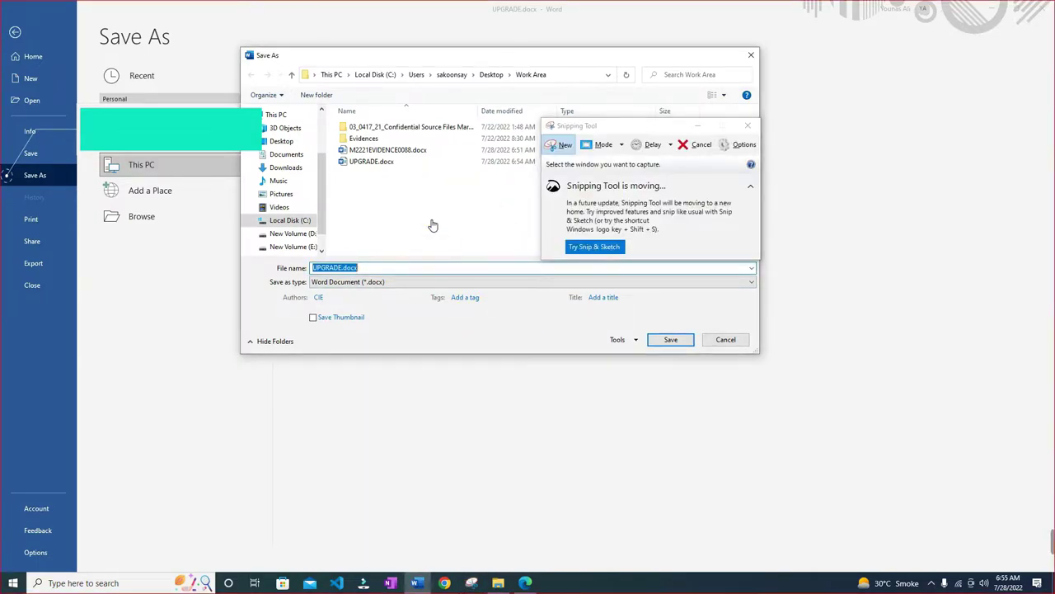
left_click(430, 223)
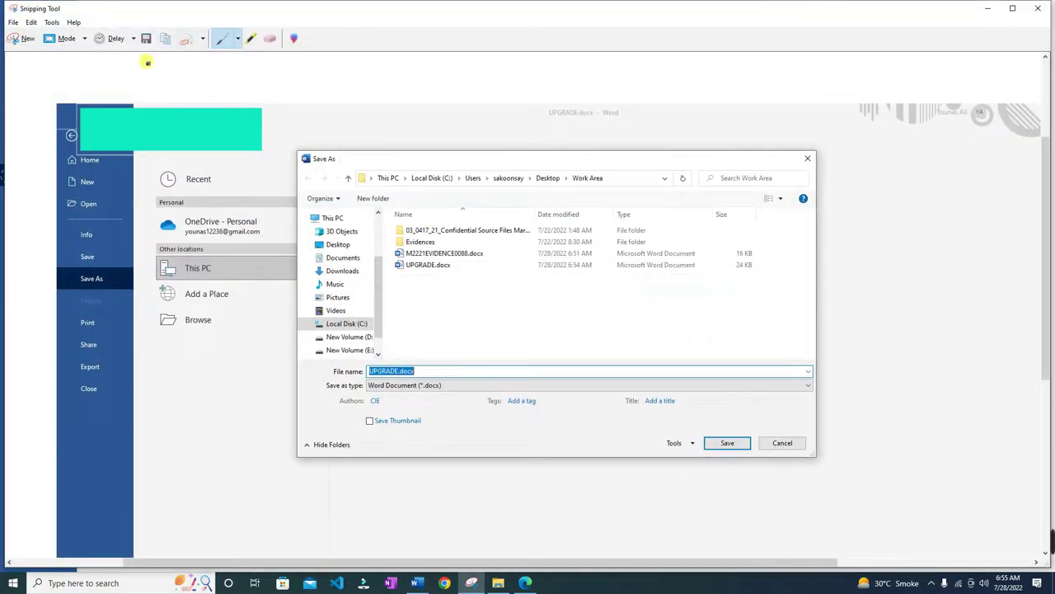
left_click(66, 38)
left_click(75, 69)
left_click(23, 38)
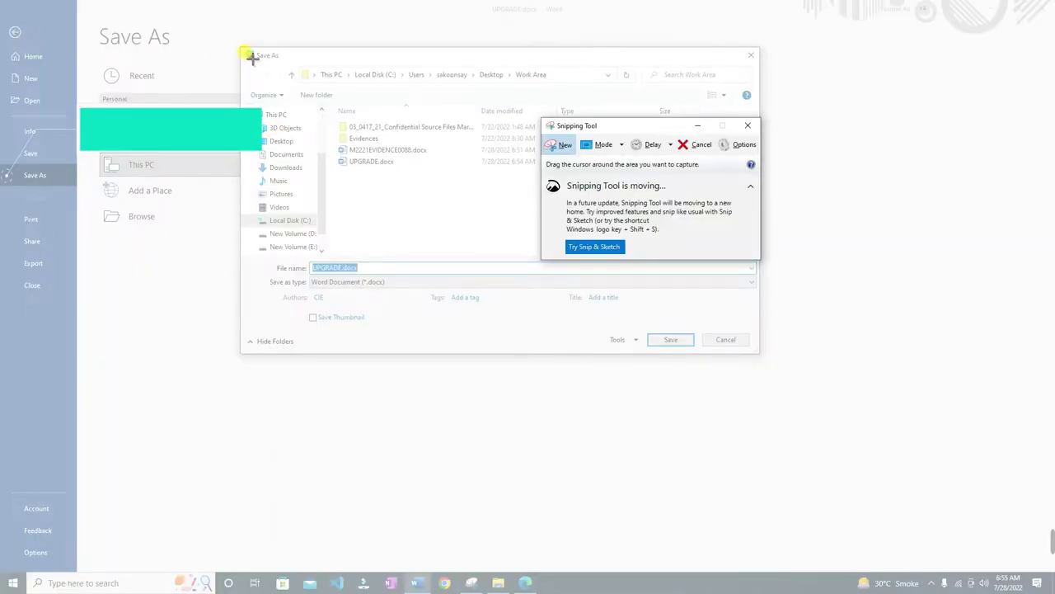
left_click_drag(240, 48, 767, 363)
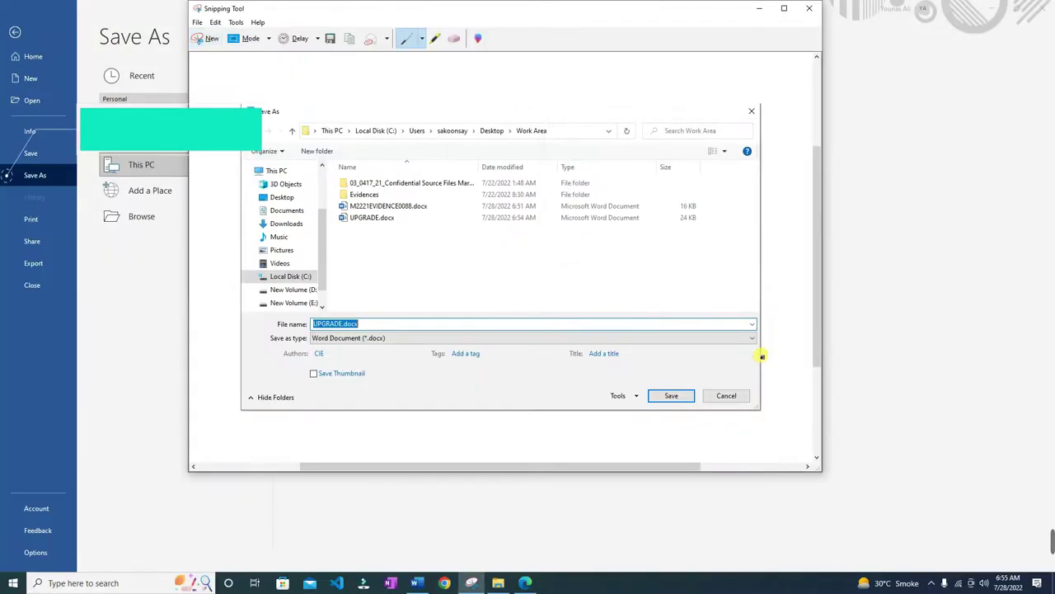
left_click(348, 43)
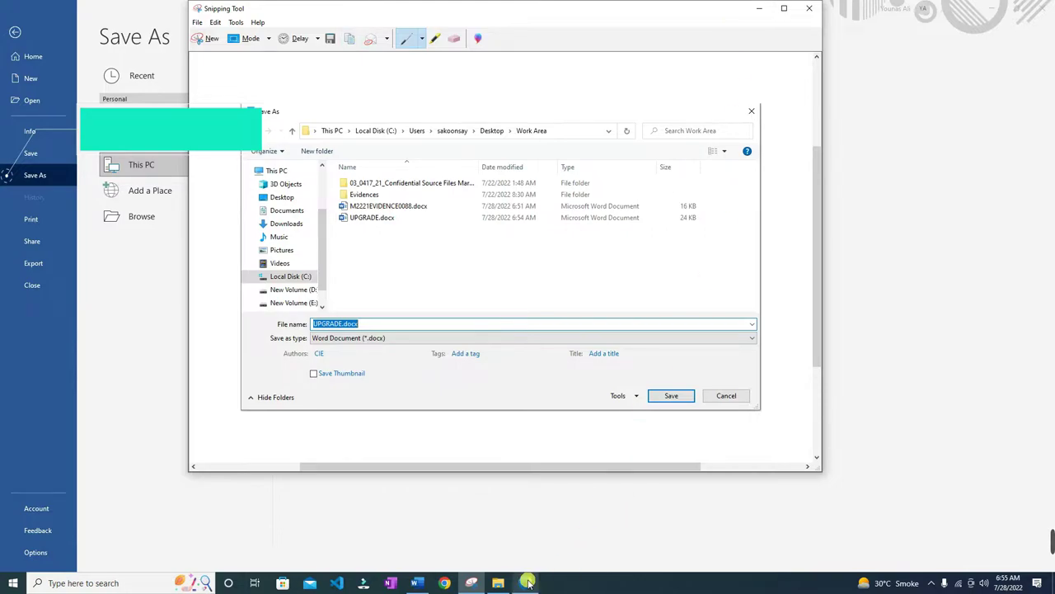
left_click(417, 583)
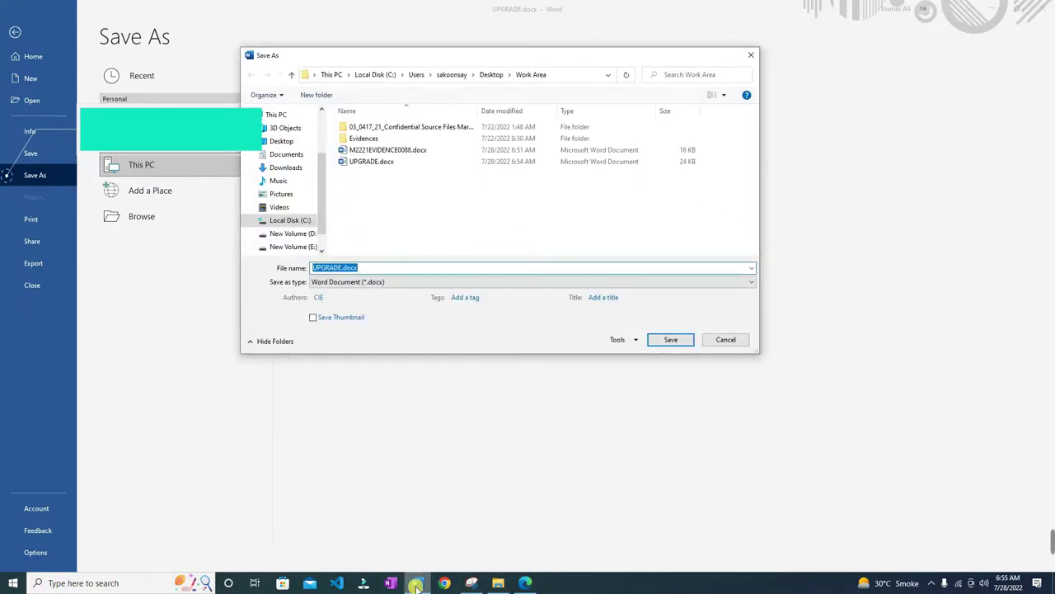
Step: Close the Save As dialog by saving UPGRADE.docx after the evidence document fails to open
left_click(498, 583)
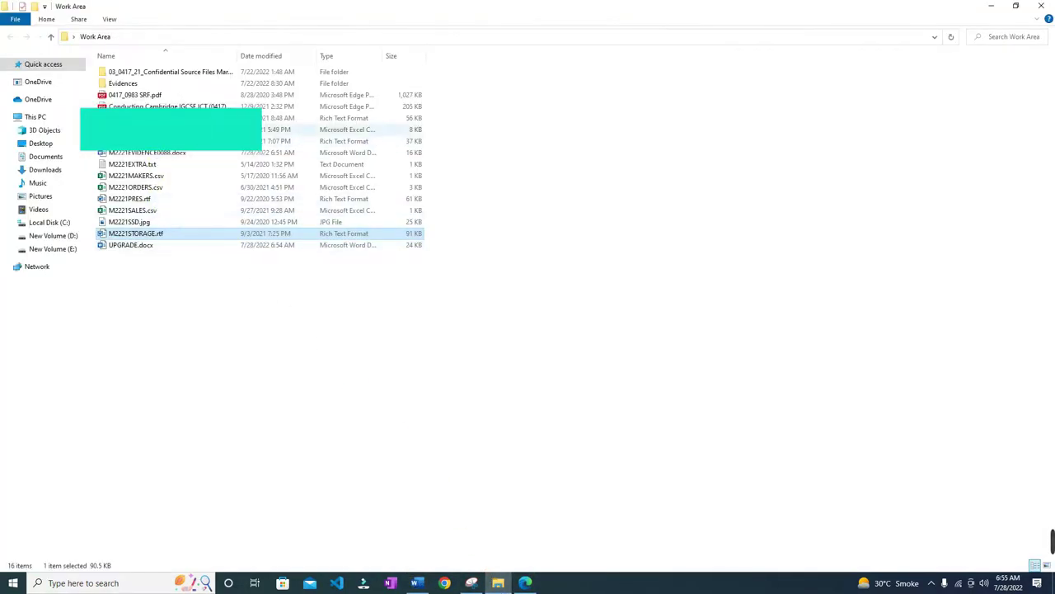
double_click(147, 156)
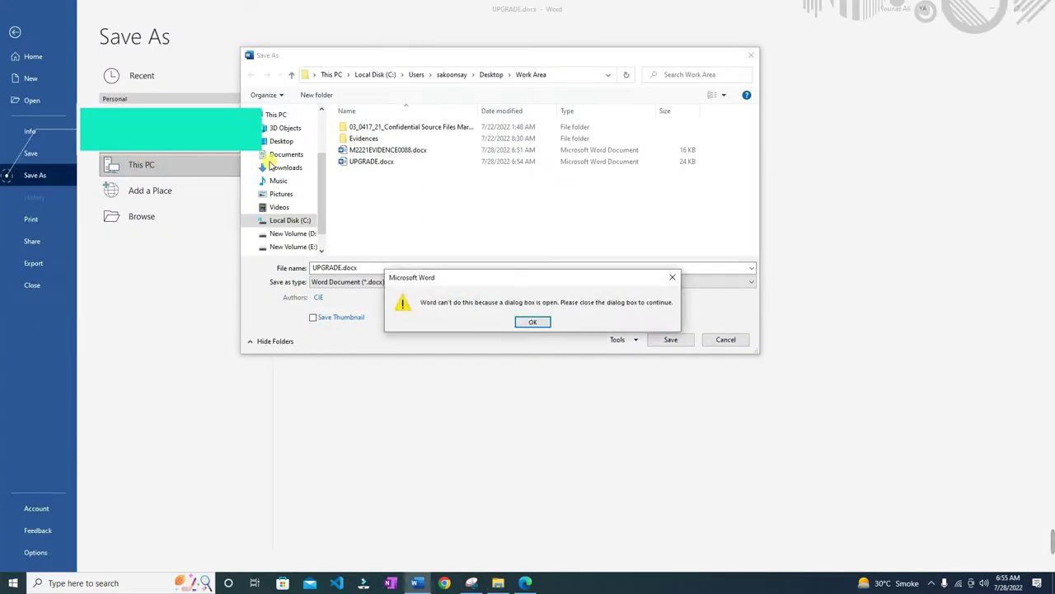
left_click(532, 321)
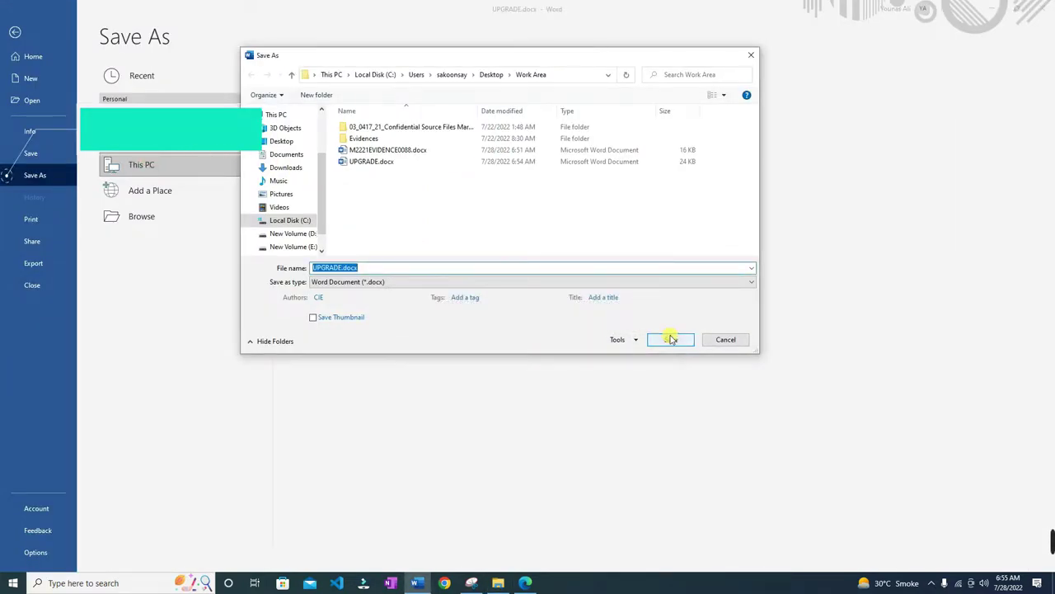
left_click(671, 341)
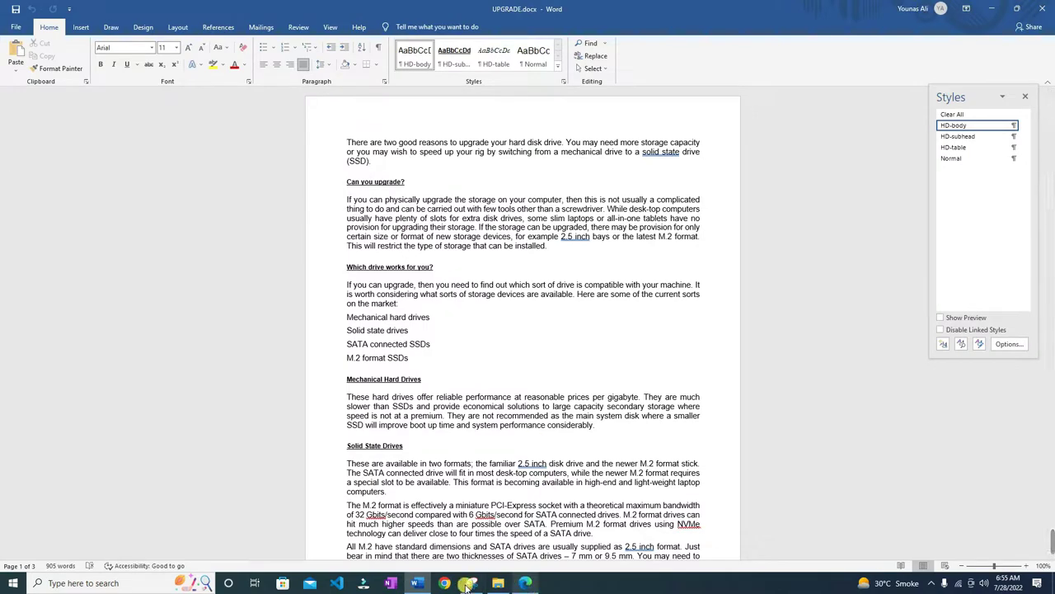
Step: Paste the Save As screenshot under Step 1 in M2221EVIDENCE0088.docx, then switch back to UPGRADE.docx
left_click(494, 583)
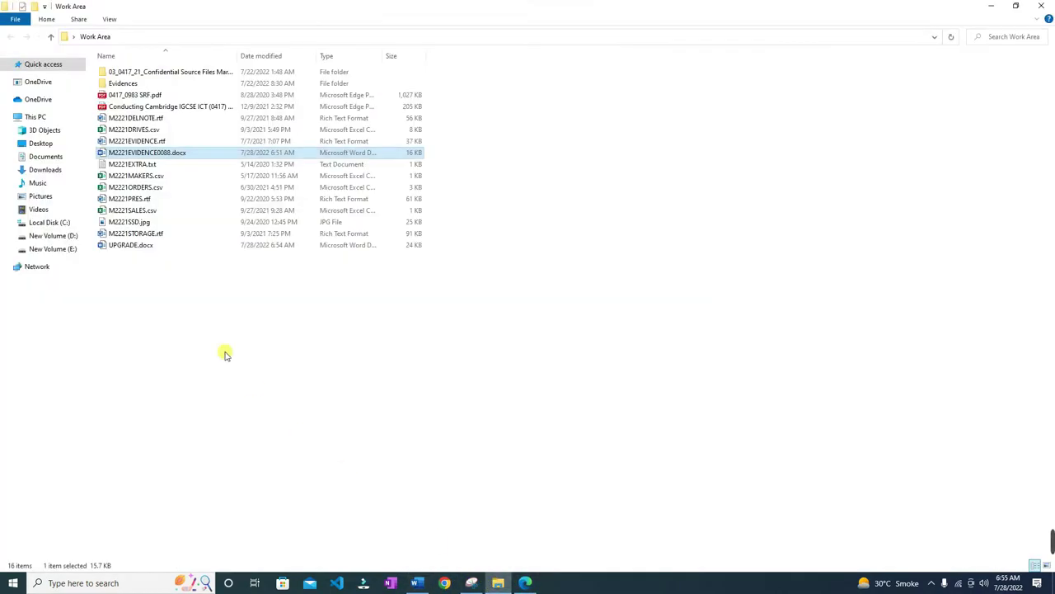
double_click(151, 154)
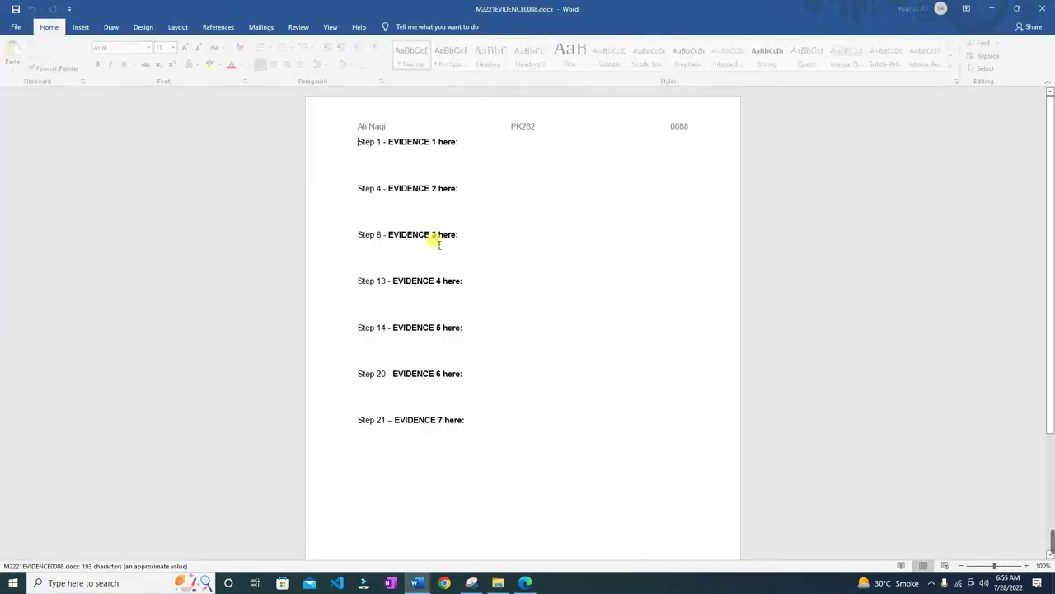
left_click(469, 159)
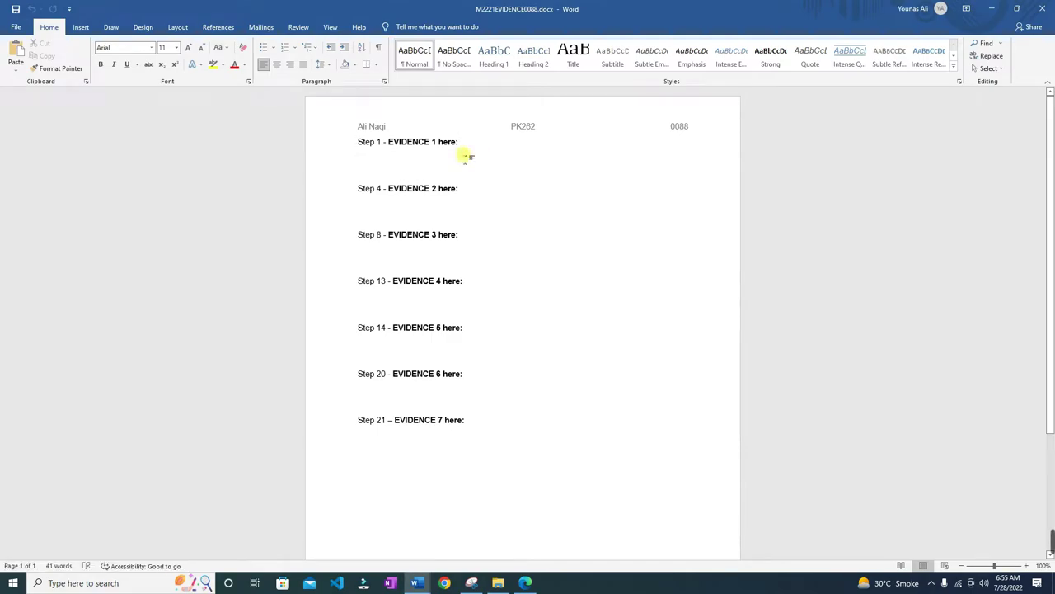
key("ctrl+v")
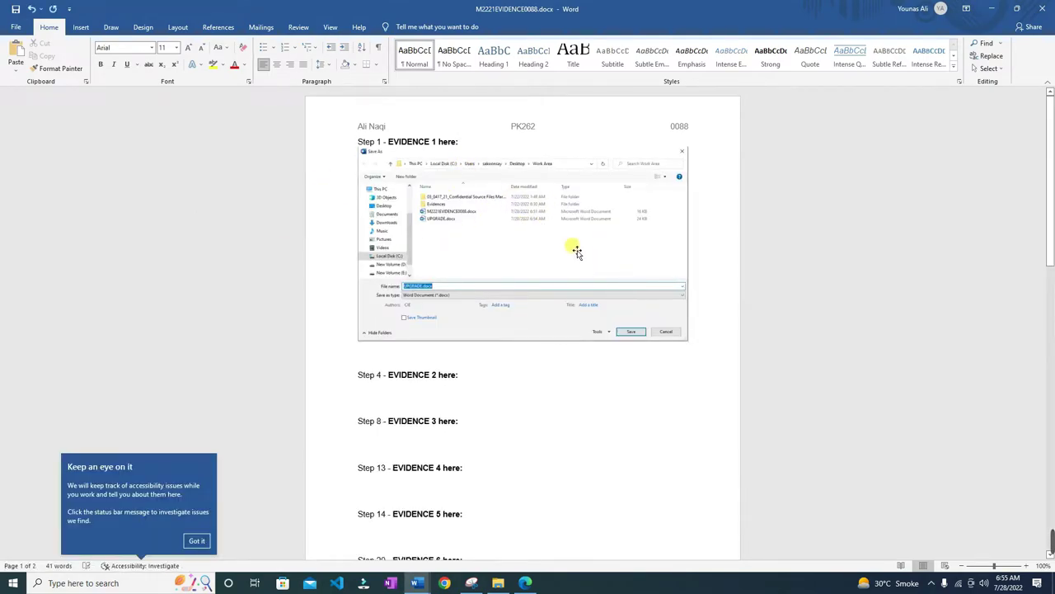
left_click(582, 260)
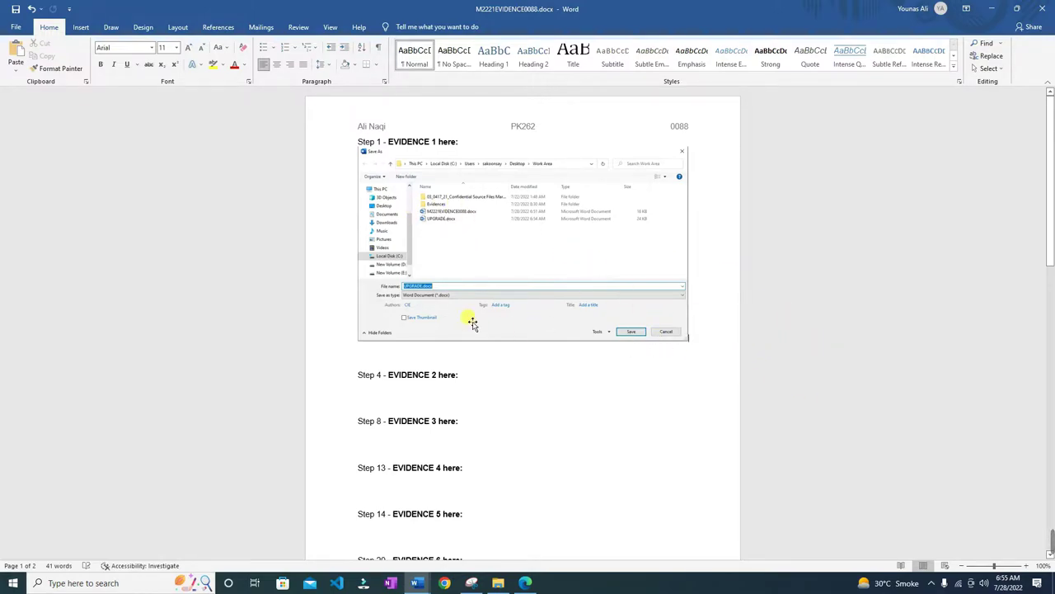
mouse_move(417, 581)
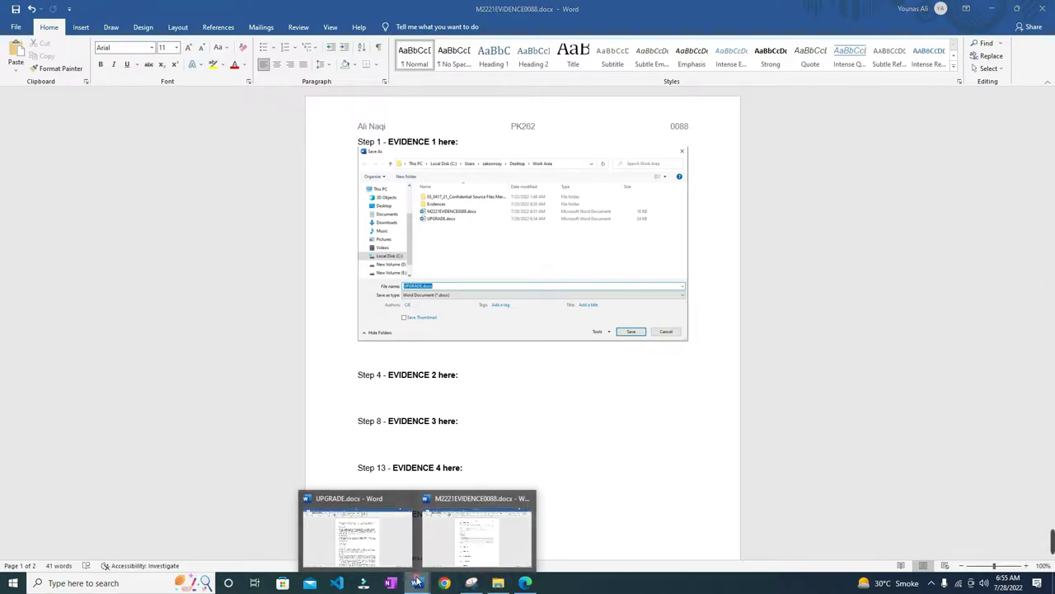
left_click(393, 531)
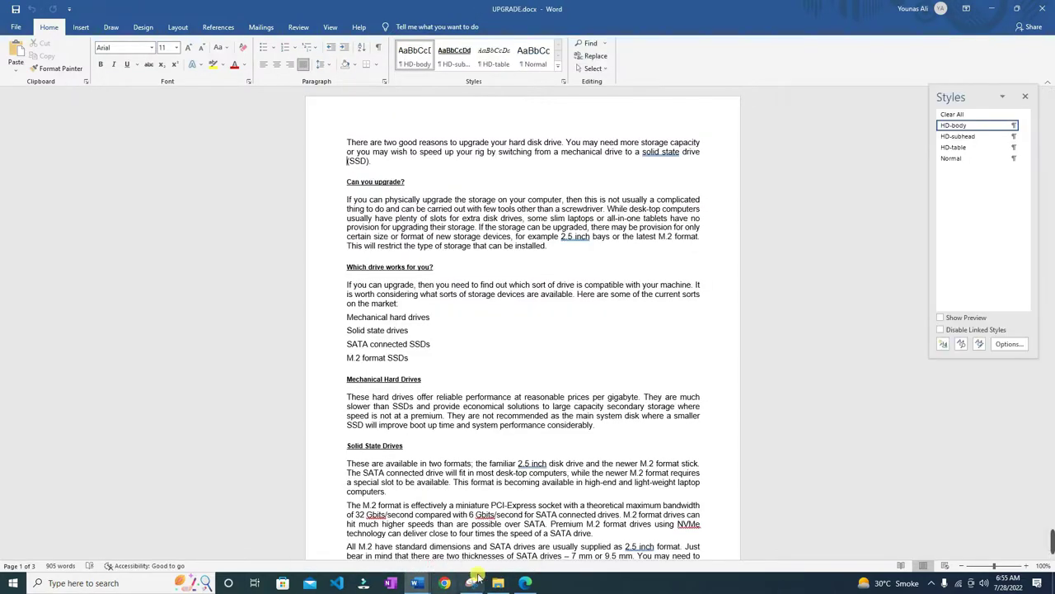
Step: Check the question paper, close the evidence document and bring UPGRADE.docx forward
left_click(536, 582)
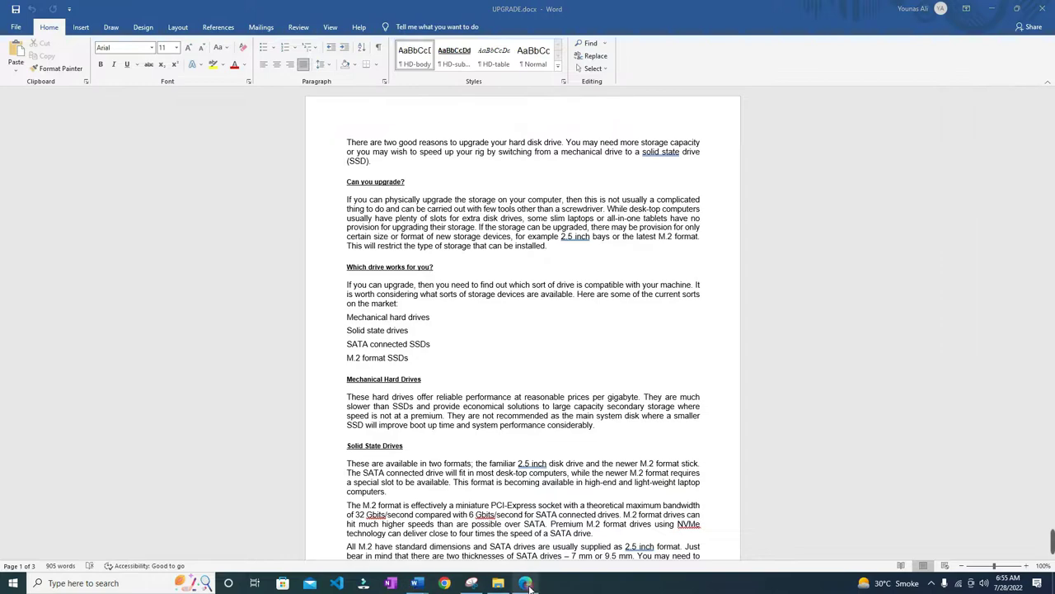
scroll(409, 415, "down", 2)
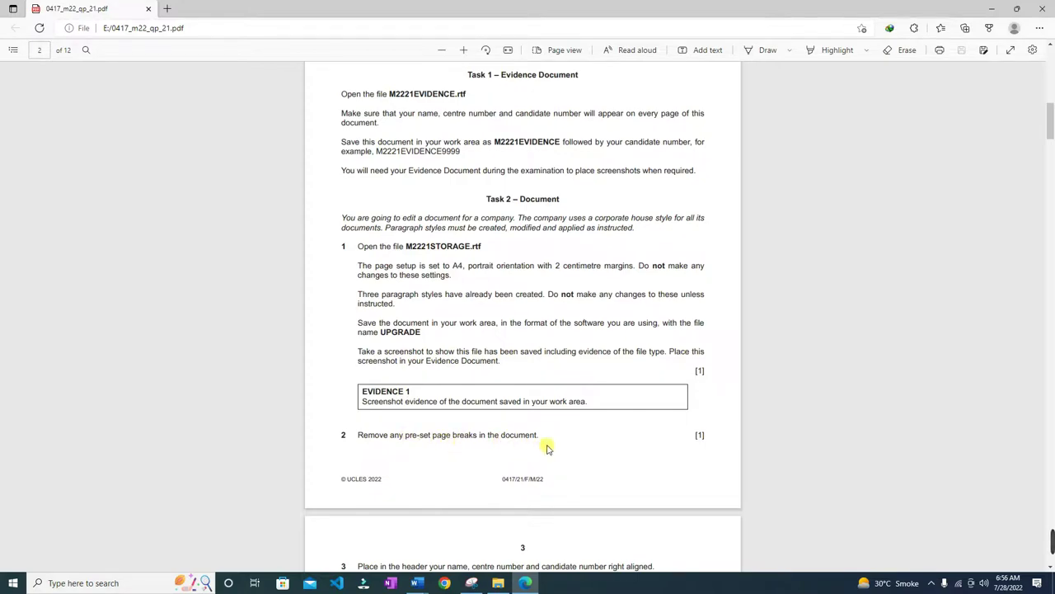
left_click(415, 585)
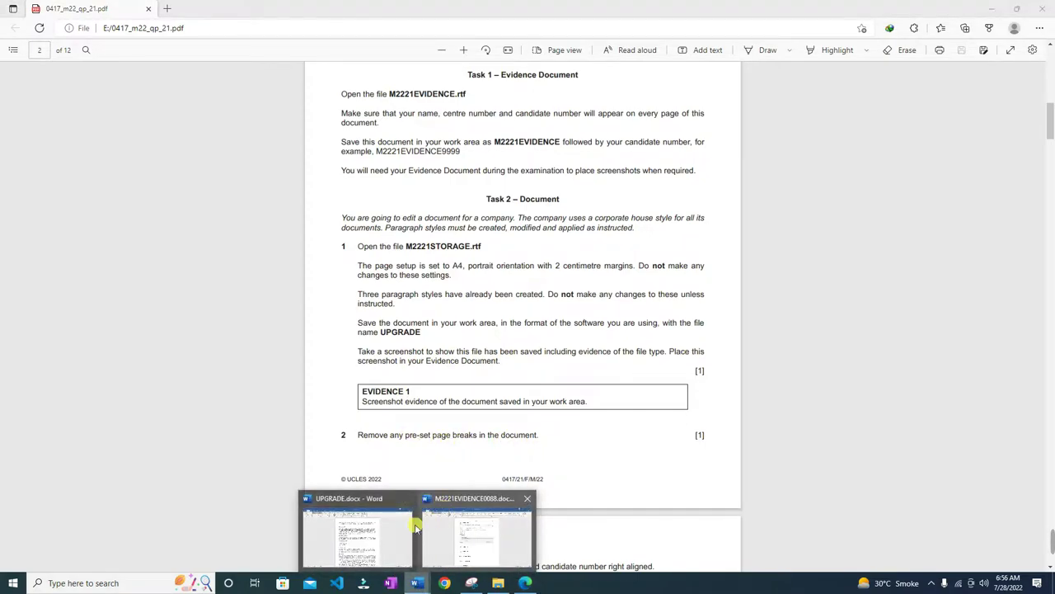
left_click(523, 500)
left_click(478, 515)
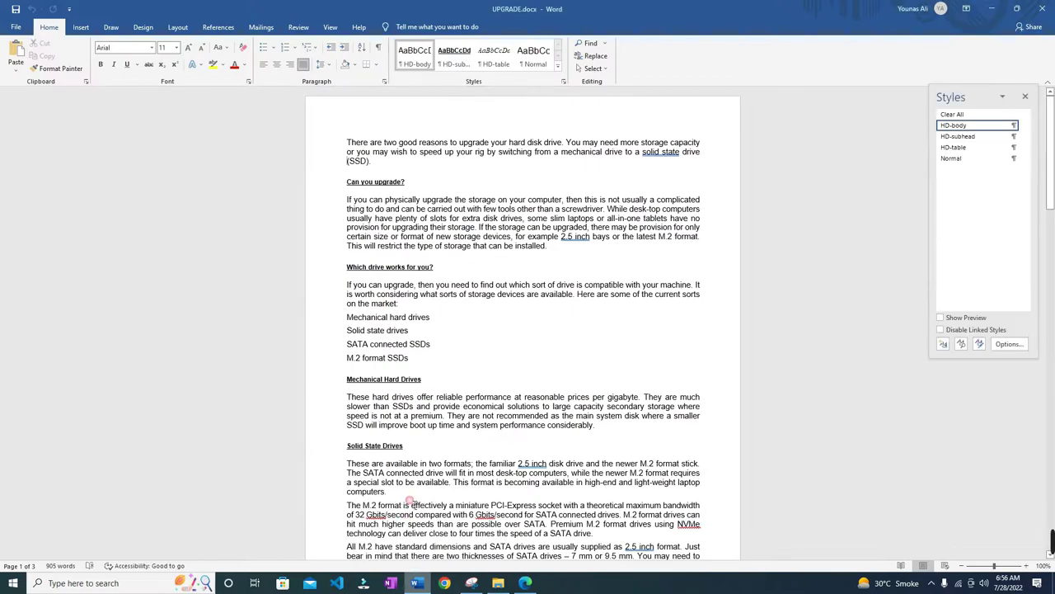
Step: Show formatting marks, delete the page break after the secondary storage paragraph, and close the Styles pane
left_click(378, 48)
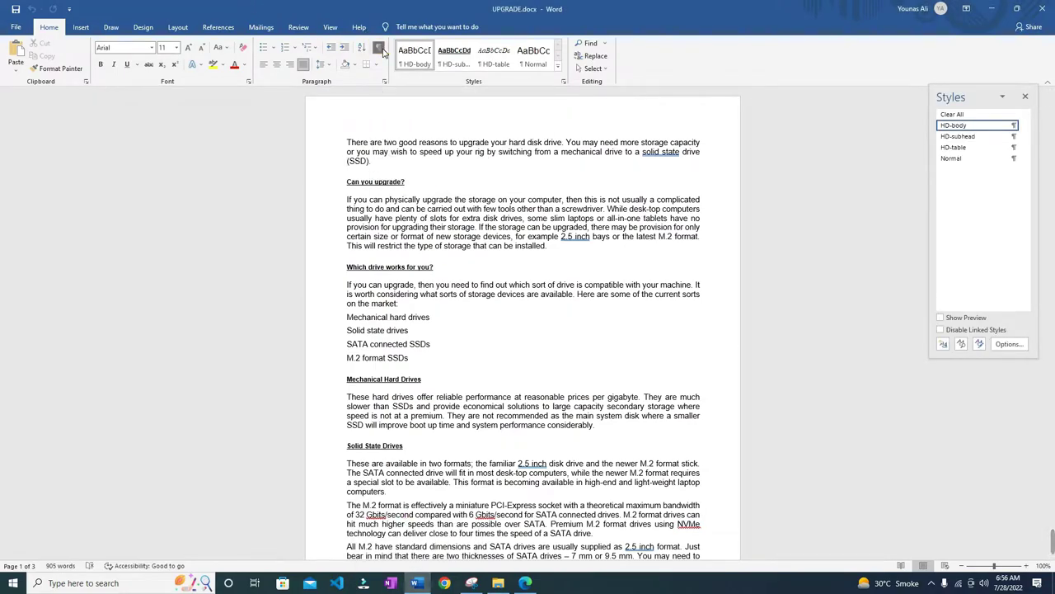
scroll(410, 204, "down", 8)
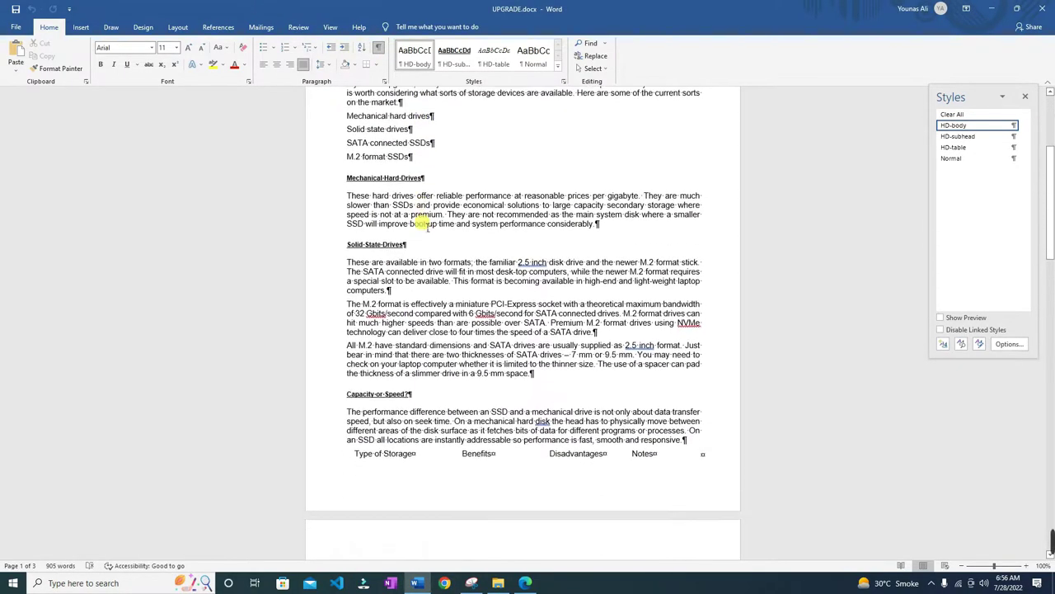
scroll(483, 259, "down", 4)
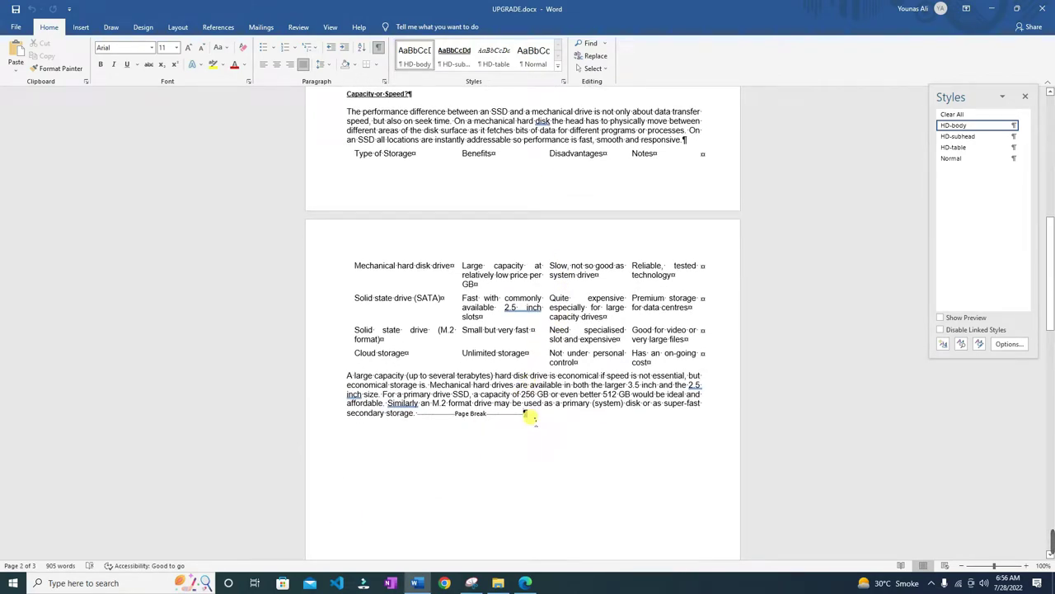
key("Delete")
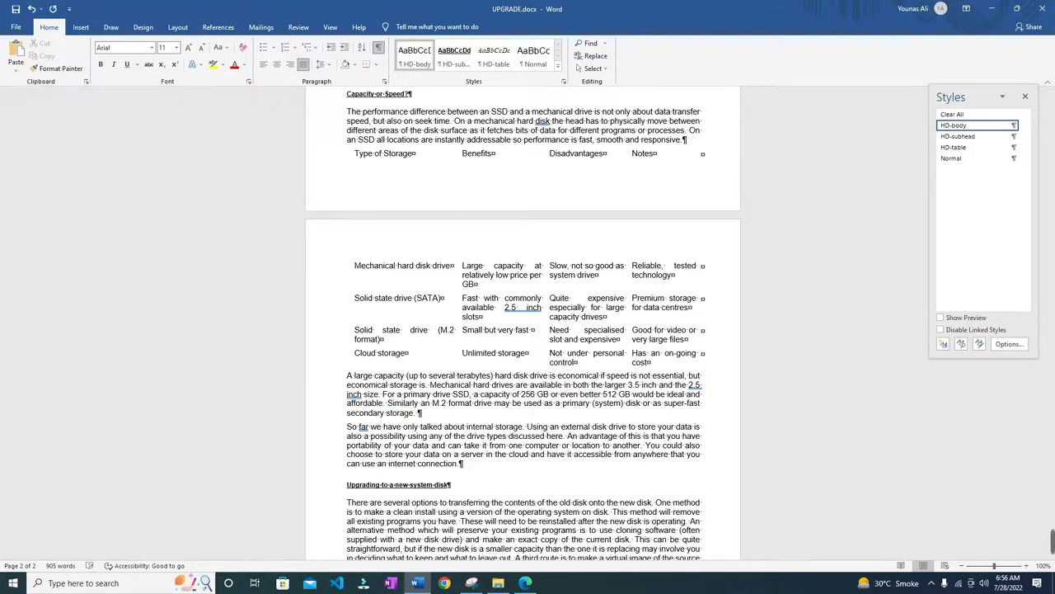
scroll(471, 431, "down", 7)
scroll(468, 426, "up", 16)
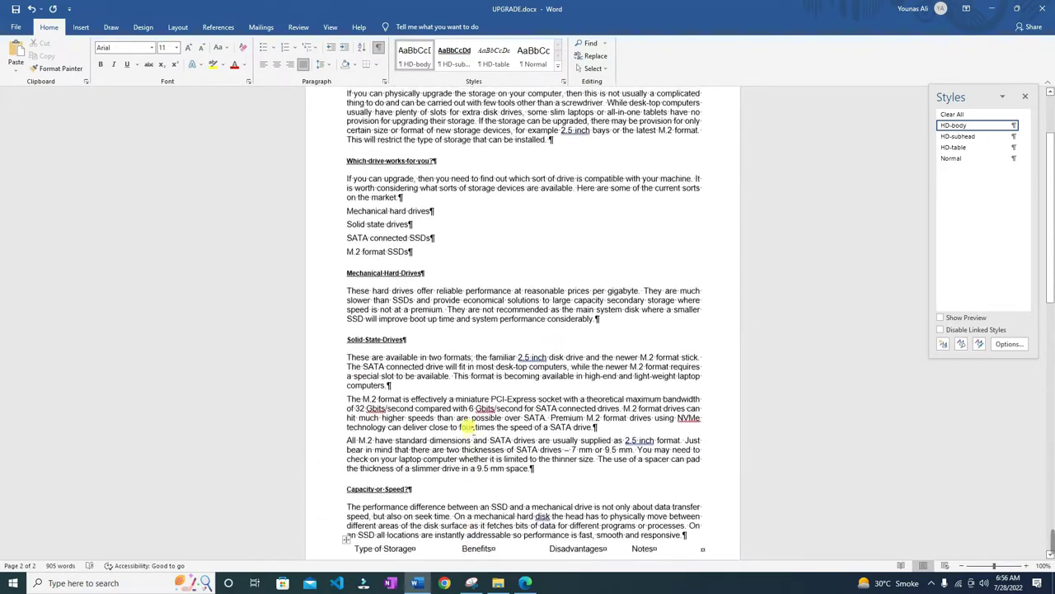
scroll(466, 424, "up", 3)
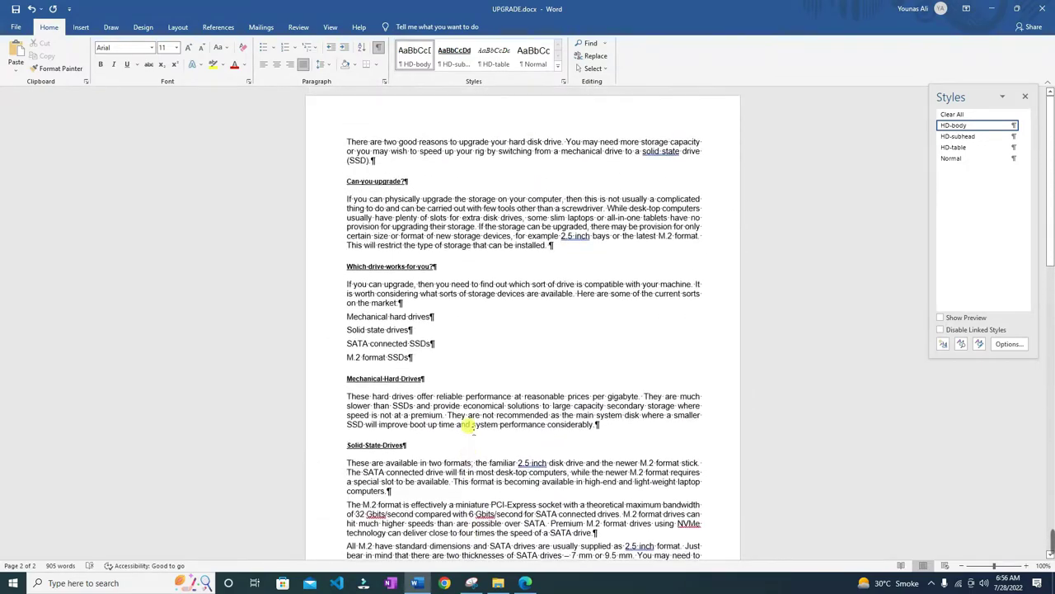
left_click(1029, 97)
Step: Scroll the question paper to question 3's header and footer instructions, then go back to Word
left_click(525, 583)
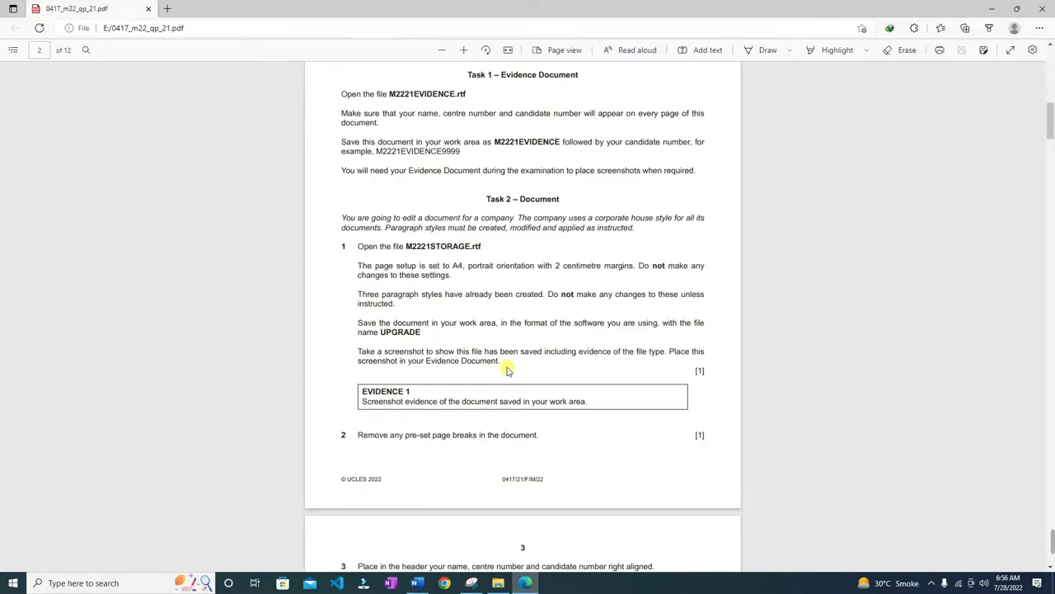
scroll(427, 376, "down", 1)
scroll(466, 356, "down", 2)
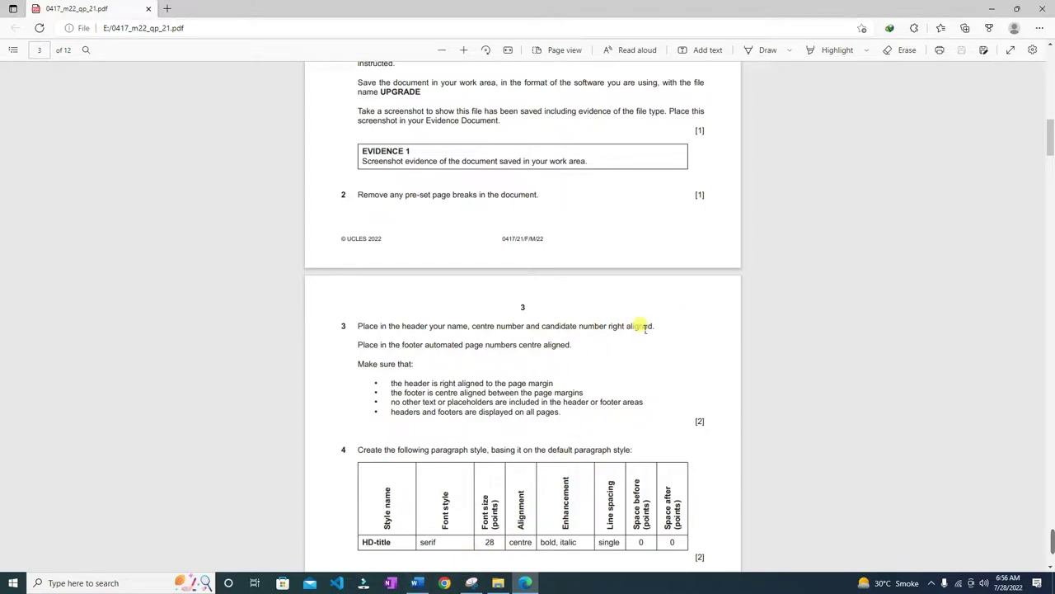
left_click(416, 583)
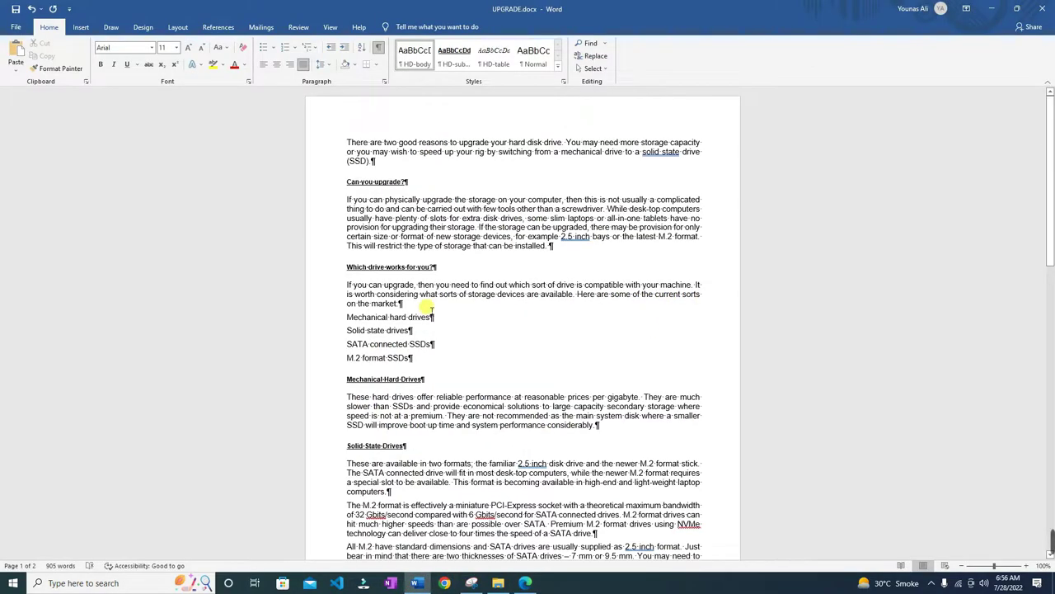
Step: Open the header, hide formatting marks and insert a Blank (Three Columns) header
double_click(451, 113)
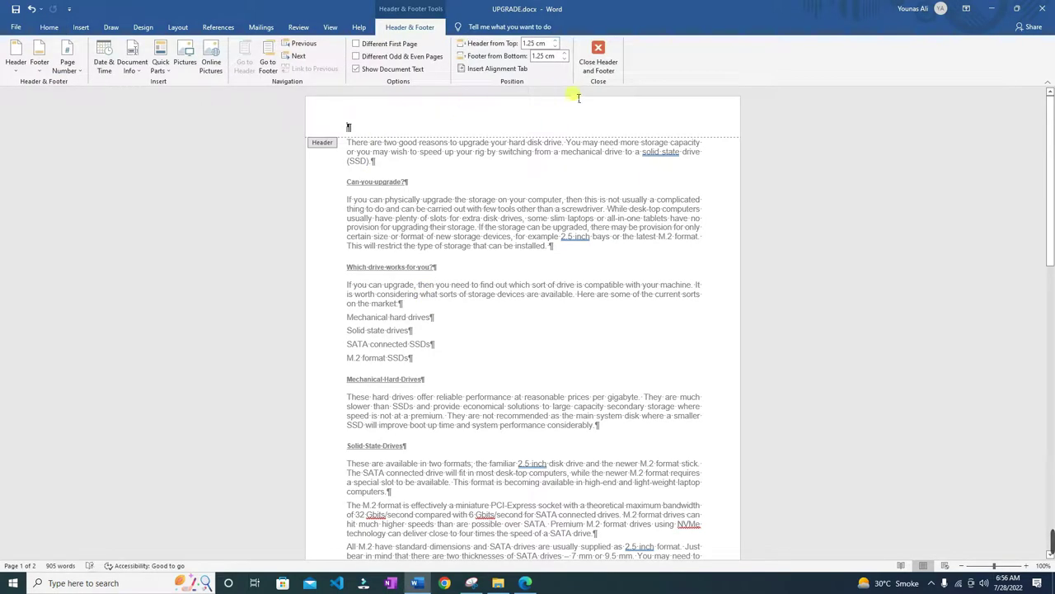
left_click(49, 27)
left_click(379, 49)
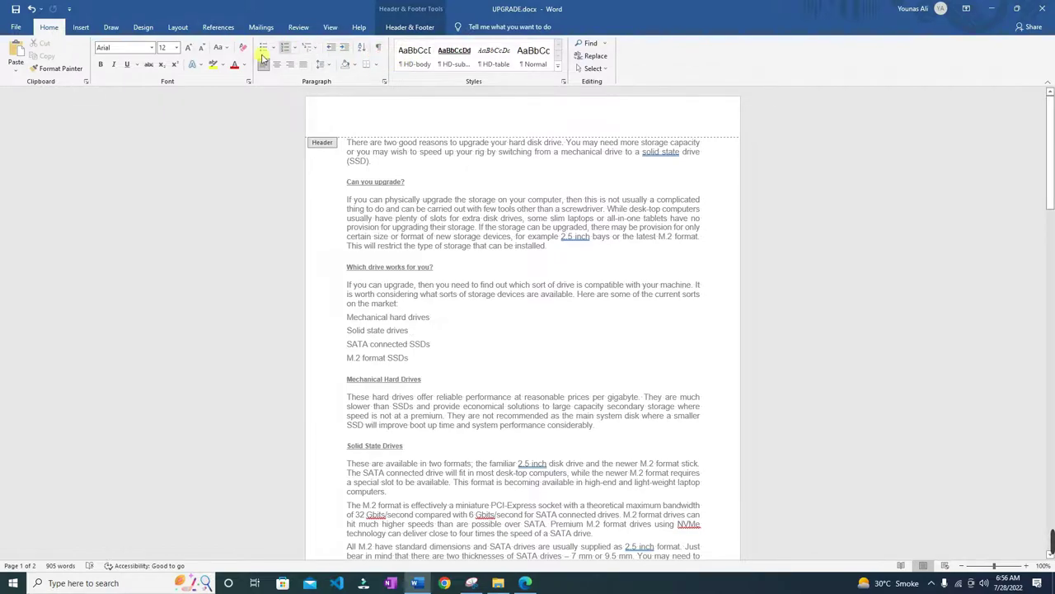
left_click(398, 27)
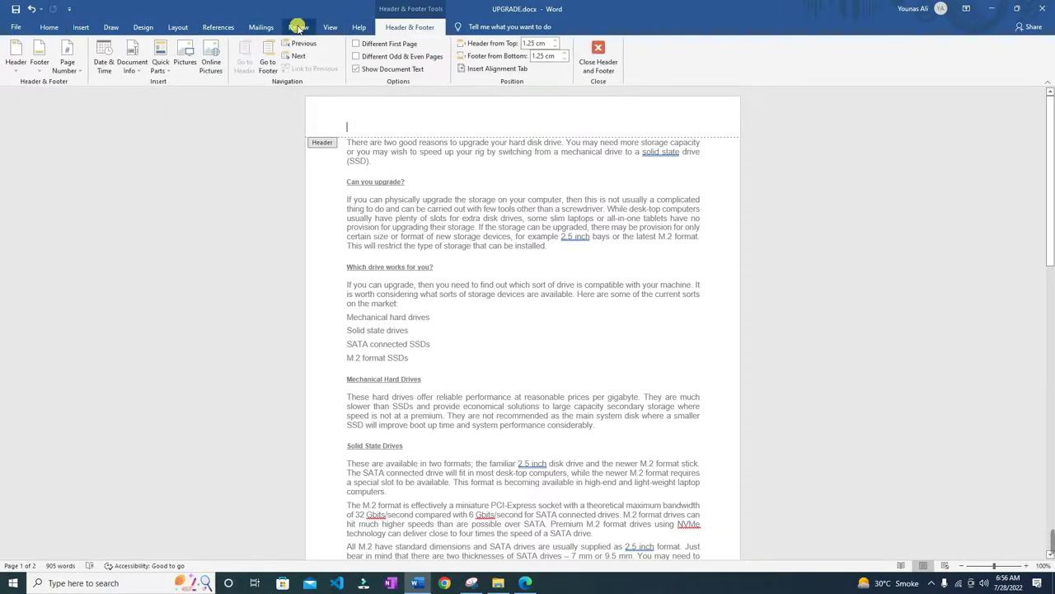
left_click(24, 73)
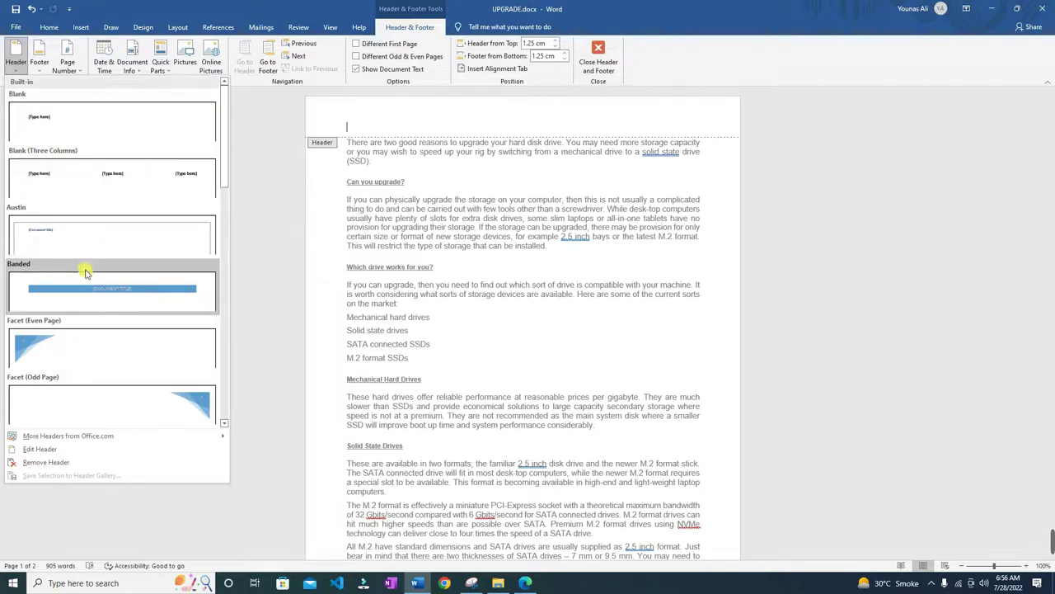
left_click(112, 179)
Step: Delete the left and middle header placeholders
left_click(353, 129)
key("Delete")
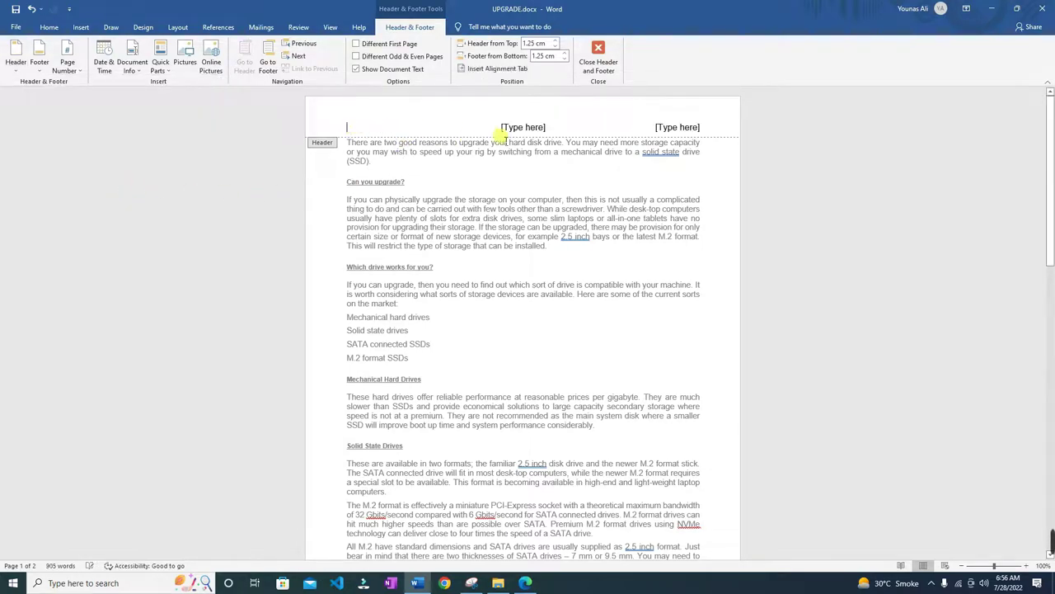
left_click(535, 130)
key("Delete")
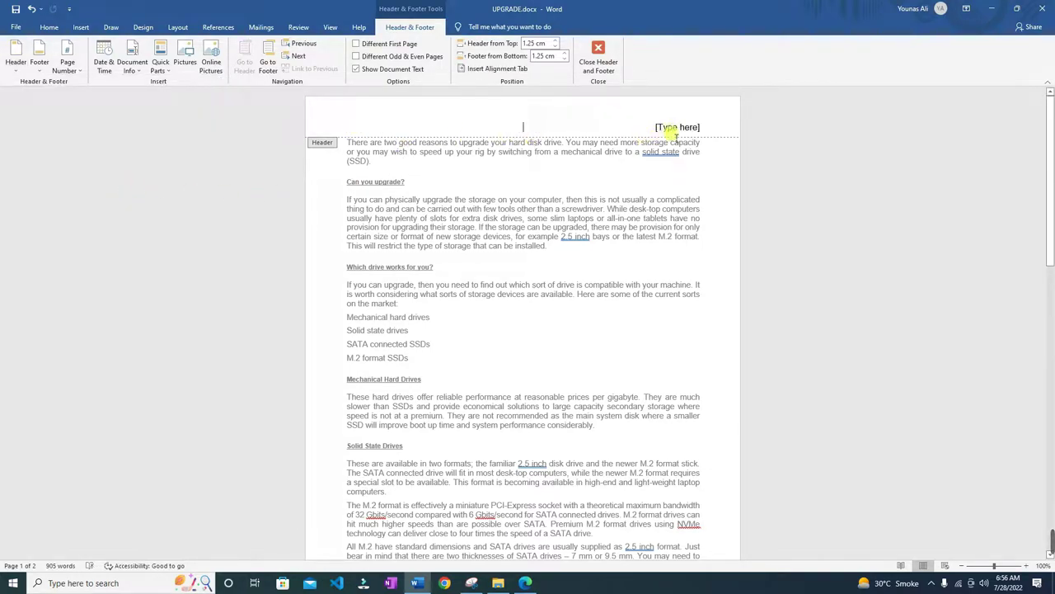
Step: Replace the right placeholder with the candidate's name, centre number and candidate number, and close the header
left_click(529, 584)
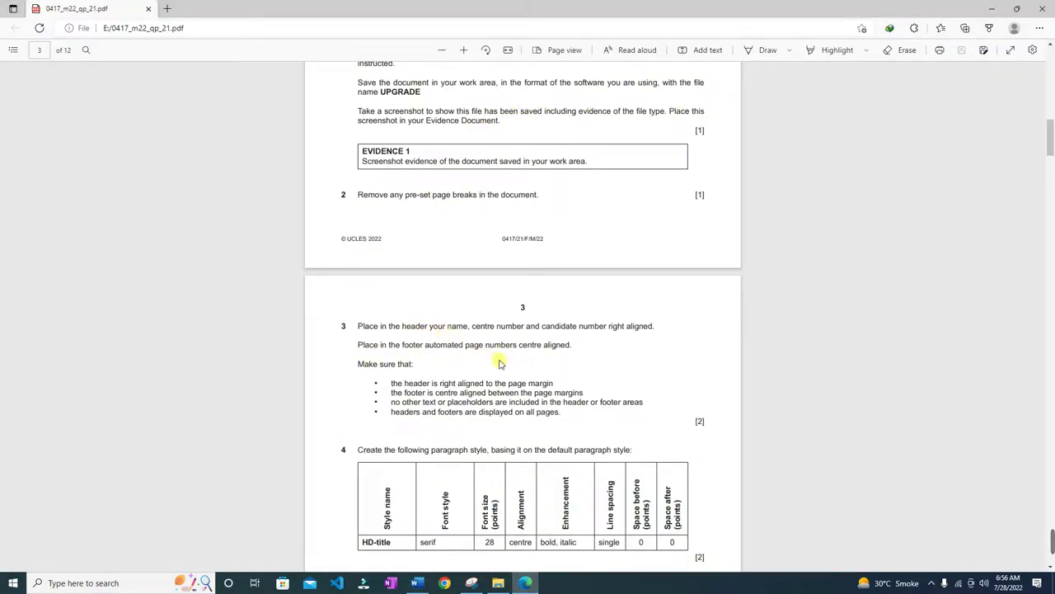
left_click(498, 583)
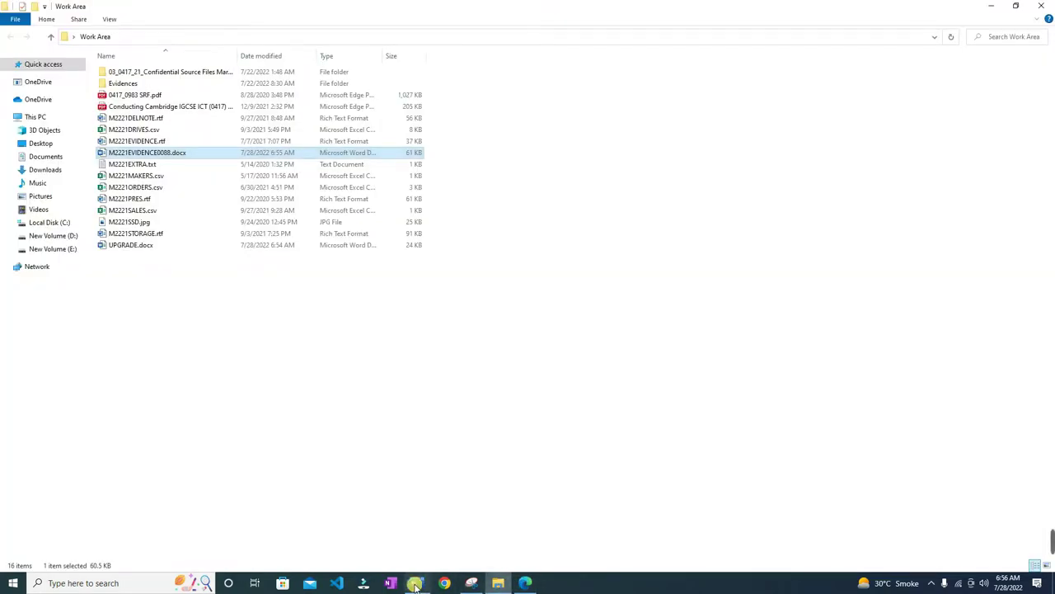
left_click(416, 583)
left_click(689, 124)
key("BackSpace")
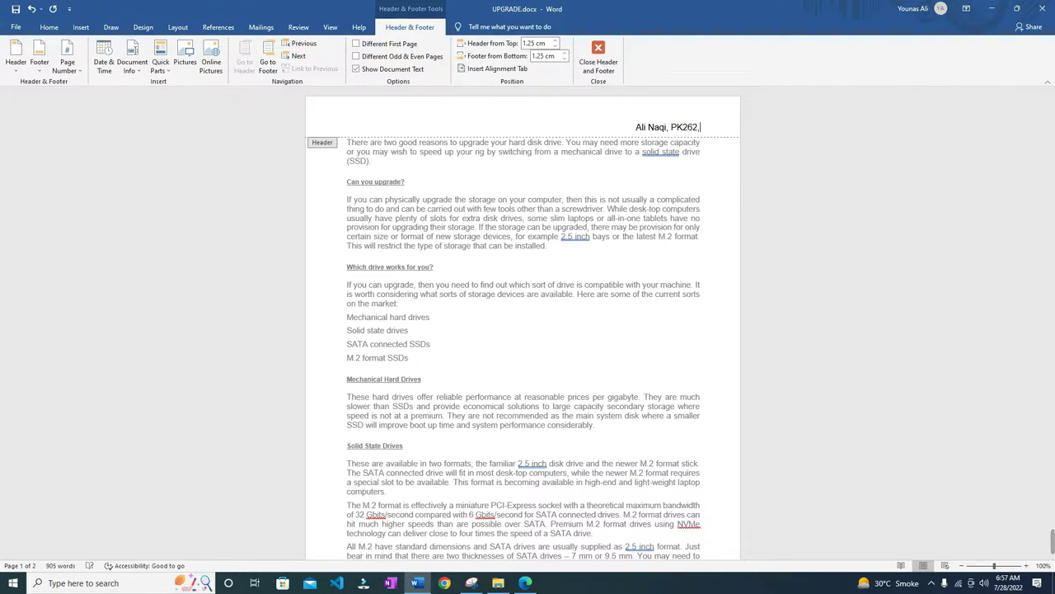
type("88")
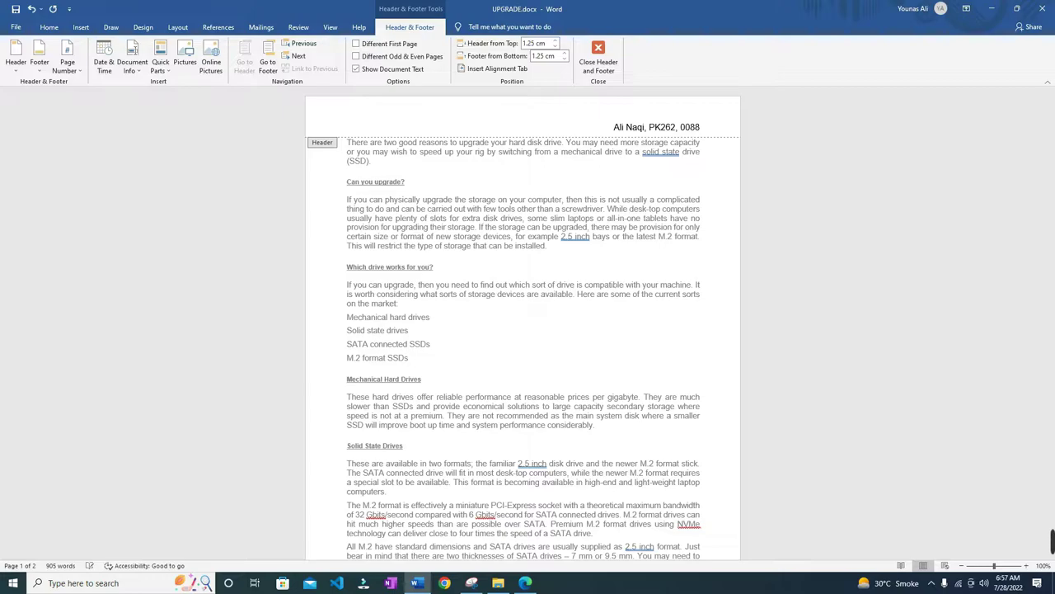
double_click(666, 175)
Step: Open the footer and insert a Blank (Three Columns) footer layout
scroll(601, 223, "down", 10)
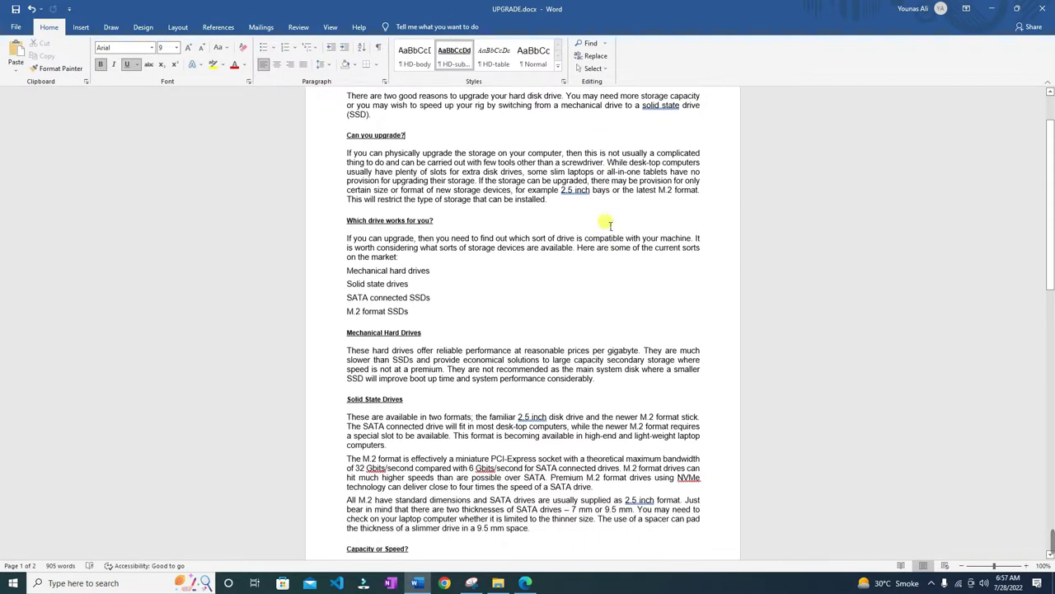
scroll(624, 352, "down", 2)
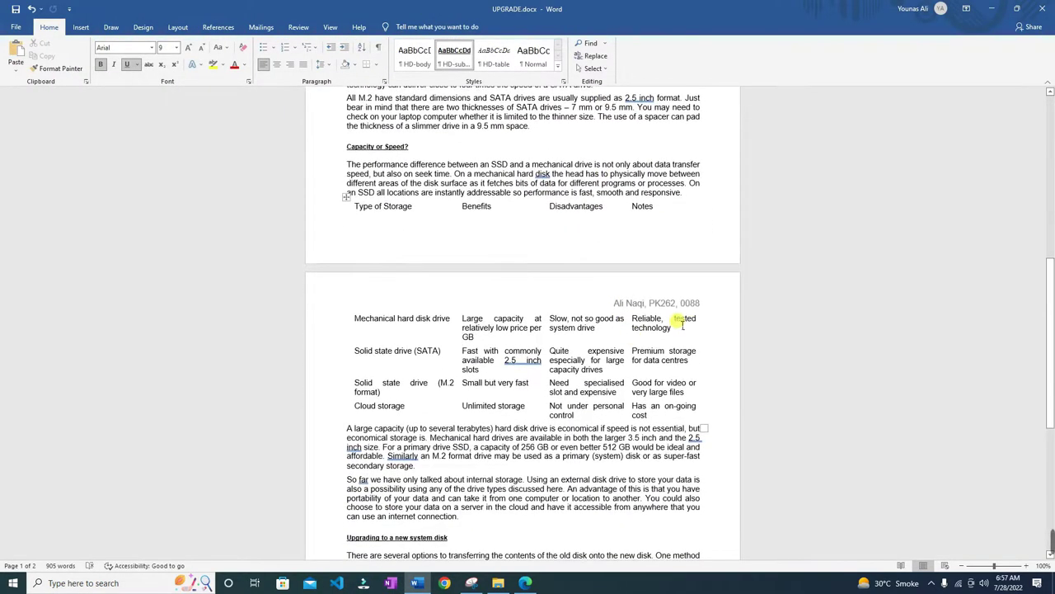
left_click(527, 583)
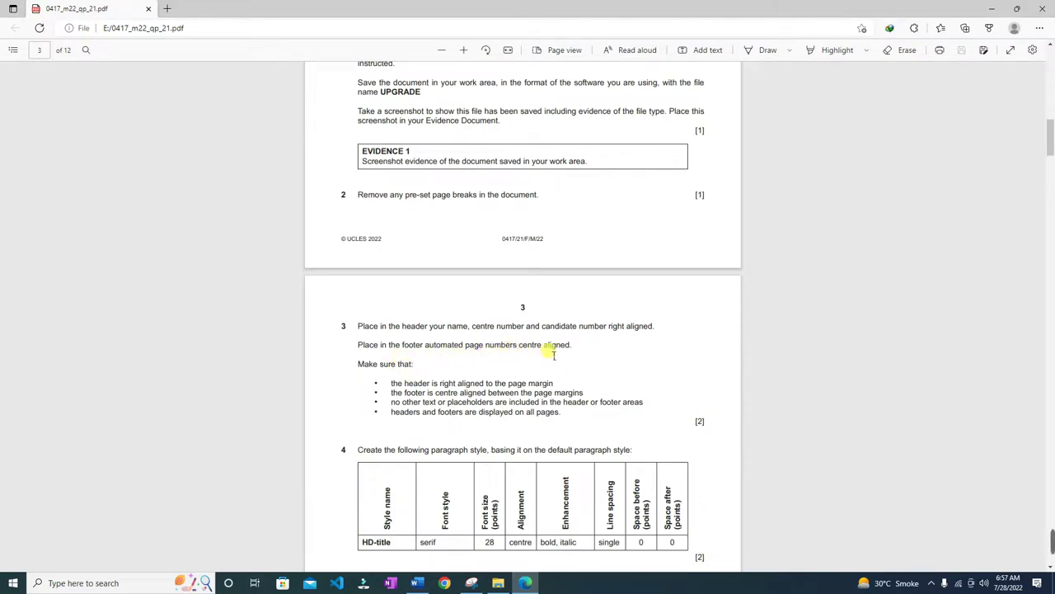
left_click(425, 585)
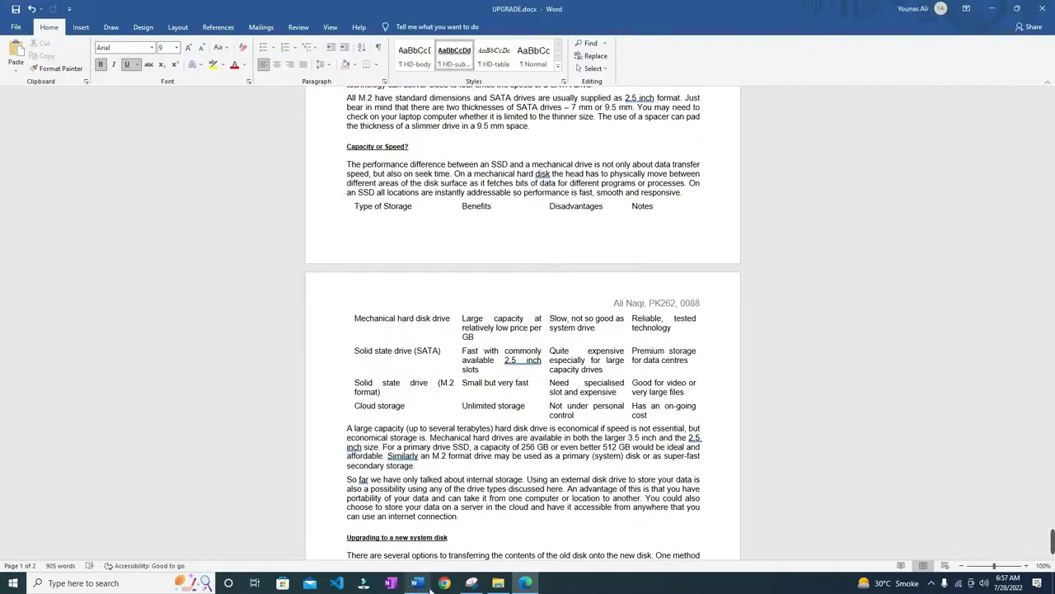
scroll(486, 347, "down", 4)
scroll(489, 362, "up", 7)
double_click(487, 381)
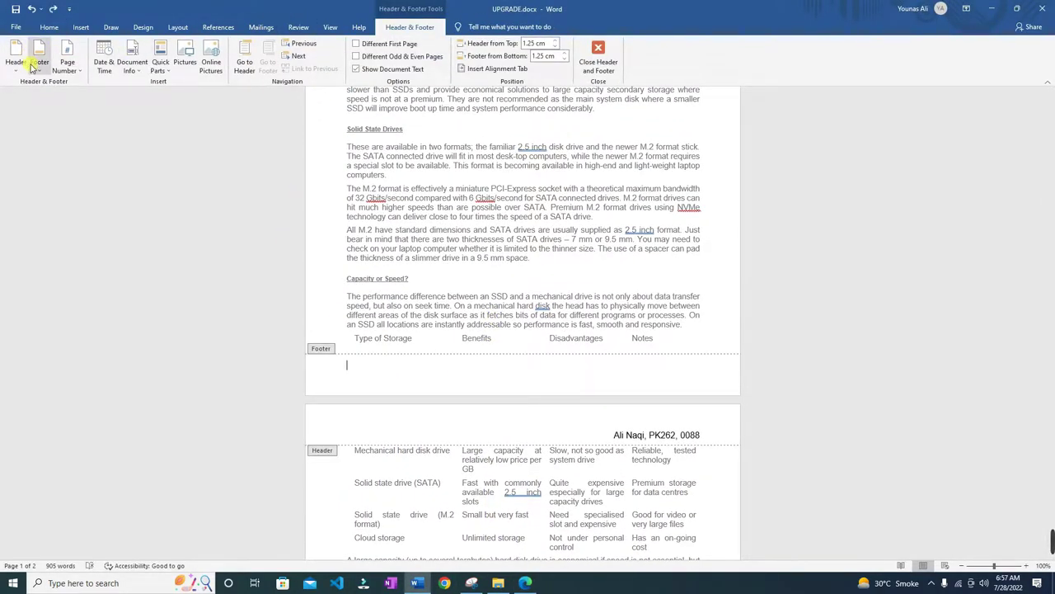
left_click(33, 66)
left_click(92, 173)
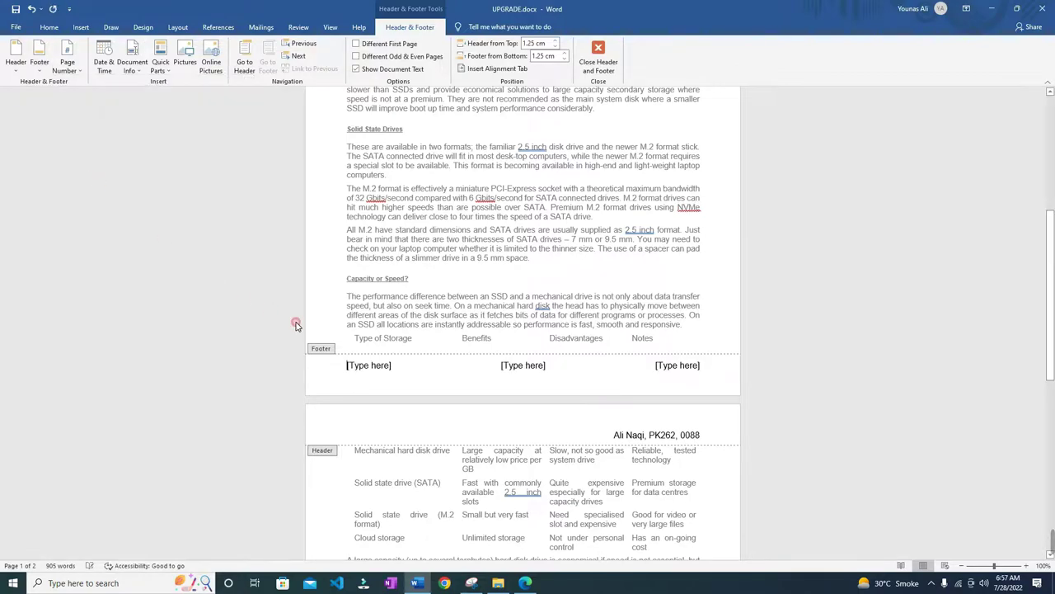
Step: Delete the left and right footer placeholders, leaving the centre one selected
left_click(368, 370)
key("Delete")
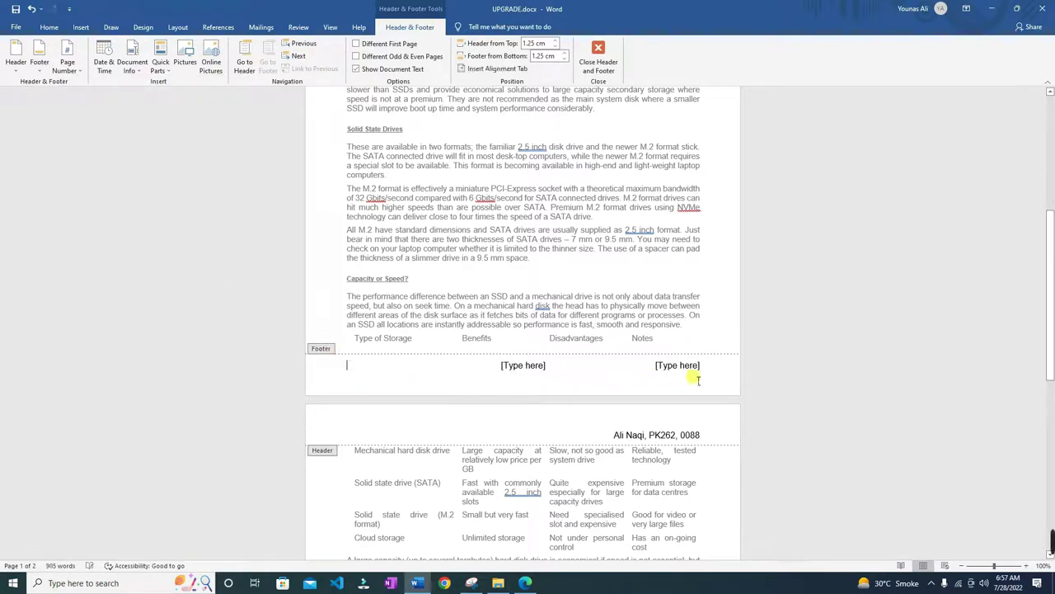
left_click(640, 374)
key("Delete")
left_click(520, 368)
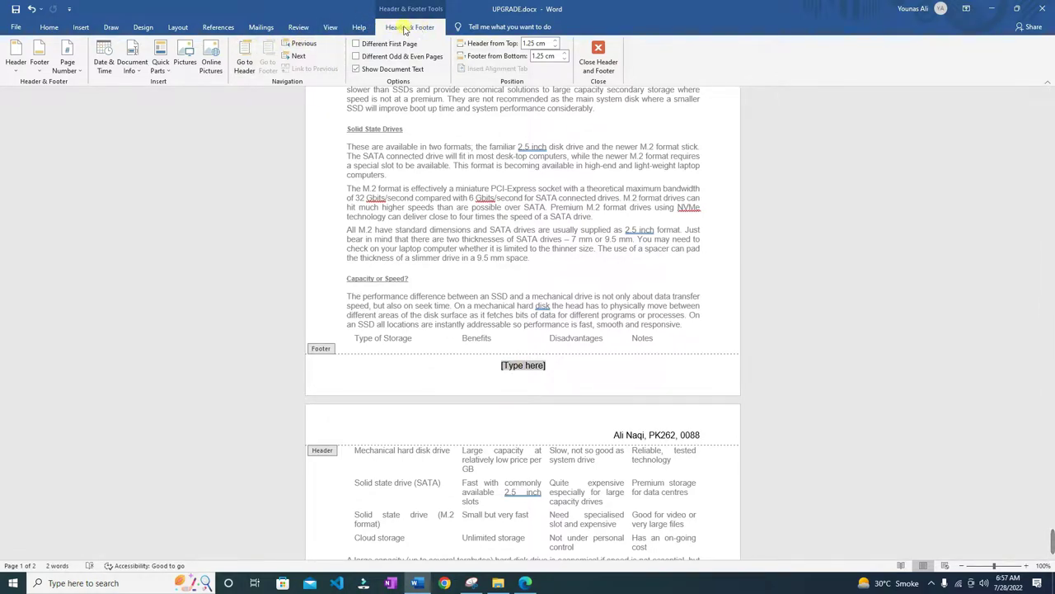
Step: Insert a Page field in 1, 2, 3 format in the centre of the footer
left_click(161, 66)
left_click(176, 111)
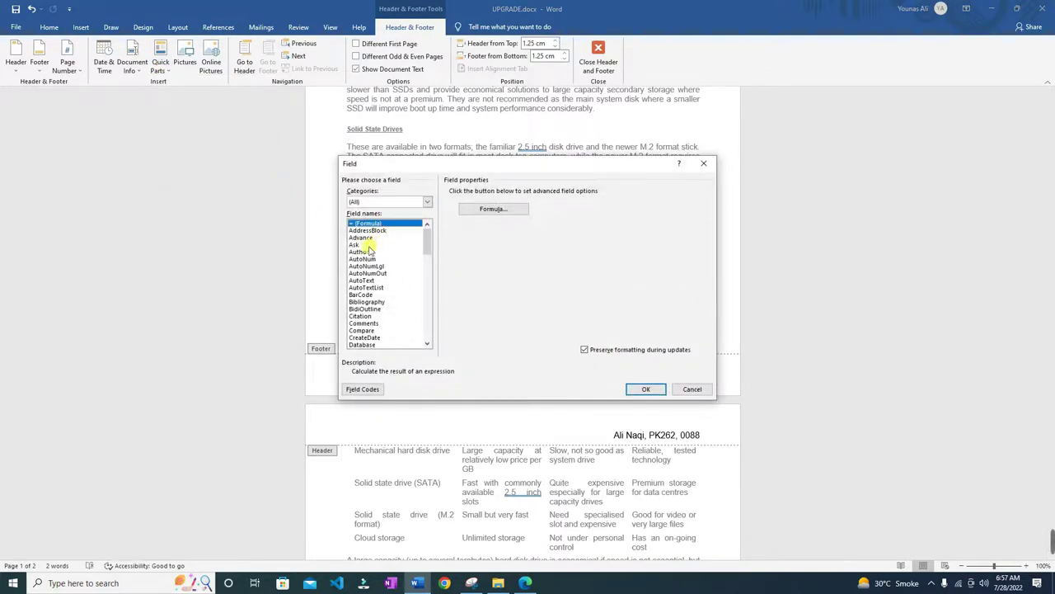
key("p")
scroll(367, 280, "down", 3)
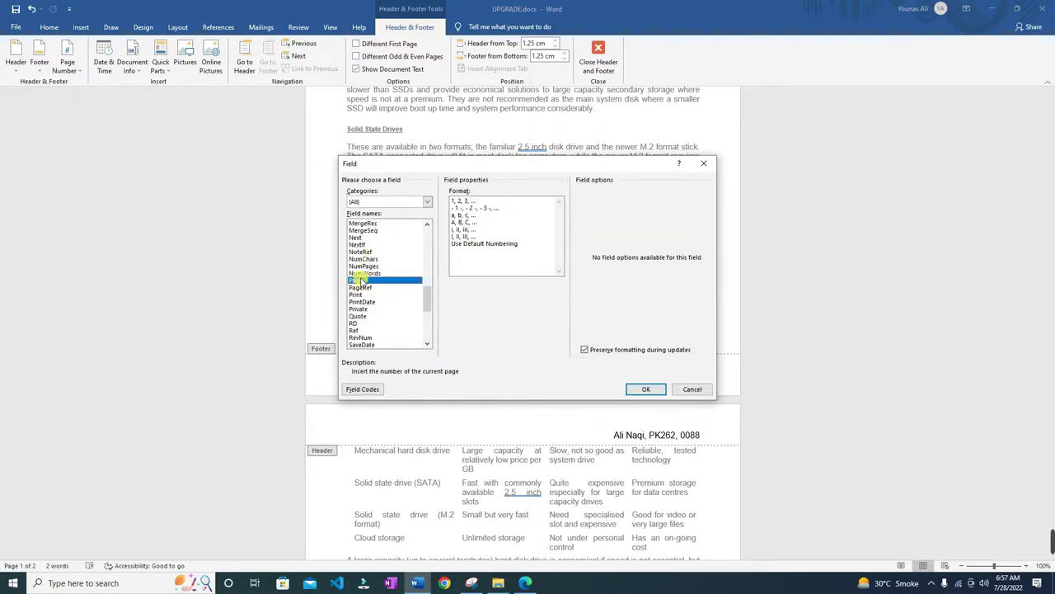
left_click(462, 202)
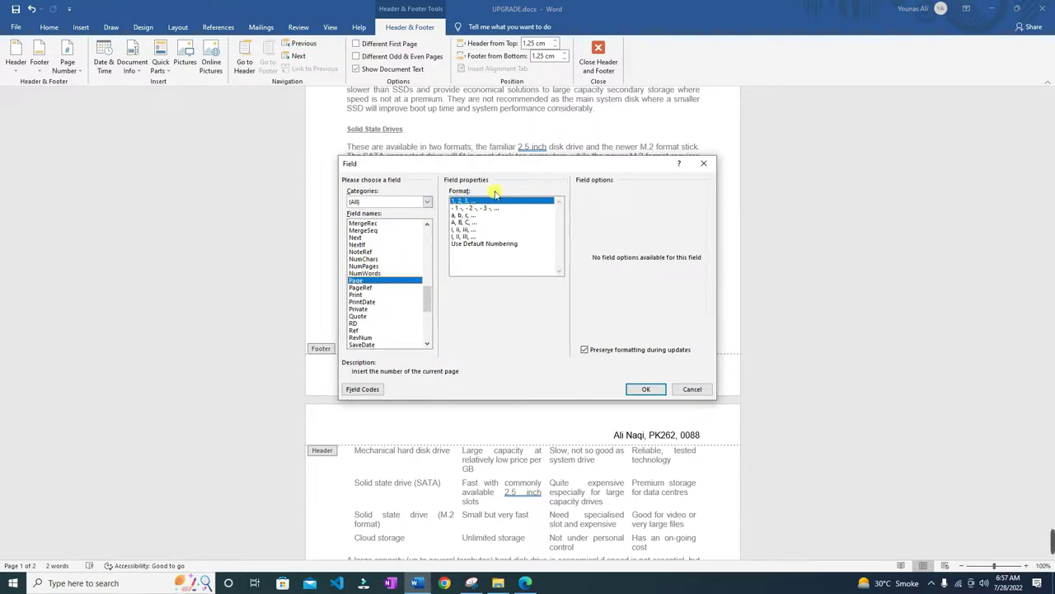
left_click(647, 391)
Step: Close footer editing and review the question paper
double_click(605, 307)
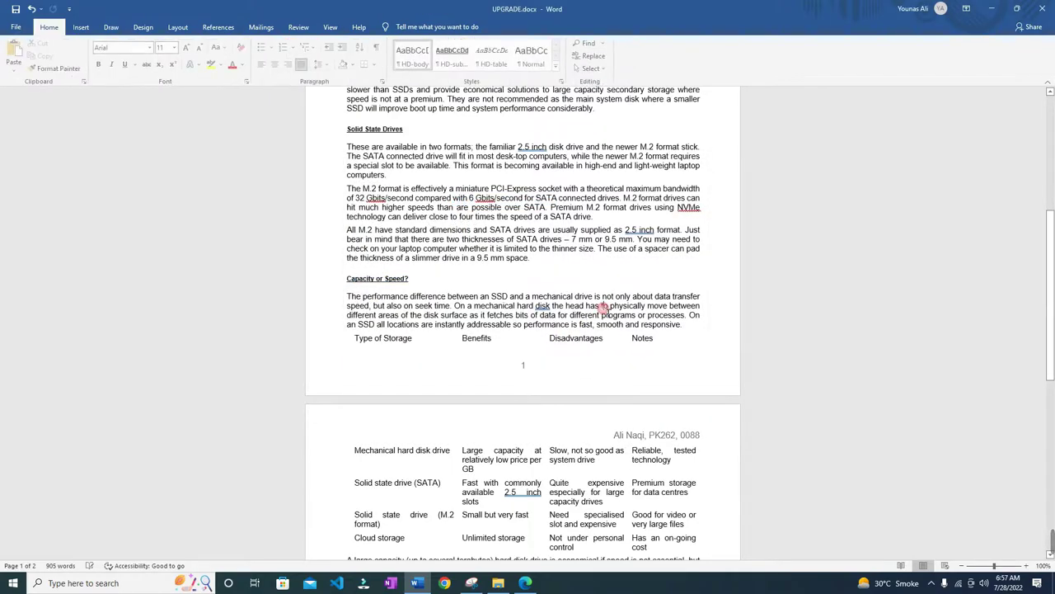
scroll(605, 306, "down", 10)
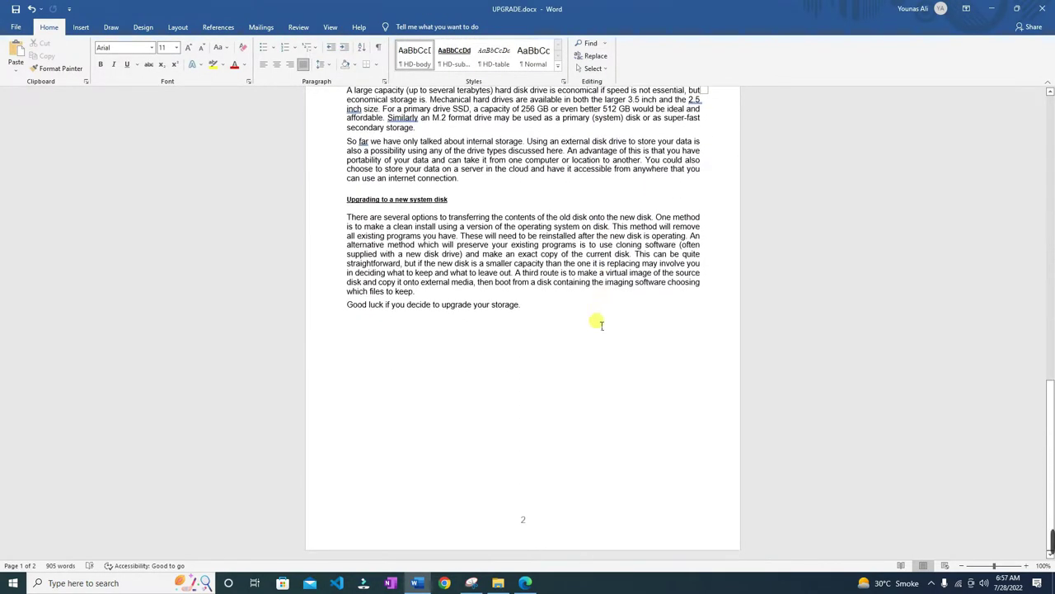
left_click(525, 583)
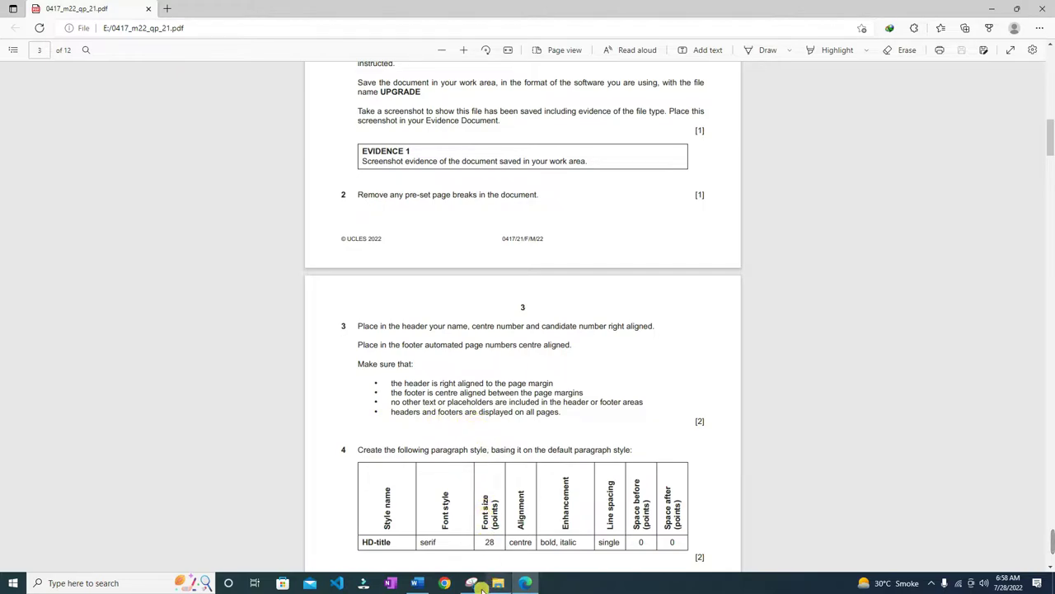
left_click(416, 583)
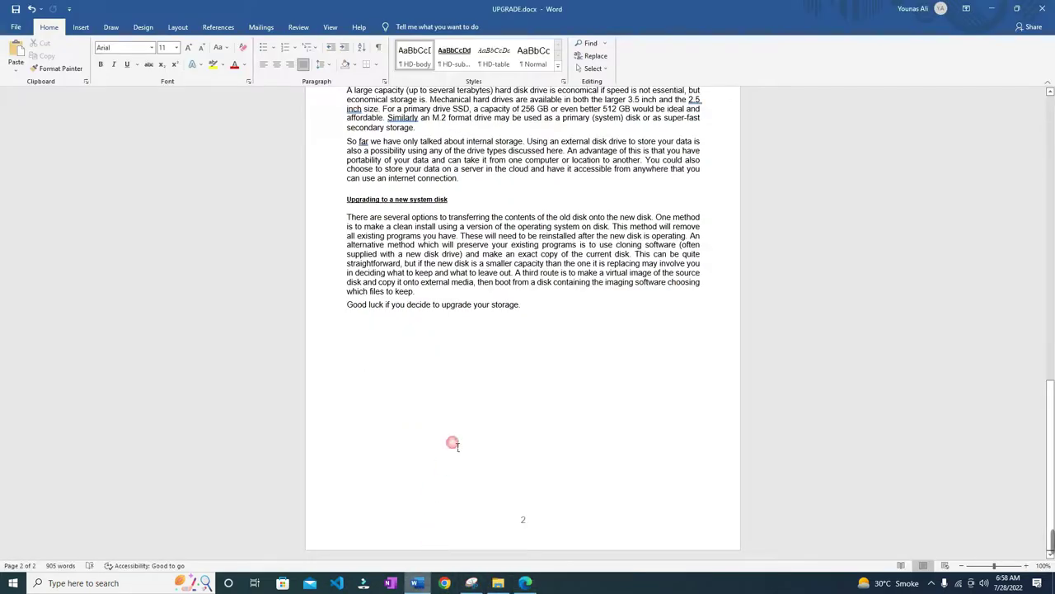
Step: Check page 2's footer page number, removing the stray letters 'AS' typed there
double_click(545, 532)
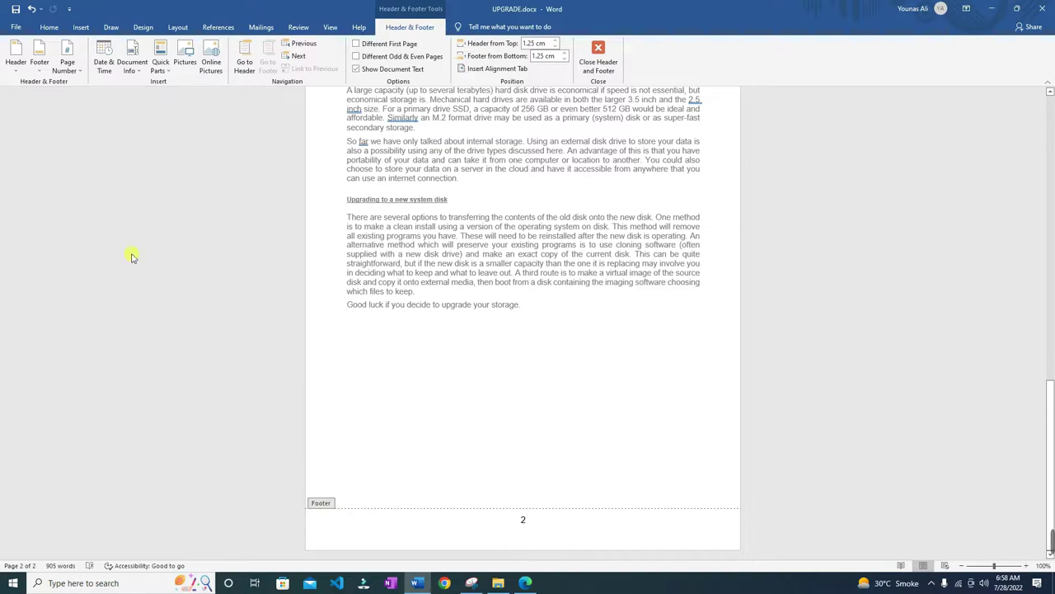
left_click(362, 522)
type("AS")
key("BackSpace")
key("BackSpace")
double_click(448, 418)
scroll(481, 487, "up", 15)
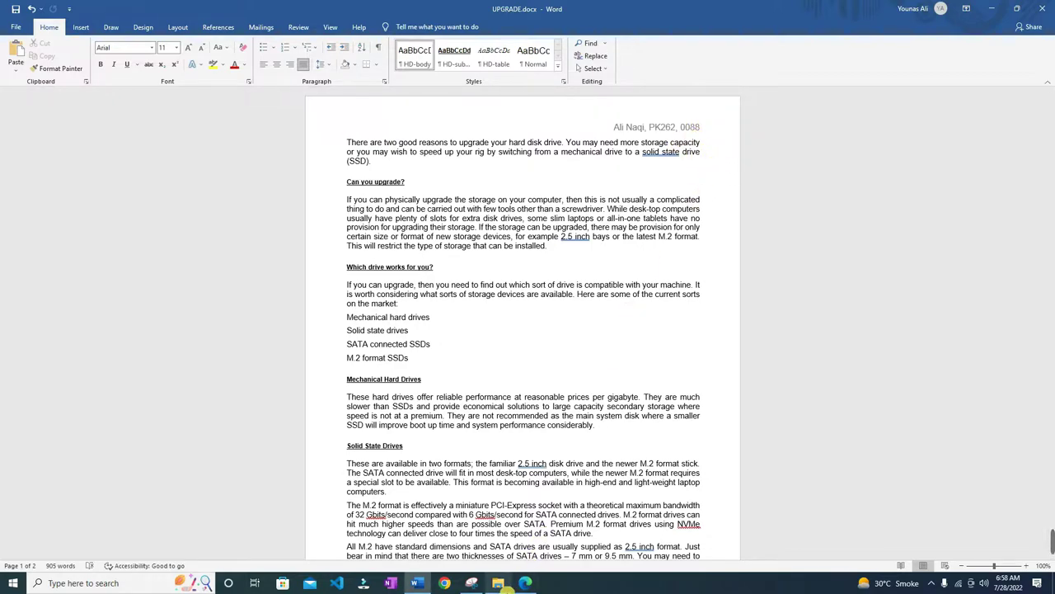
Step: Compare UPGRADE.docx against the question paper, ending on question 3's checklist
left_click(525, 583)
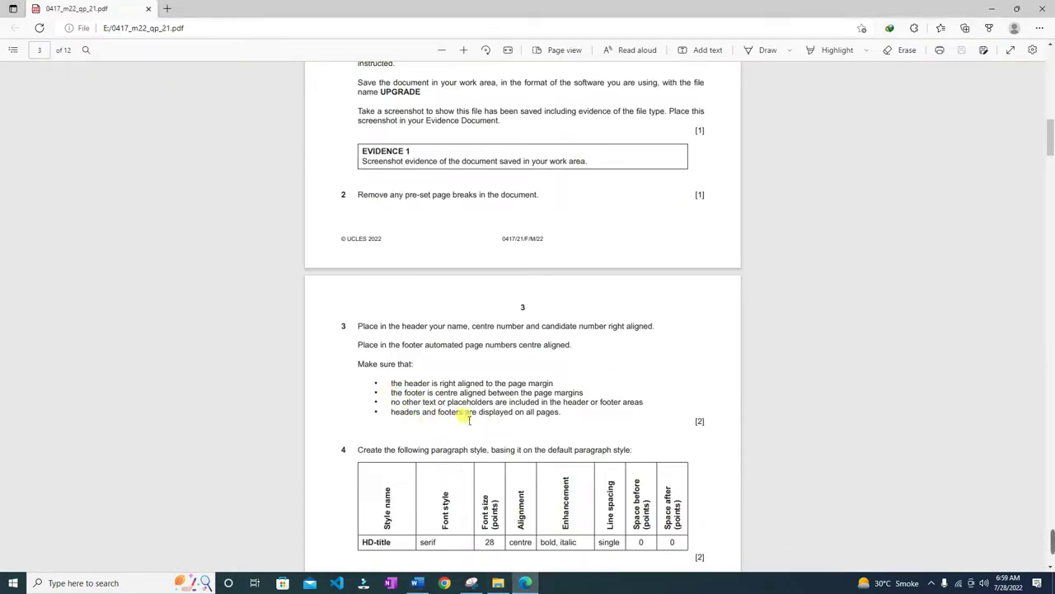
left_click(417, 582)
scroll(468, 446, "down", 5)
scroll(468, 446, "down", 8)
scroll(575, 373, "up", 3)
scroll(574, 373, "up", 10)
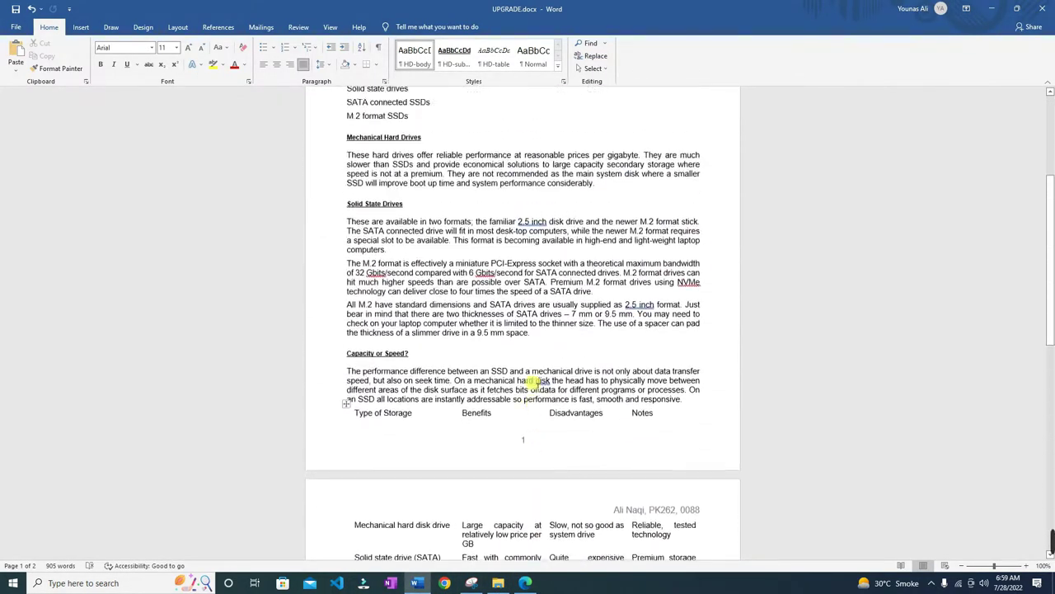
left_click(525, 582)
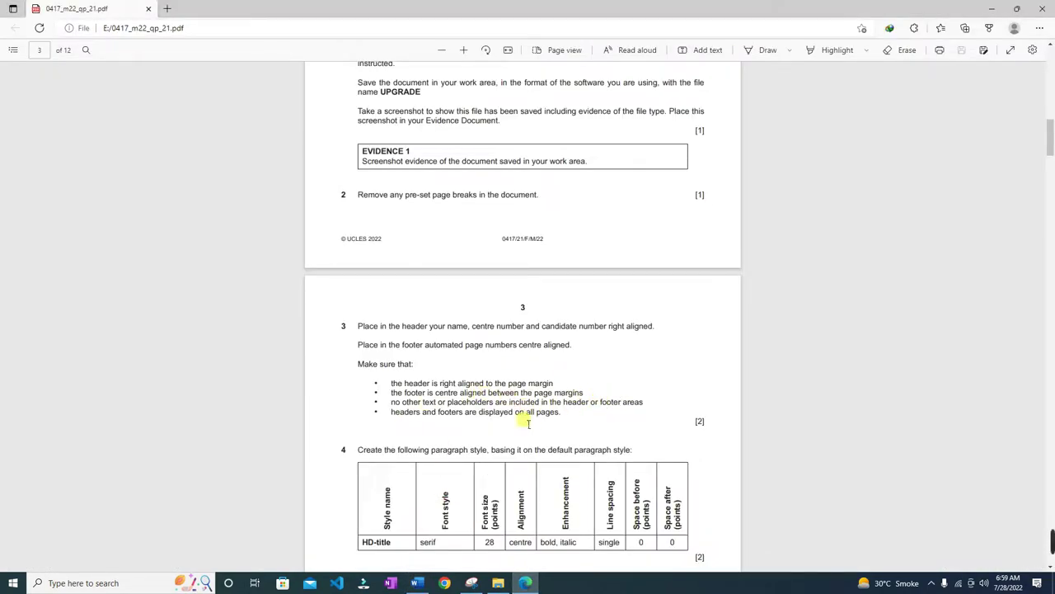
Step: Scroll the question paper to question 4 and select the HD-title style name
scroll(497, 385, "down", 3)
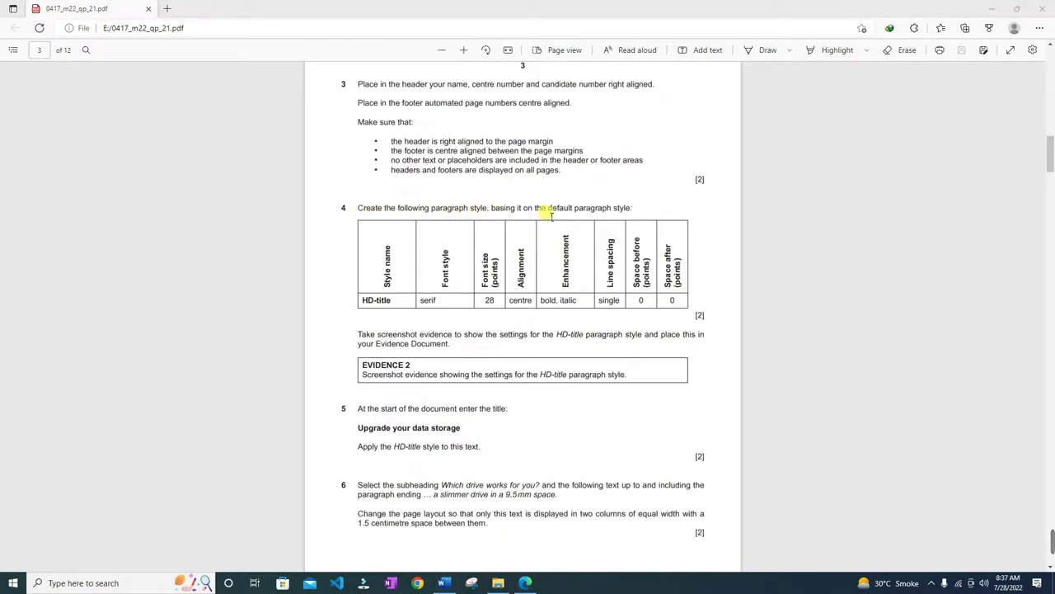
left_click(628, 212)
left_click_drag(575, 212, 633, 212)
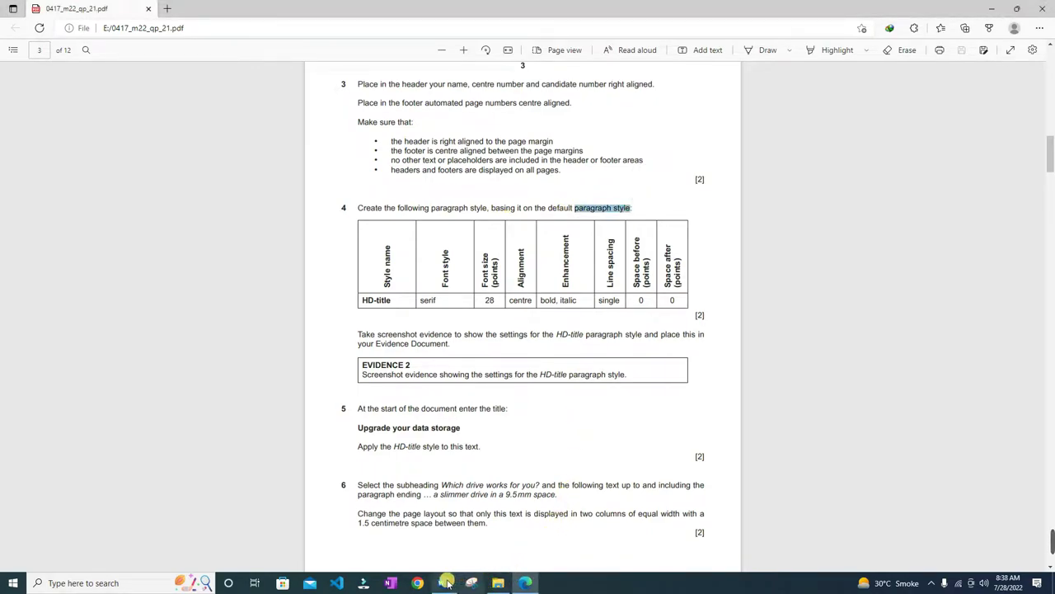
double_click(388, 301)
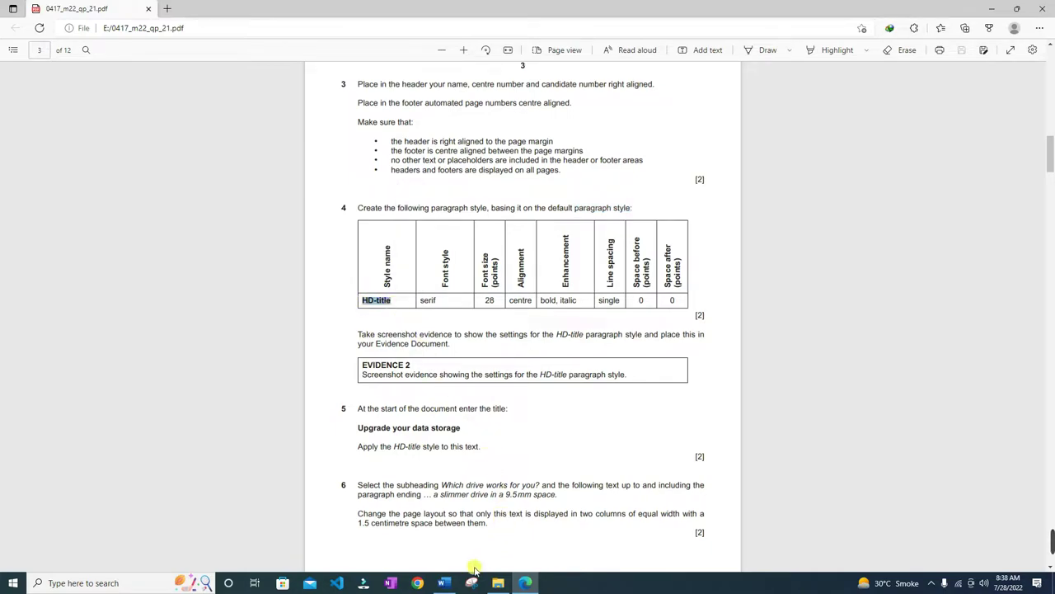
left_click(443, 583)
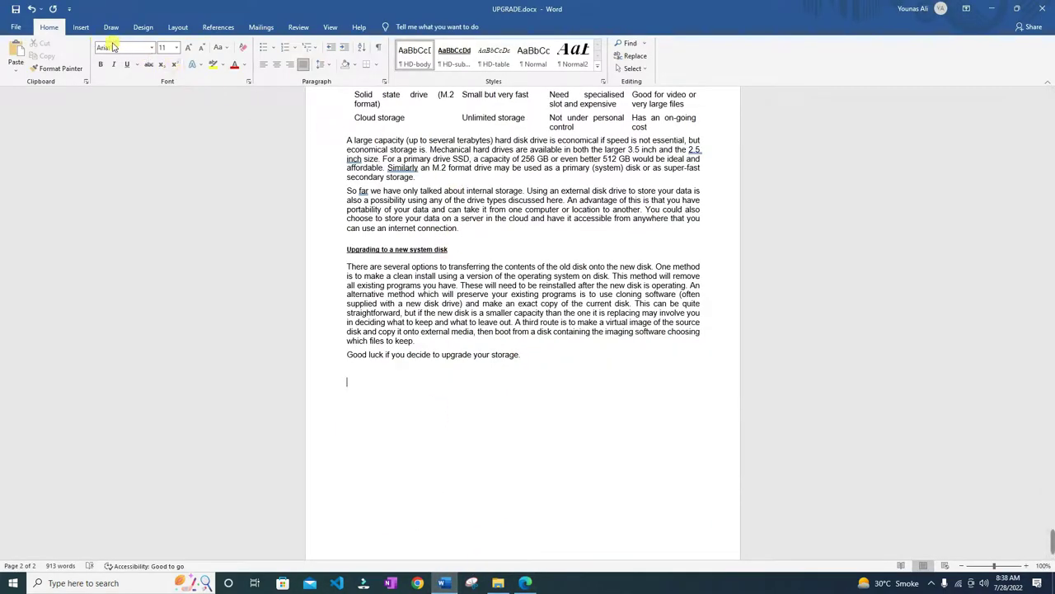
Step: Create a new style from the enlarged Styles pane, based on Normal
left_click(603, 81)
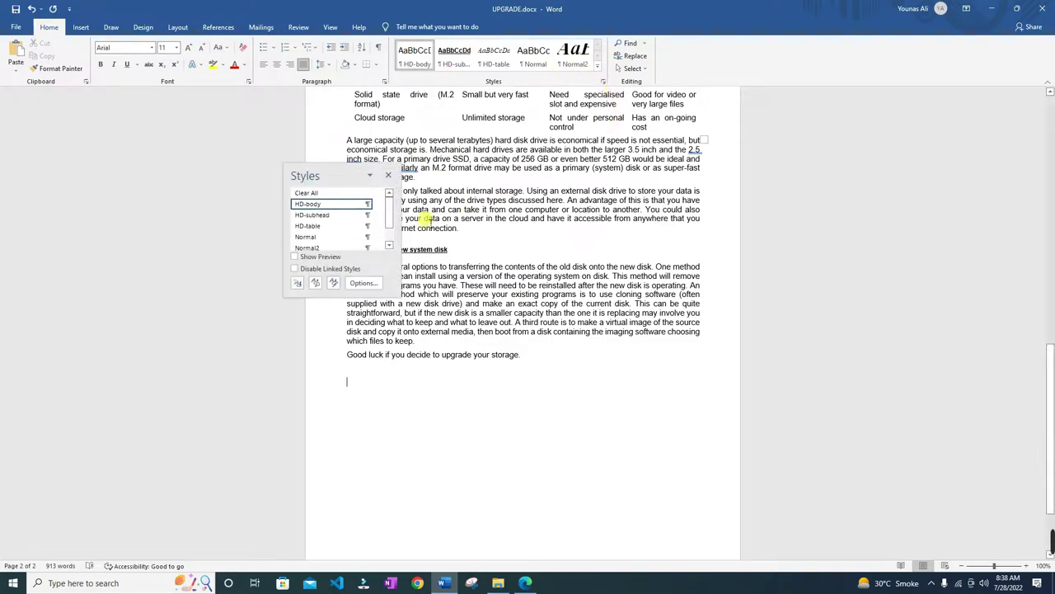
left_click_drag(361, 181, 1008, 110)
left_click_drag(986, 225, 986, 485)
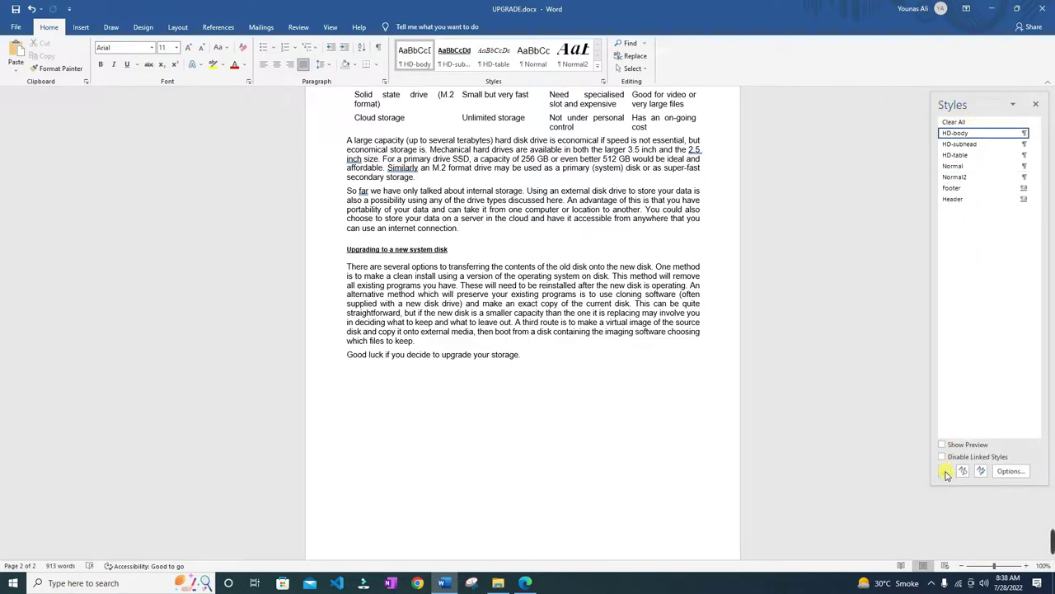
left_click(946, 472)
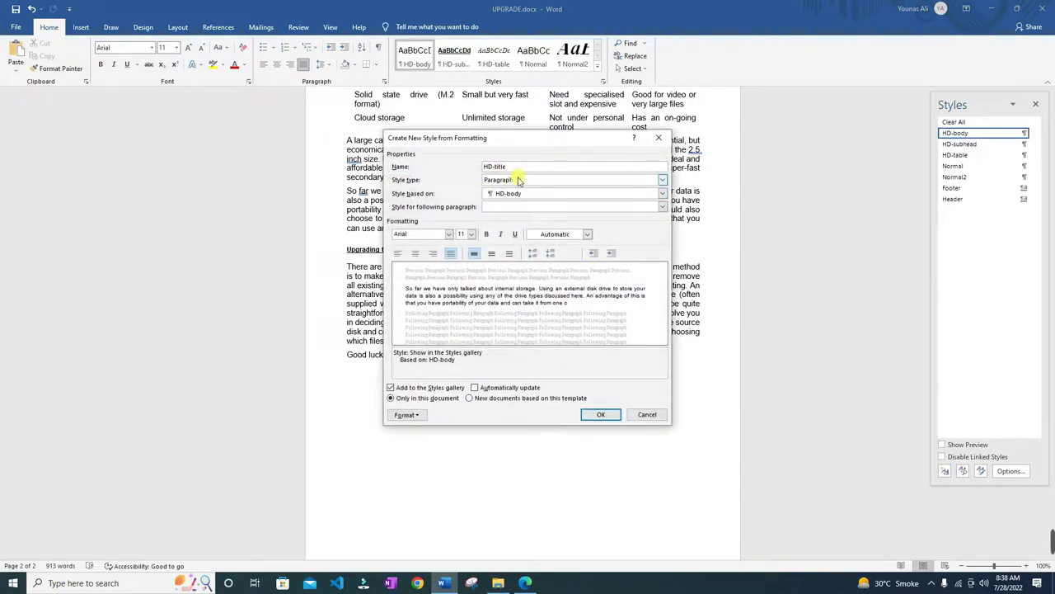
left_click(517, 197)
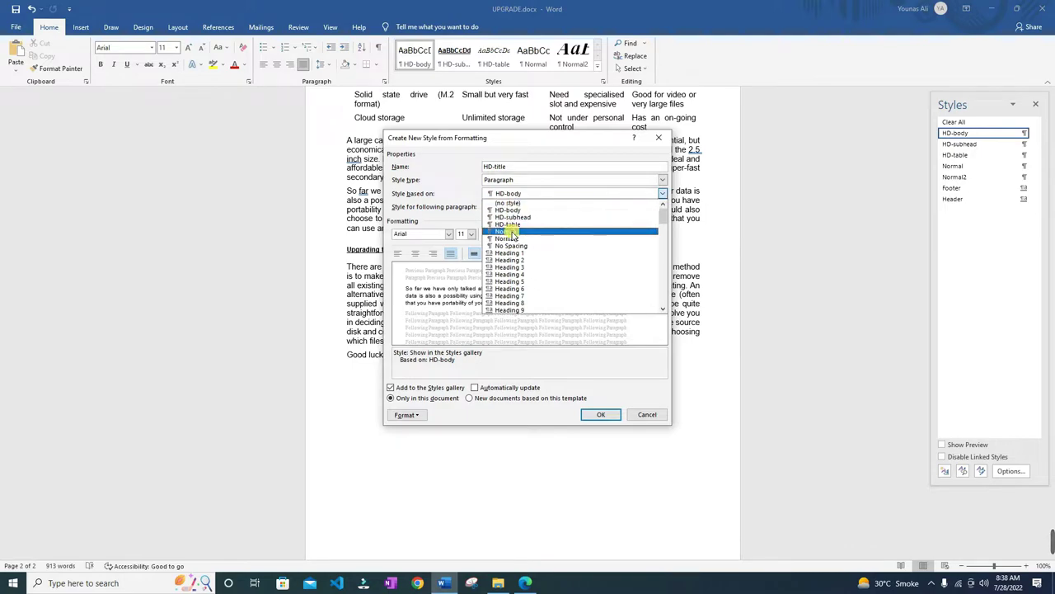
left_click(511, 228)
Step: Format the style as Times New Roman 28 pt, centred, bold italic
left_click(525, 583)
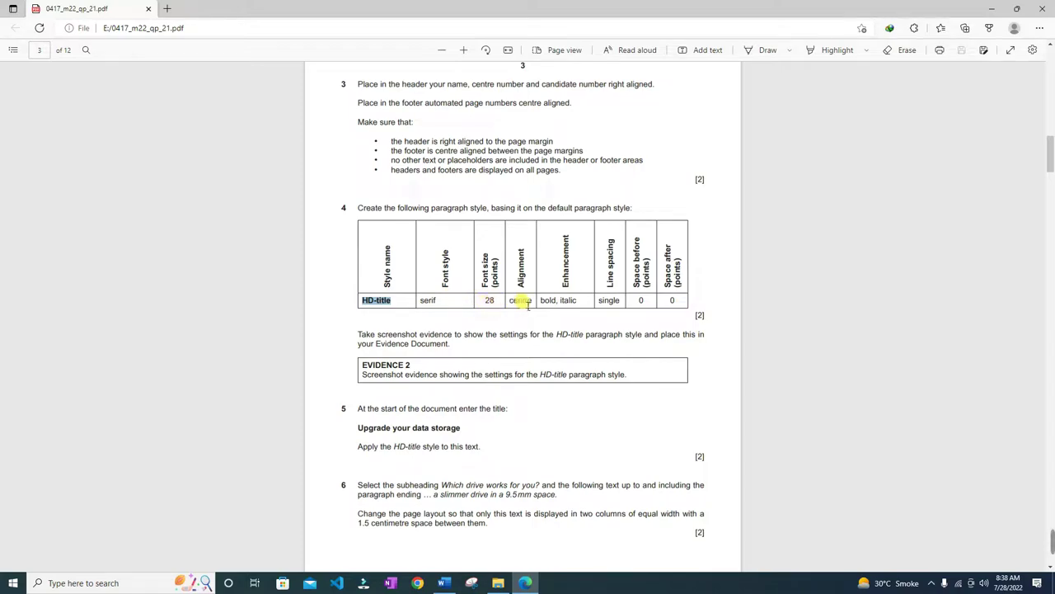
left_click(446, 583)
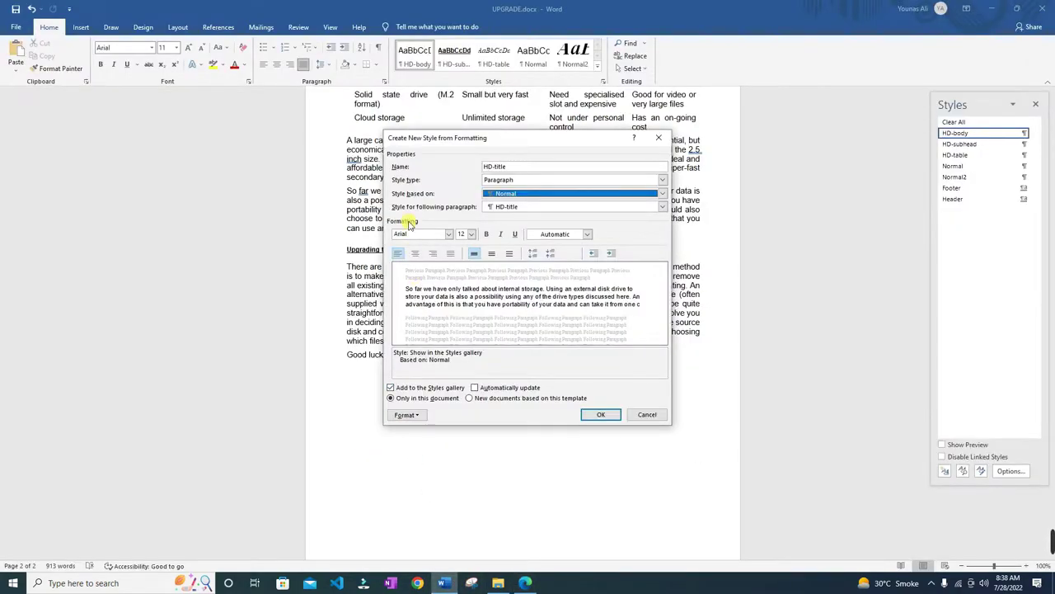
type("Times New Roman")
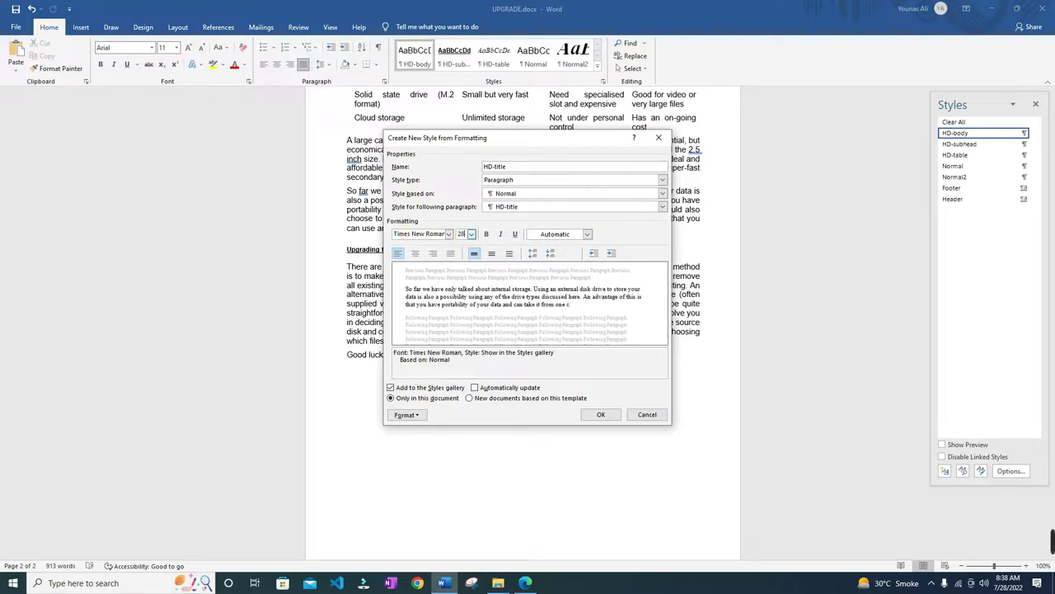
type("28")
key("Tab")
left_click(416, 254)
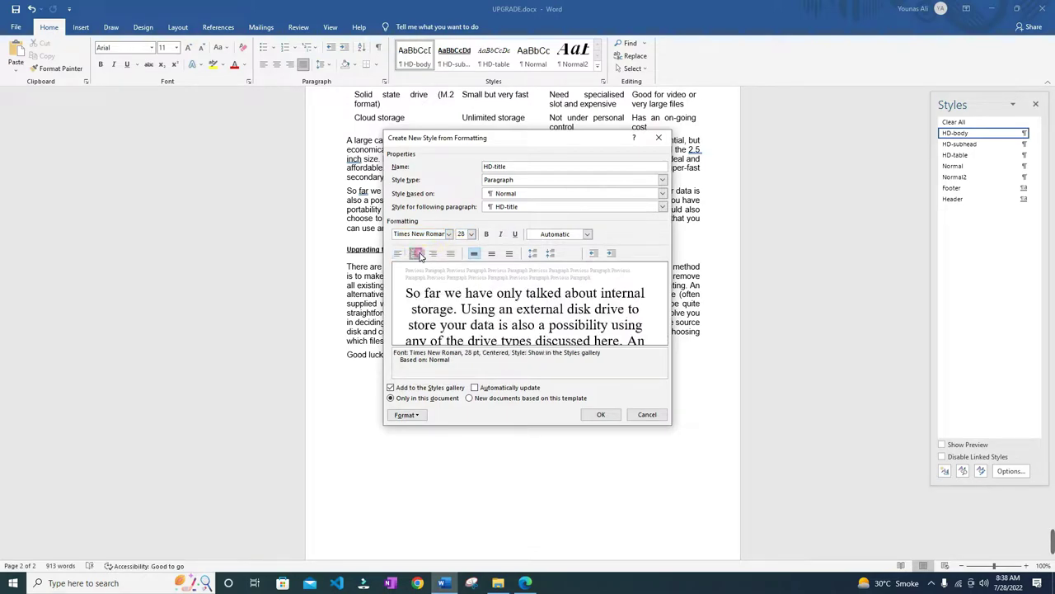
left_click(486, 235)
left_click(502, 235)
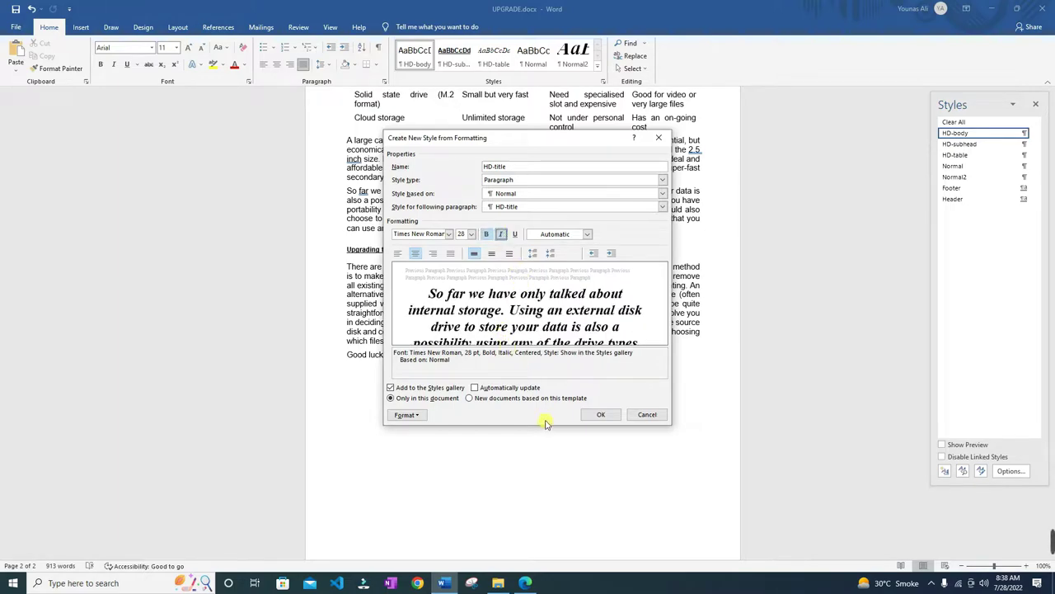
Step: Set the style's space after to 0 pt and tick Automatically update
left_click(525, 583)
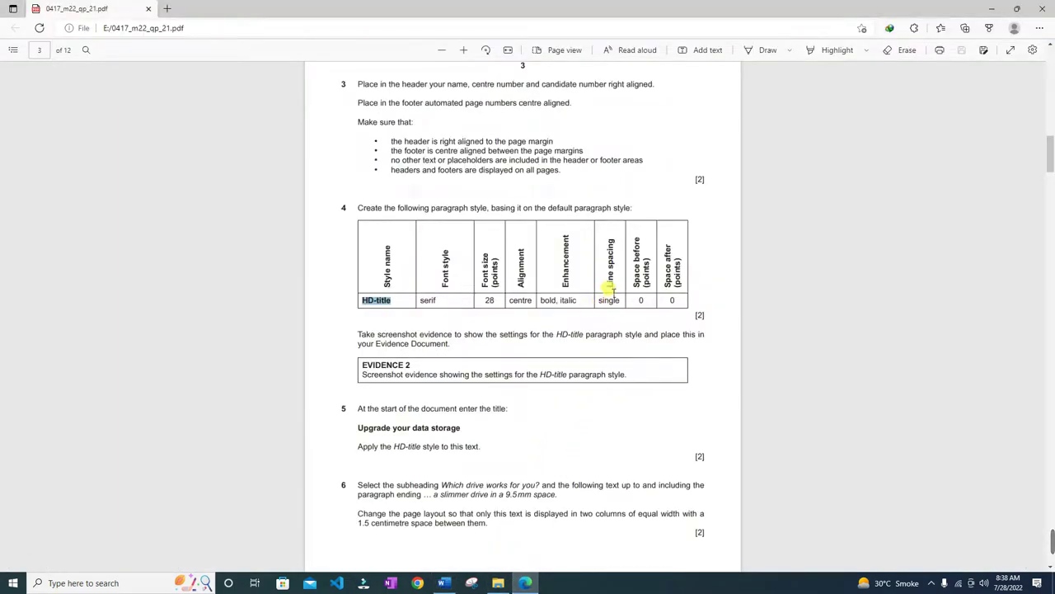
left_click(452, 585)
left_click(408, 415)
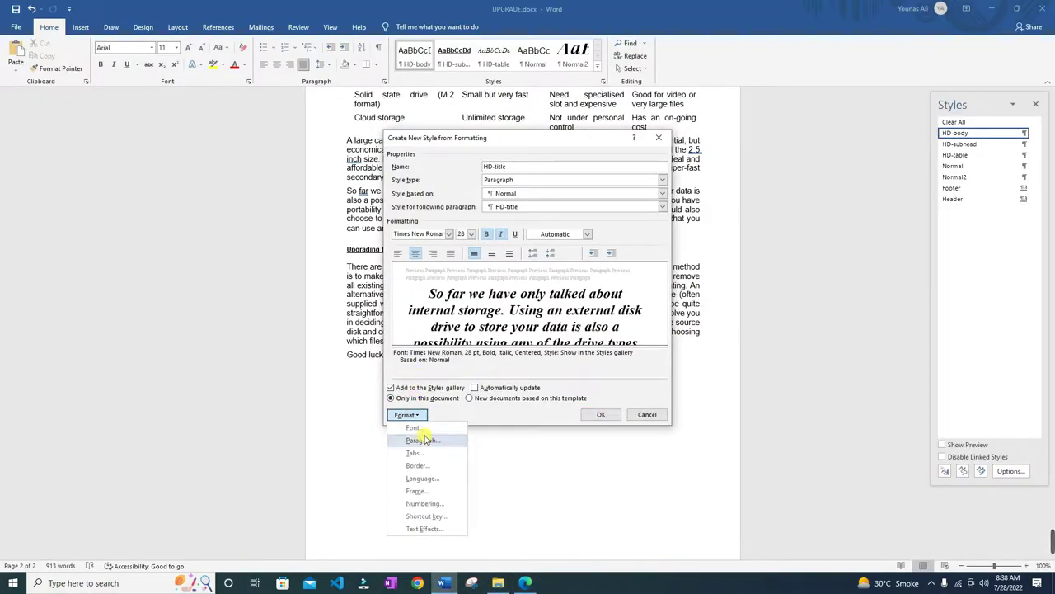
left_click(422, 441)
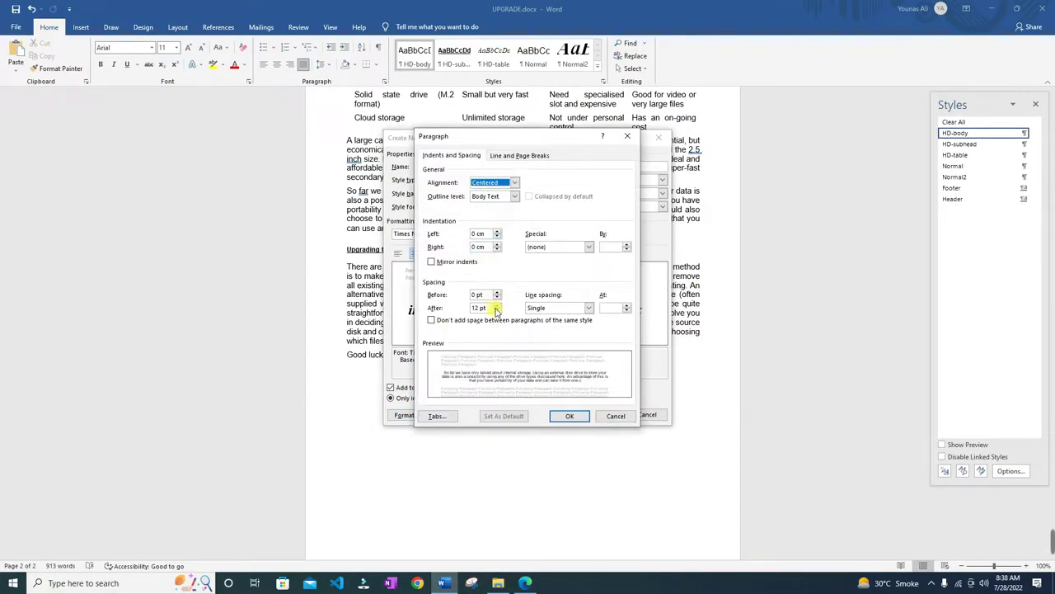
left_click(482, 308)
type("0")
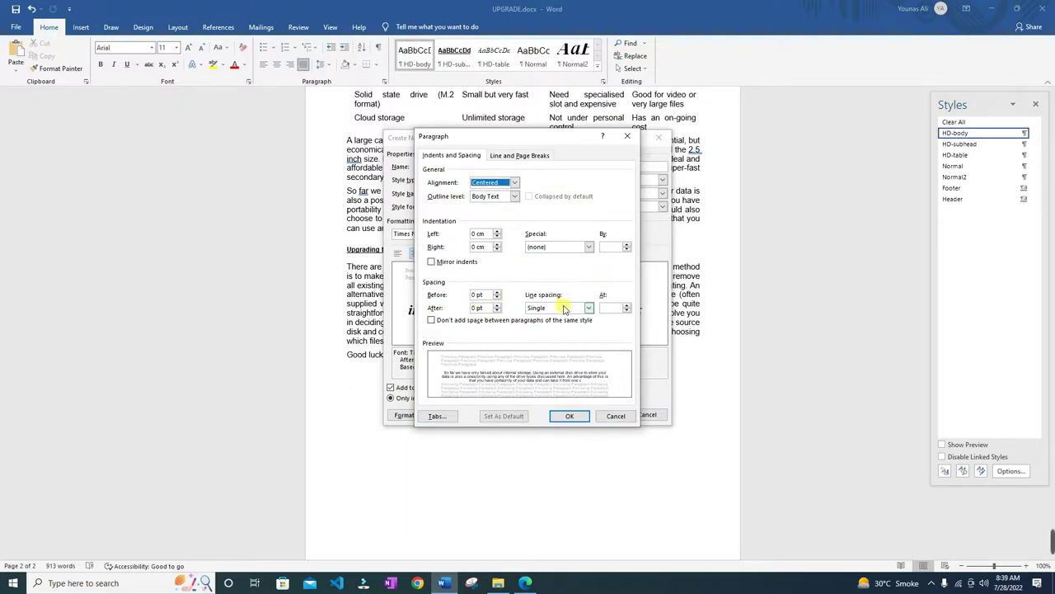
left_click(568, 416)
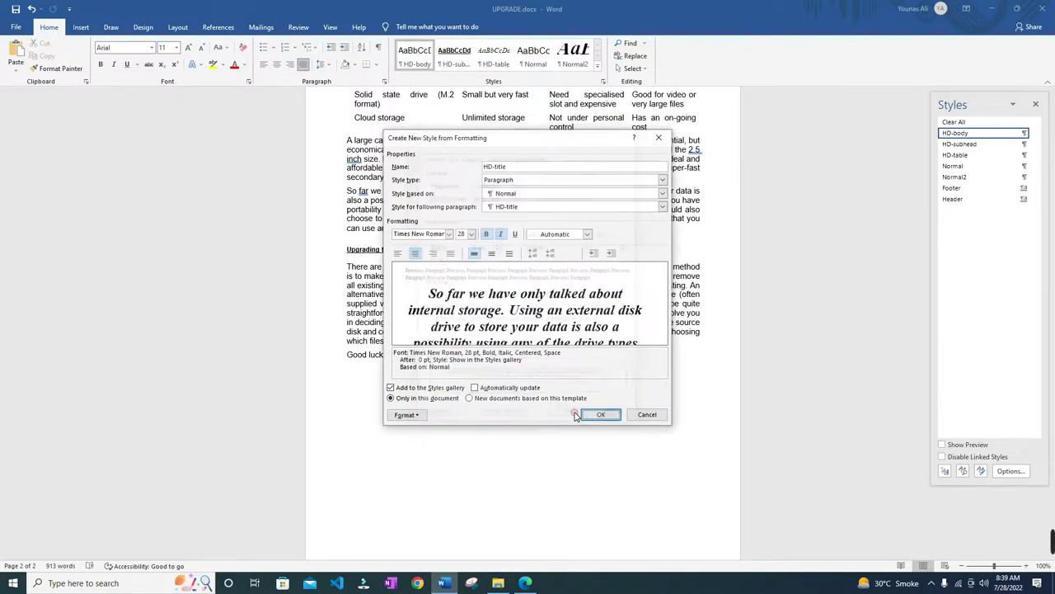
left_click(474, 387)
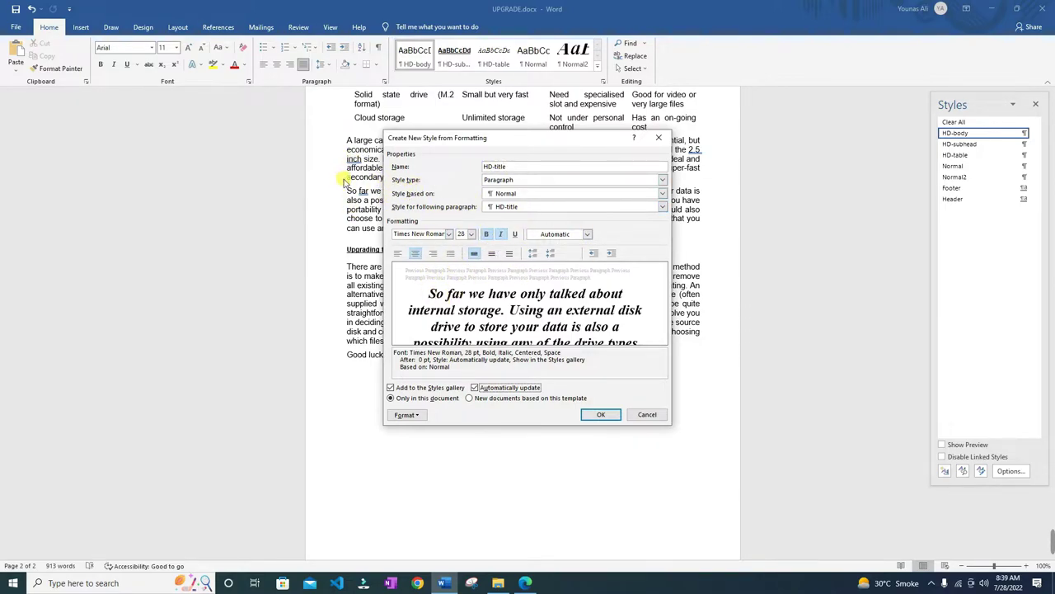
Step: Reopen the HD-title style's Paragraph settings and place them beside the Create New Style dialog
left_click(406, 415)
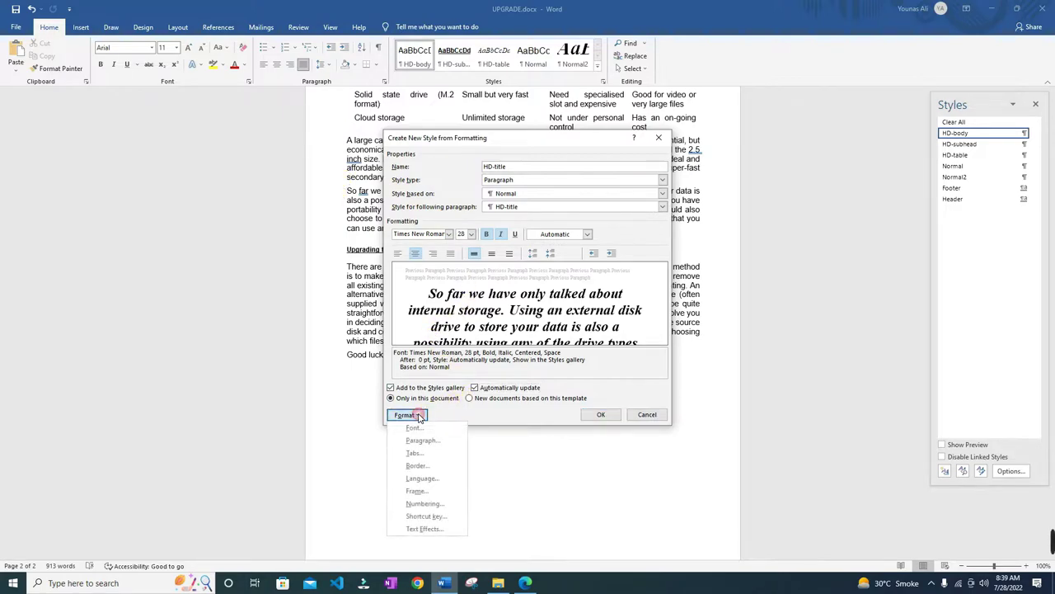
left_click(423, 440)
left_click_drag(509, 138, 259, 136)
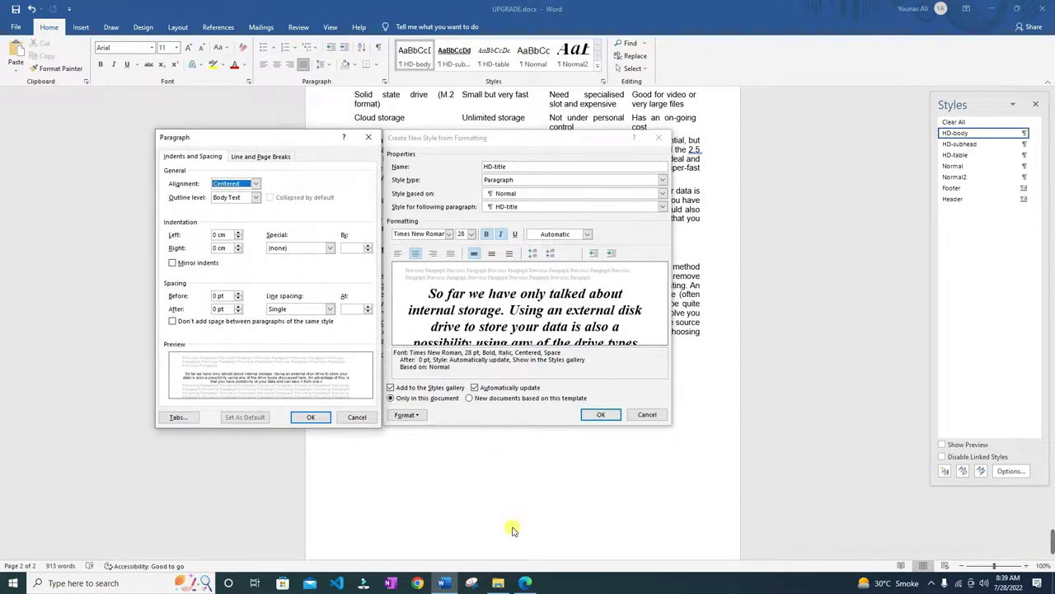
left_click(525, 583)
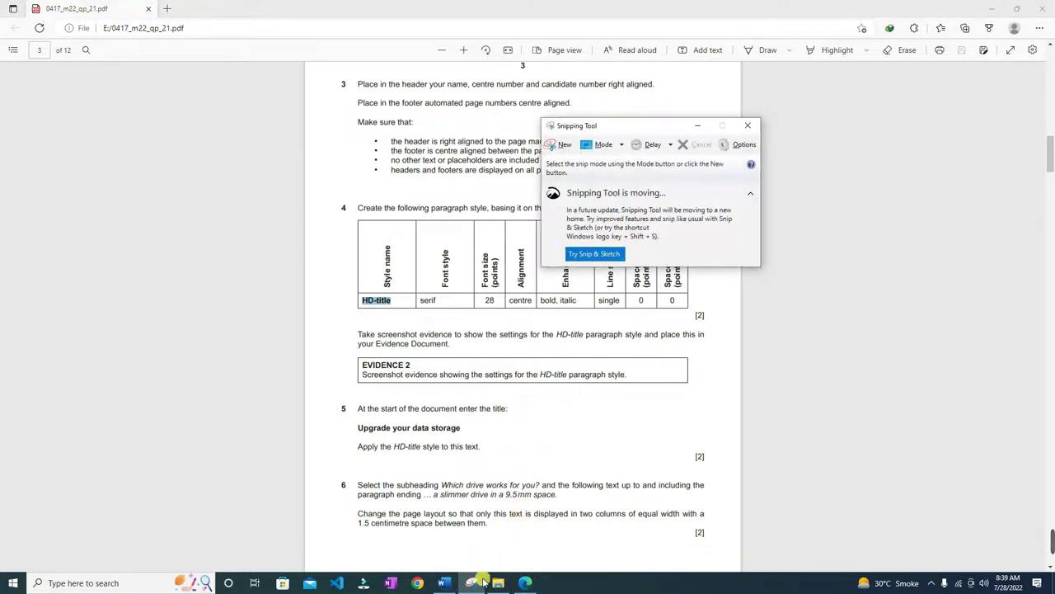
left_click(453, 588)
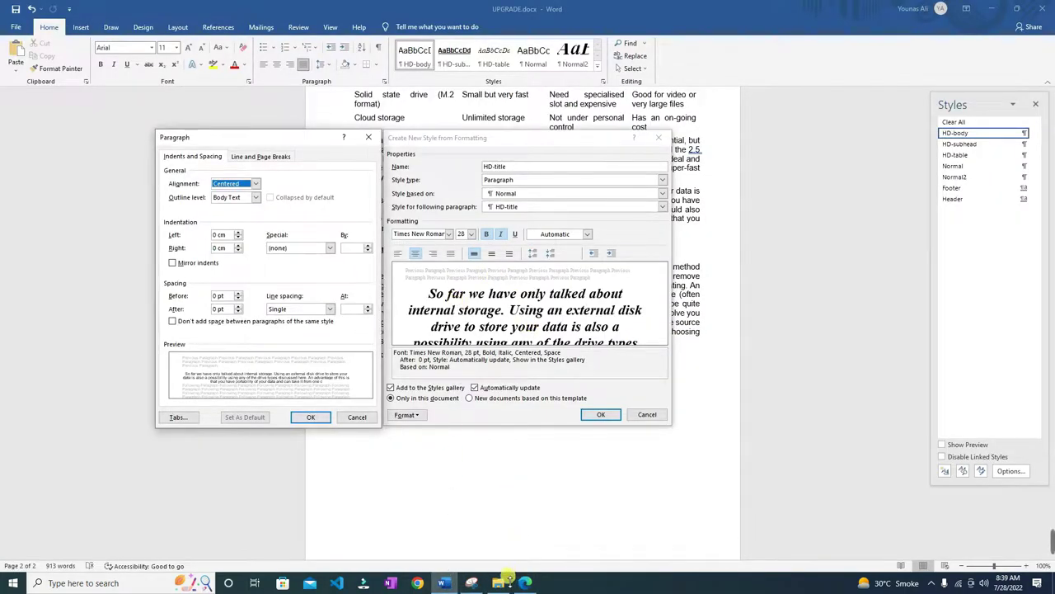
Step: Snip both the paragraph and style settings dialogs with the Snipping Tool and copy the snip
left_click(561, 144)
left_click(561, 143)
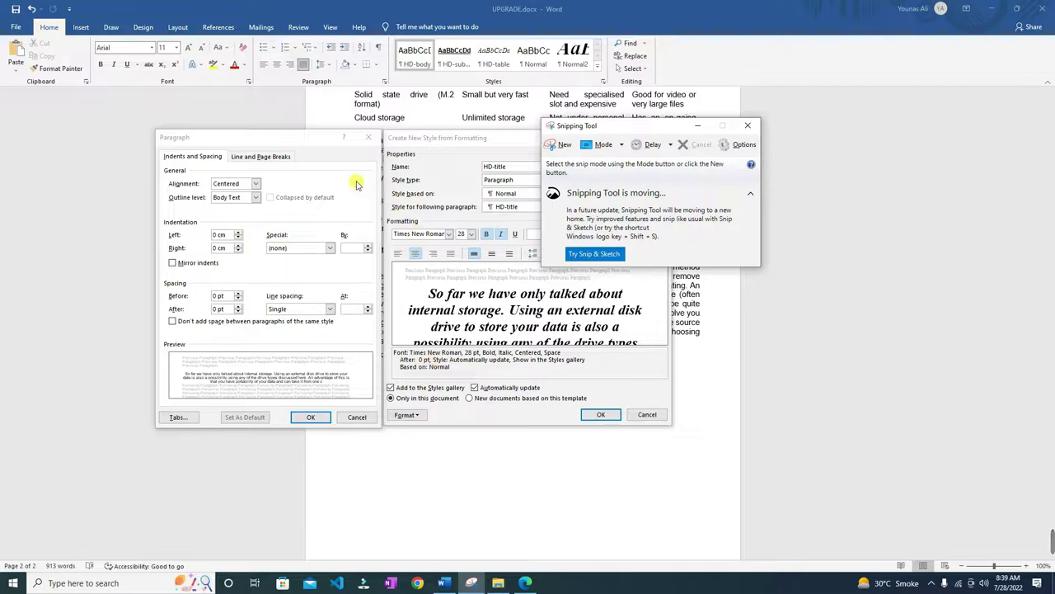
left_click_drag(305, 138, 317, 142)
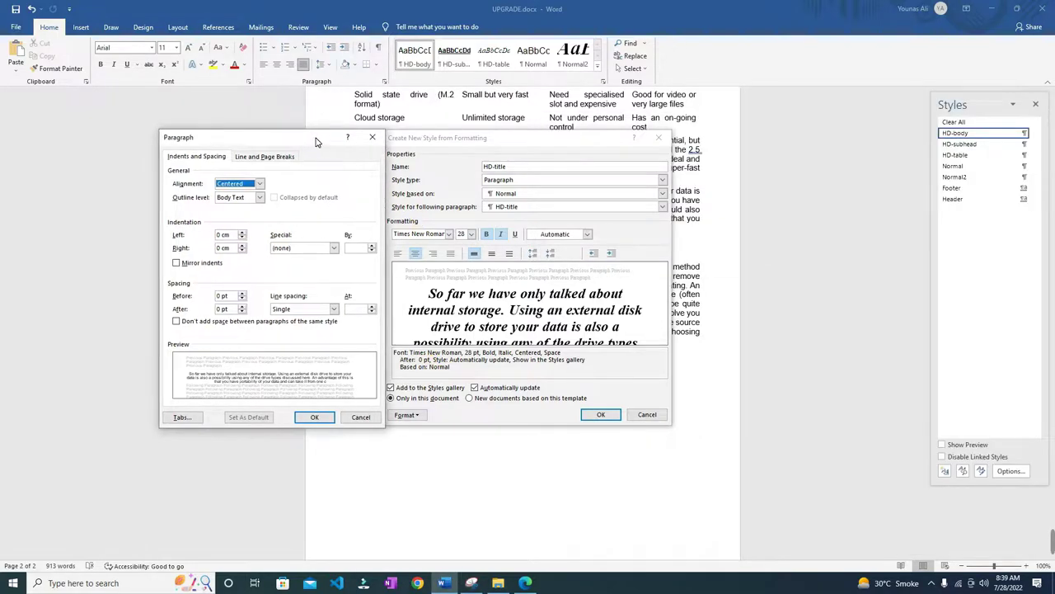
key("alt+Tab")
left_click(449, 582)
left_click(470, 582)
left_click(558, 148)
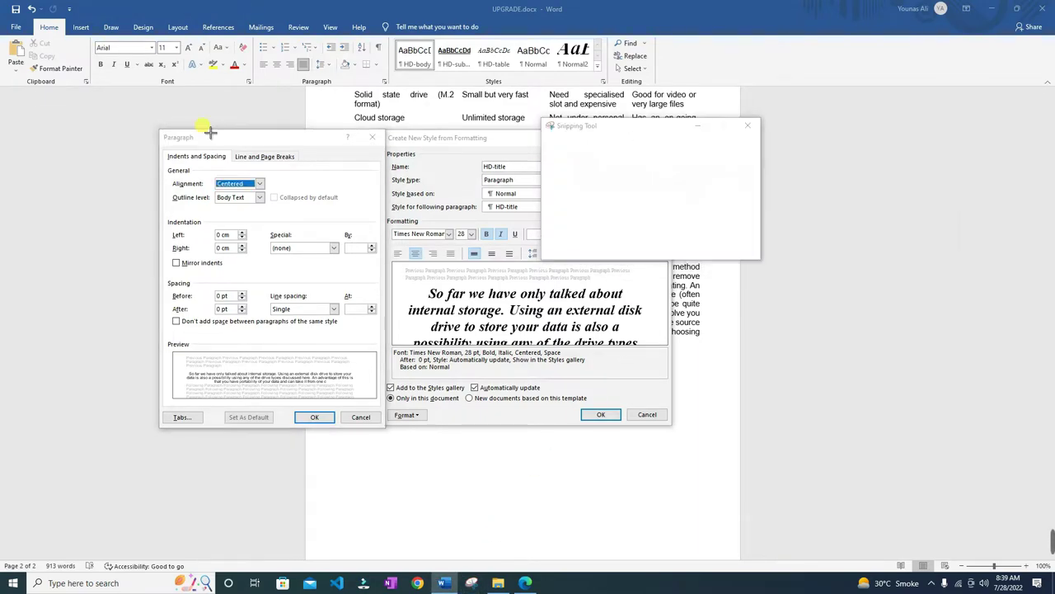
left_click_drag(160, 131, 671, 426)
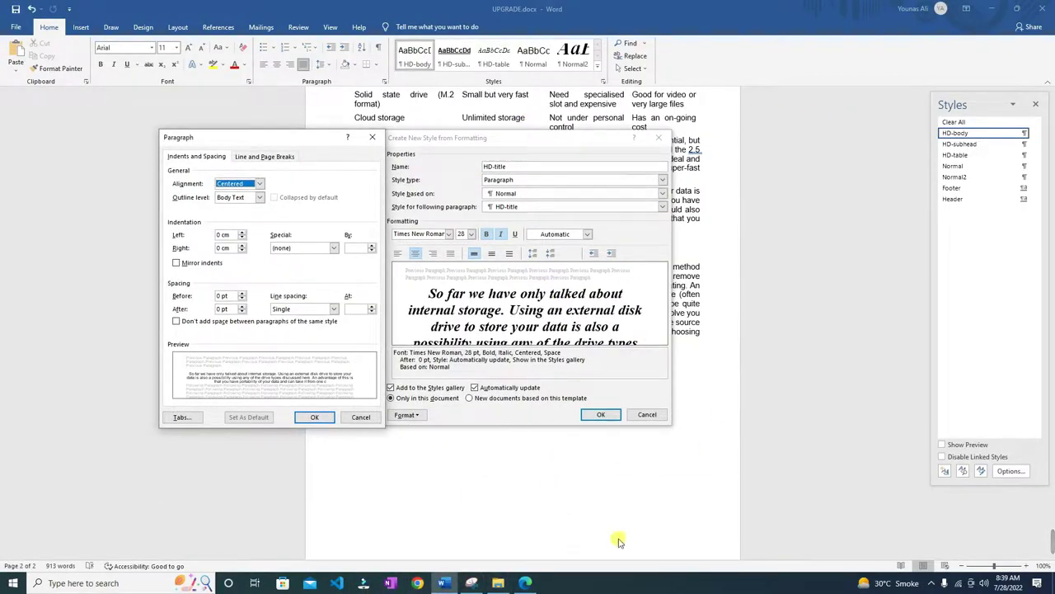
left_click(470, 583)
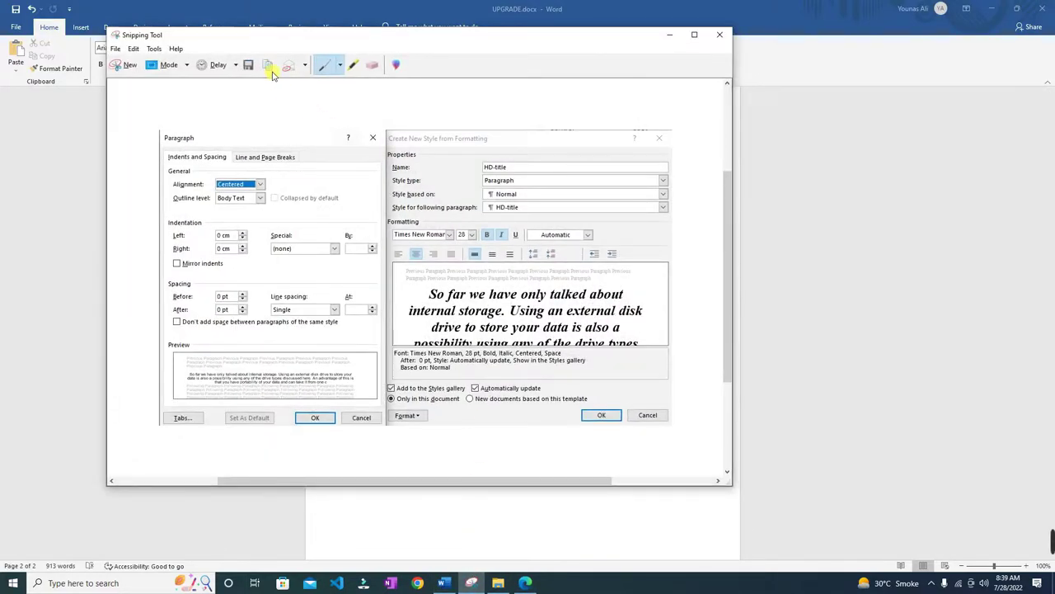
left_click(442, 583)
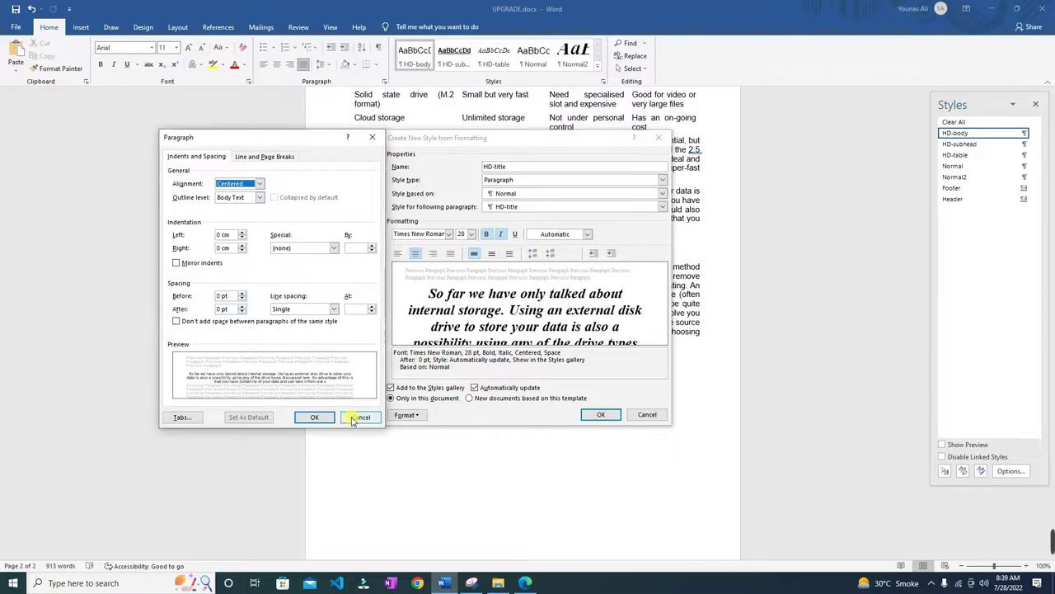
left_click(315, 417)
Step: Save the HD-title style and return the restyled paragraph and heading below to HD-body
left_click(602, 415)
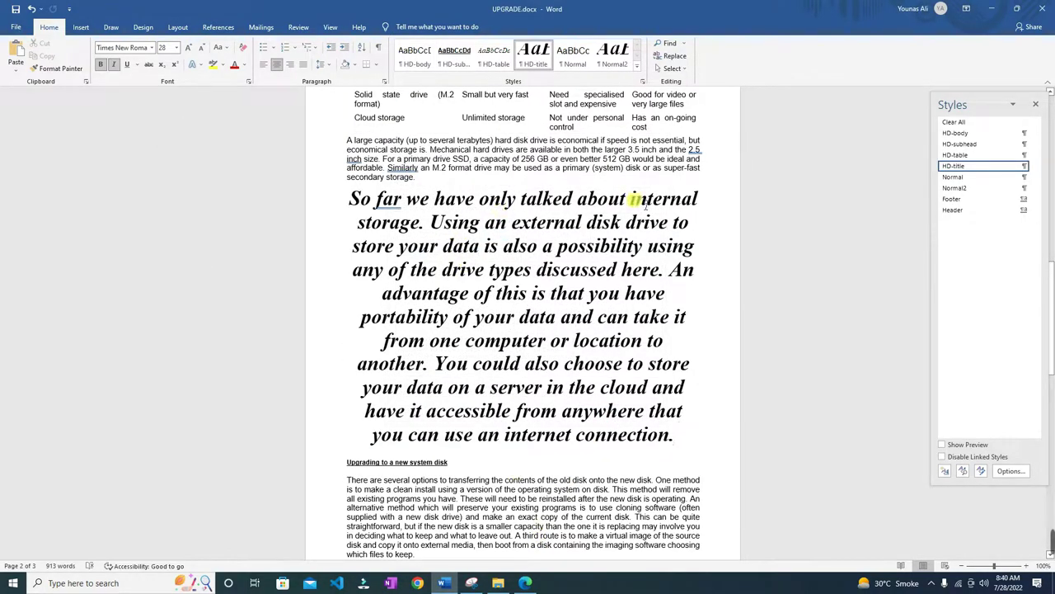
left_click_drag(693, 450, 340, 208)
left_click(955, 133)
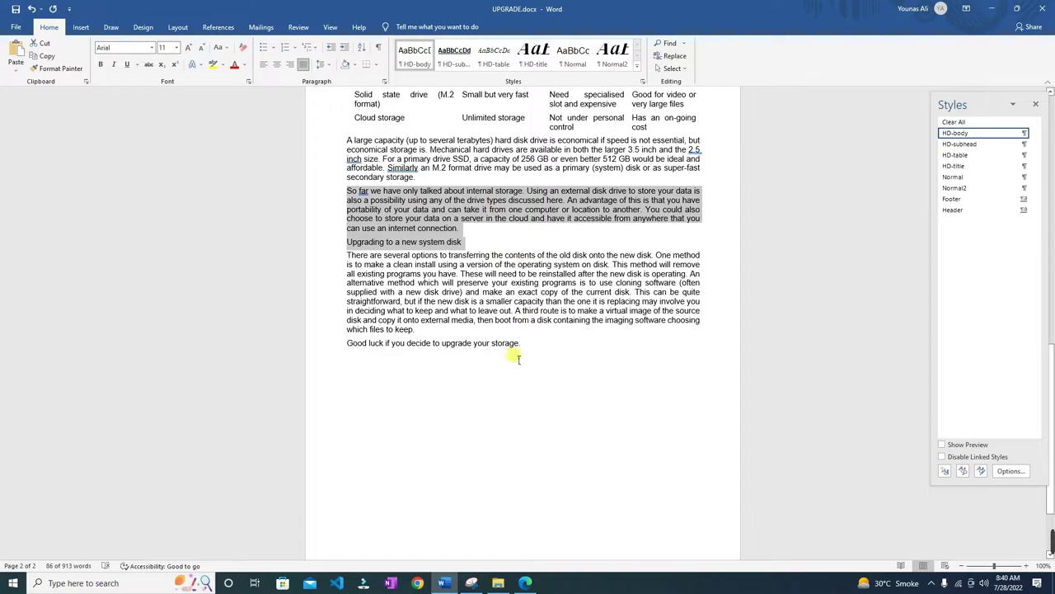
left_click(535, 351)
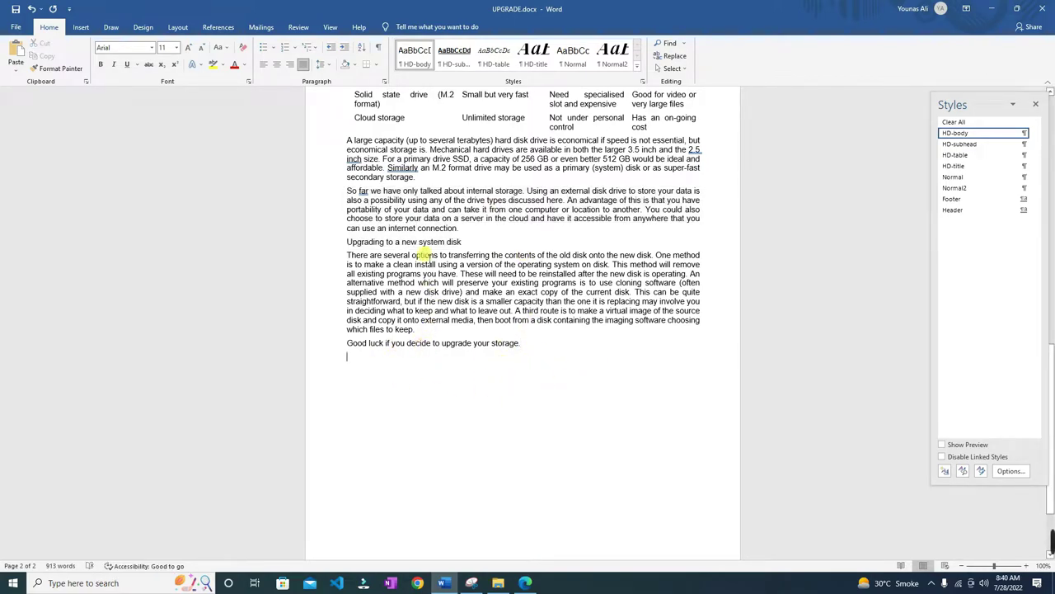
Step: Open M2221EVIDENCE0088.docx from the Work Area folder
scroll(449, 224, "up", 2)
scroll(449, 225, "down", 2)
key("Return")
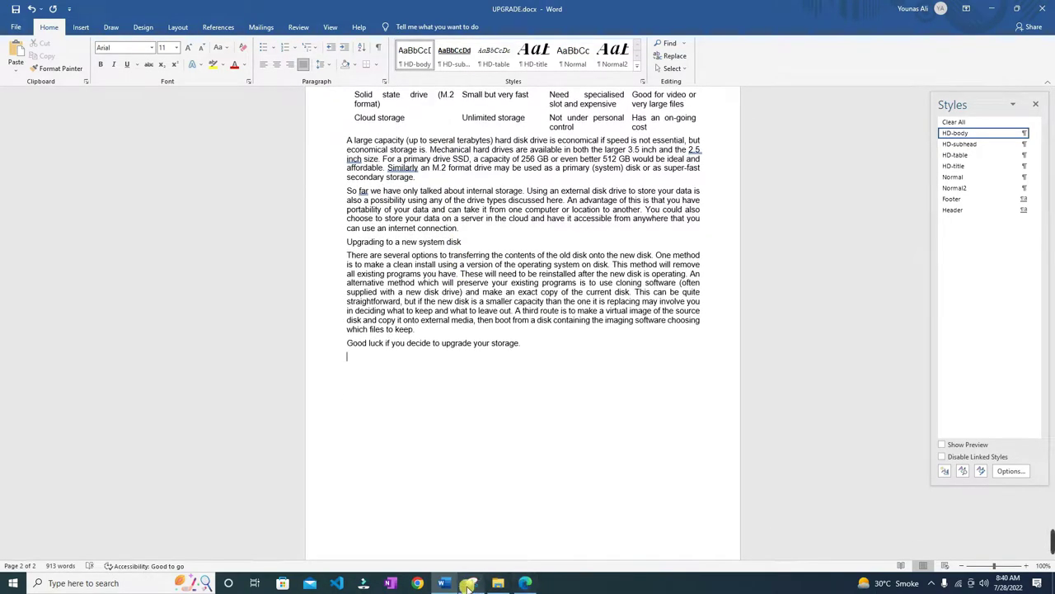
left_click(498, 583)
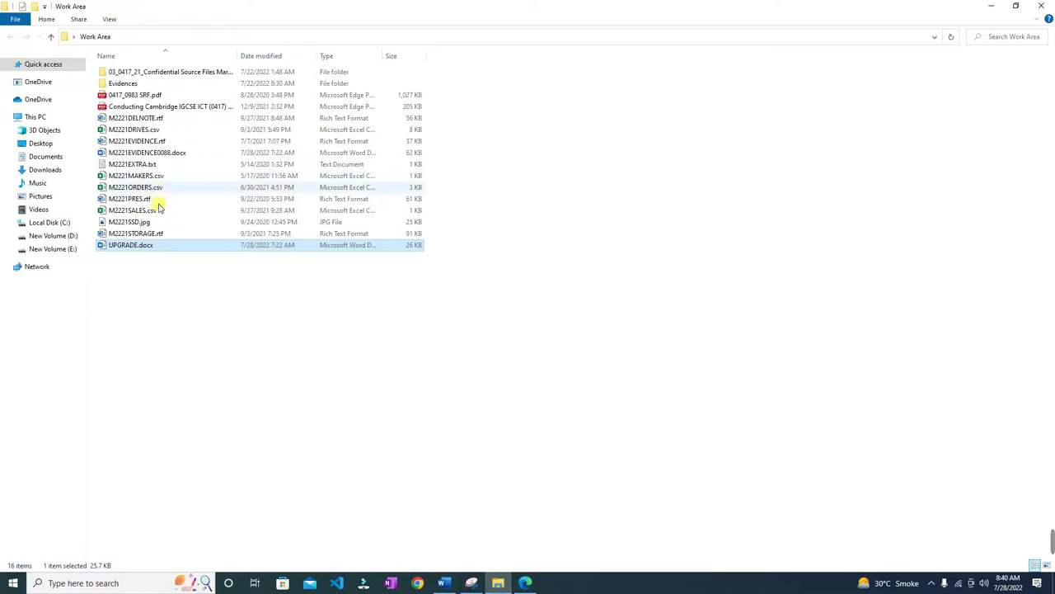
left_click(129, 153)
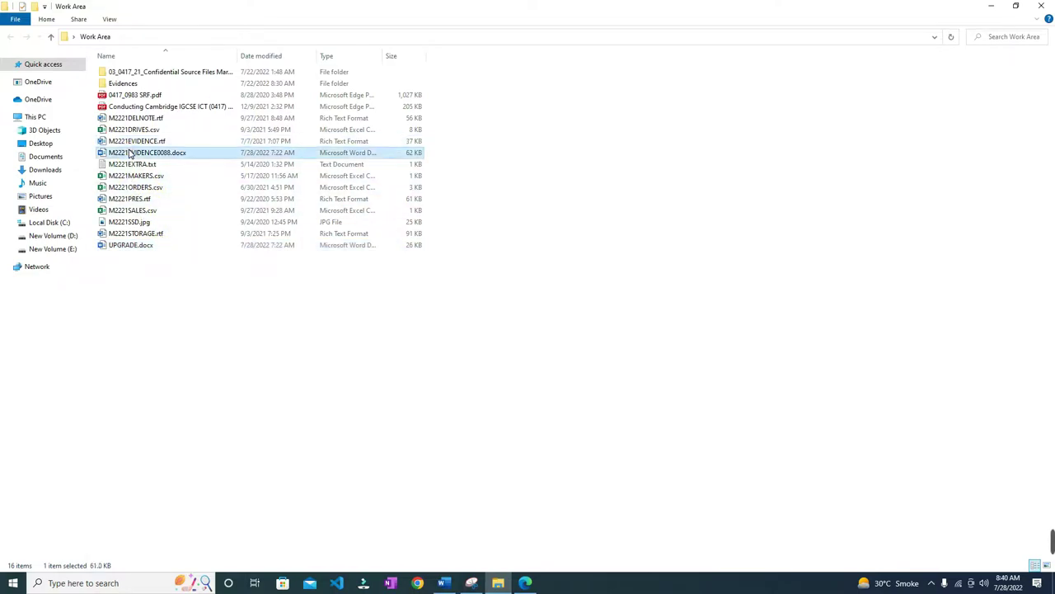
double_click(130, 153)
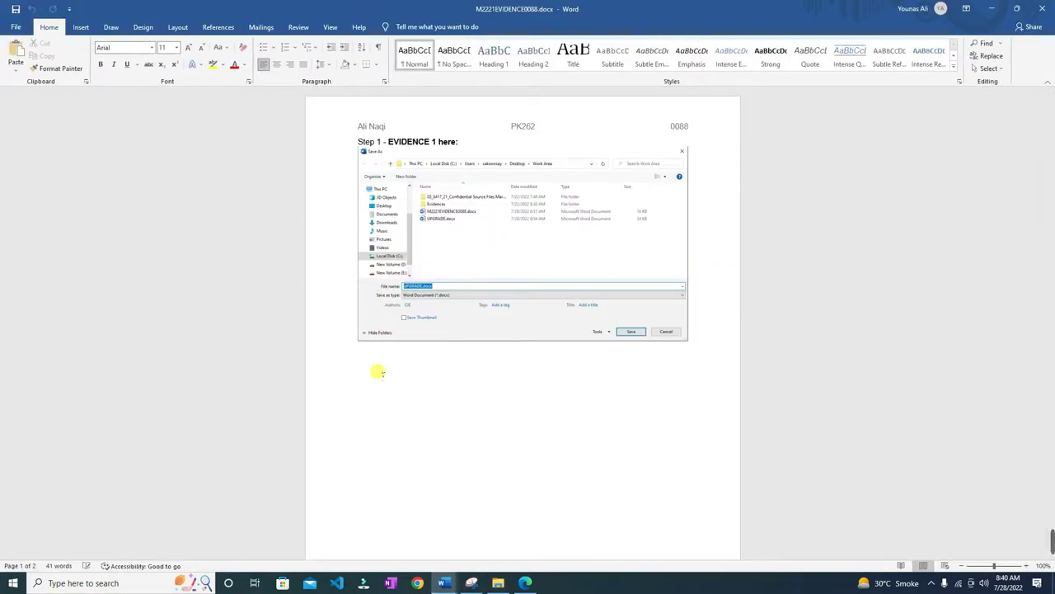
Step: Paste the HD-title settings snip under Step 4 - EVIDENCE 2, then return to the exam paper
scroll(378, 373, "down", 10)
left_click(422, 314)
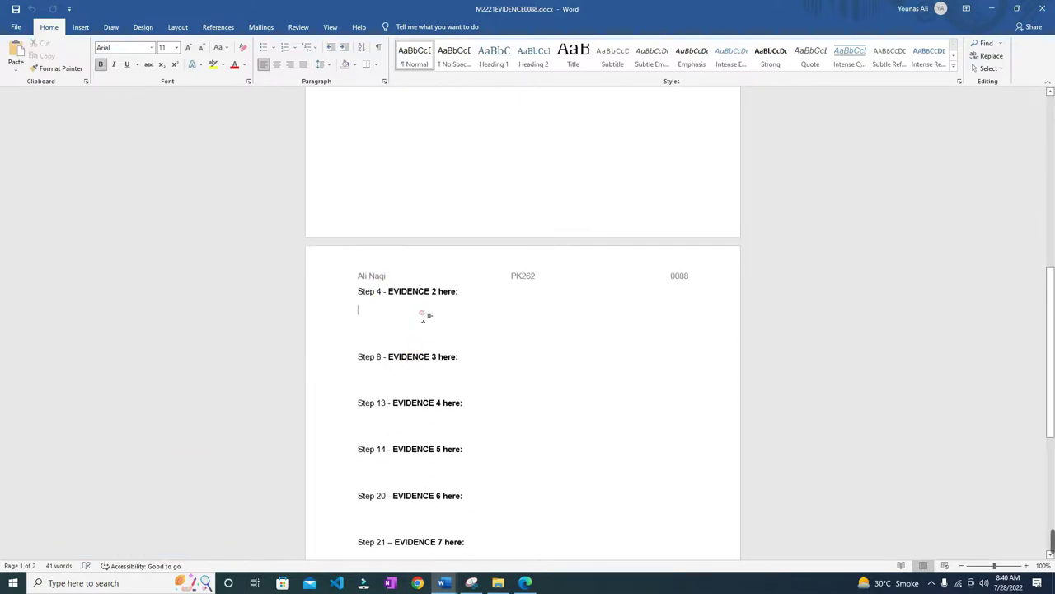
key("ctrl+v")
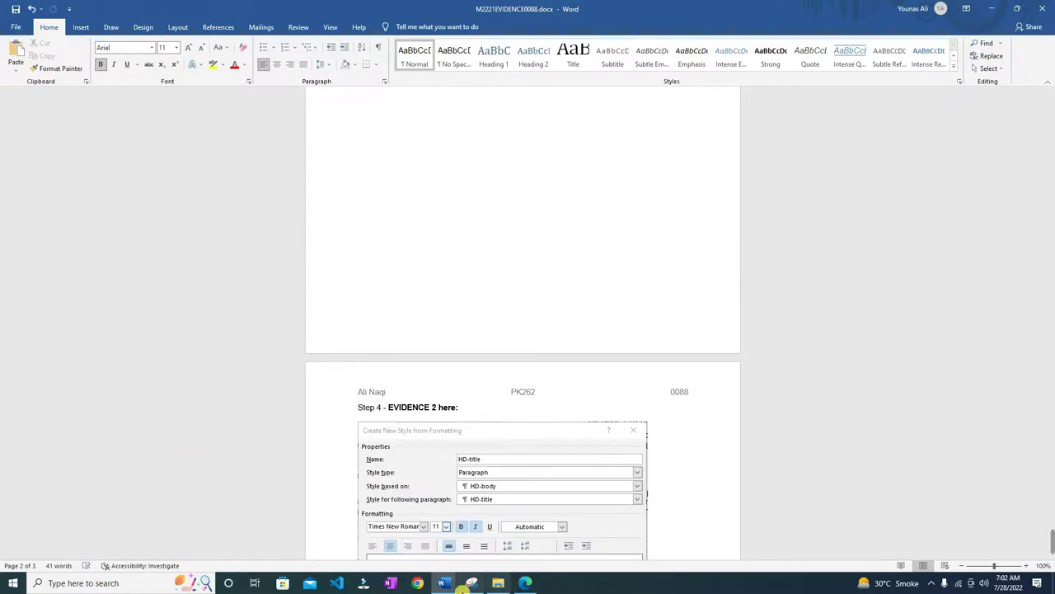
left_click(525, 583)
scroll(478, 379, "down", 2)
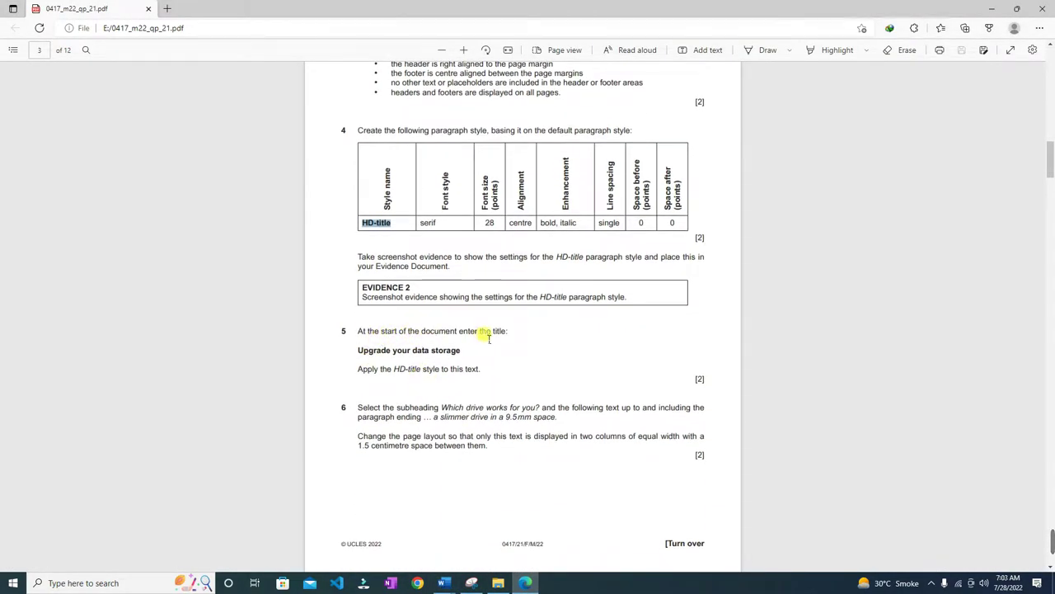
Step: Copy the title 'Upgrade your data storage' from the PDF and bring UPGRADE.docx to the front
left_click_drag(460, 351, 360, 357)
key("ctrl+c")
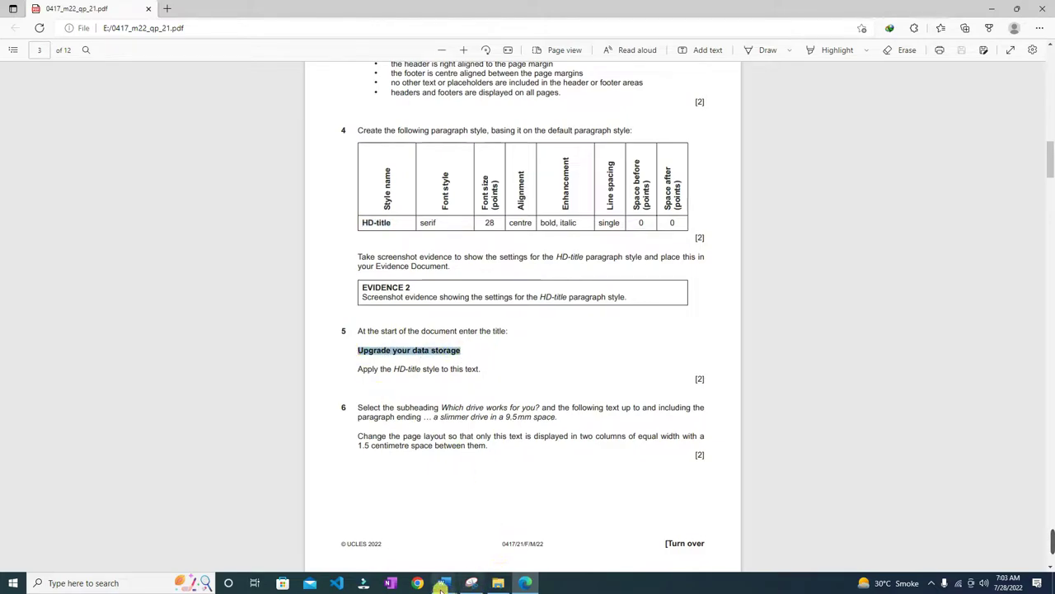
mouse_move(445, 582)
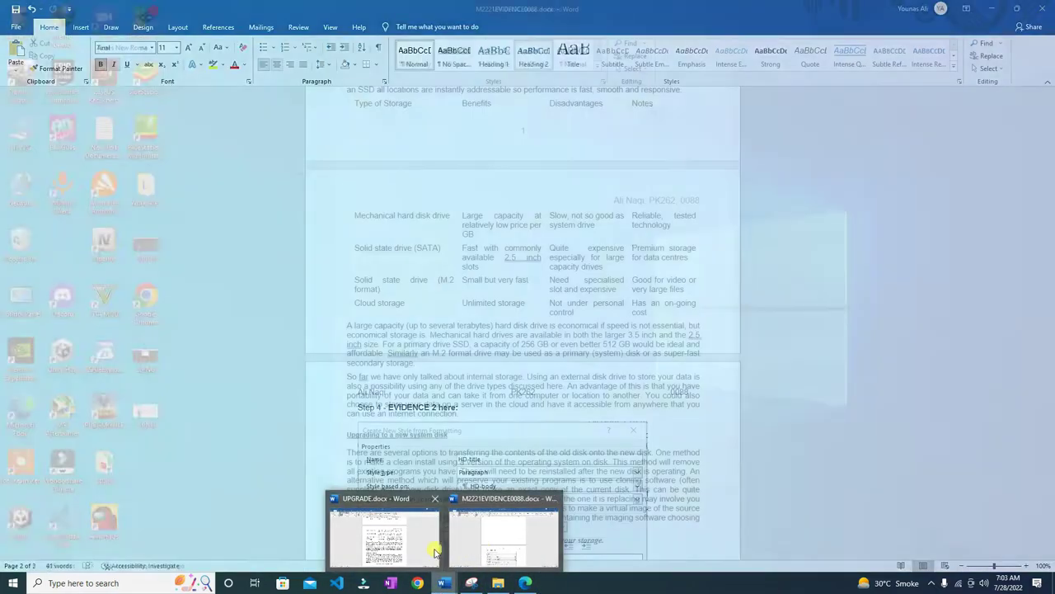
left_click(429, 544)
scroll(449, 486, "up", 9)
scroll(449, 486, "up", 3)
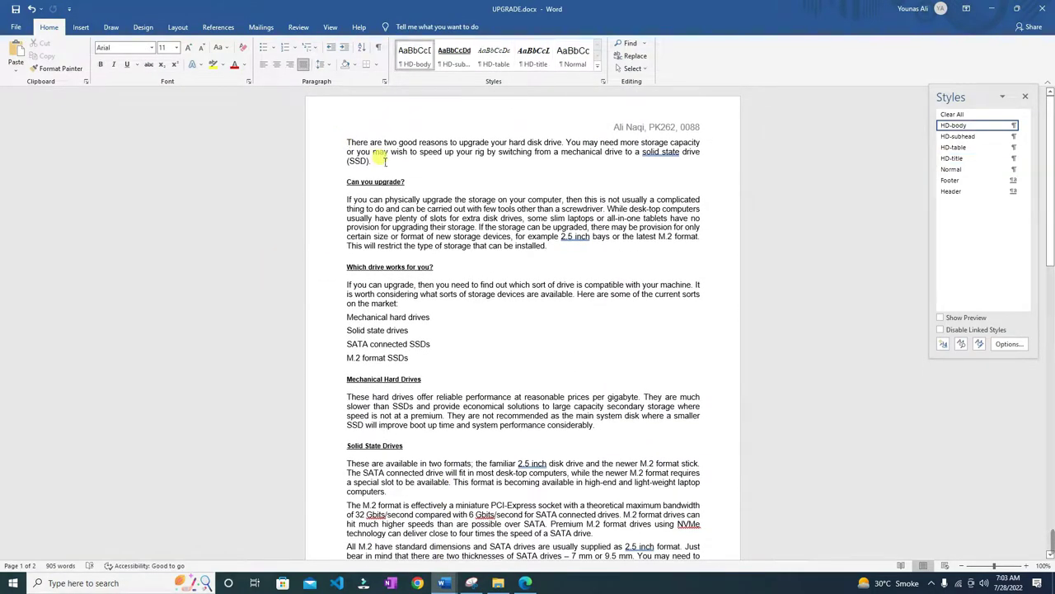
Step: Paste 'Upgrade your data storage' as a new first line of UPGRADE.docx
key("Return")
key("ctrl+v")
key("ctrl+alt+shift+s")
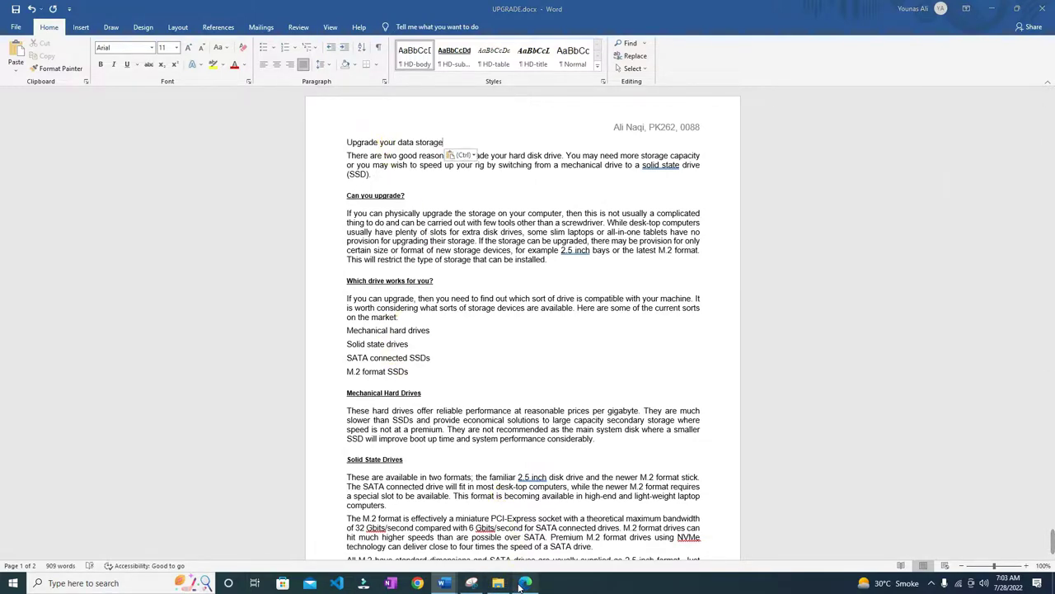
left_click(524, 583)
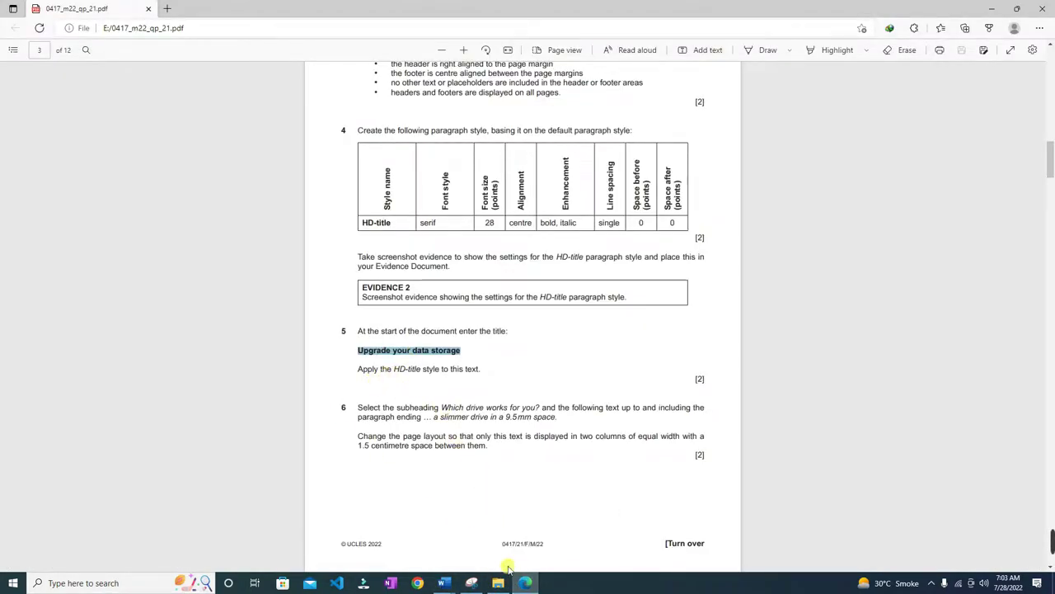
left_click(443, 583)
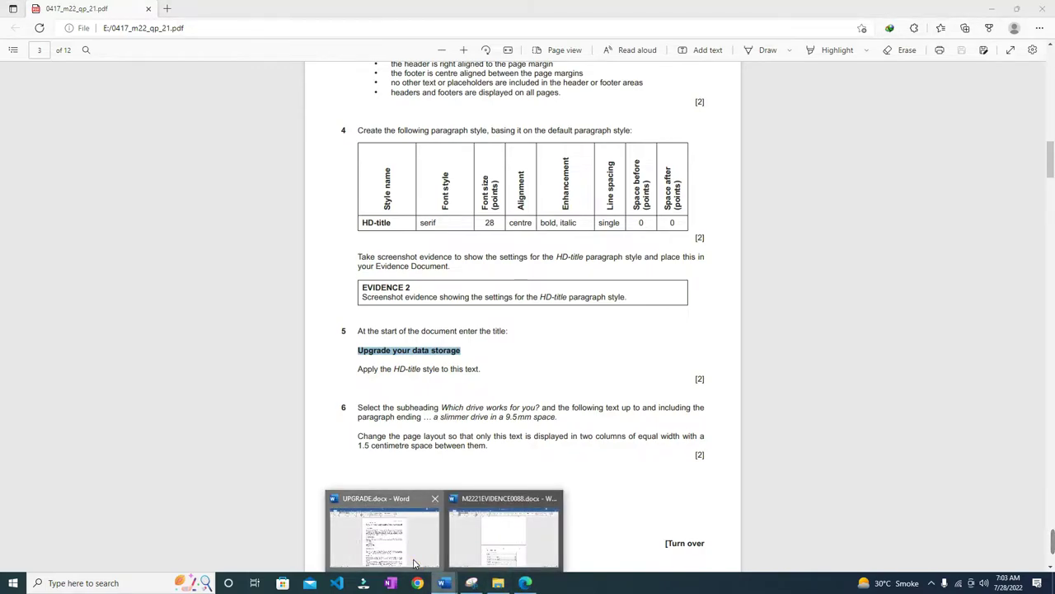
left_click(387, 532)
Step: Apply HD-title to the 'Upgrade your data storage' heading and open its Modify Style settings
left_click_drag(359, 147, 481, 148)
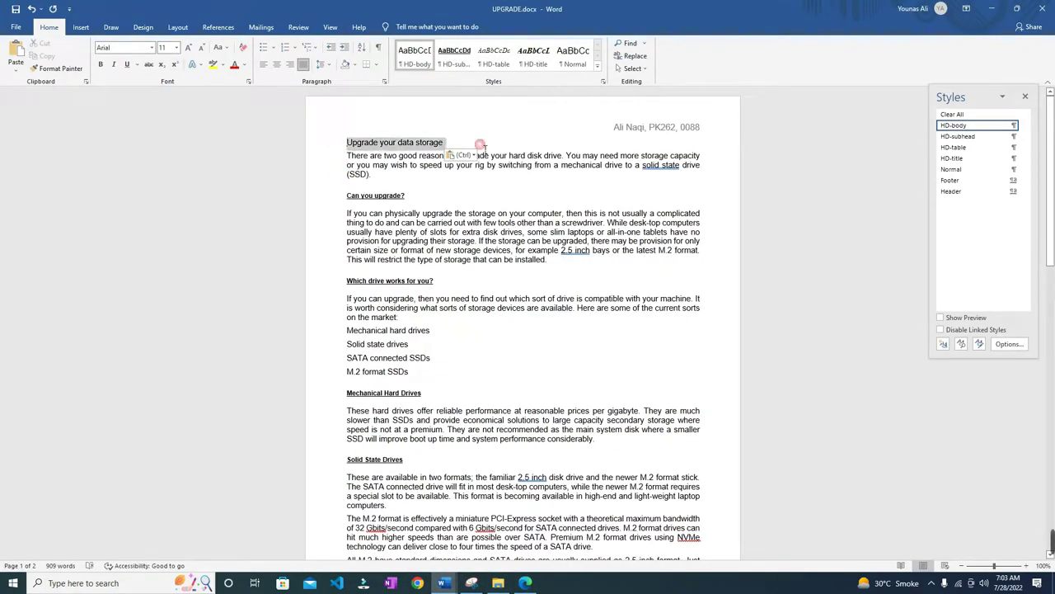
left_click(963, 160)
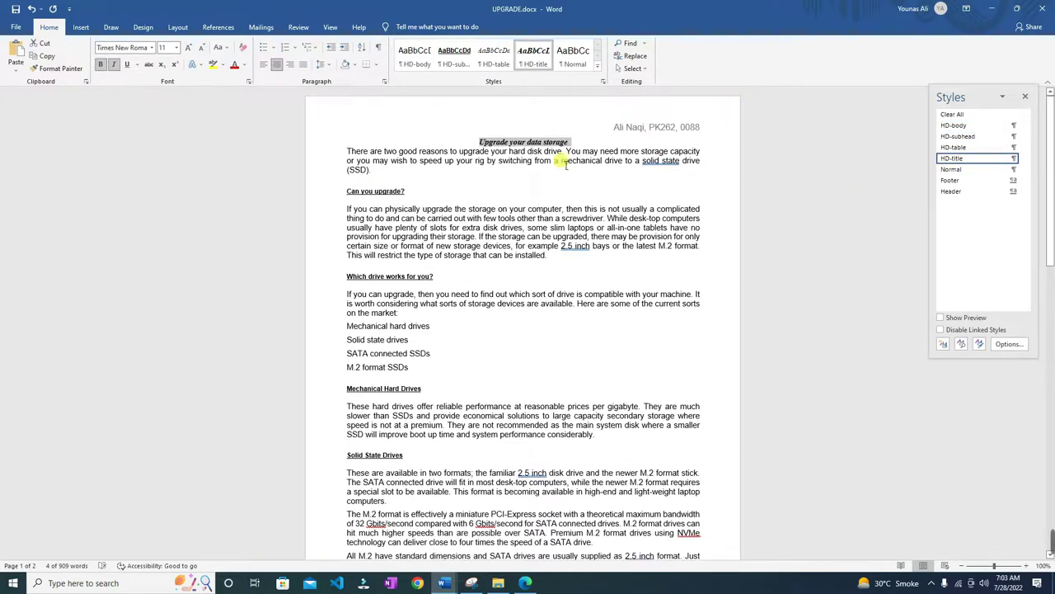
left_click(1025, 161)
left_click(977, 183)
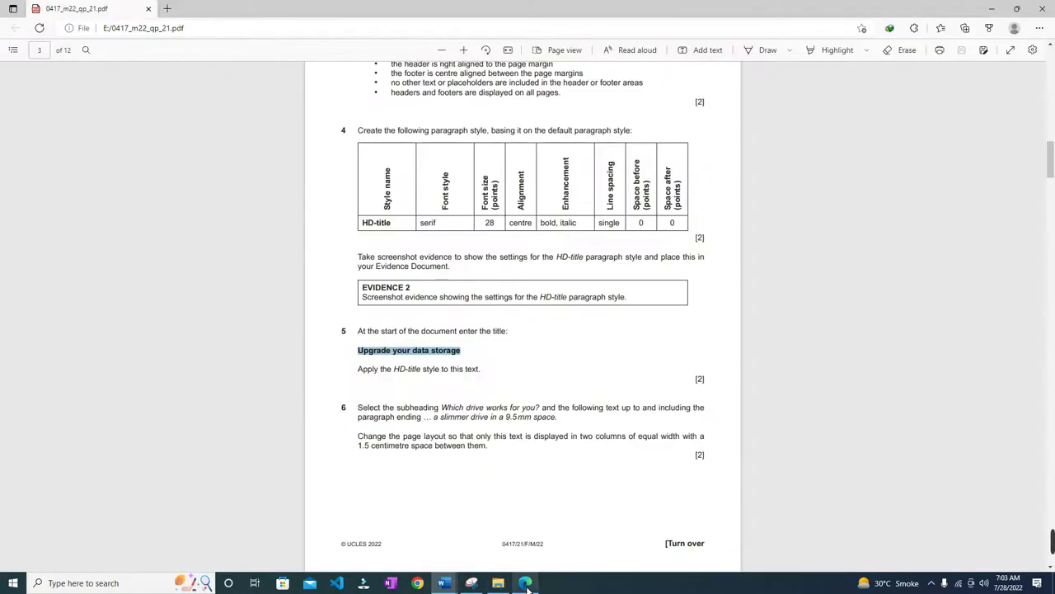
left_click(525, 583)
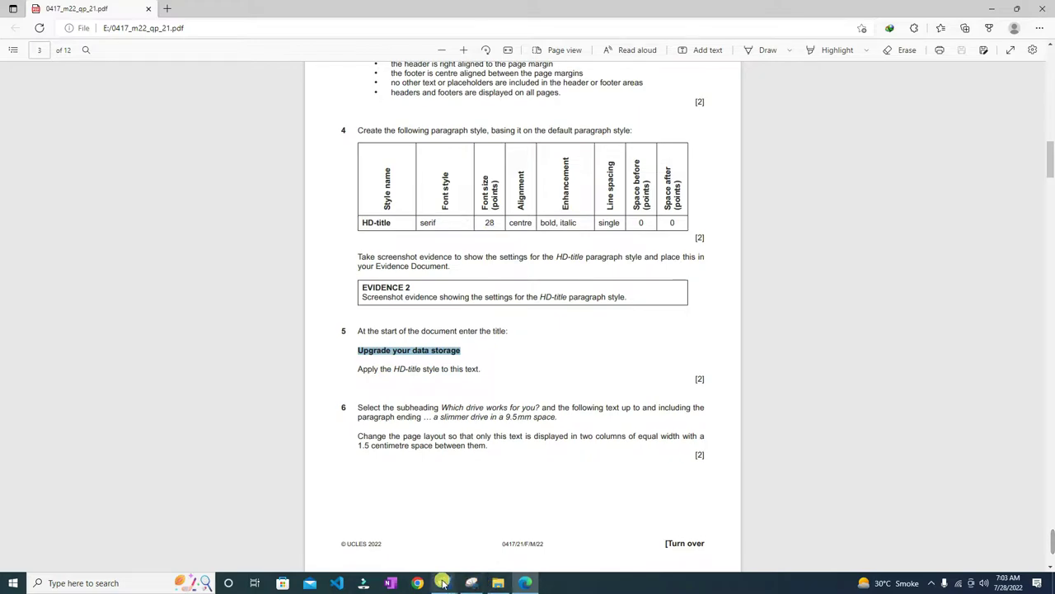
mouse_move(444, 581)
left_click(421, 532)
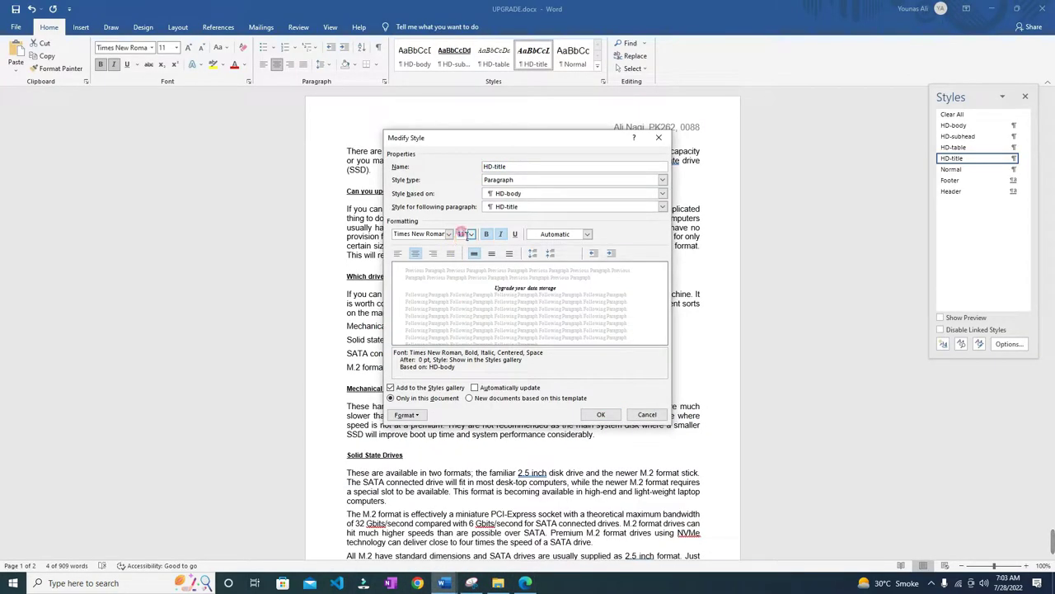
Step: Read question 6 in the exam paper: two equal columns 1.5 cm apart
left_click(525, 583)
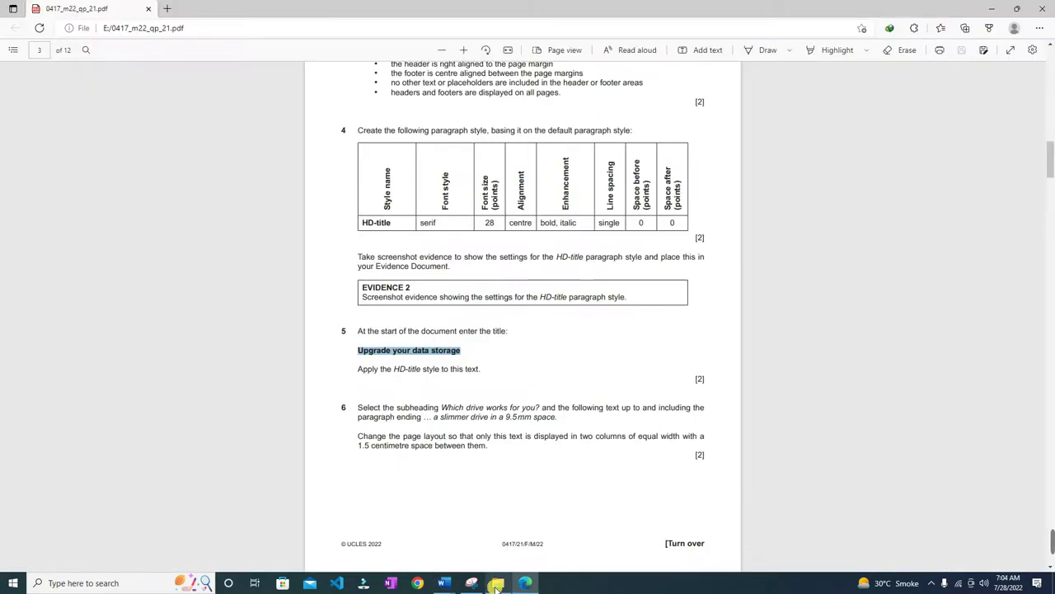
scroll(429, 396, "down", 2)
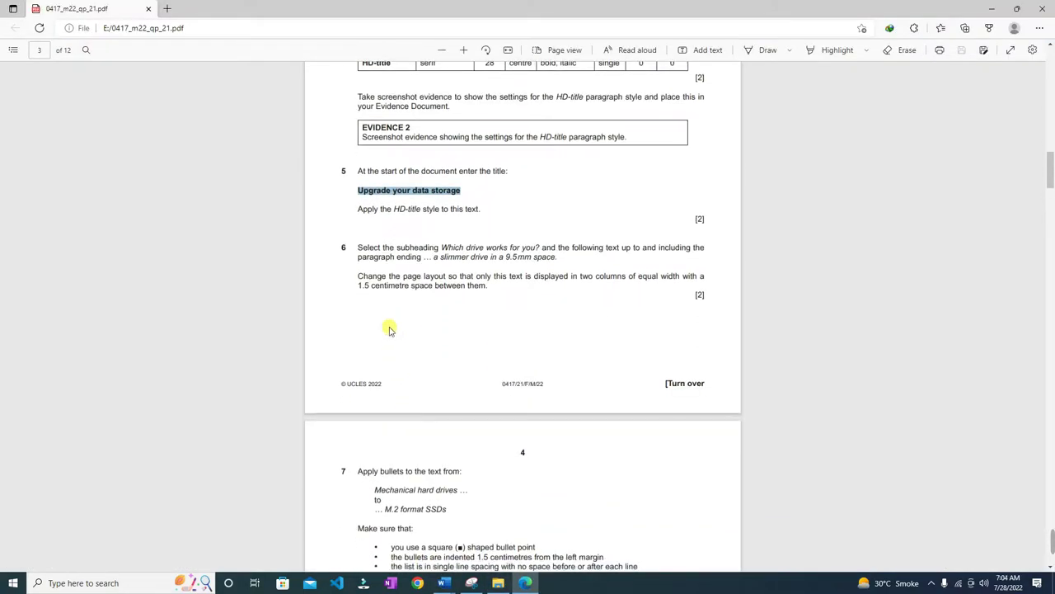
left_click(437, 248)
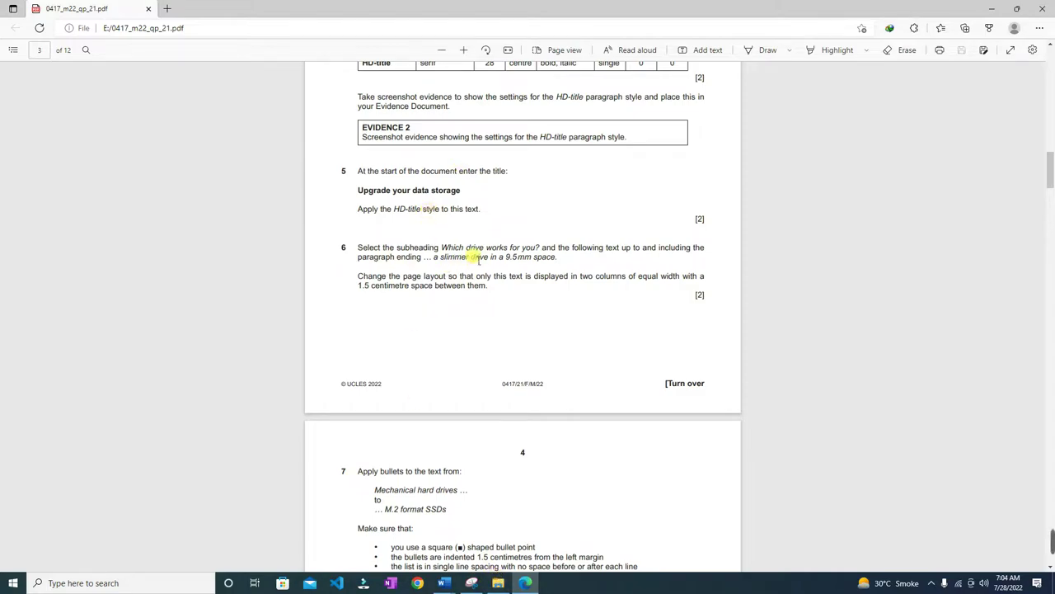
left_click(444, 583)
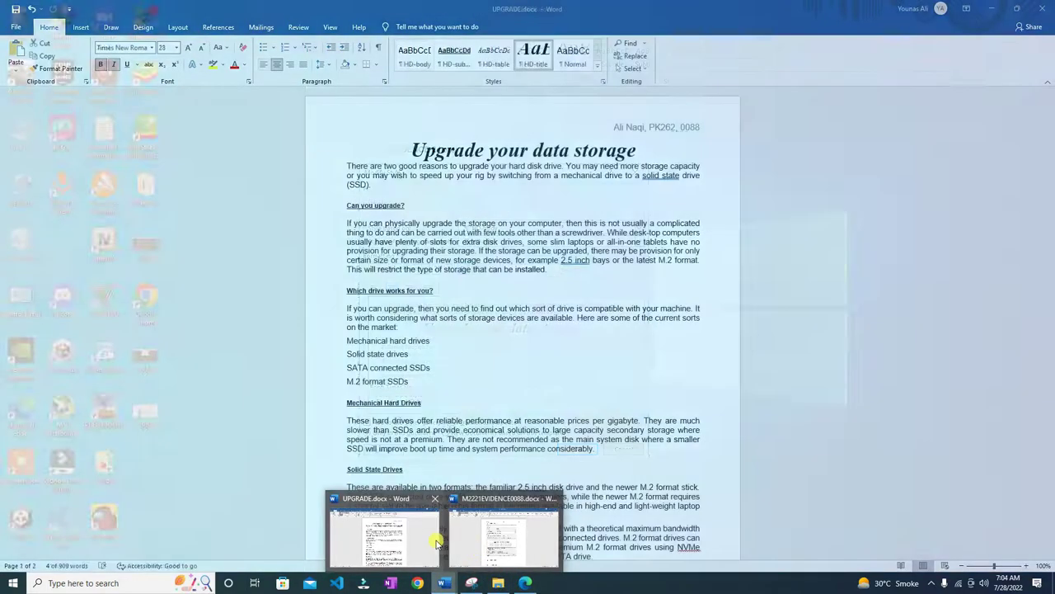
left_click(437, 536)
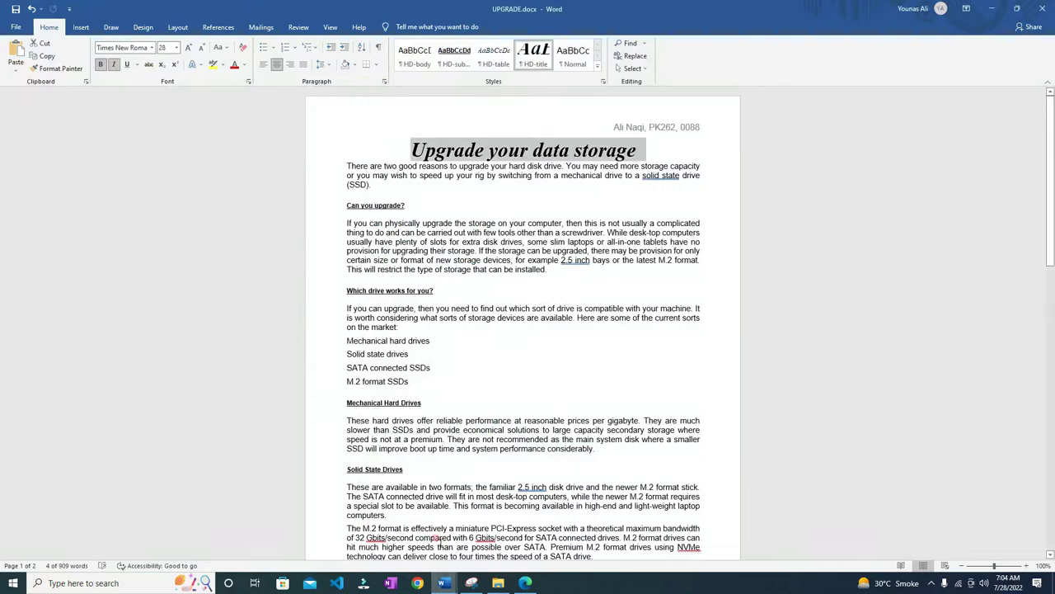
left_click_drag(347, 294, 620, 490)
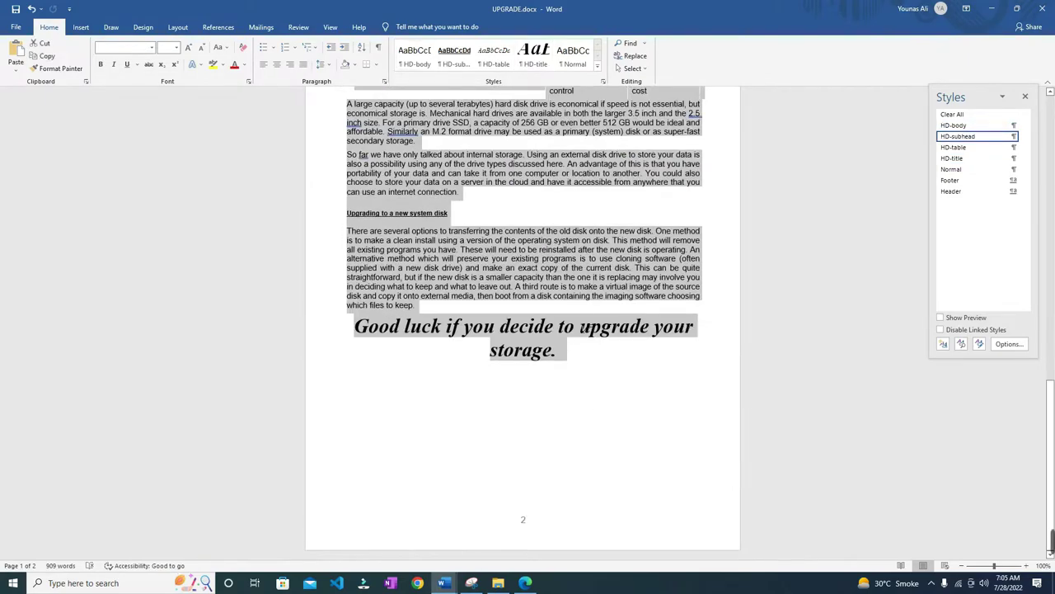
left_click(548, 460)
Step: Find the 'slimmer' paragraph and select from the Which drive works for you? subheading through it
key("ctrl+f")
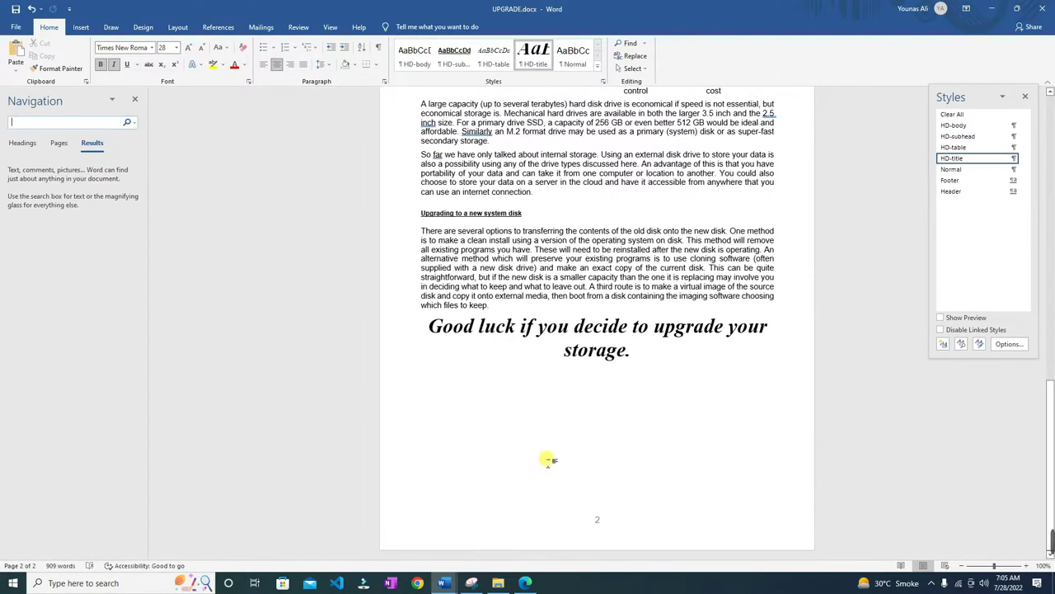
type("SLI")
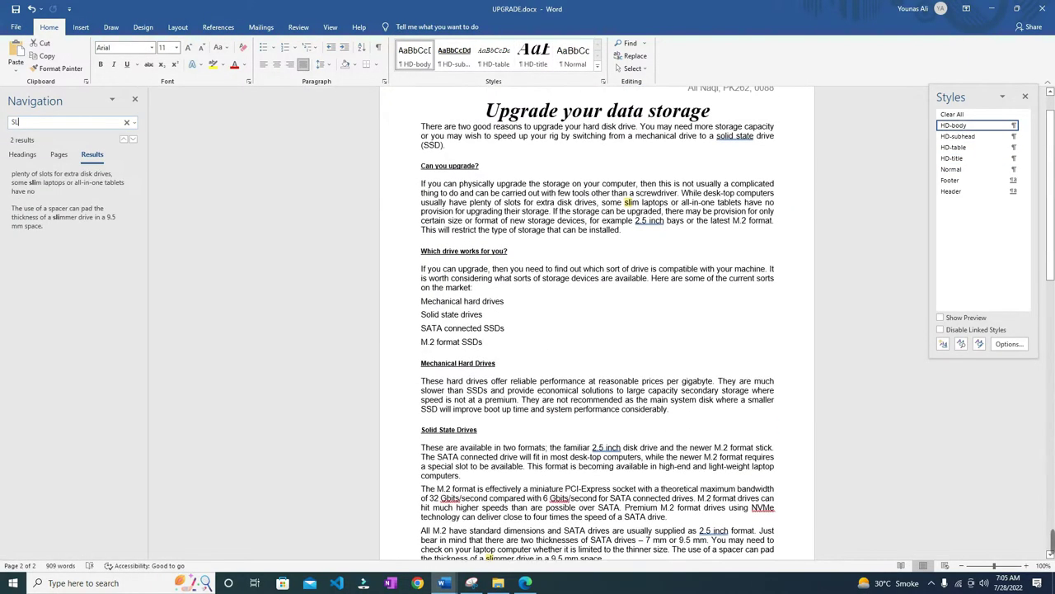
type("SL")
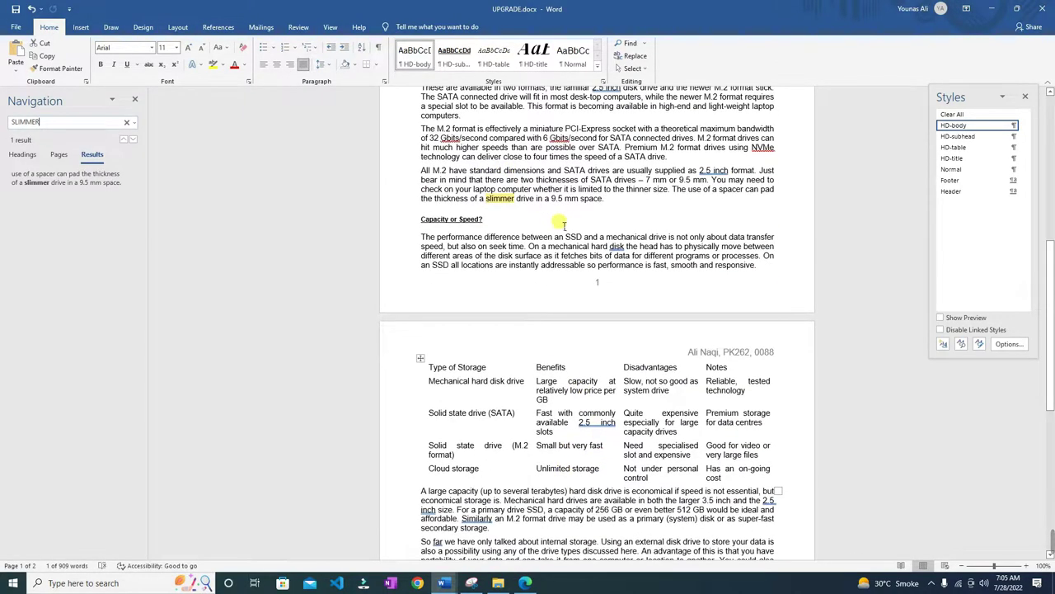
scroll(565, 225, "up", 9)
scroll(476, 301, "up", 1)
left_click_drag(423, 262, 617, 305)
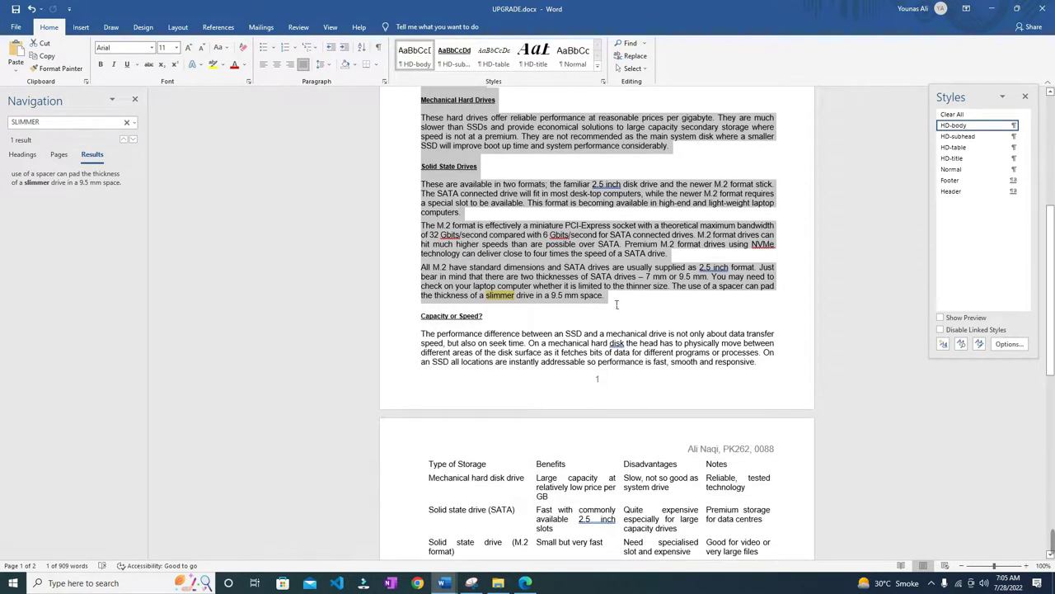
left_click(135, 99)
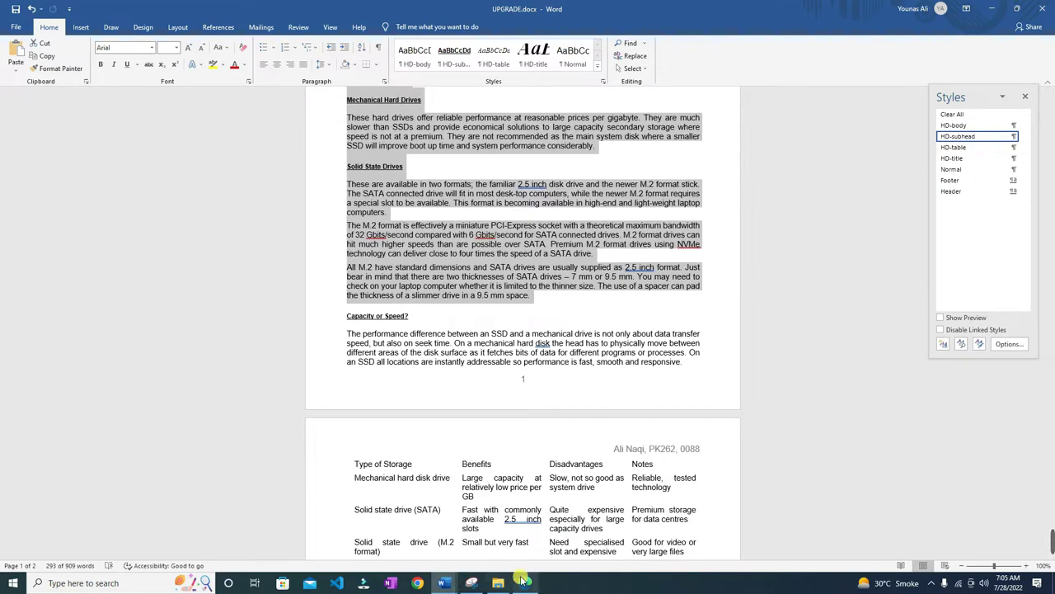
key("alt+Tab")
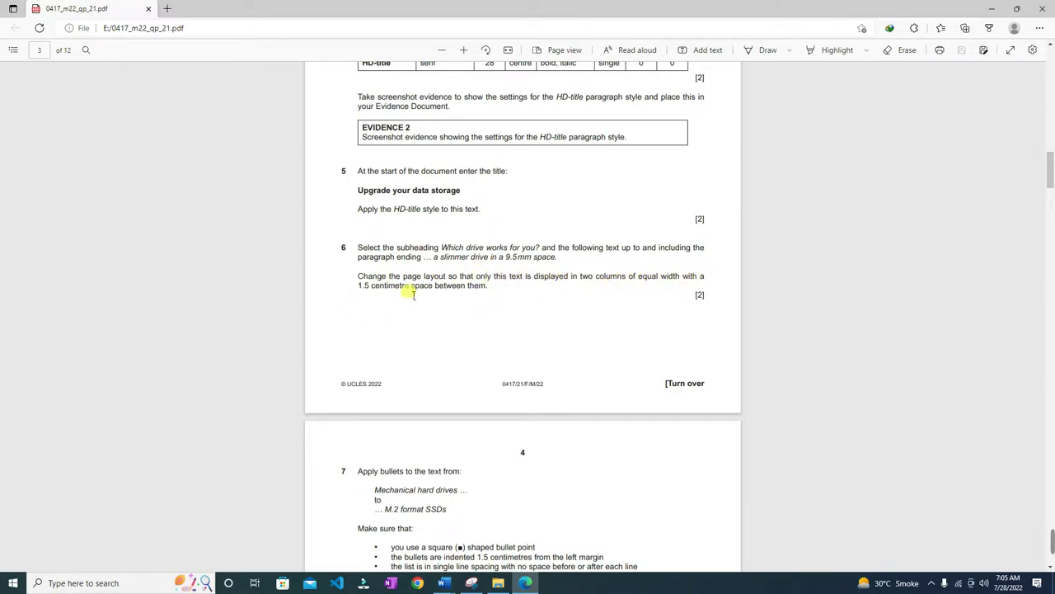
Step: Lay out the selected passage in Two equal-width columns with 1.5 cm spacing via More Columns
mouse_move(443, 583)
left_click(419, 542)
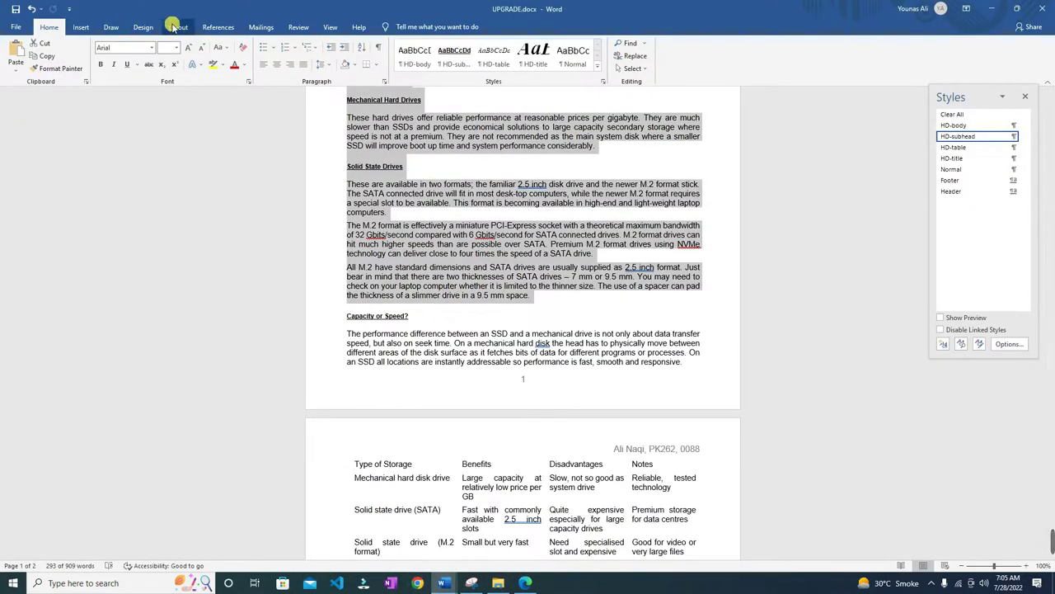
left_click(177, 27)
left_click(99, 71)
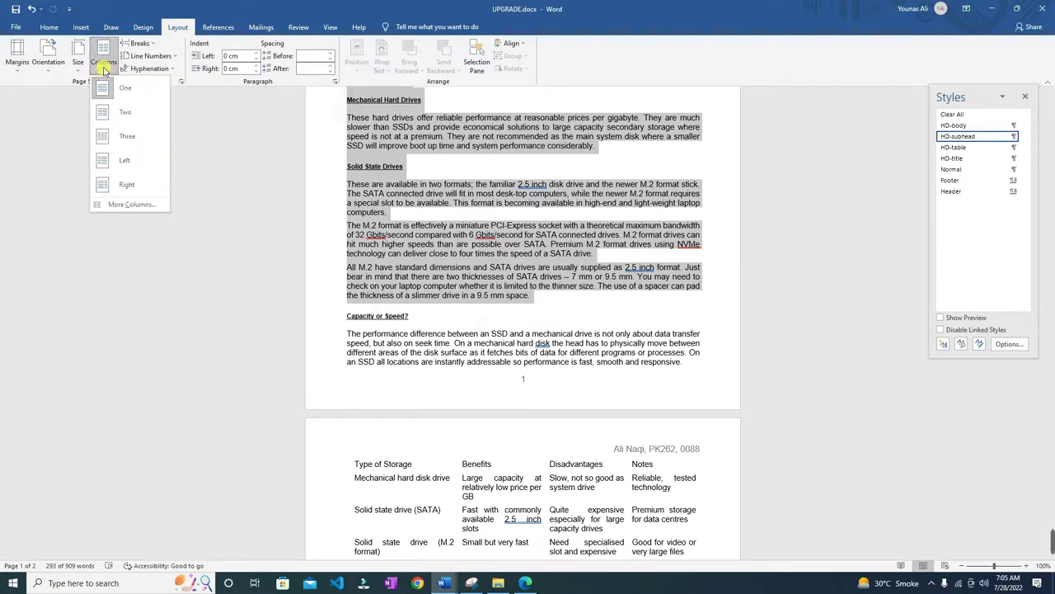
left_click(116, 206)
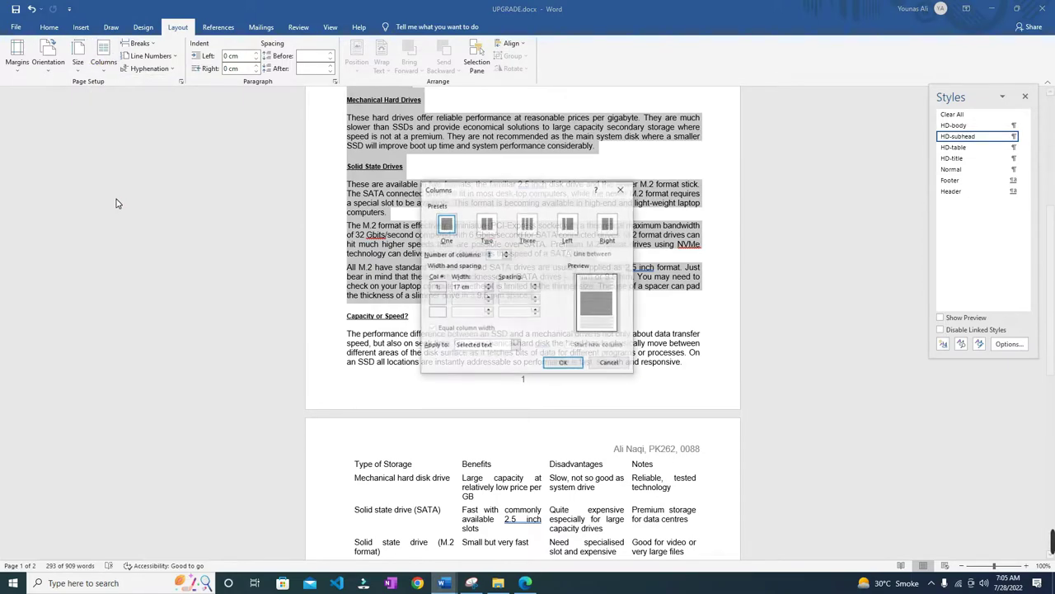
left_click(487, 229)
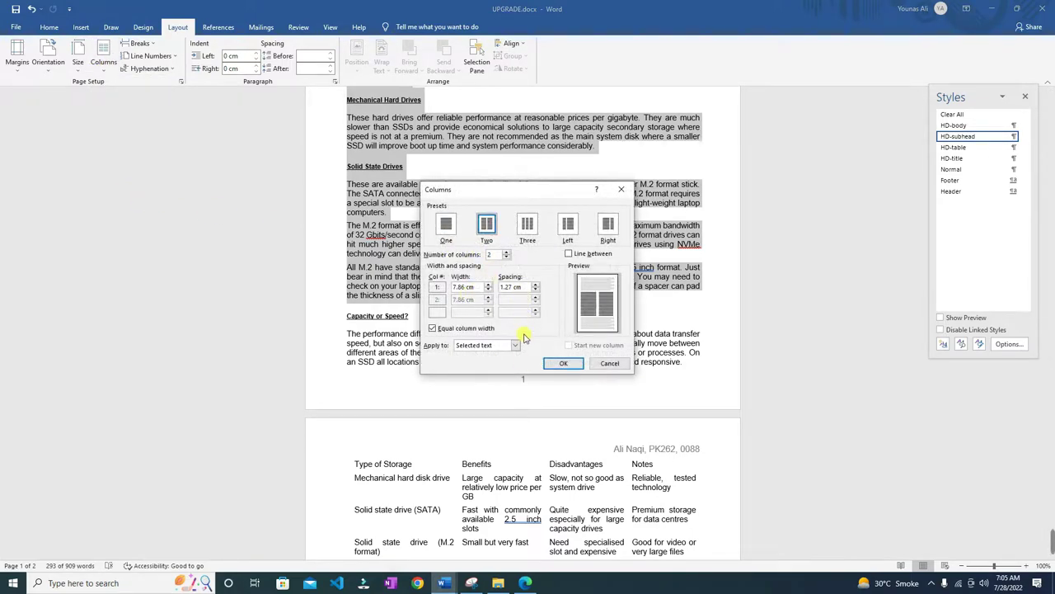
left_click(525, 582)
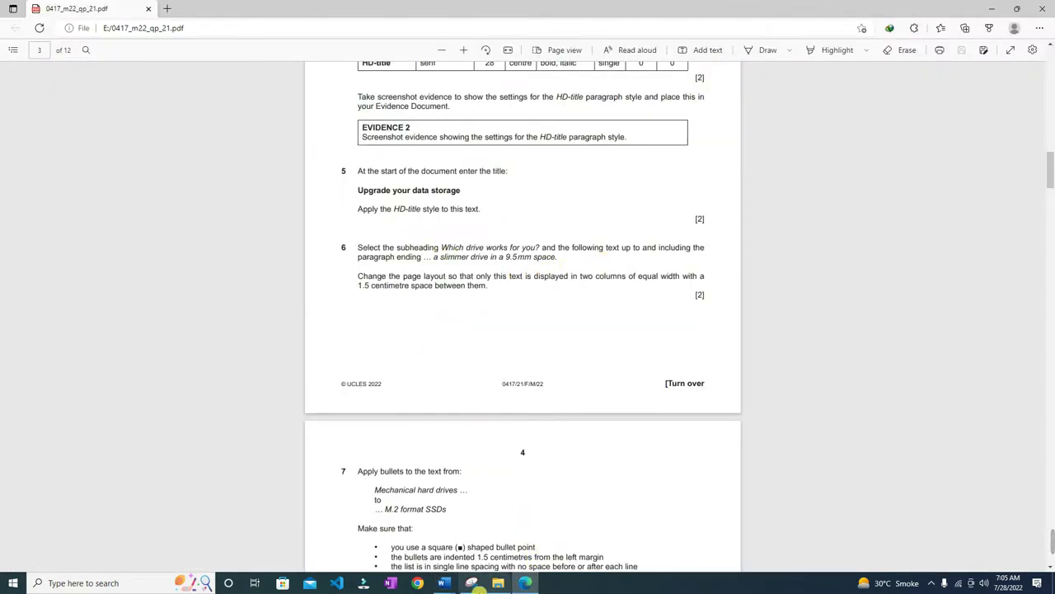
mouse_move(444, 583)
left_click(405, 546)
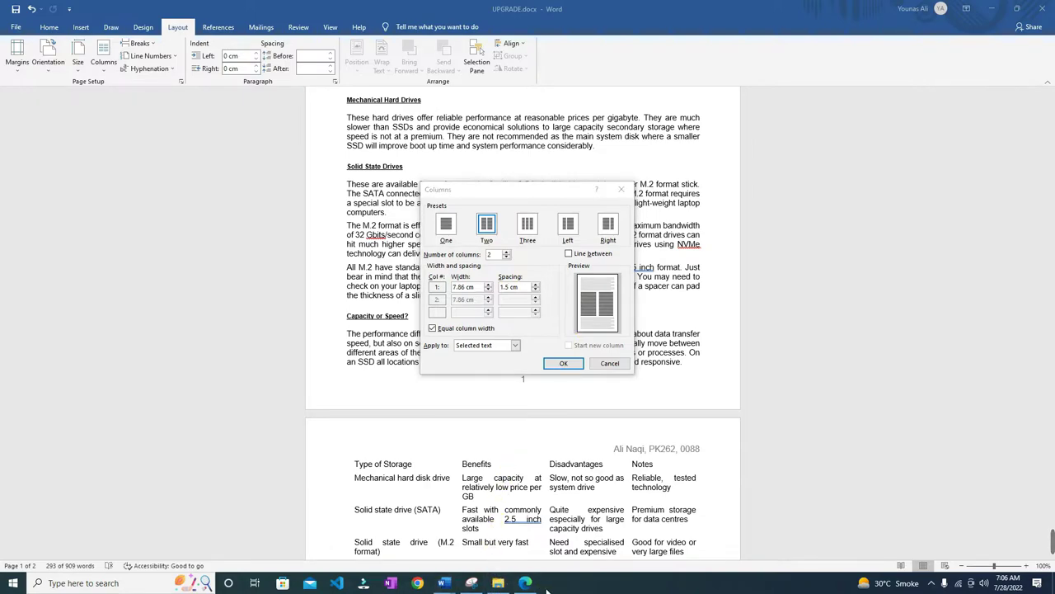
mouse_move(525, 583)
left_click(476, 517)
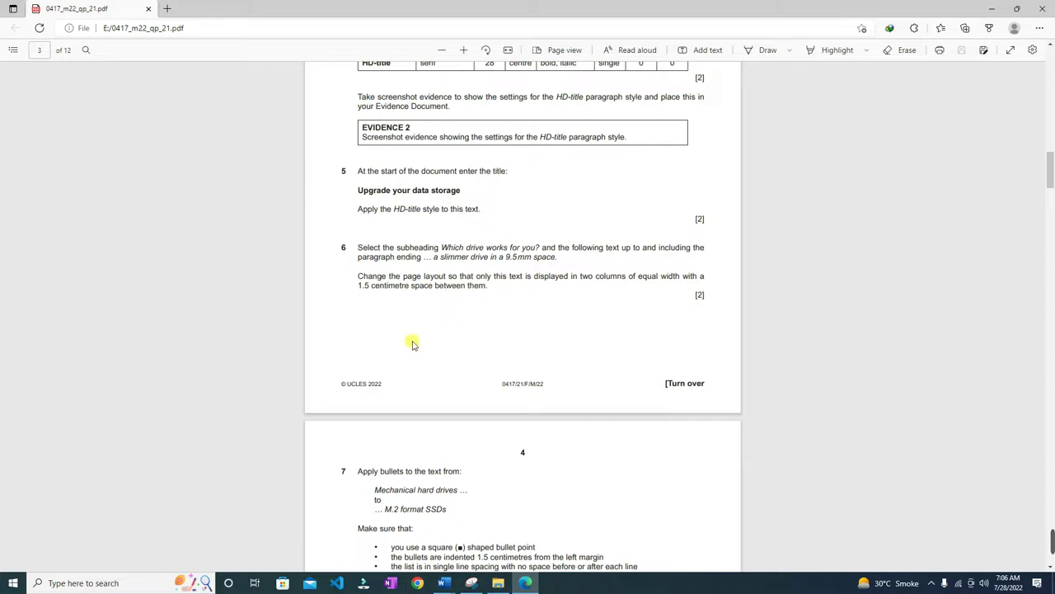
mouse_move(443, 583)
left_click(503, 528)
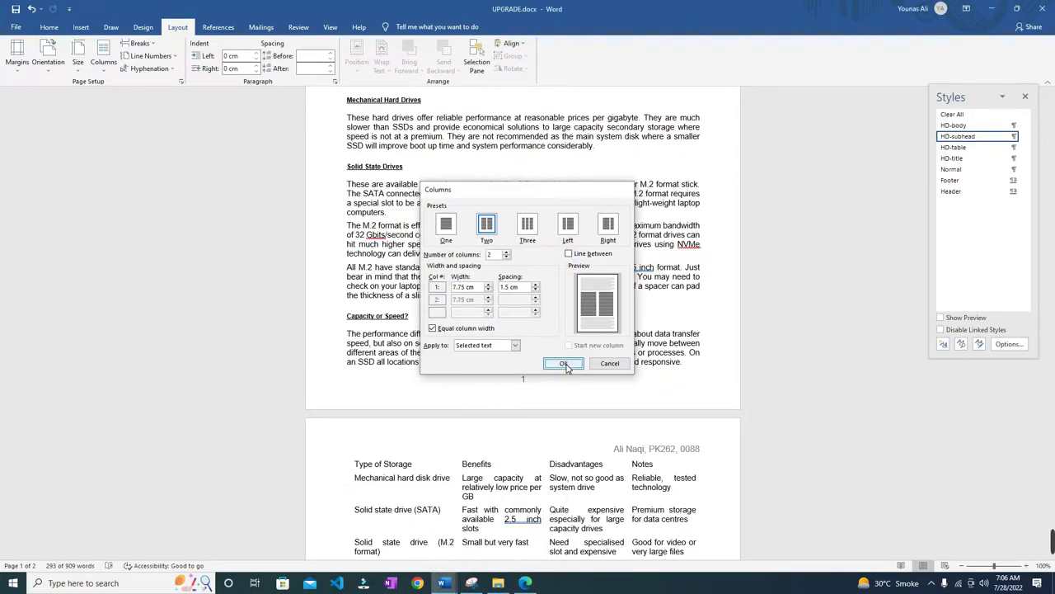
left_click(564, 364)
scroll(500, 283, "up", 4)
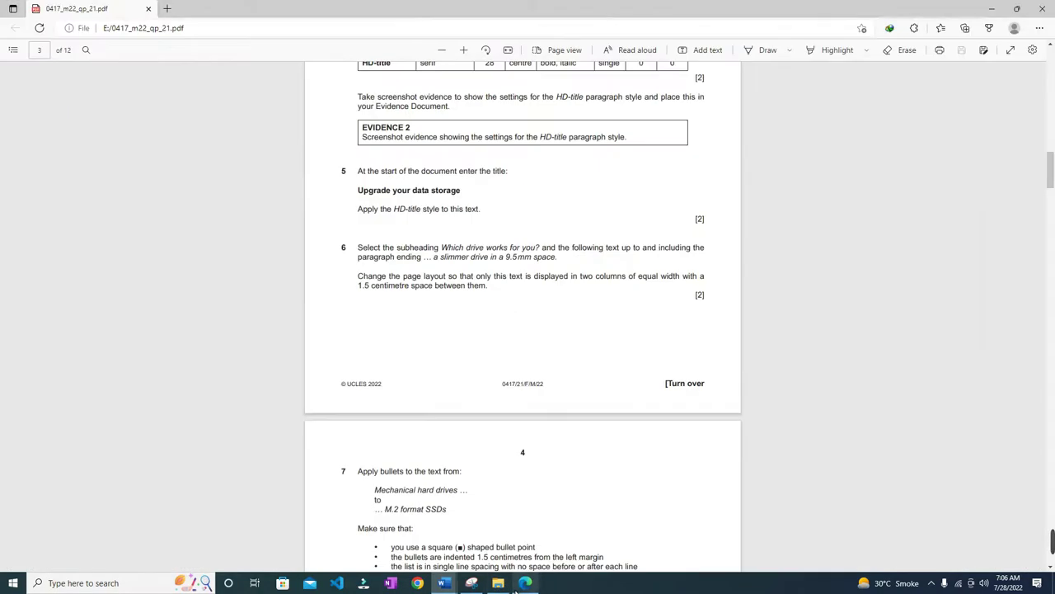
Step: Review the exam paper, then return to UPGRADE.docx and clear the existing selection
left_click(525, 583)
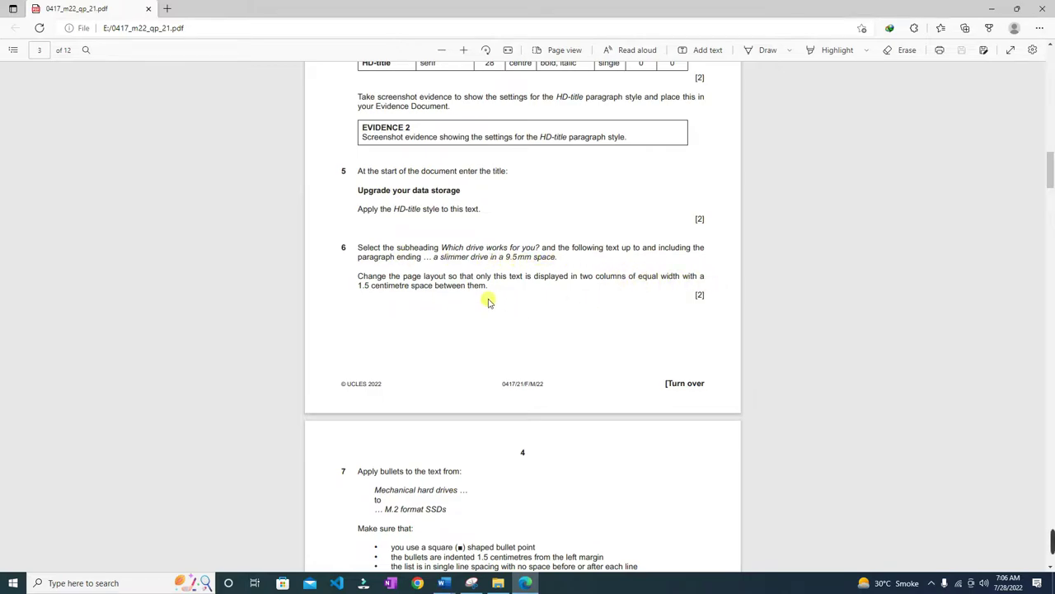
scroll(487, 299, "down", 4)
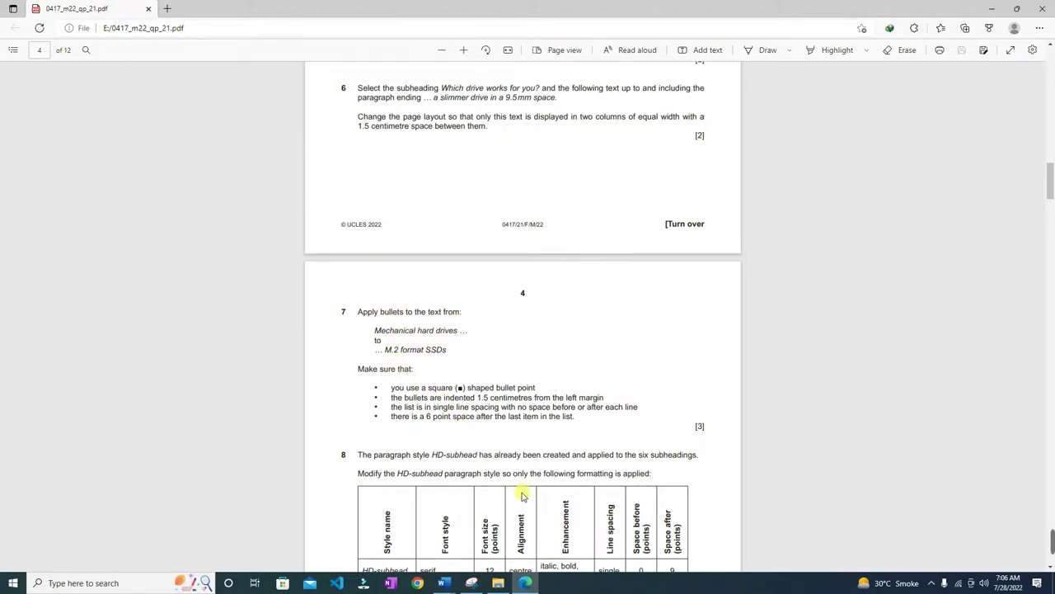
left_click(446, 583)
left_click(435, 540)
left_click(458, 411)
scroll(470, 406, "down", 8)
scroll(417, 412, "down", 6)
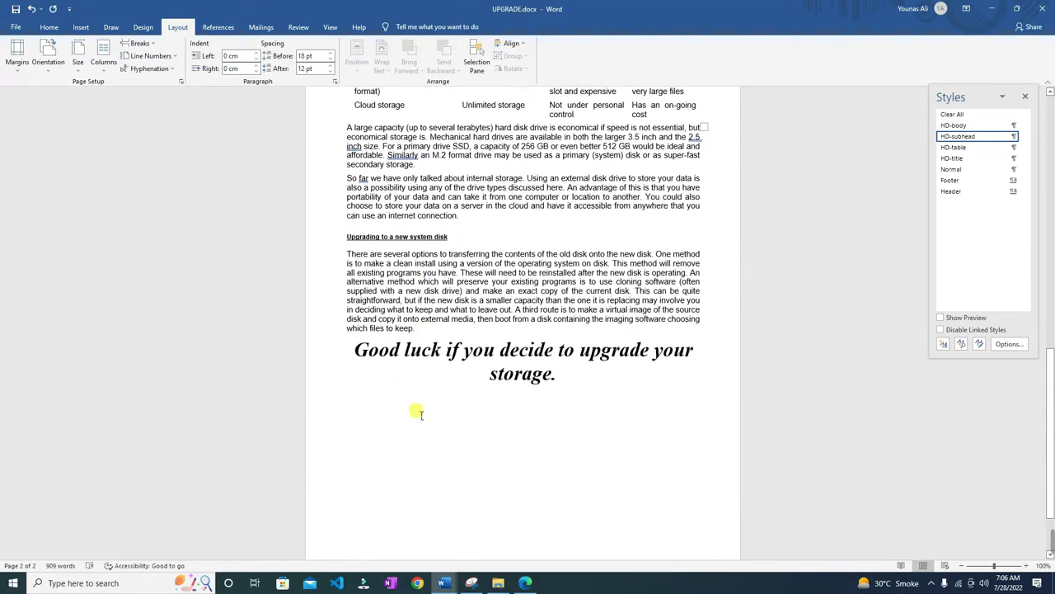
Step: Search for MECH and select the four lines from Mechanical hard drives to M.2 format SSDs
key("ctrl+f")
type("MECH")
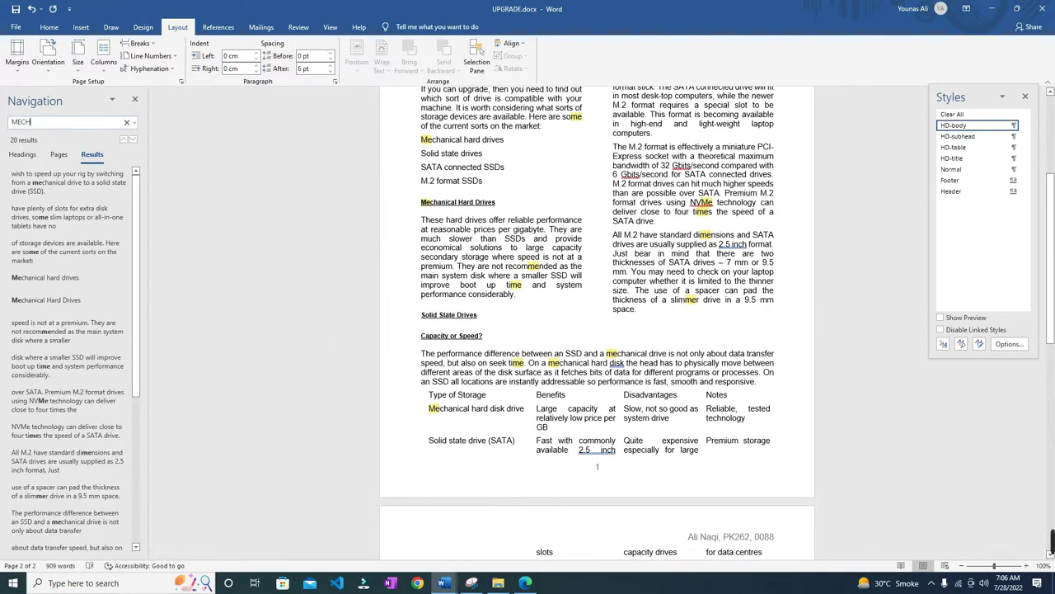
scroll(577, 330, "down", 4)
scroll(342, 247, "up", 7)
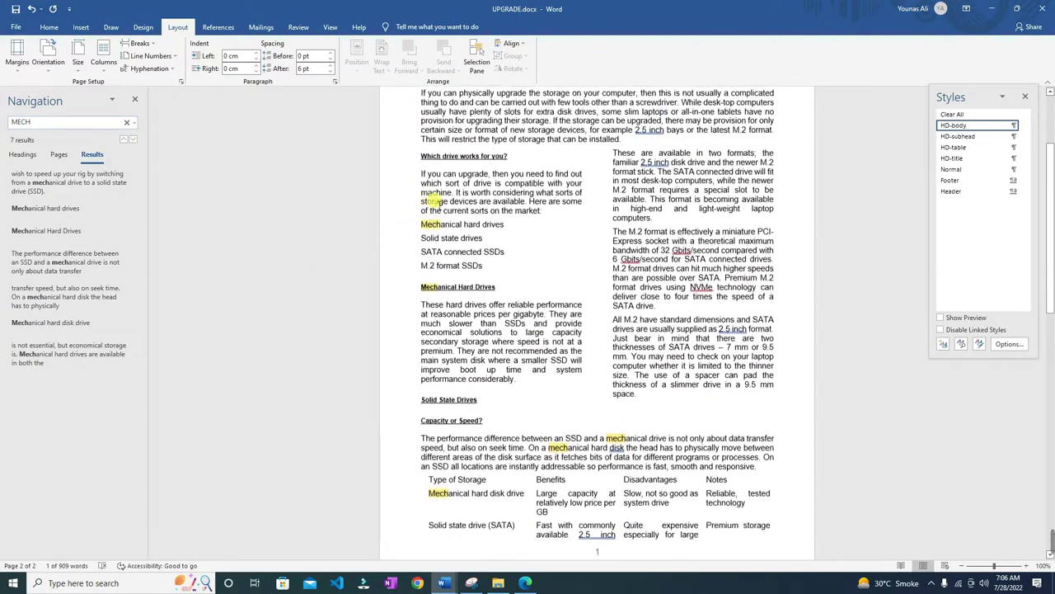
left_click(423, 217)
left_click_drag(423, 226, 486, 272)
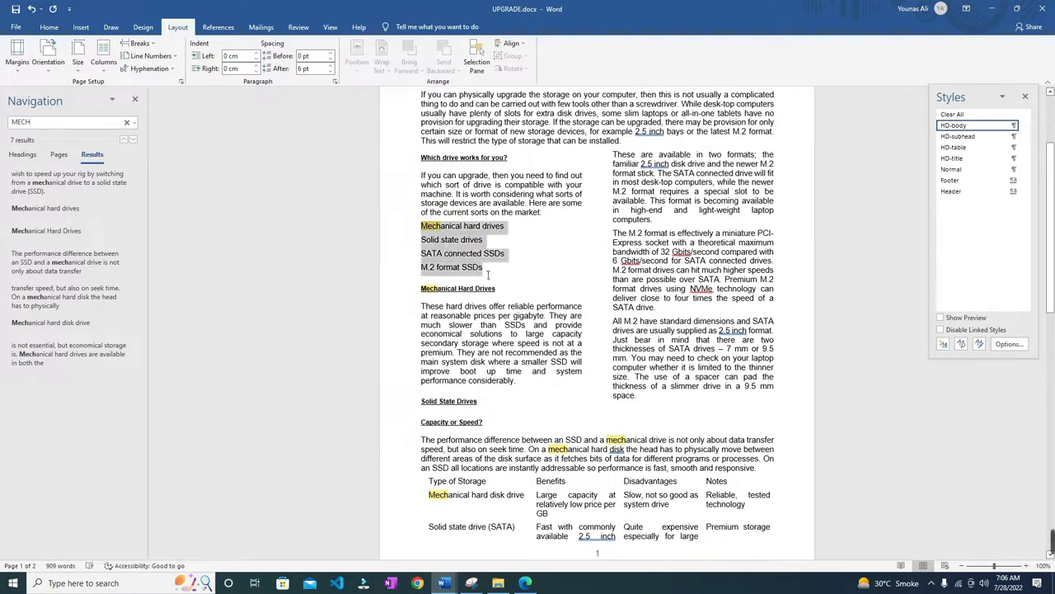
Step: Read question 7's square-bullet, 1.5 cm indent requirement in the exam paper
left_click(526, 583)
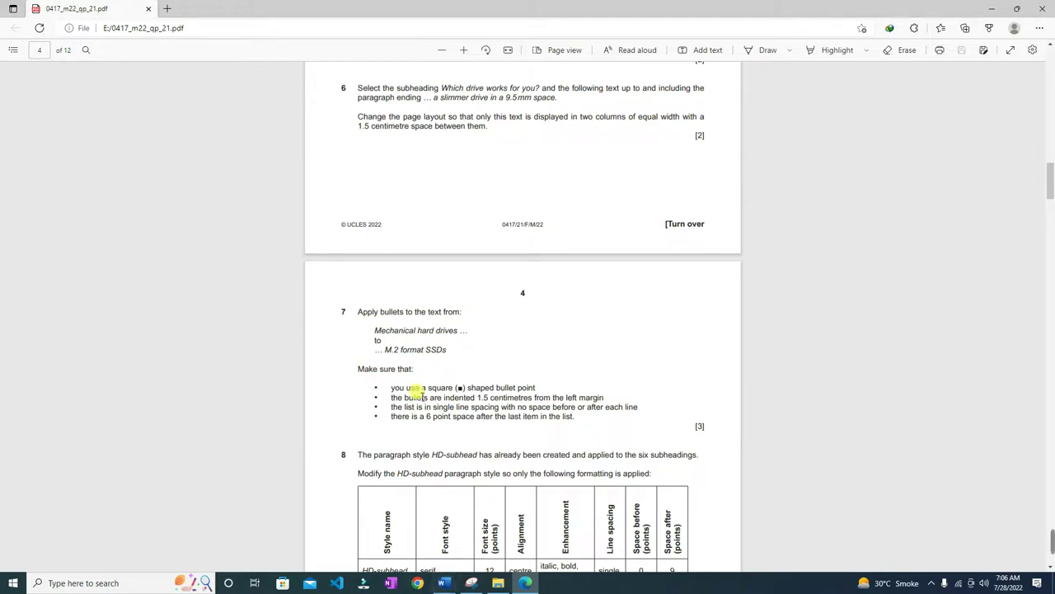
left_click(443, 582)
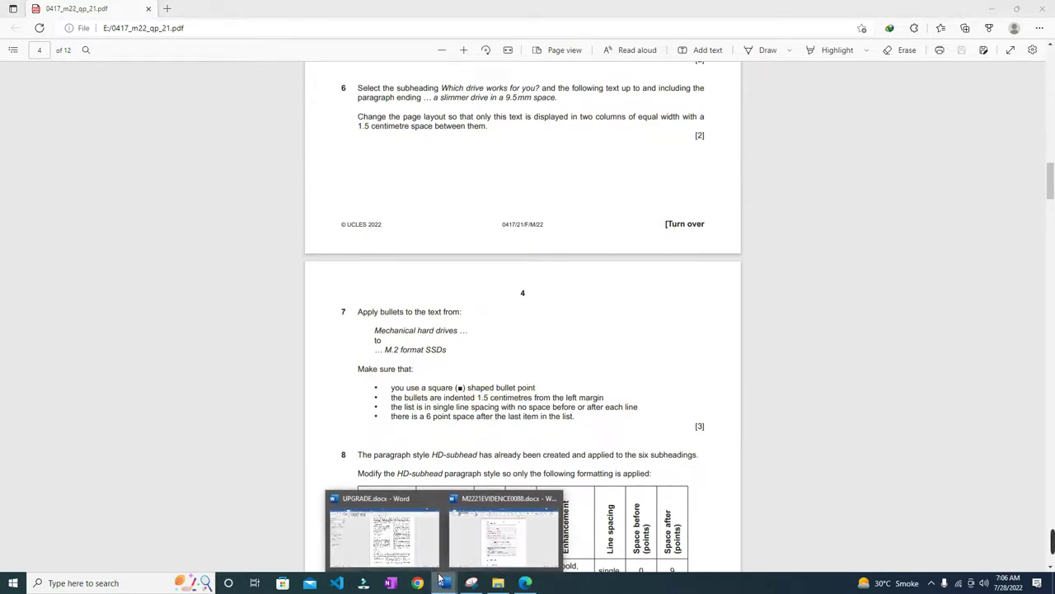
left_click(384, 528)
Step: Apply square bullets to the four drive-type lines
left_click(49, 28)
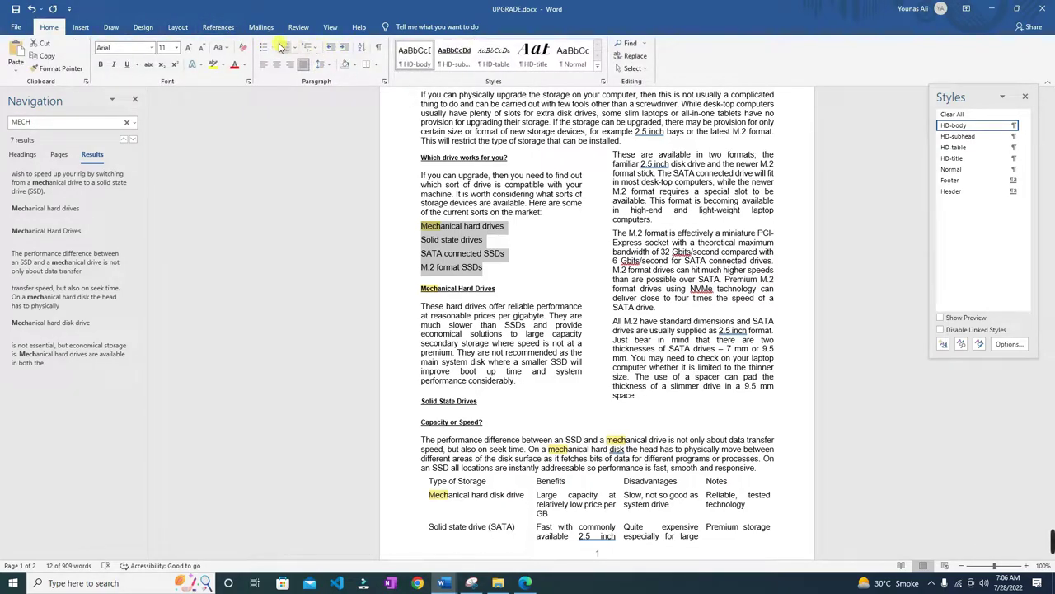
left_click(280, 48)
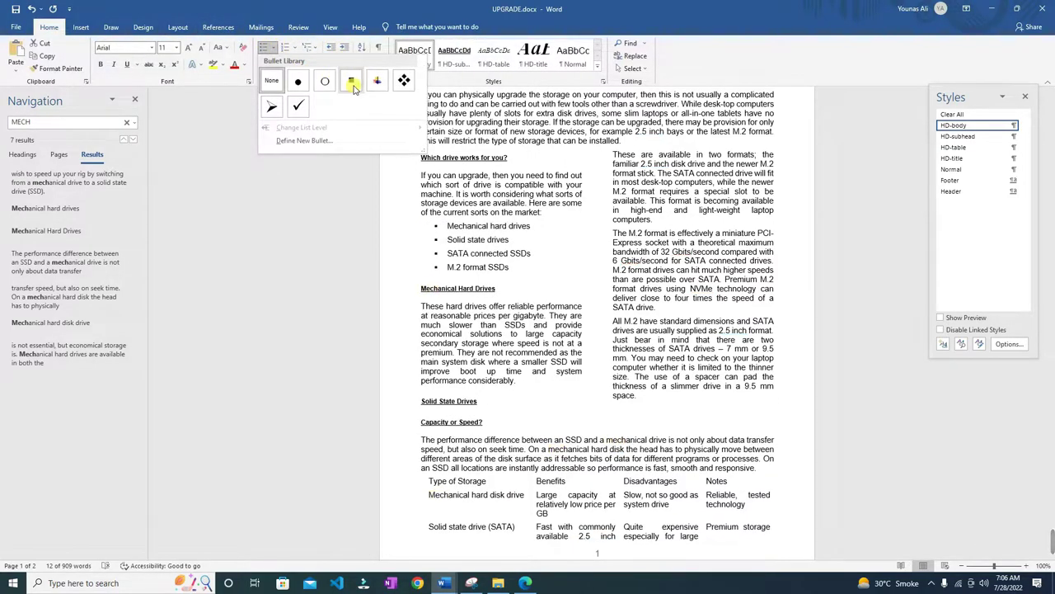
left_click(351, 79)
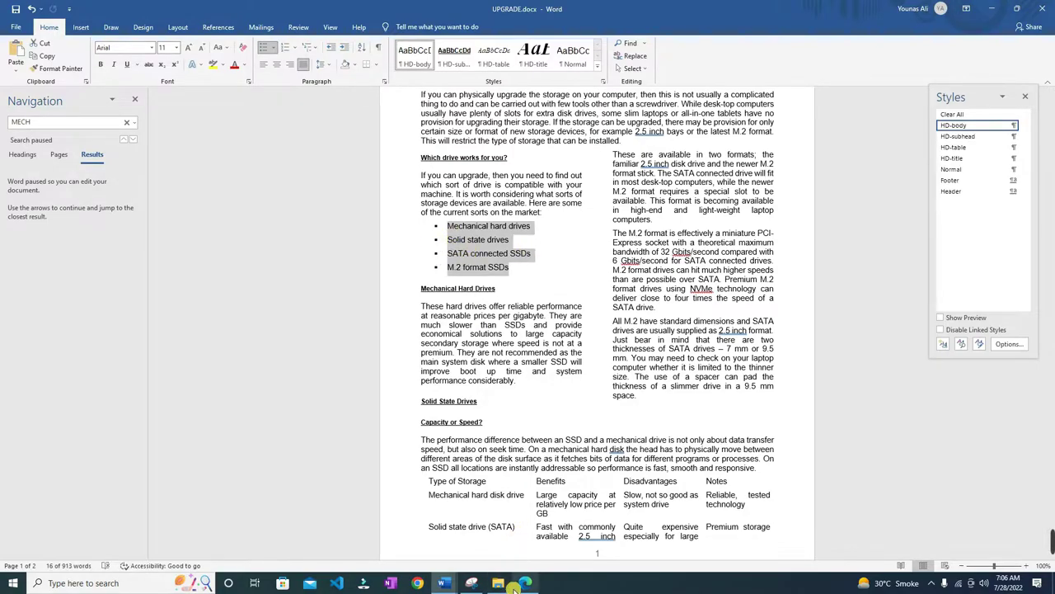
left_click(525, 583)
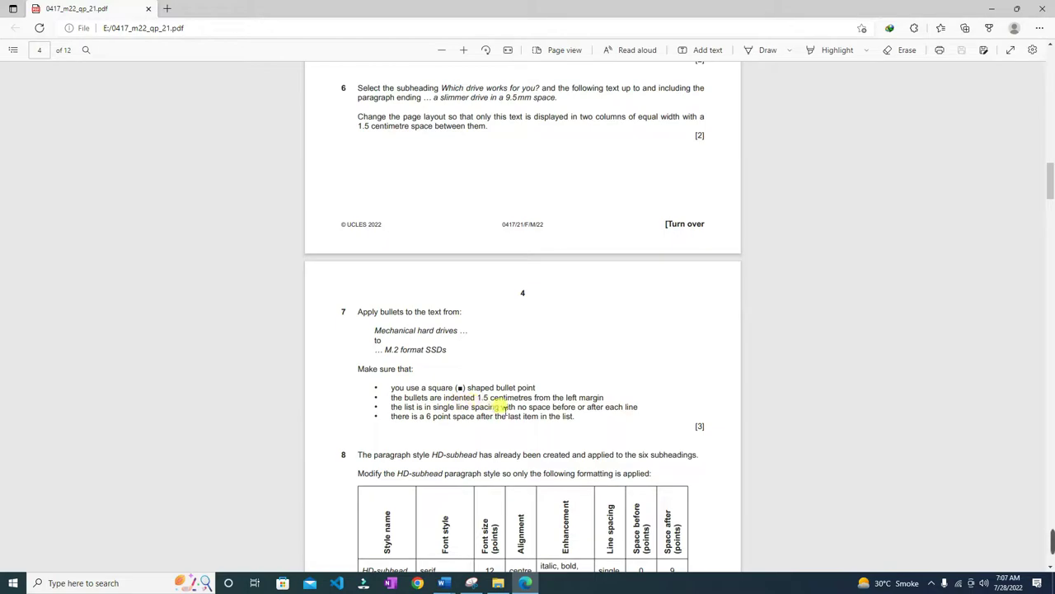
left_click(444, 583)
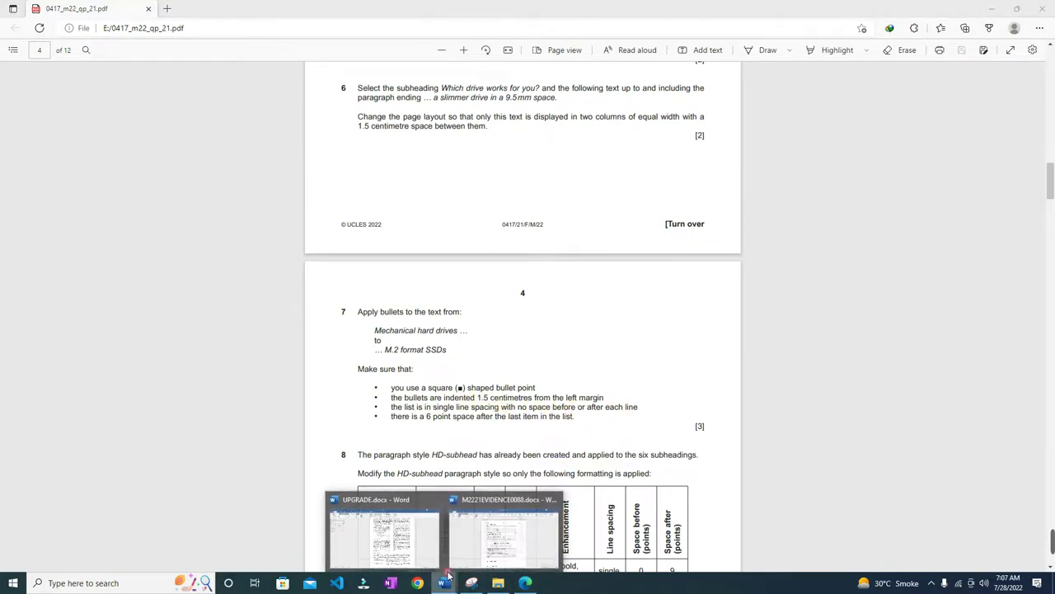
left_click(423, 538)
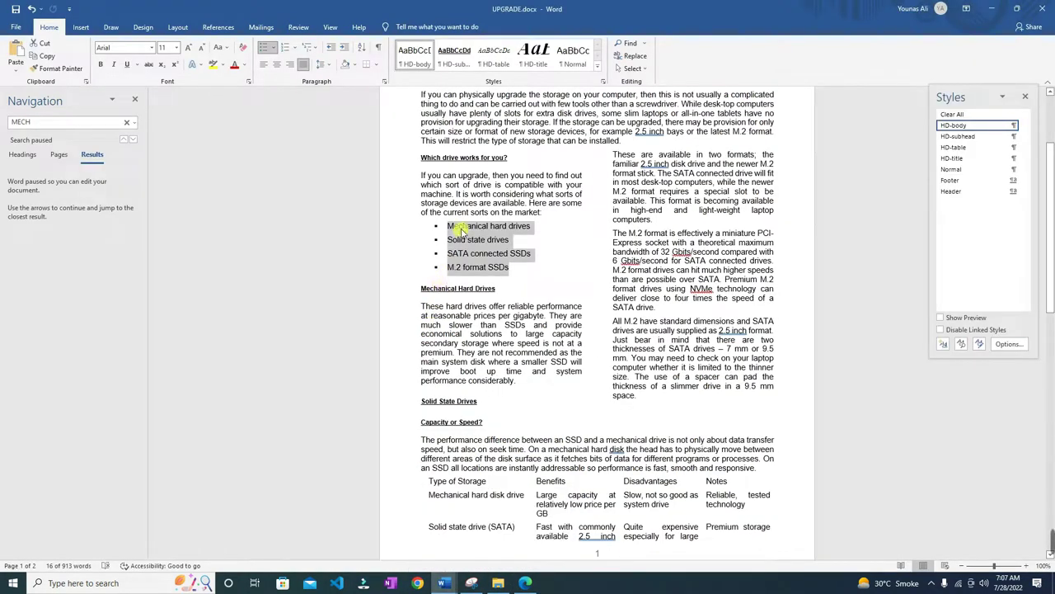
Step: Set the list's Special indent to (none), left indent to 1.5 cm and spacing after to 0 pt
left_click(385, 81)
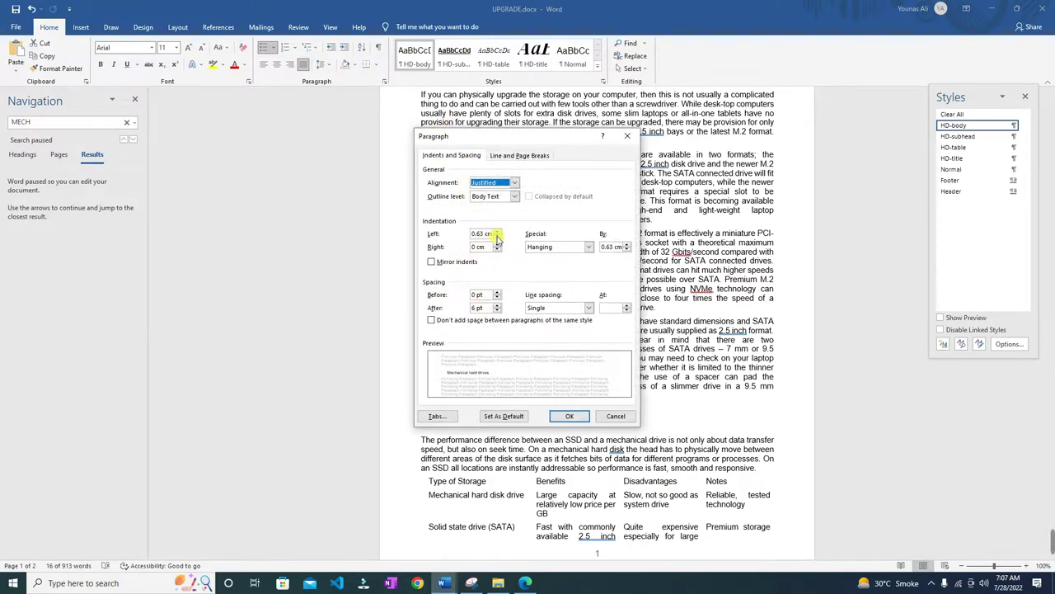
left_click(525, 582)
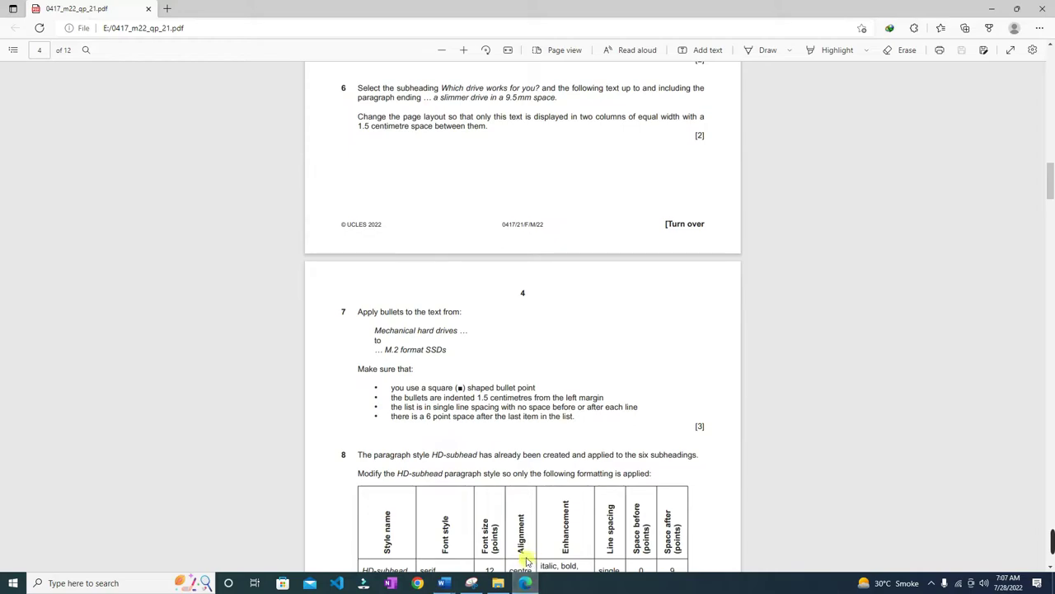
left_click(444, 583)
left_click(383, 534)
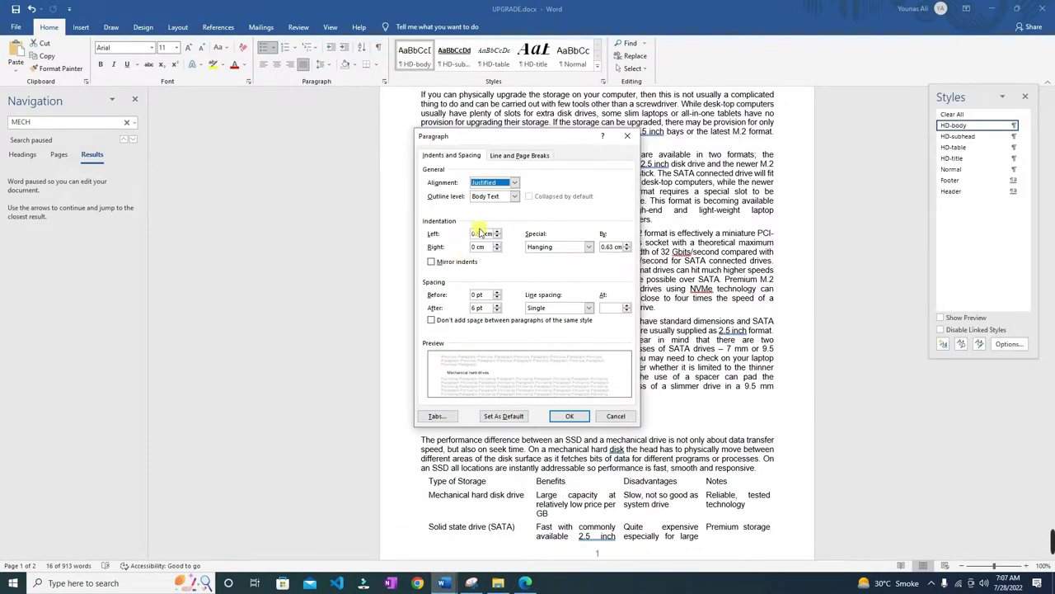
left_click(580, 246)
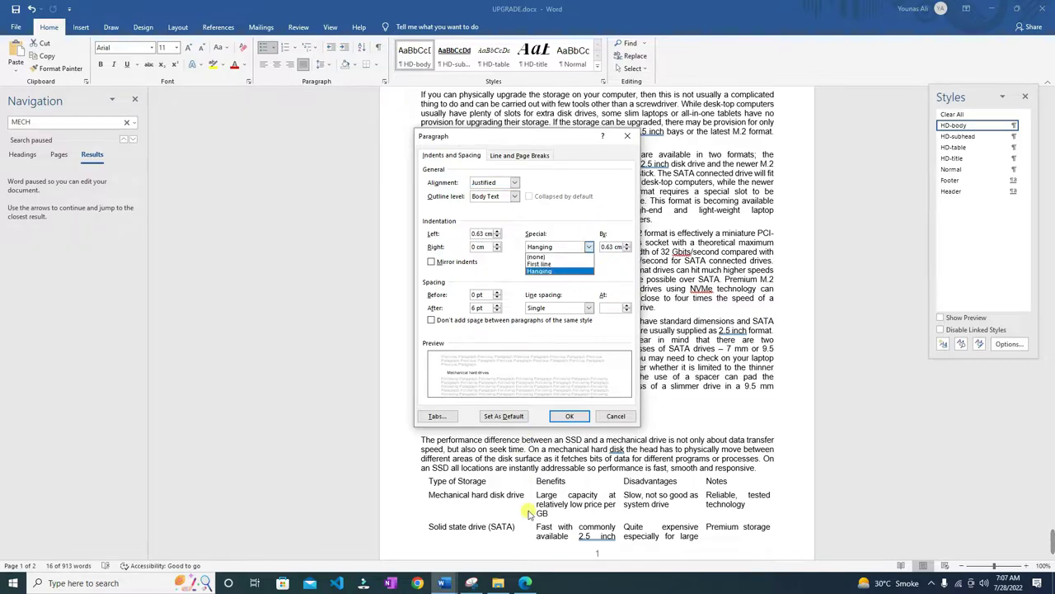
left_click(525, 583)
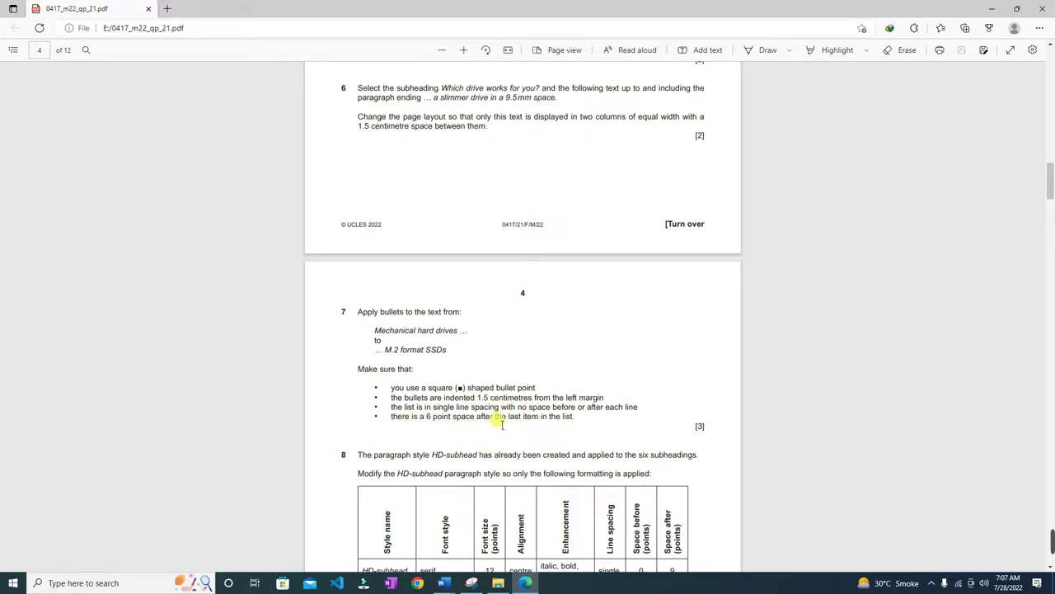
left_click(444, 583)
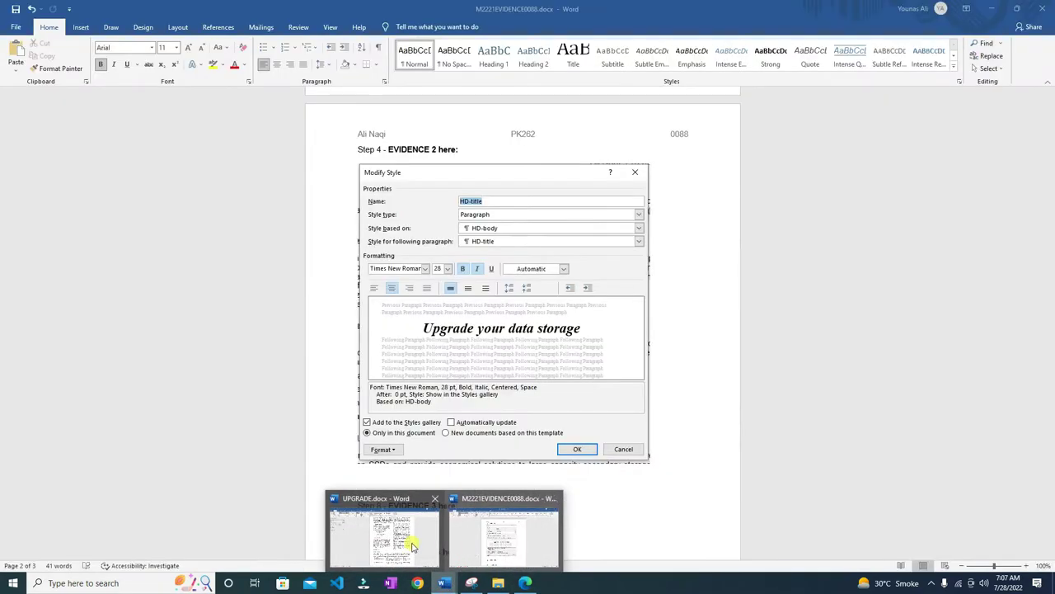
left_click(427, 546)
left_click(589, 248)
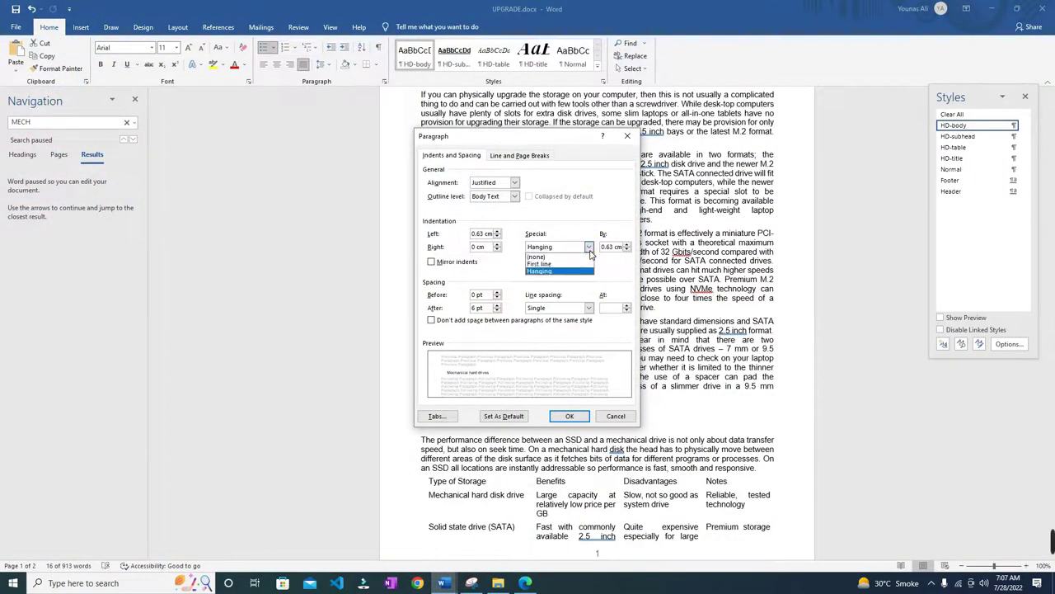
left_click(559, 257)
left_click(497, 232)
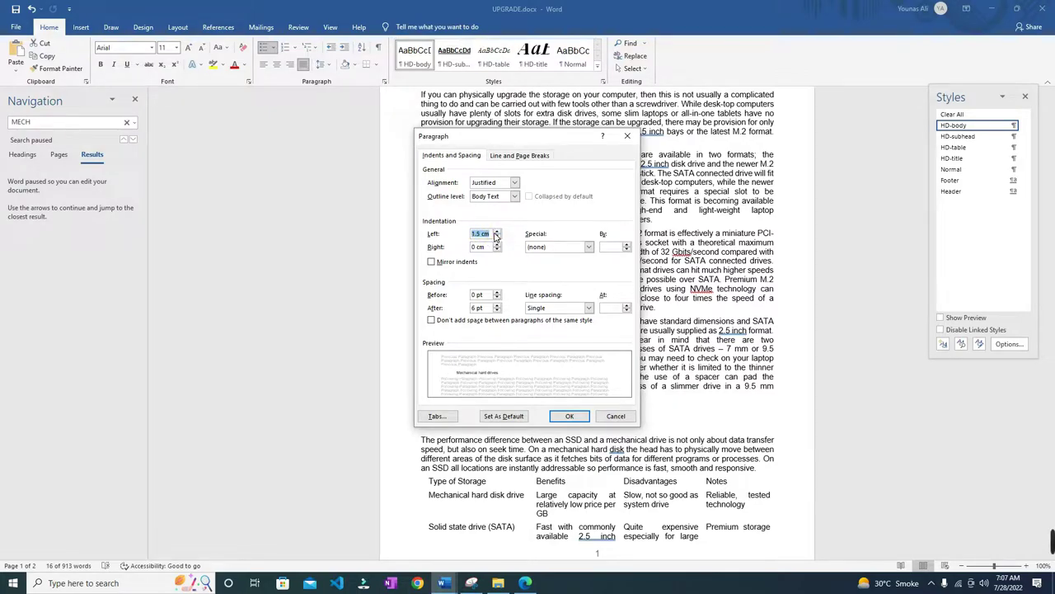
left_click(478, 309)
Step: Apply the 1.5 cm list indent and give the last bullet, M.2 format SSDs, 6 pt space after
left_click(568, 415)
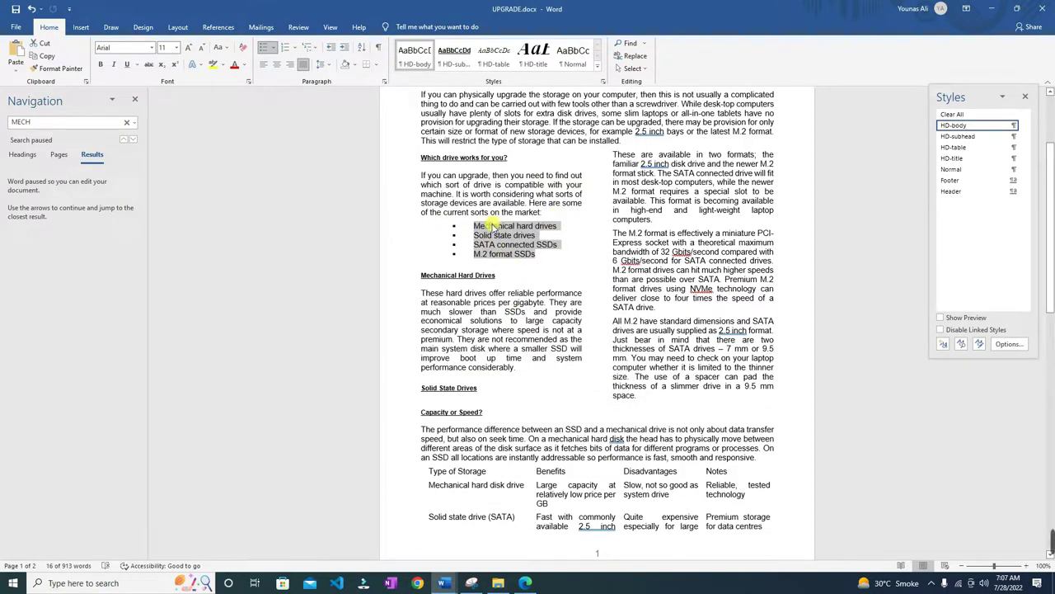
left_click(512, 273)
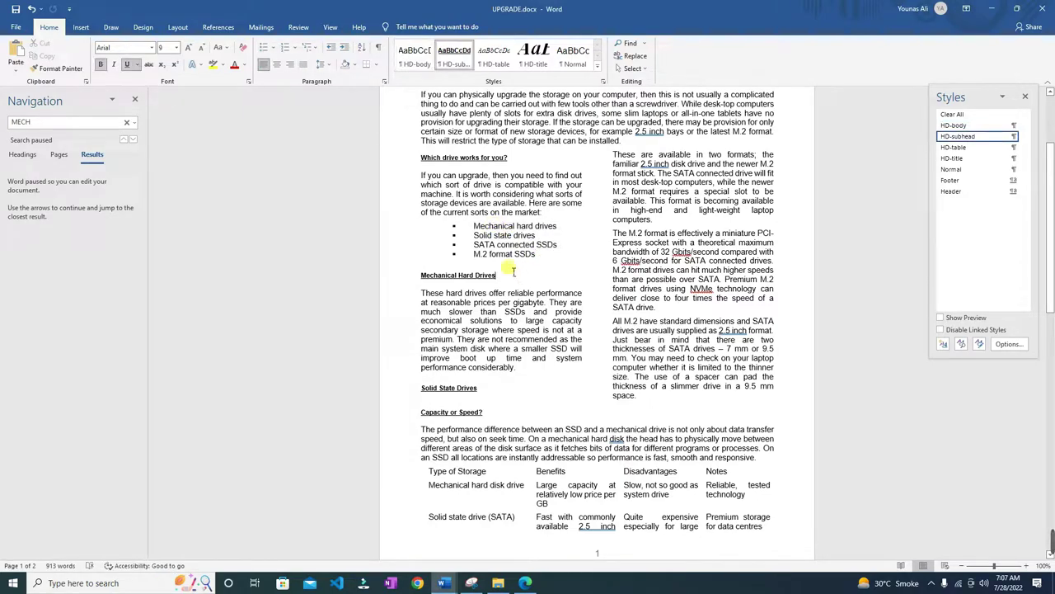
left_click(538, 260, "shift")
left_click(550, 261)
double_click(532, 255)
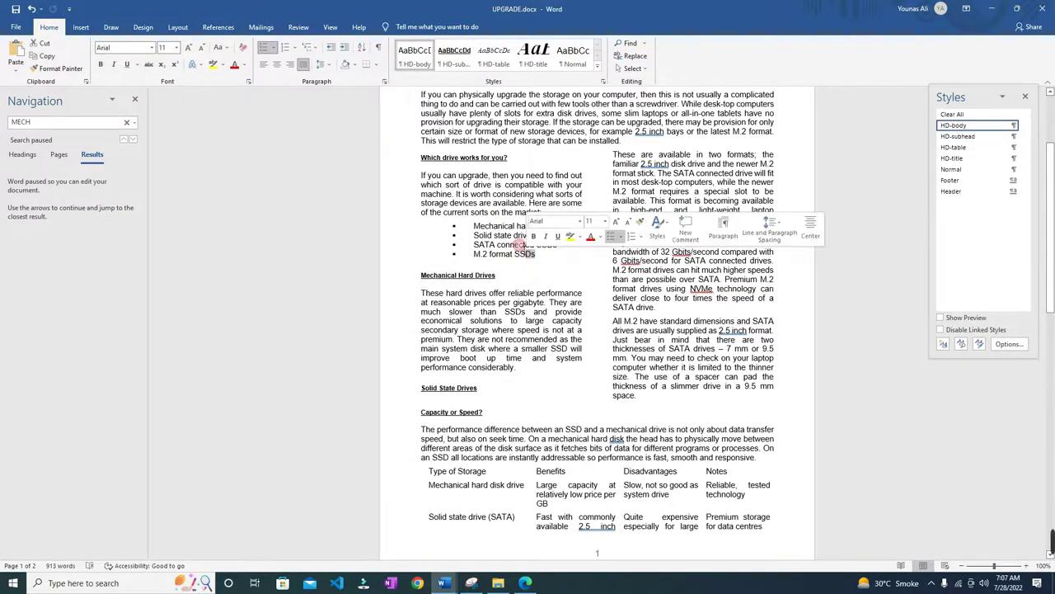
left_click(384, 84)
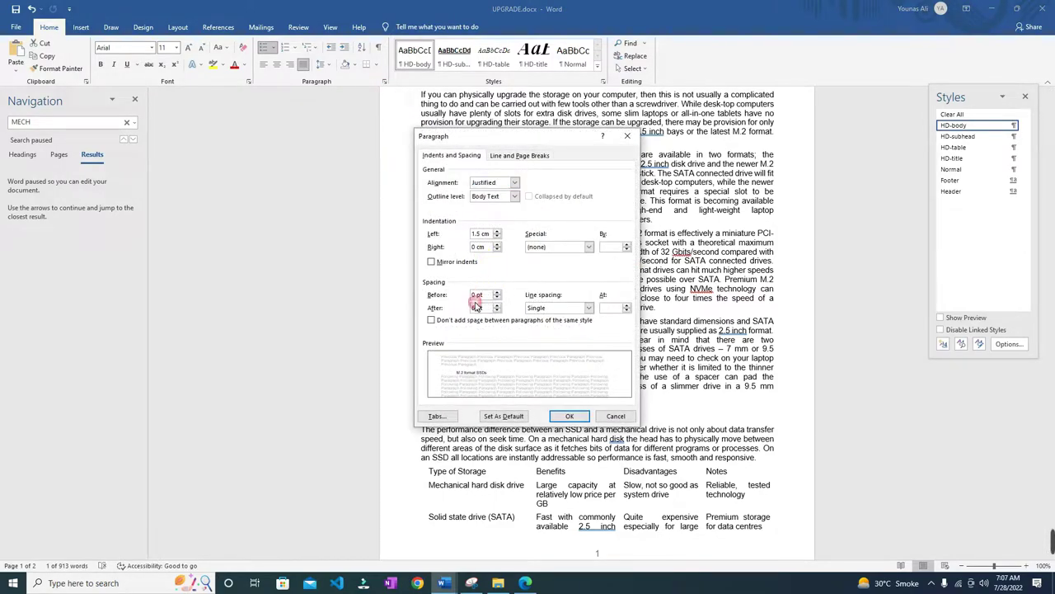
left_click(569, 415)
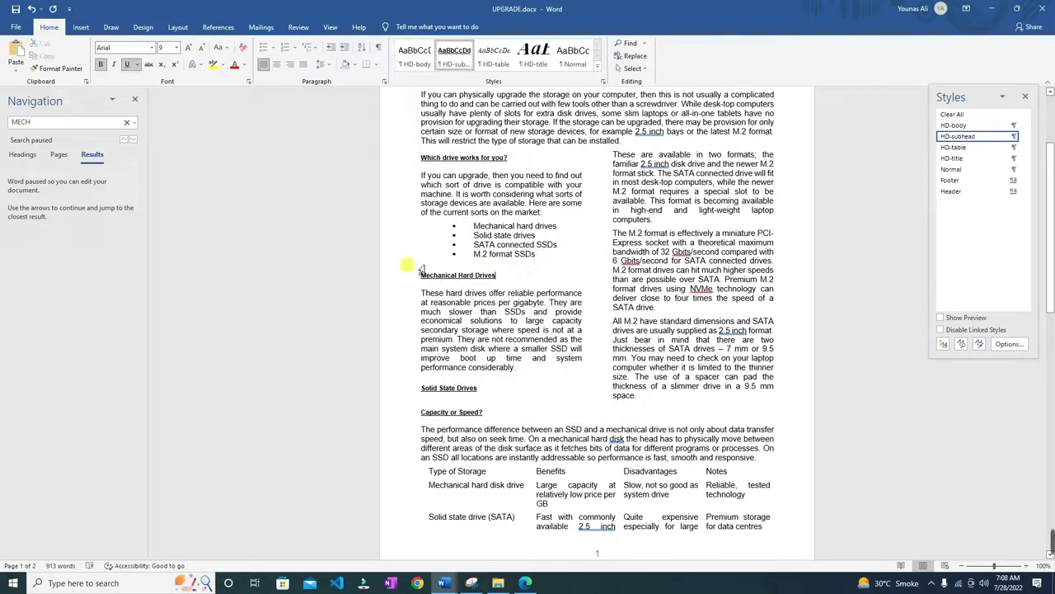
Step: Recheck that the M.2 format SSDs bullet has 6 pt after and 0 pt before
left_click(387, 321)
double_click(528, 254)
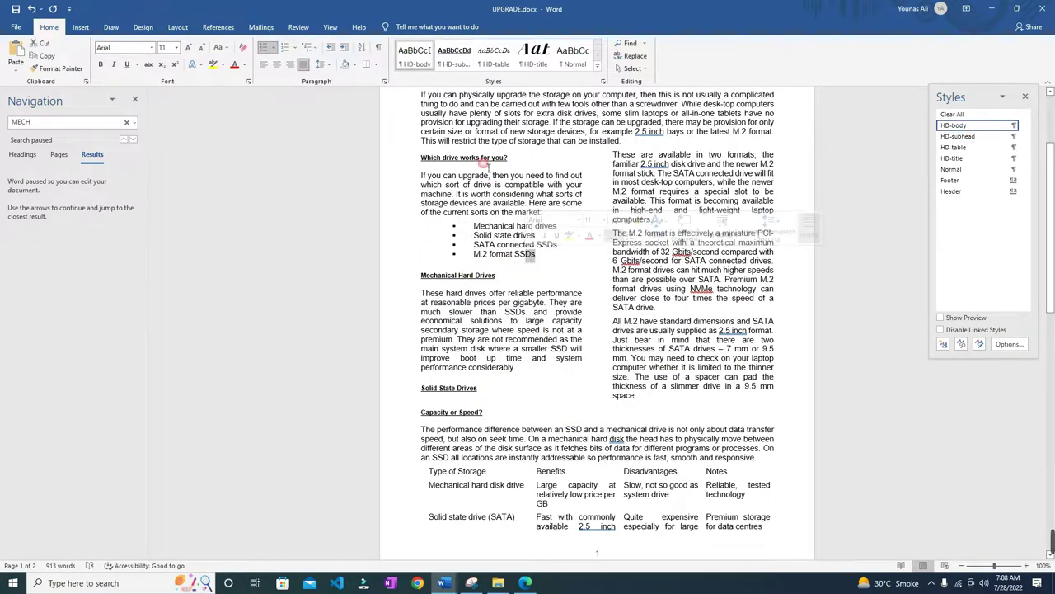
left_click(384, 82)
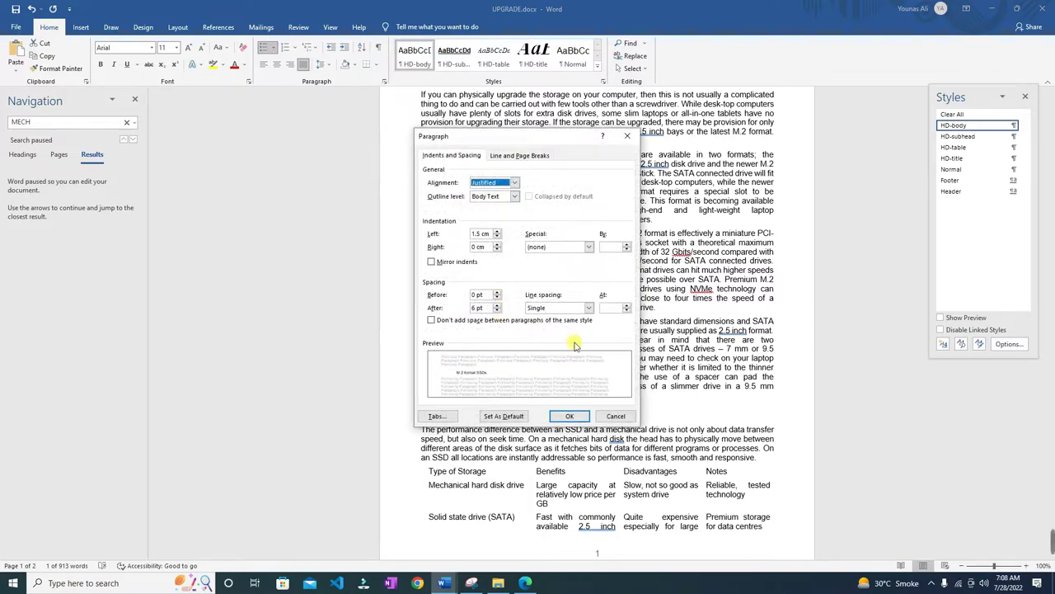
left_click(615, 414)
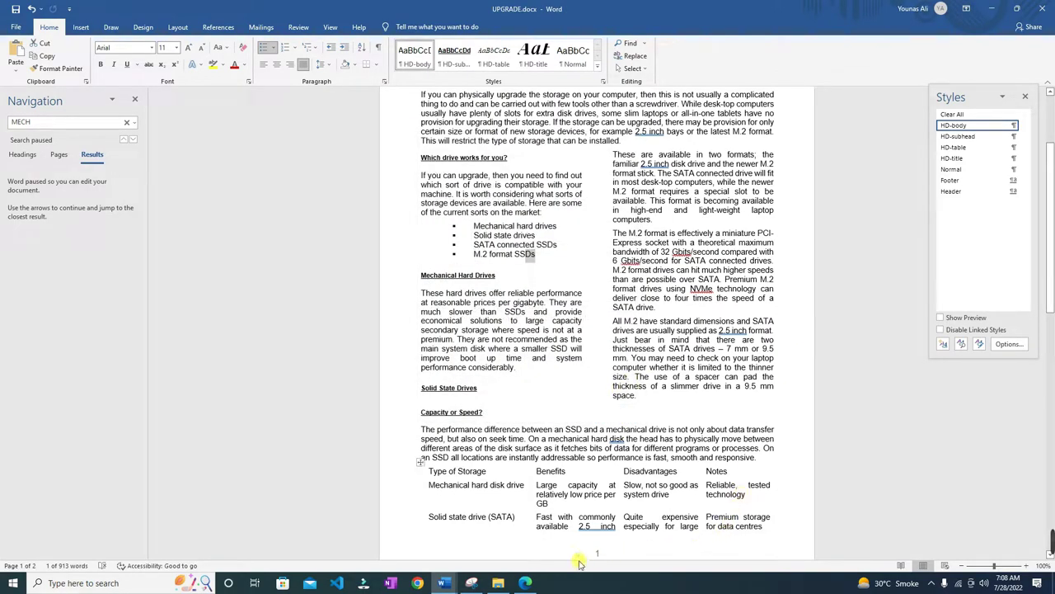
left_click(526, 583)
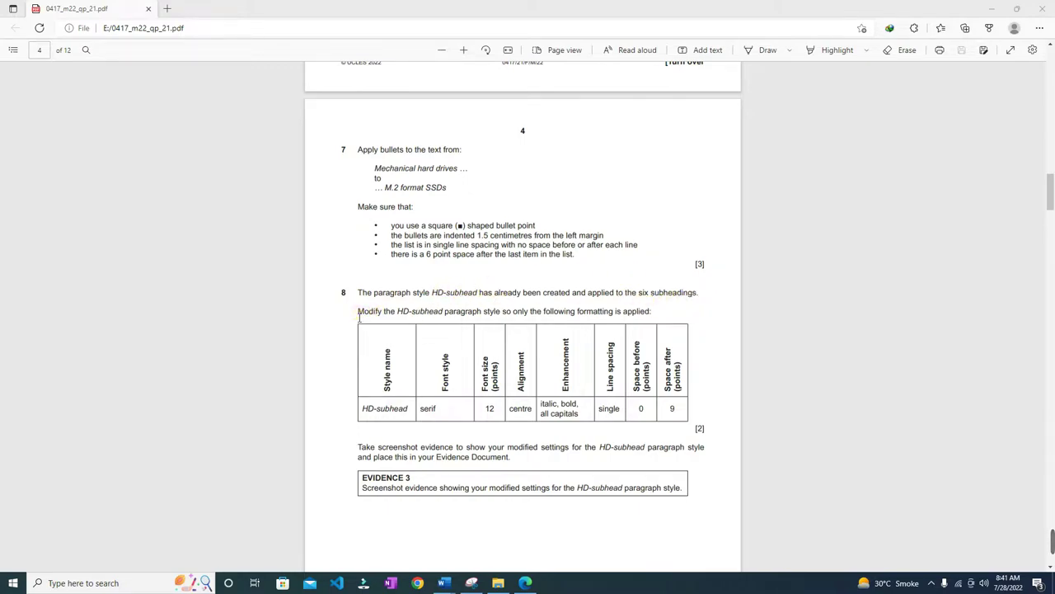
Step: Highlight the HD-subhead style name in question 8's table in the PDF
left_click_drag(359, 318, 383, 316)
left_click(419, 378)
left_click_drag(369, 416, 417, 416)
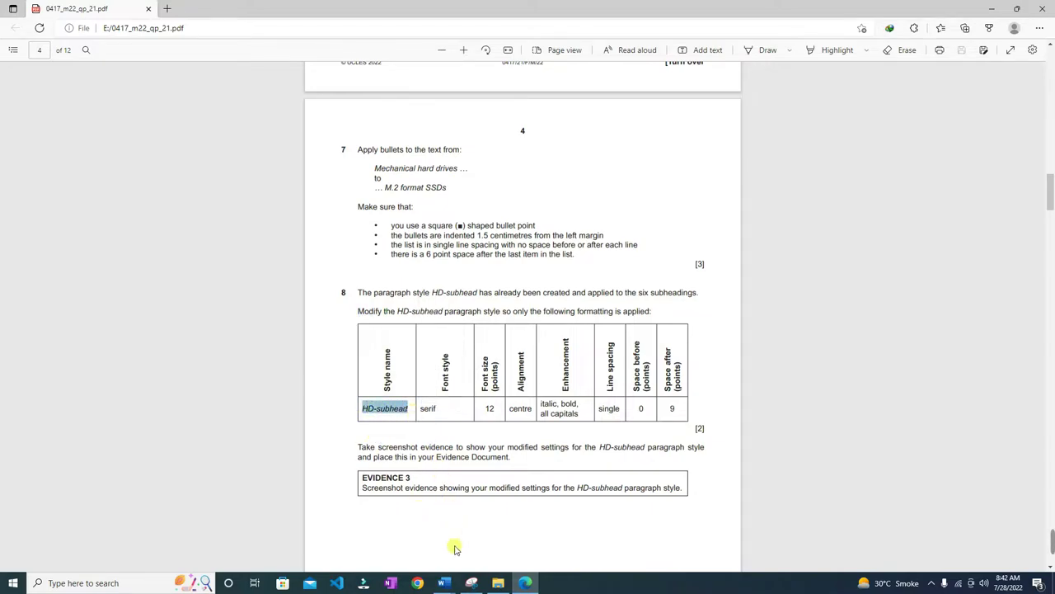
Step: Return to UPGRADE.docx and pick HD-subhead in the Styles pane
mouse_move(445, 582)
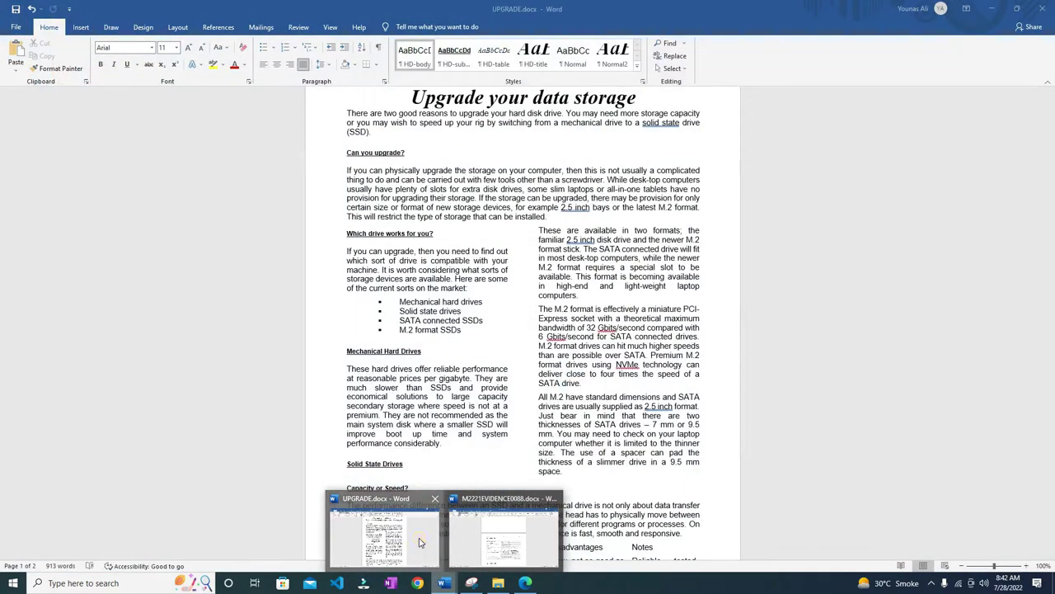
left_click(404, 540)
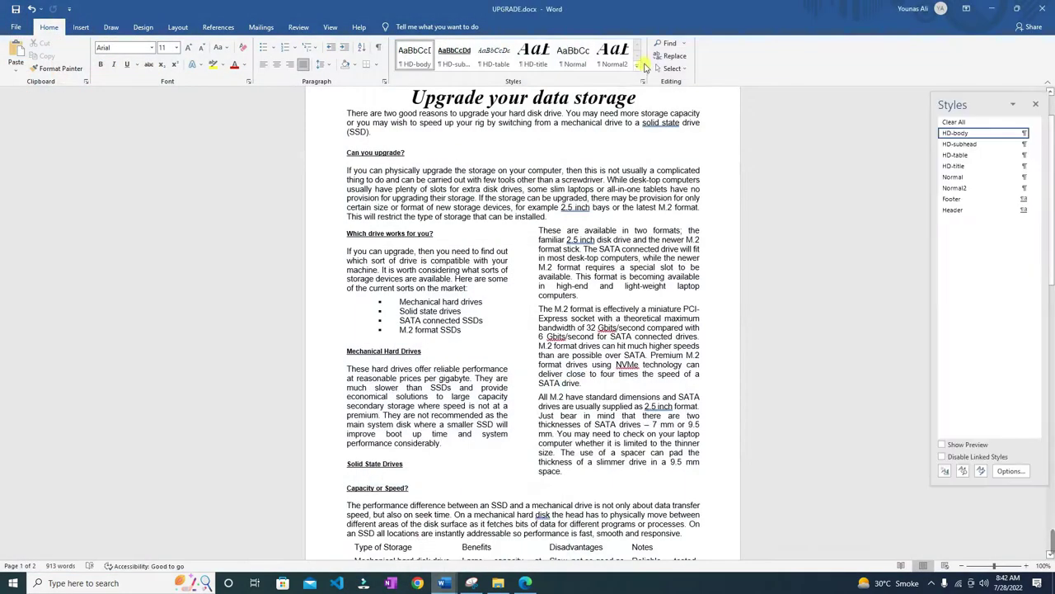
left_click(969, 145)
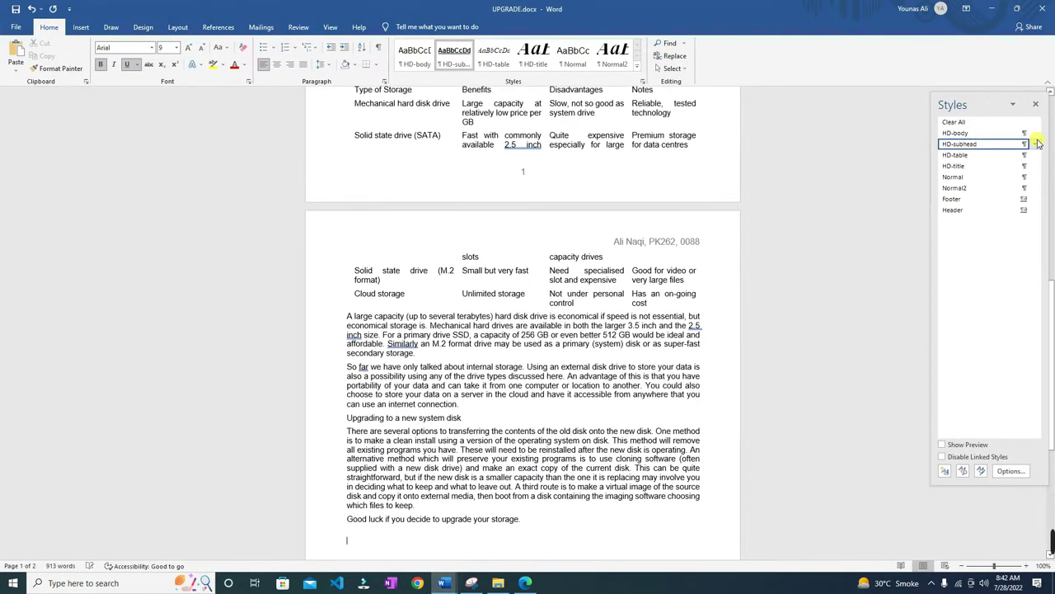
scroll(719, 333, "down", 3)
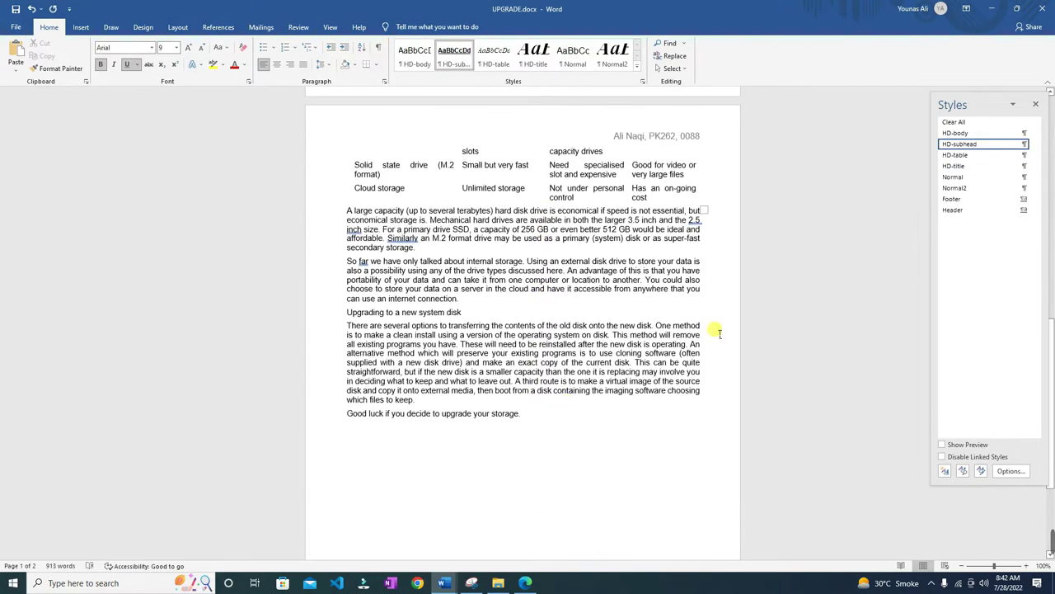
Step: Modify HD-subhead to use Times New Roman, 12 pt, centred
left_click(1024, 144)
left_click(948, 179)
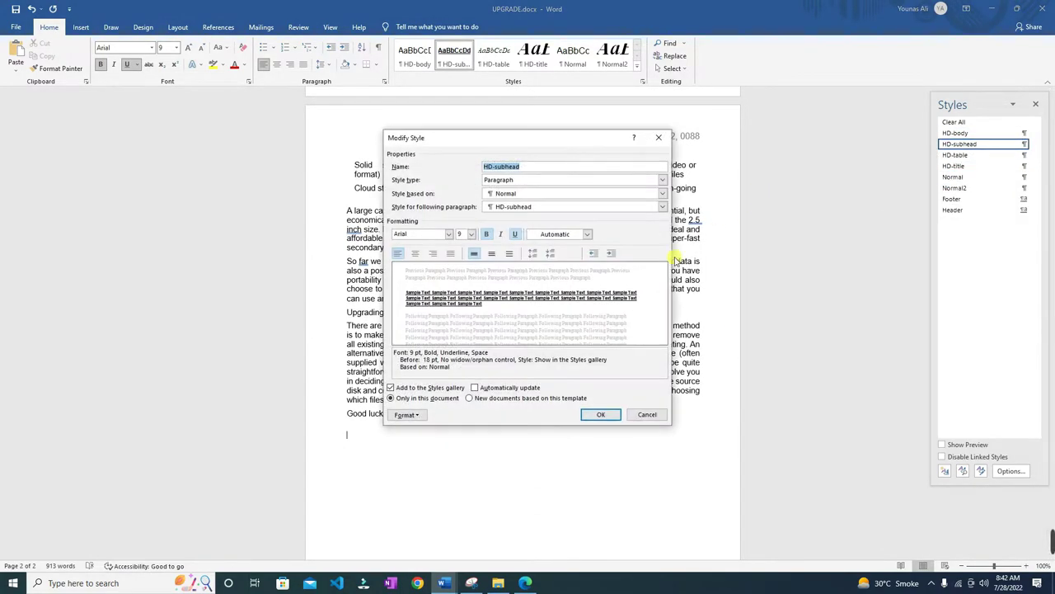
left_click(525, 583)
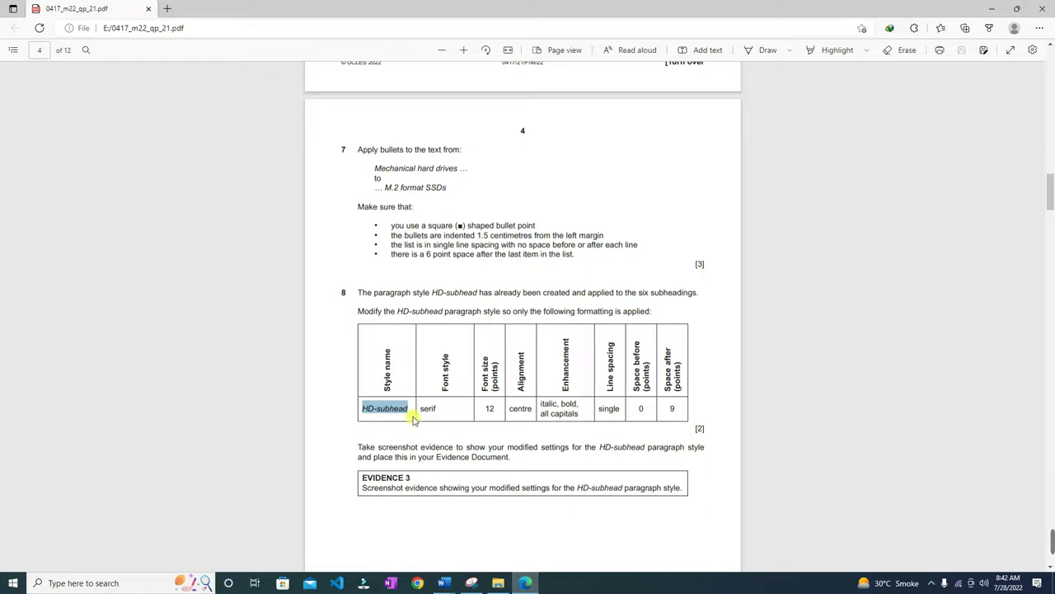
left_click(444, 583)
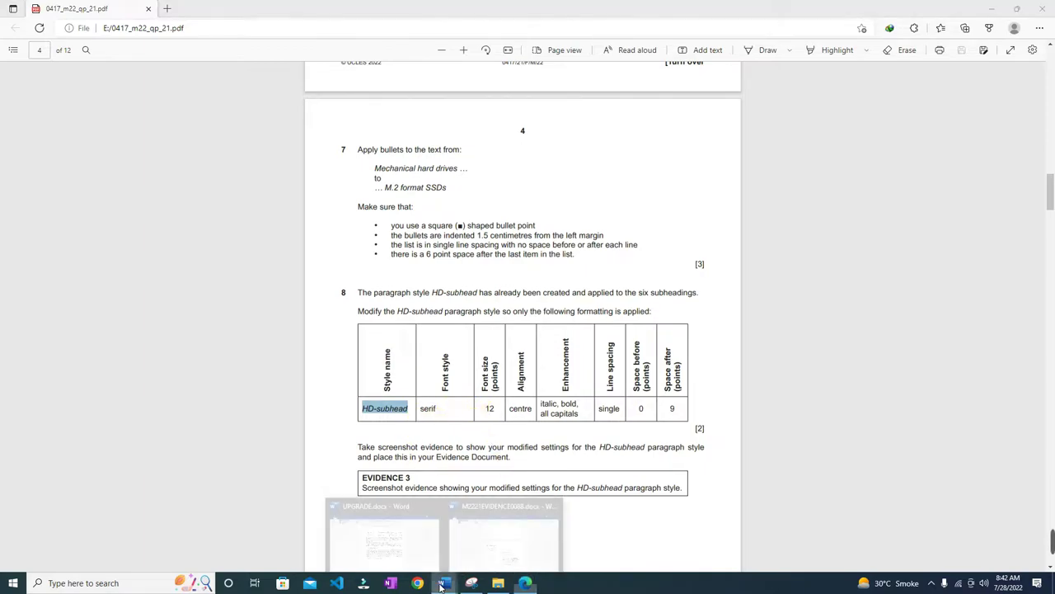
left_click(412, 238)
type("Times New Roman")
type("12")
left_click(466, 235)
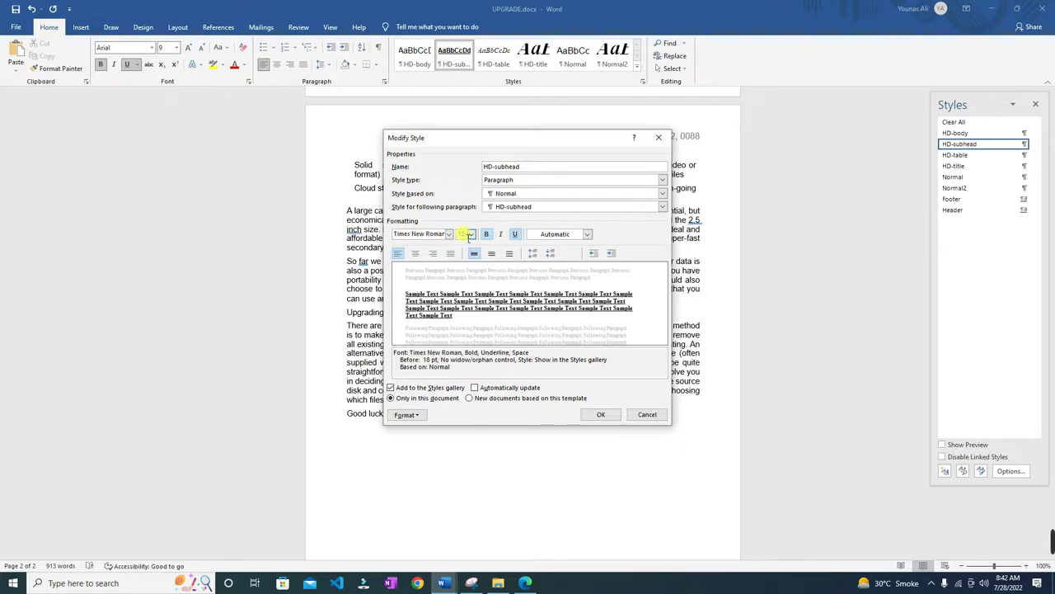
left_click(415, 254)
Step: After checking the question, make HD-subhead italic, not underlined, and automatically updating
left_click(515, 585)
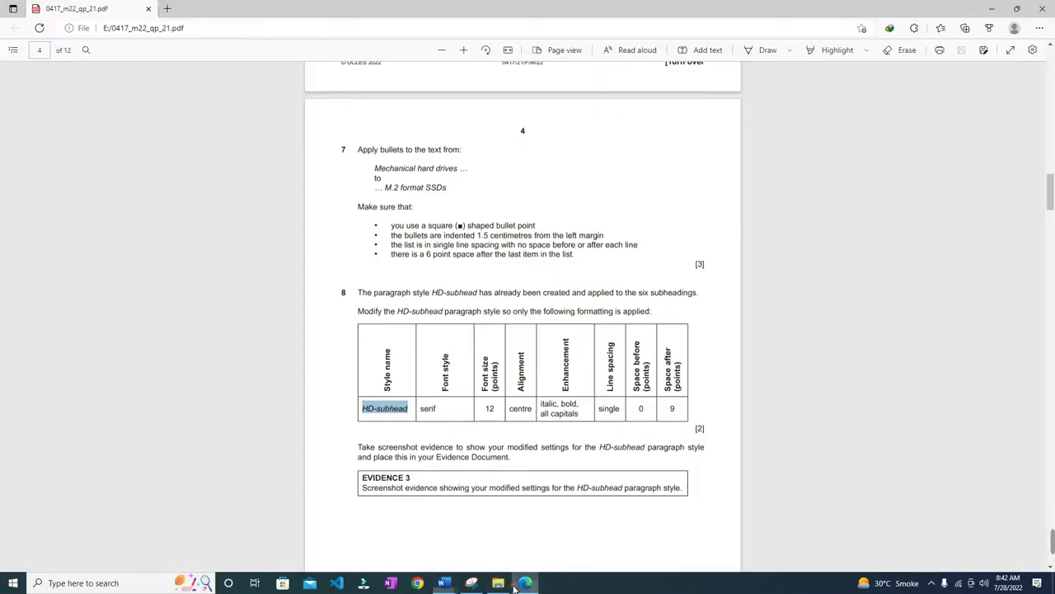
scroll(487, 472, "up", 4)
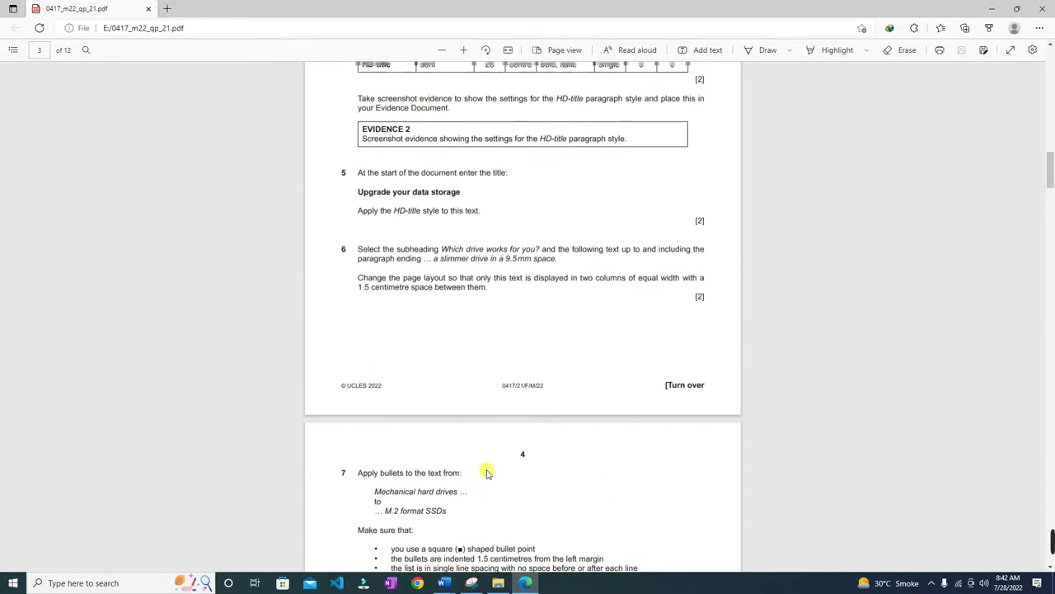
scroll(481, 443, "up", 3)
scroll(504, 354, "down", 6)
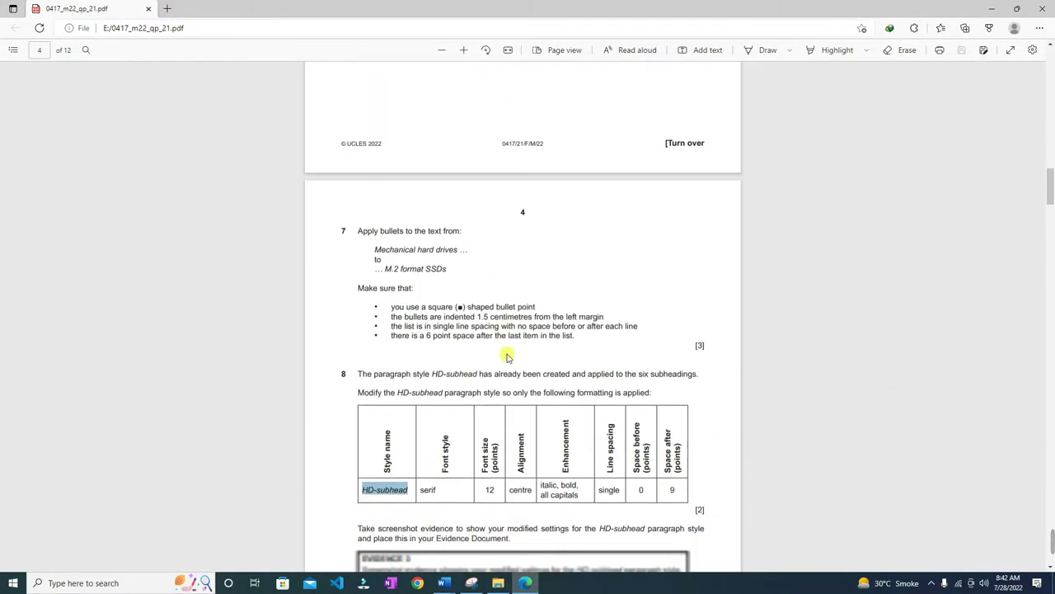
scroll(507, 356, "down", 2)
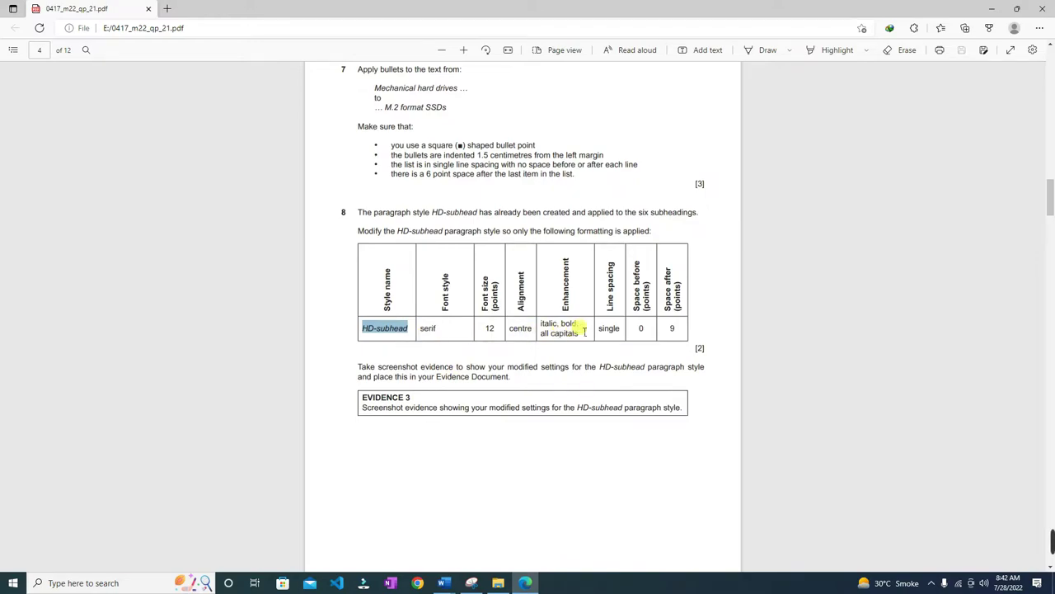
mouse_move(442, 581)
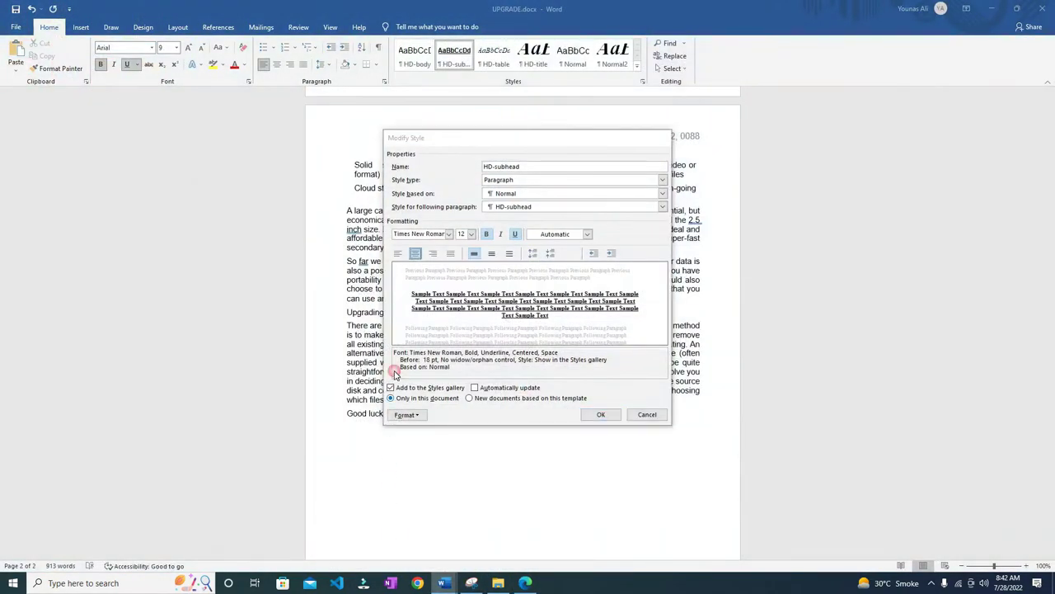
left_click(392, 538)
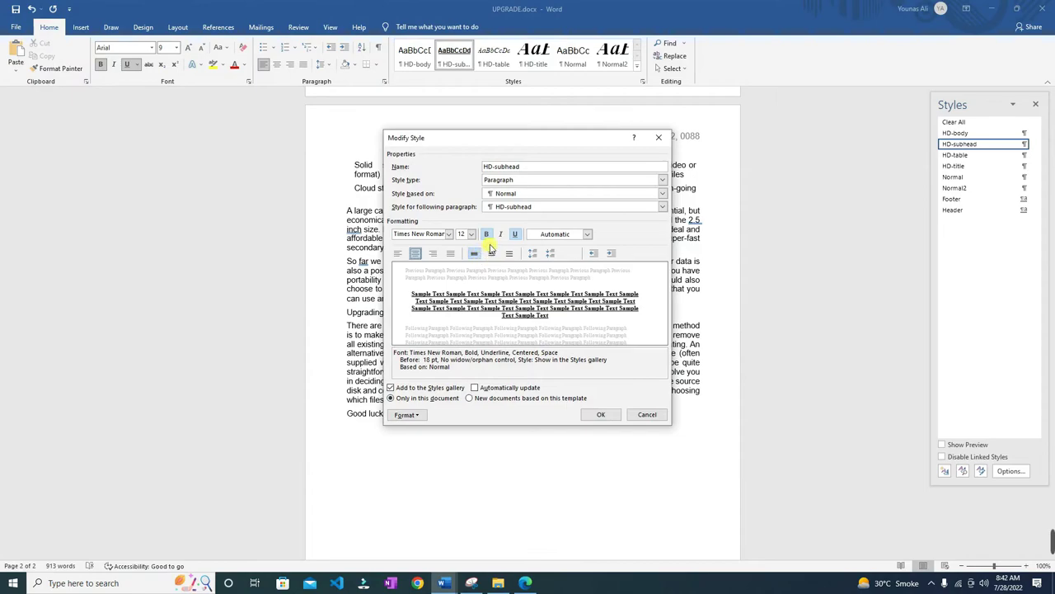
left_click(499, 235)
left_click(513, 235)
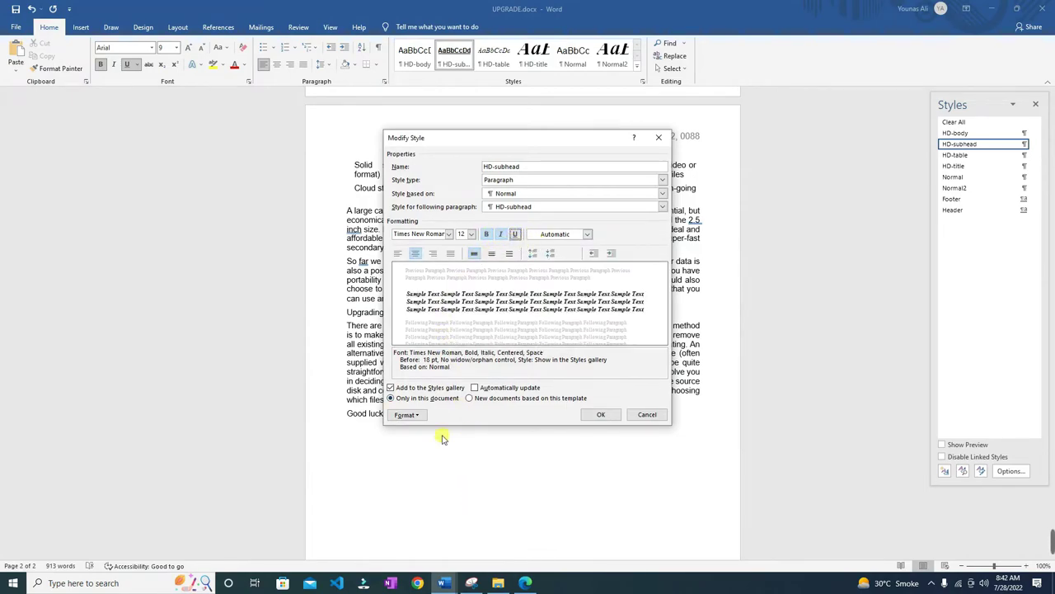
left_click(475, 387)
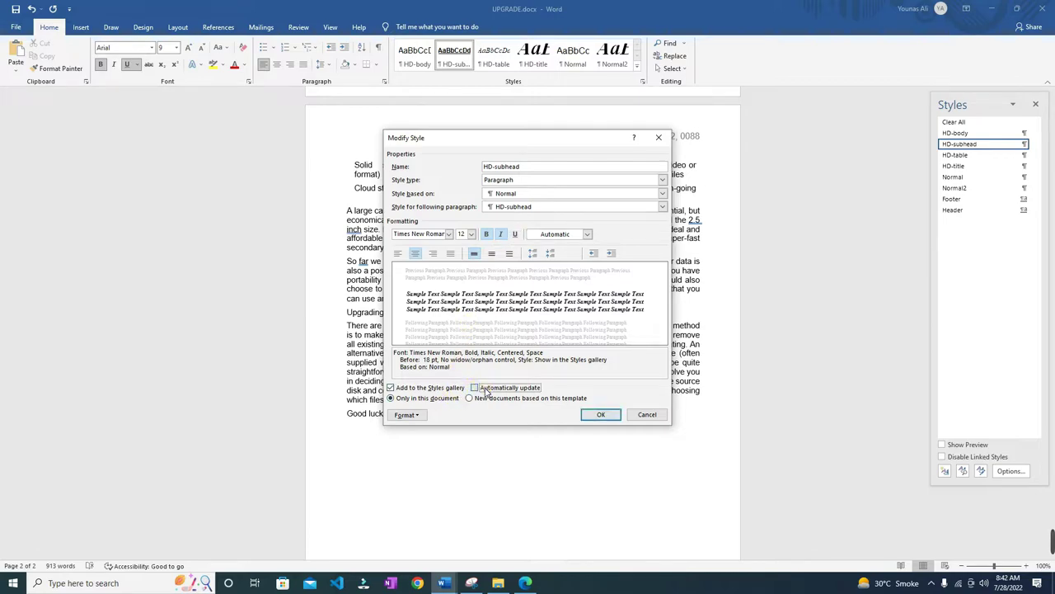
Step: Turn on All caps in HD-subhead's font settings
left_click(409, 414)
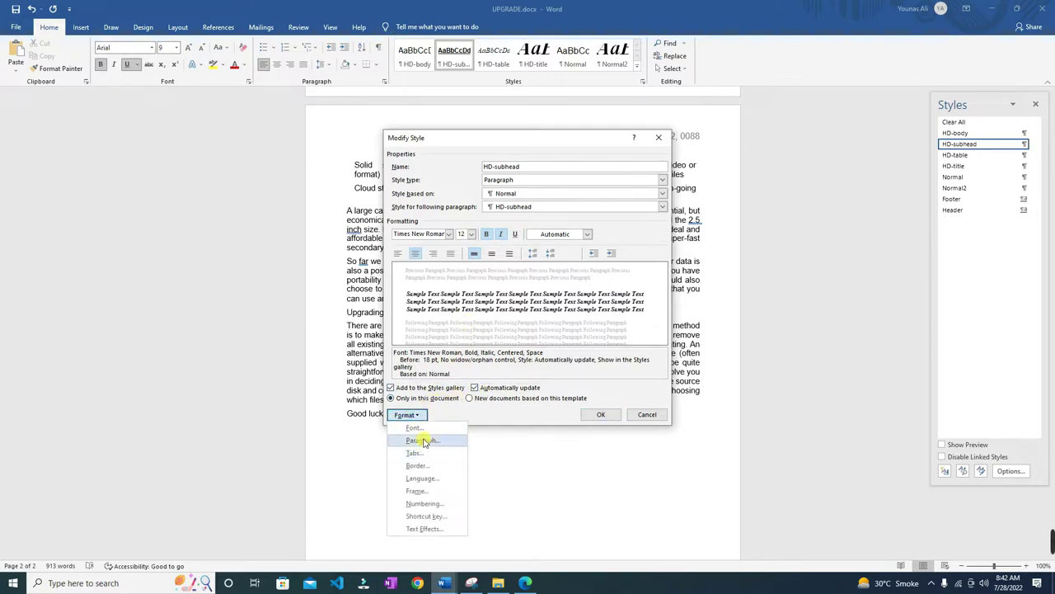
left_click(415, 428)
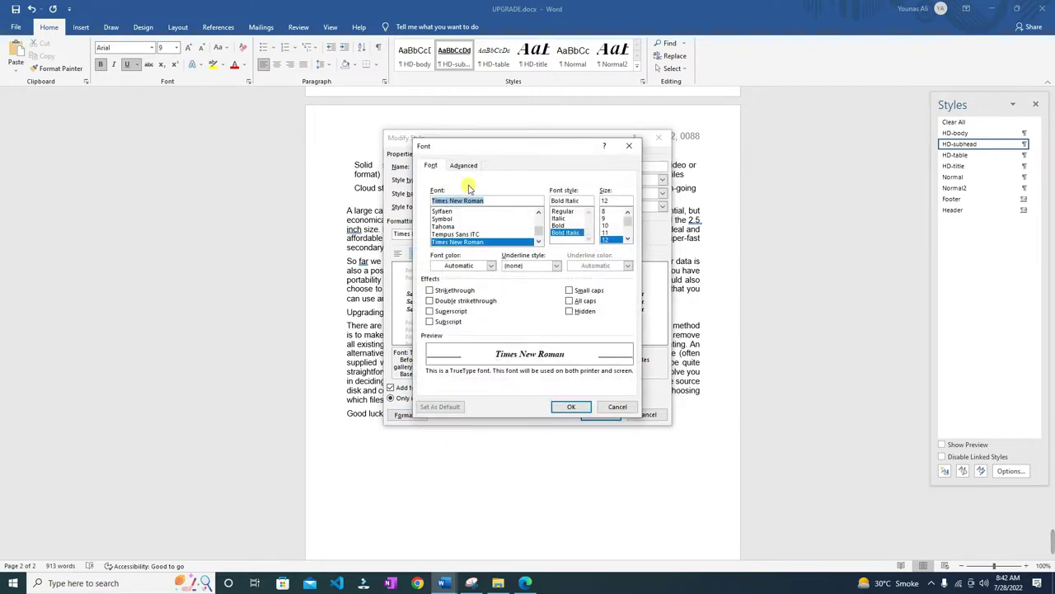
left_click(568, 301)
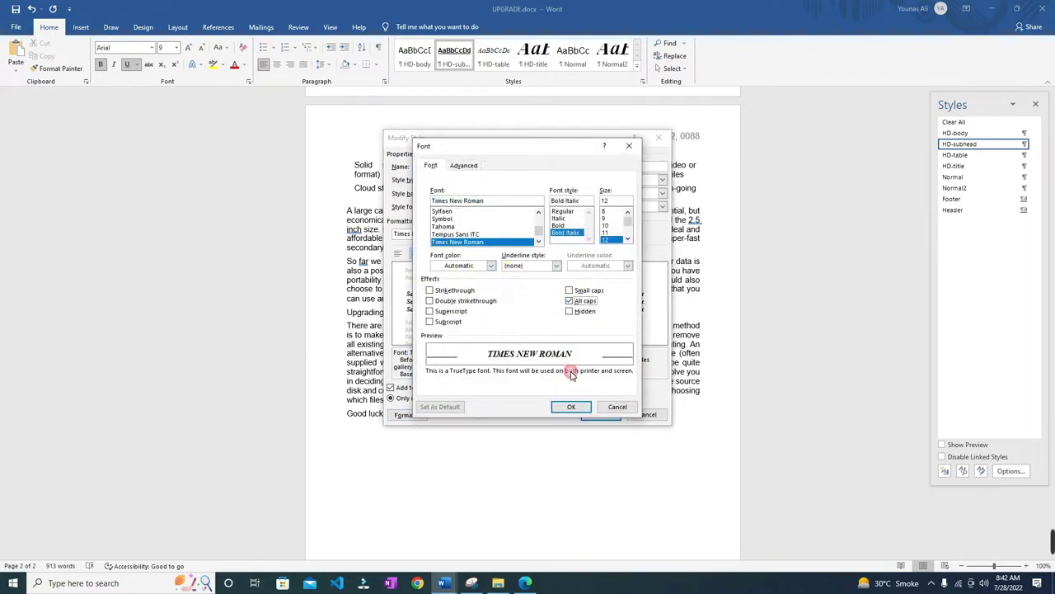
left_click(570, 406)
left_click(524, 582)
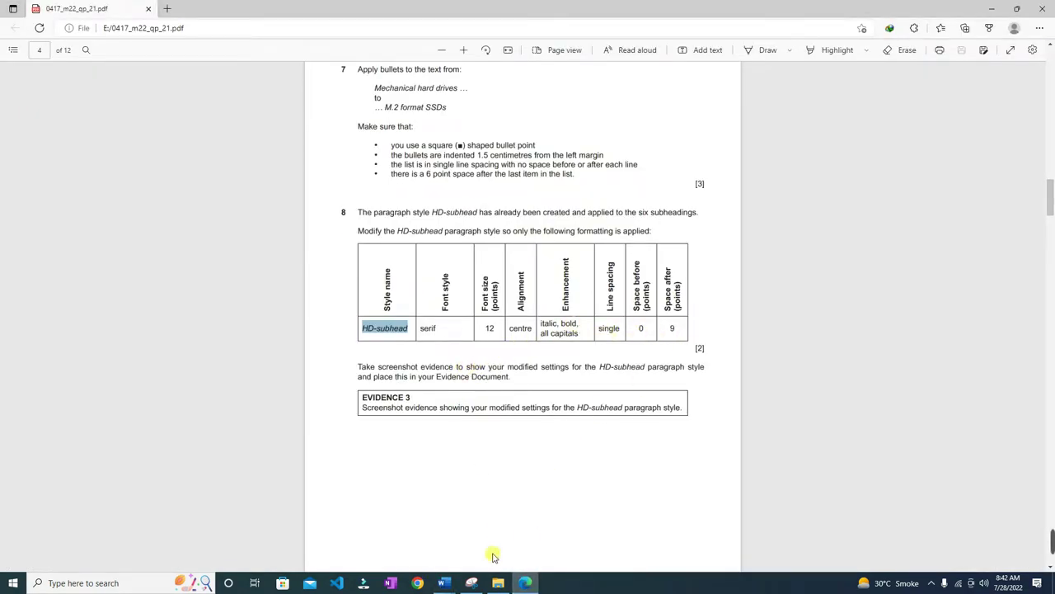
left_click(444, 582)
left_click(412, 519)
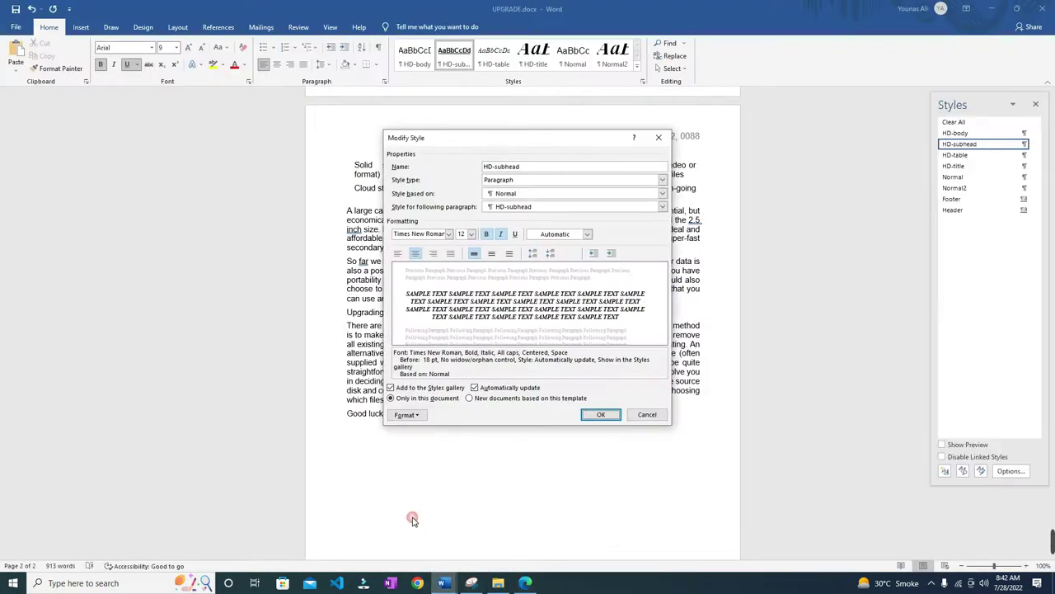
Step: Give HD-subhead 0 pt spacing before and 9 pt after with single line spacing
left_click(408, 414)
left_click(421, 441)
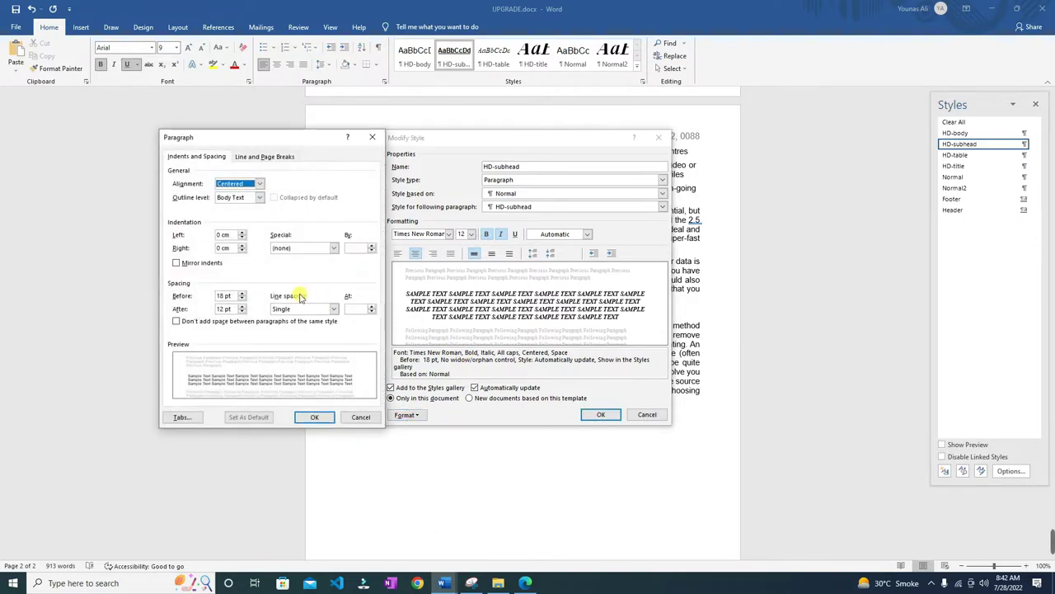
left_click(223, 296)
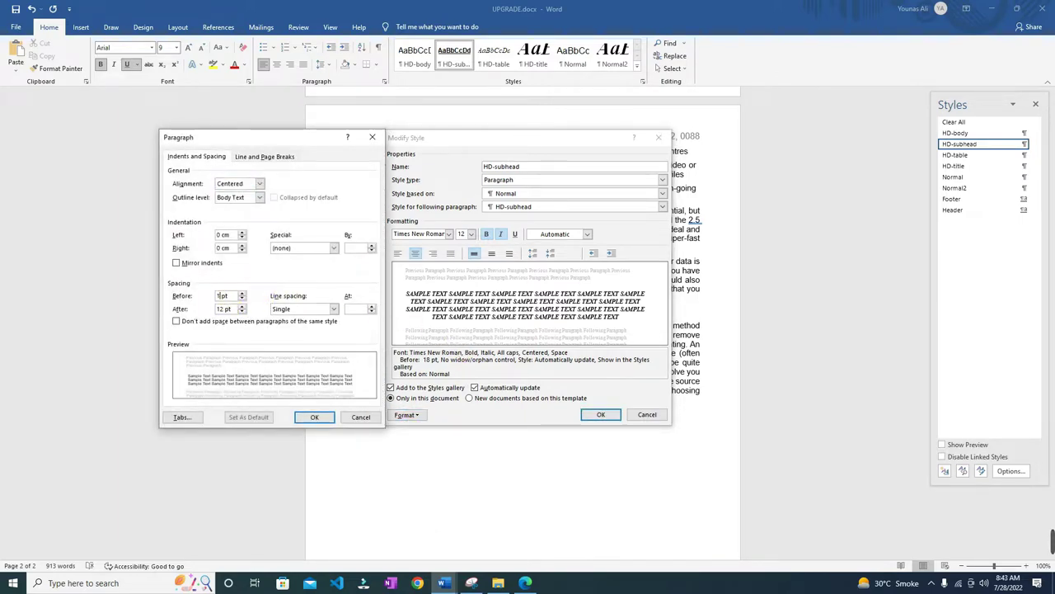
left_click(224, 310)
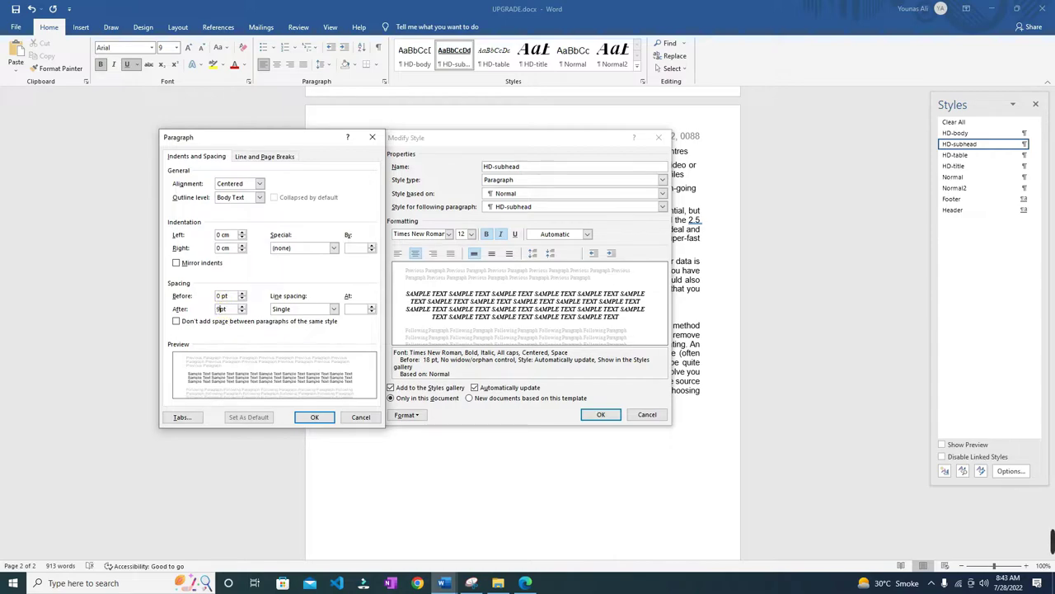
left_click_drag(274, 125, 233, 126)
left_click(273, 422)
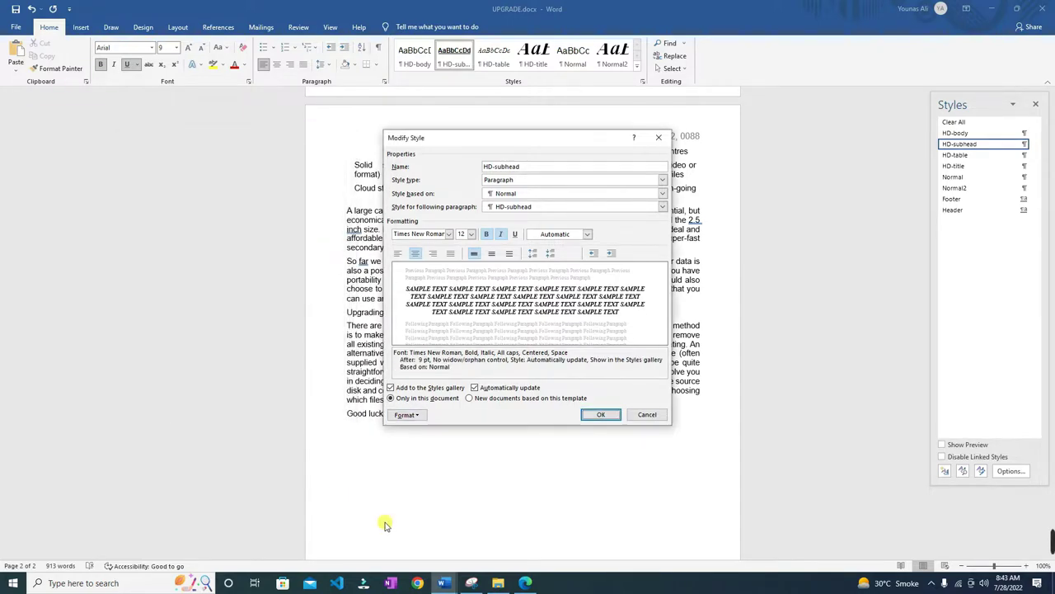
left_click(525, 583)
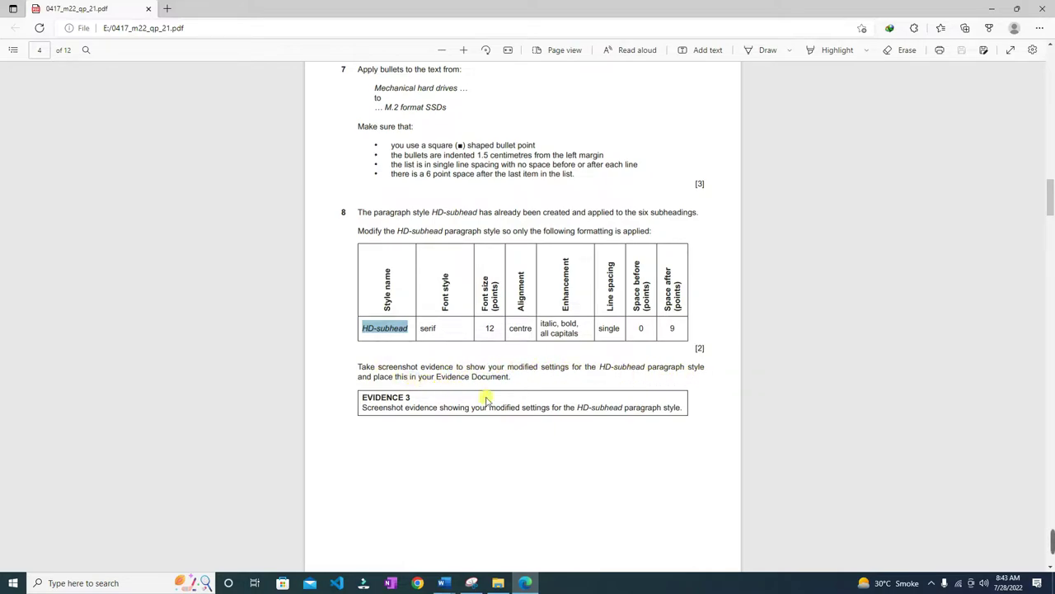
left_click(443, 583)
left_click(416, 553)
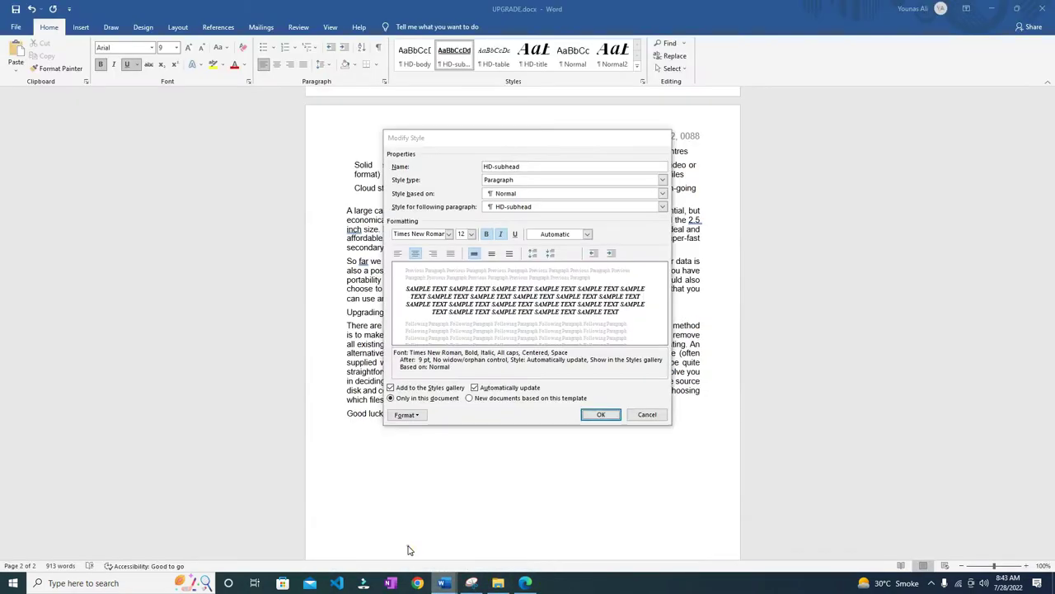
left_click(426, 415)
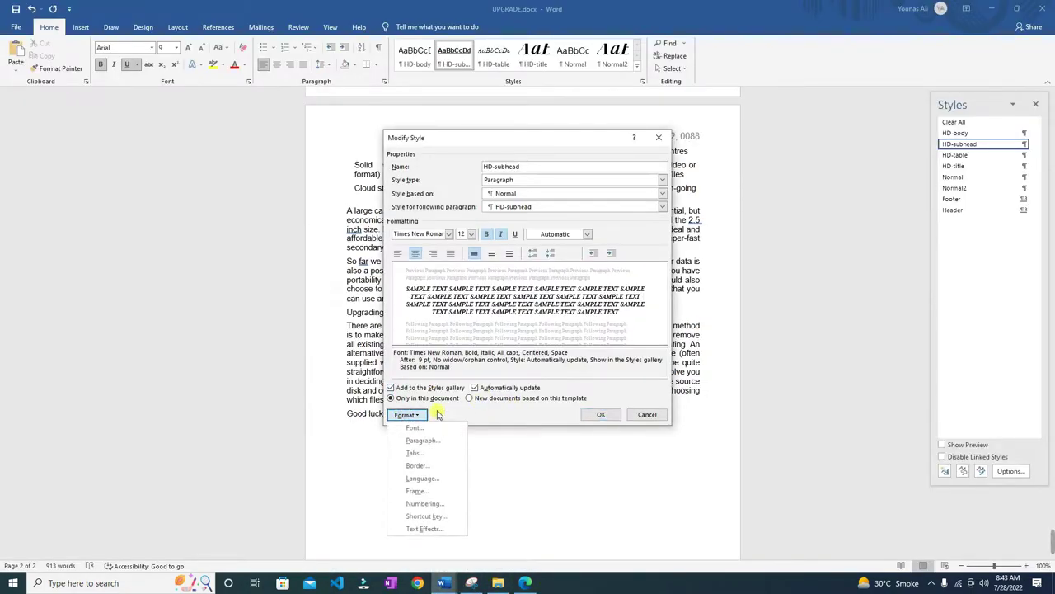
Step: Open HD-subhead's paragraph settings, move them beside the style dialog, and close them
left_click(422, 440)
left_click_drag(241, 145, 275, 139)
left_click(415, 415)
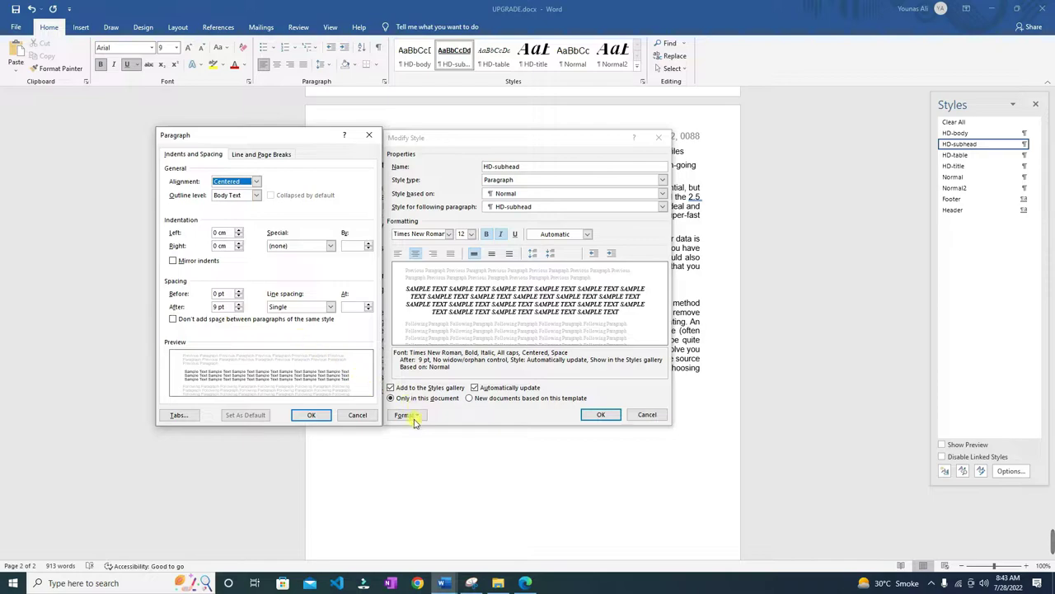
left_click(369, 135)
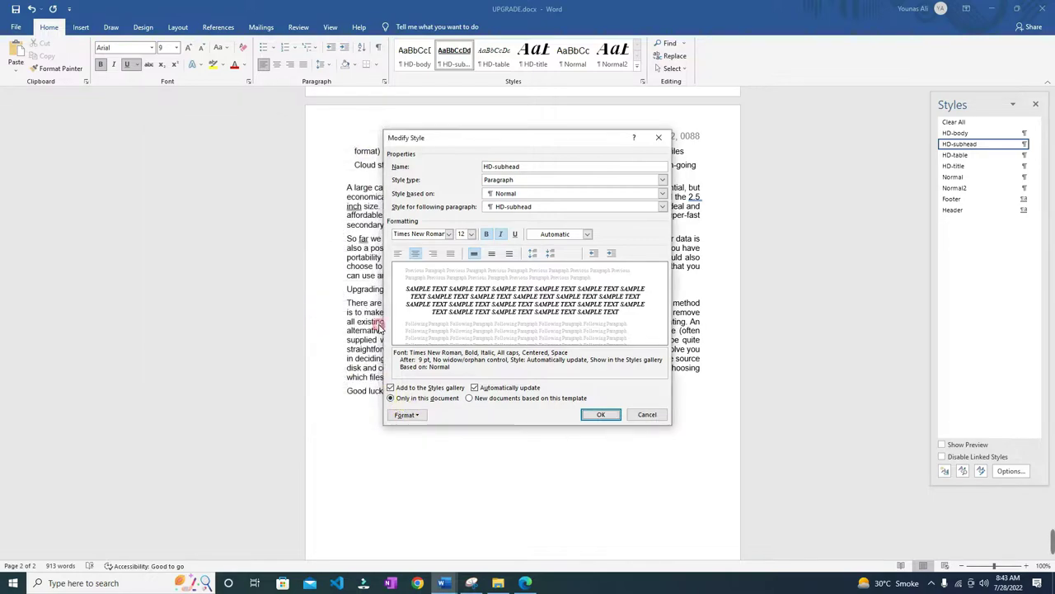
Step: Review HD-subhead's font settings without changes, then reopen its paragraph settings
left_click(407, 415)
left_click(417, 432)
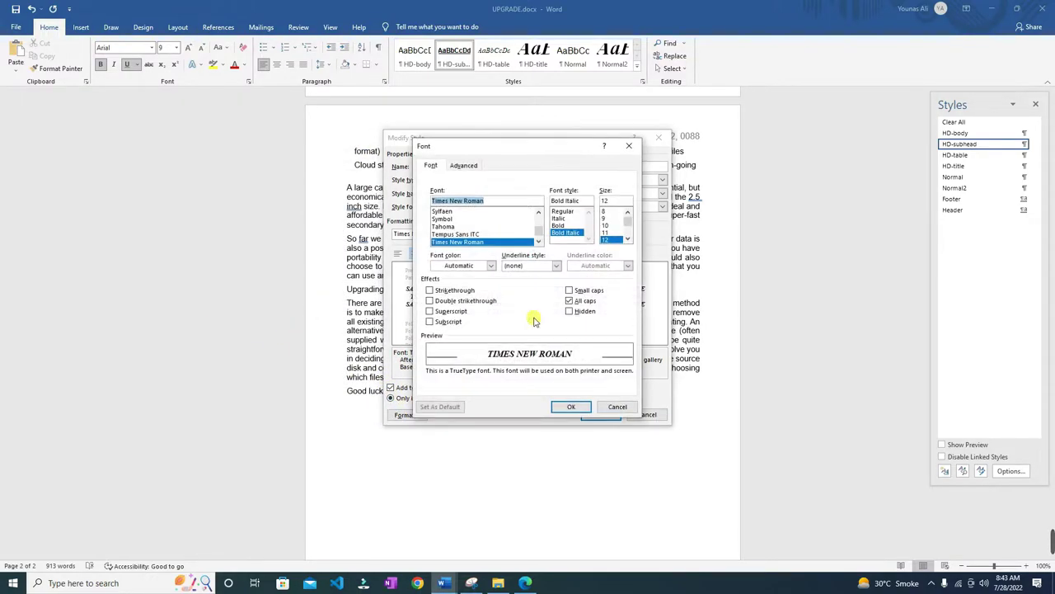
left_click(616, 406)
left_click(406, 415)
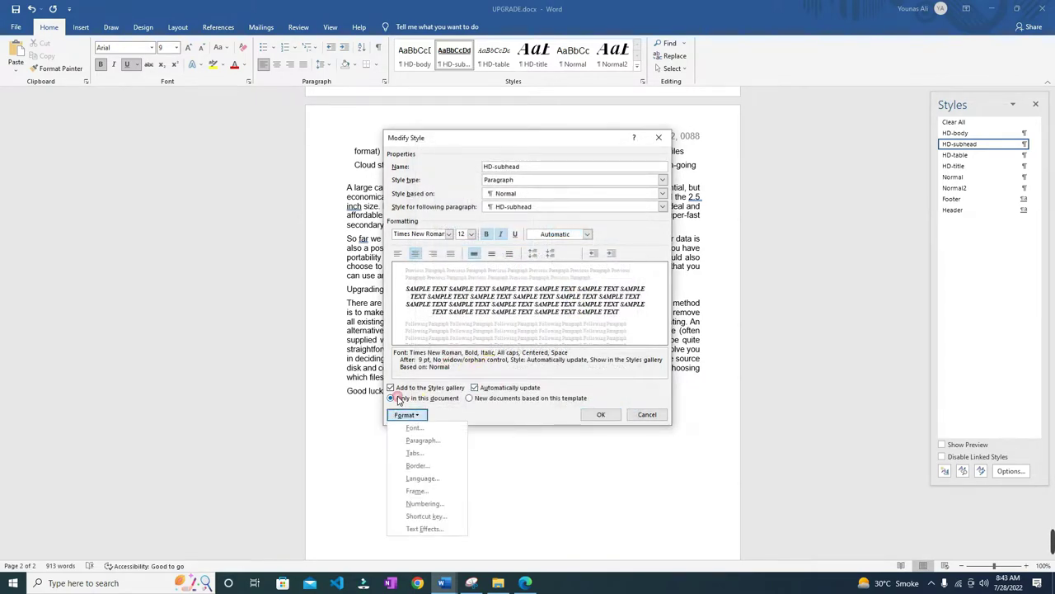
left_click(416, 445)
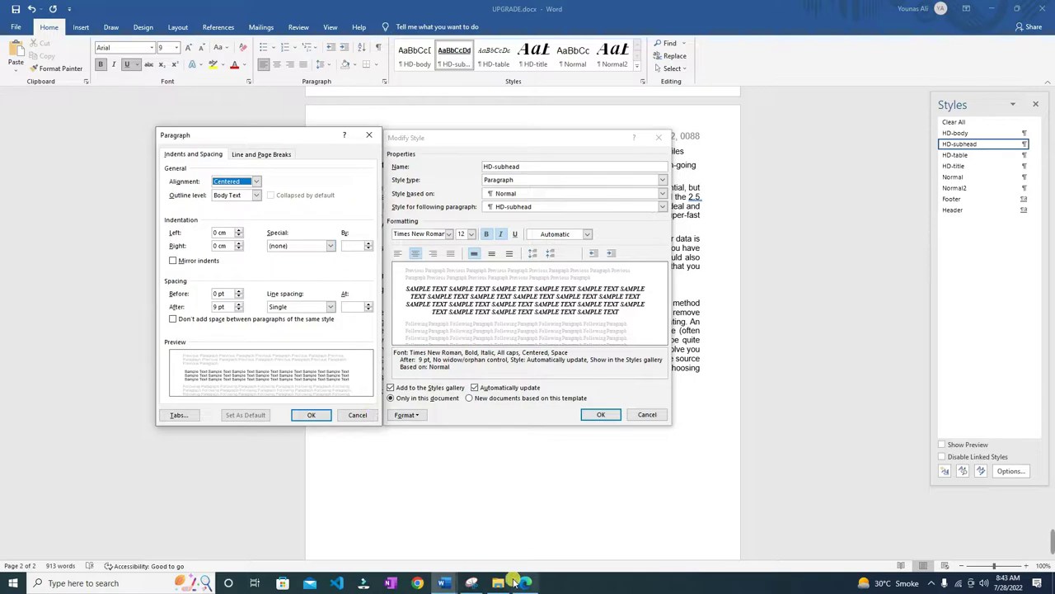
key("alt+Tab")
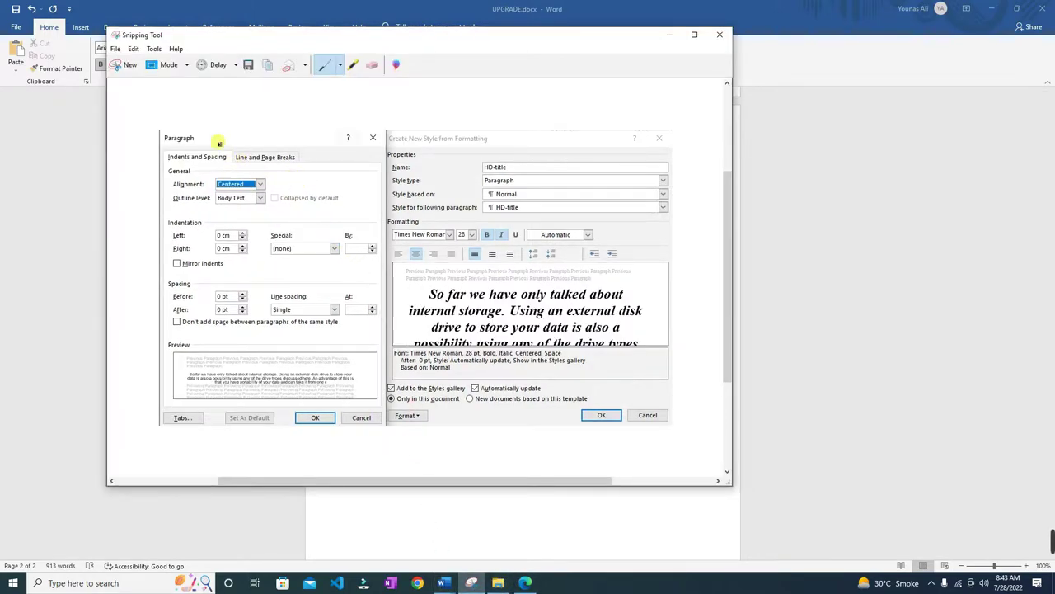
Step: Snip the Paragraph and Modify Style dialogs together and copy the snip
left_click(125, 65)
left_click_drag(155, 129, 673, 425)
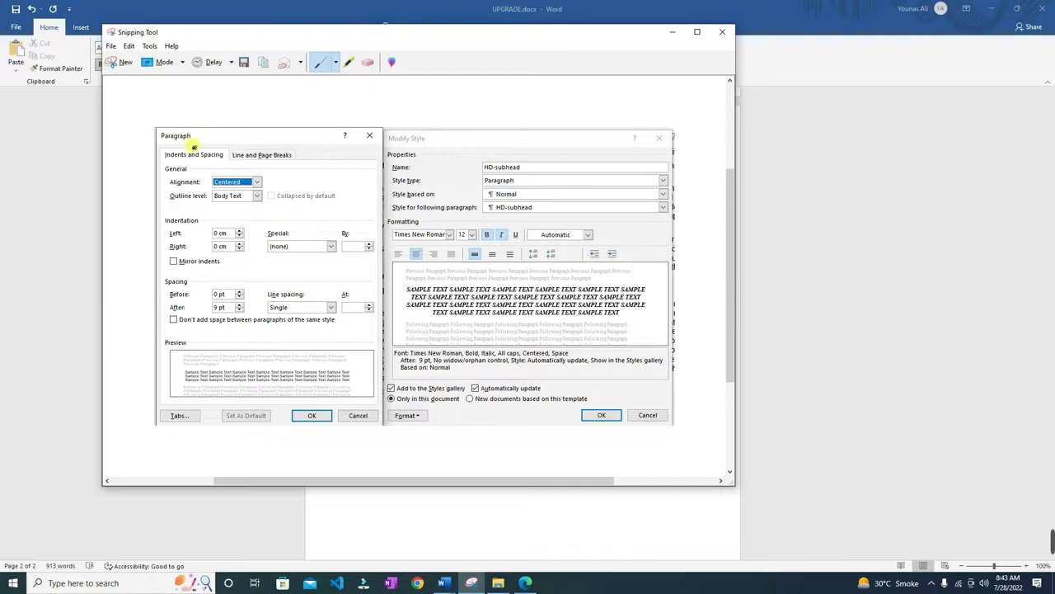
left_click(262, 62)
left_click(673, 32)
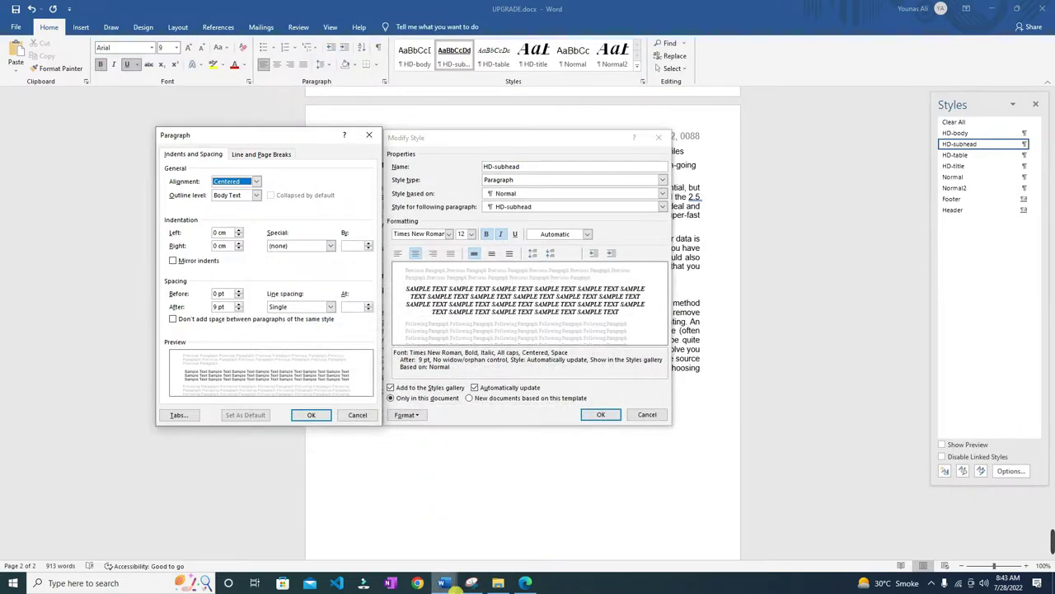
left_click(297, 413)
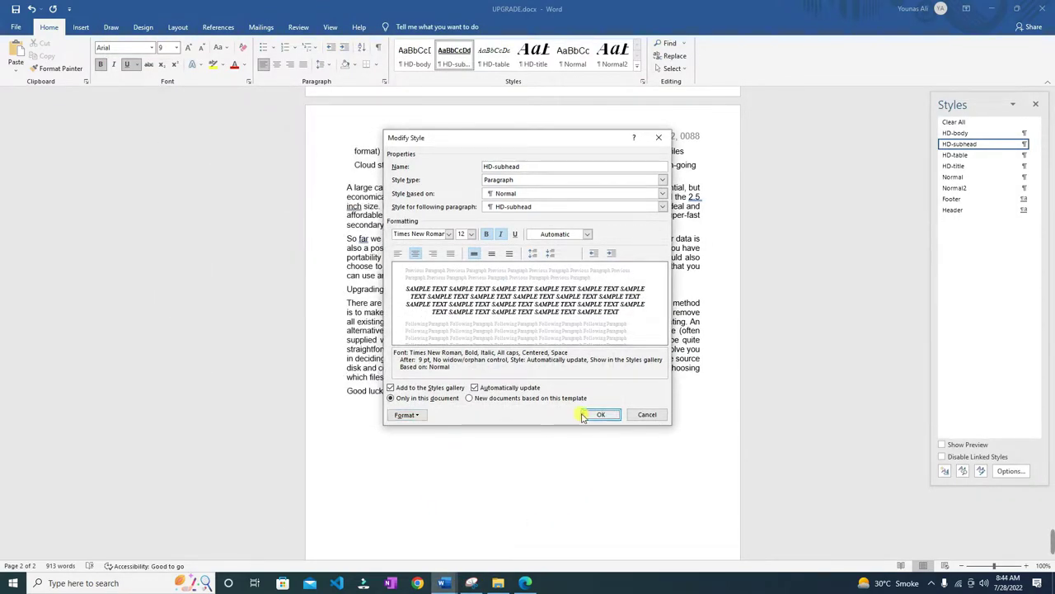
Step: Save the HD-subhead changes and paste the snip under Step 8 - EVIDENCE 3 in M2221EVIDENCE0088.docx
left_click(599, 414)
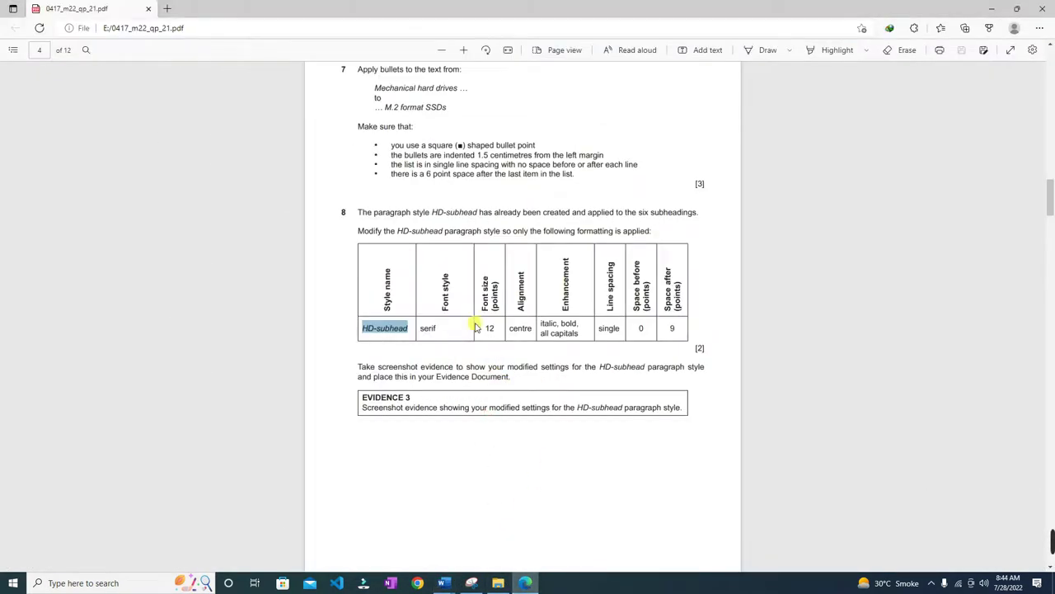
left_click(444, 583)
scroll(499, 535, "down", 3)
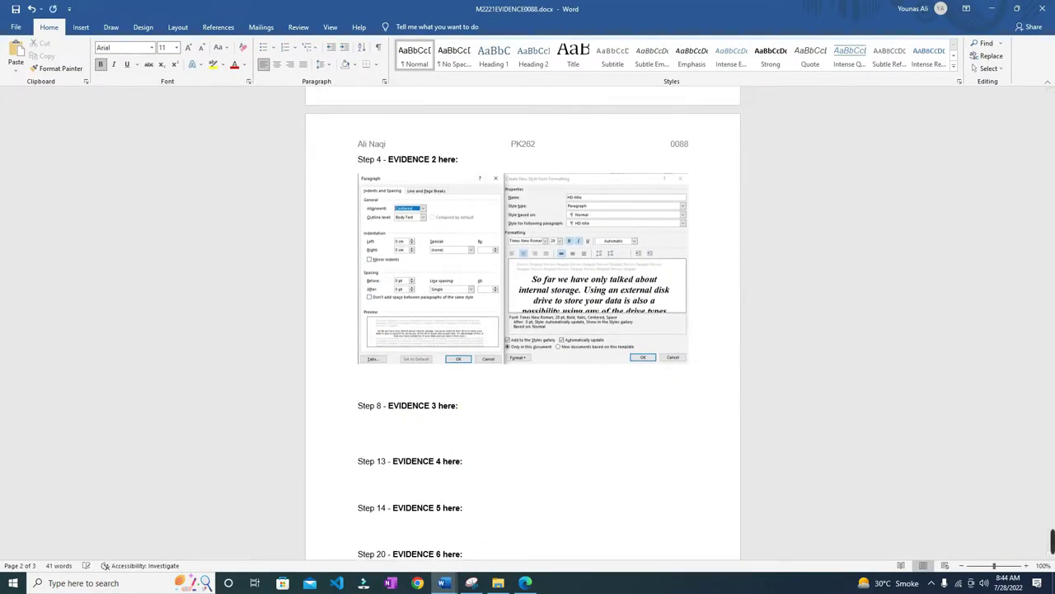
left_click(473, 410)
key("ctrl+v")
scroll(470, 412, "down", 2)
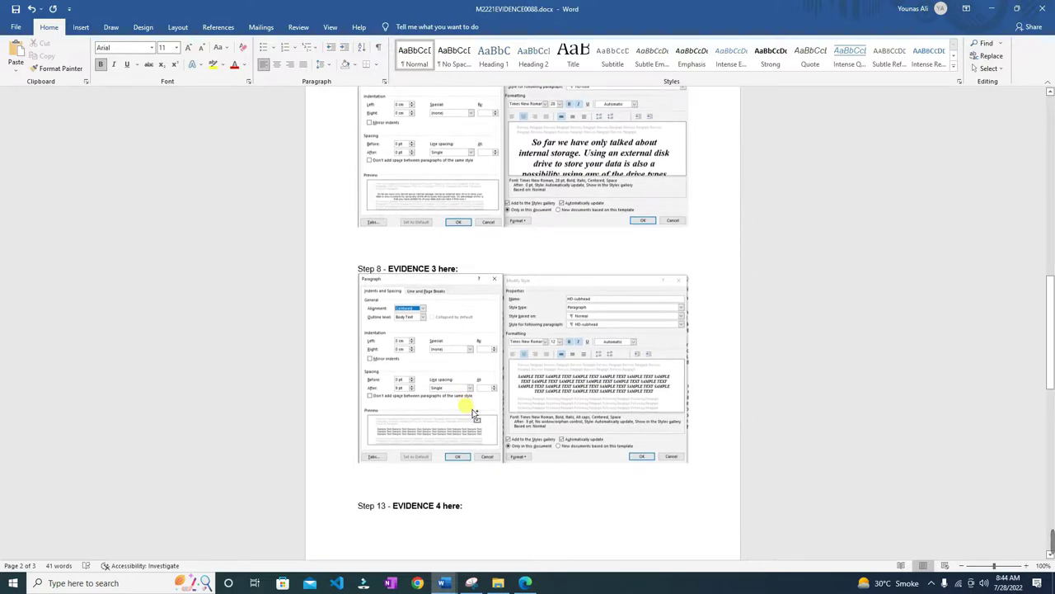
scroll(434, 272, "up", 2)
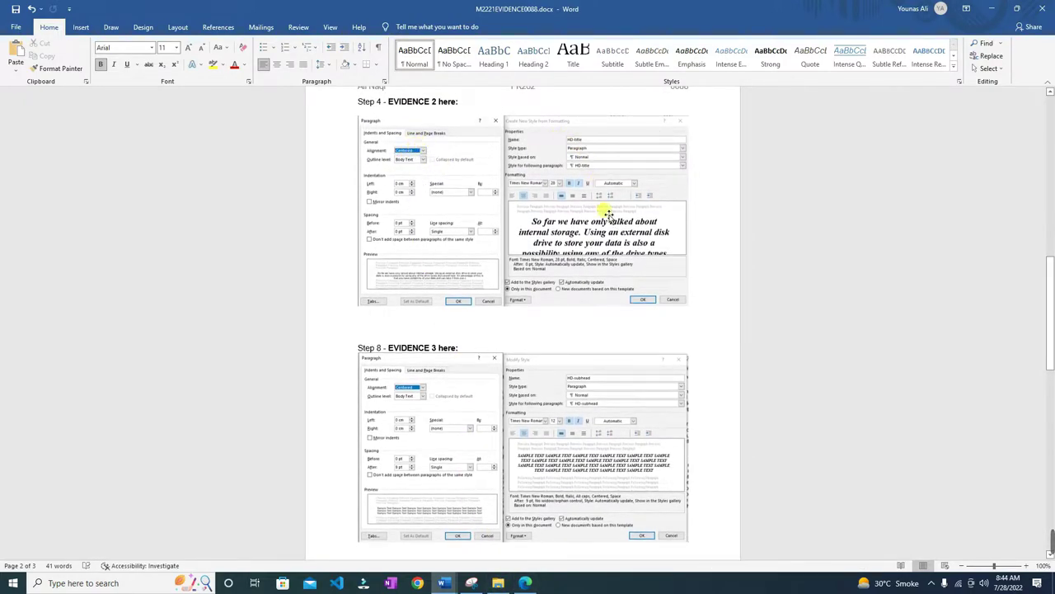
scroll(495, 387, "down", 1)
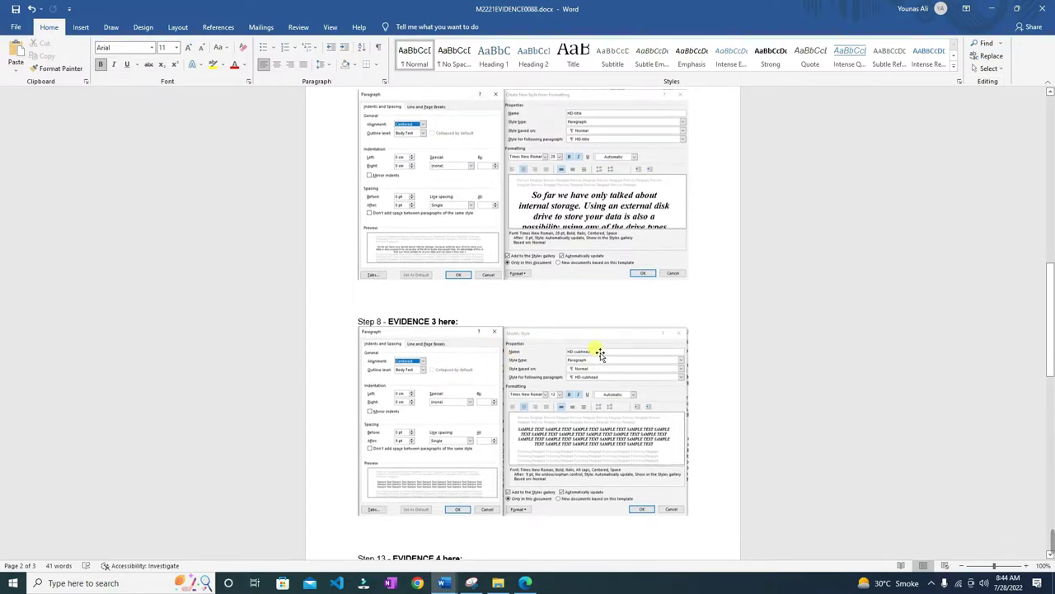
left_click(525, 583)
Step: Scroll to question 9 and select its phrase 'If you can physically'
scroll(429, 445, "down", 4)
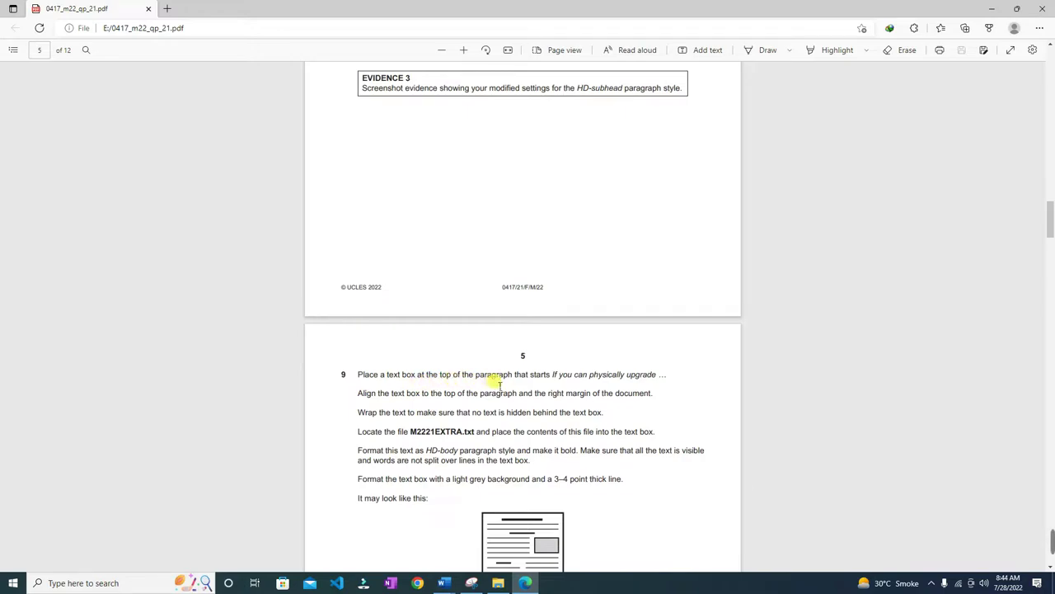
scroll(568, 340, "down", 1)
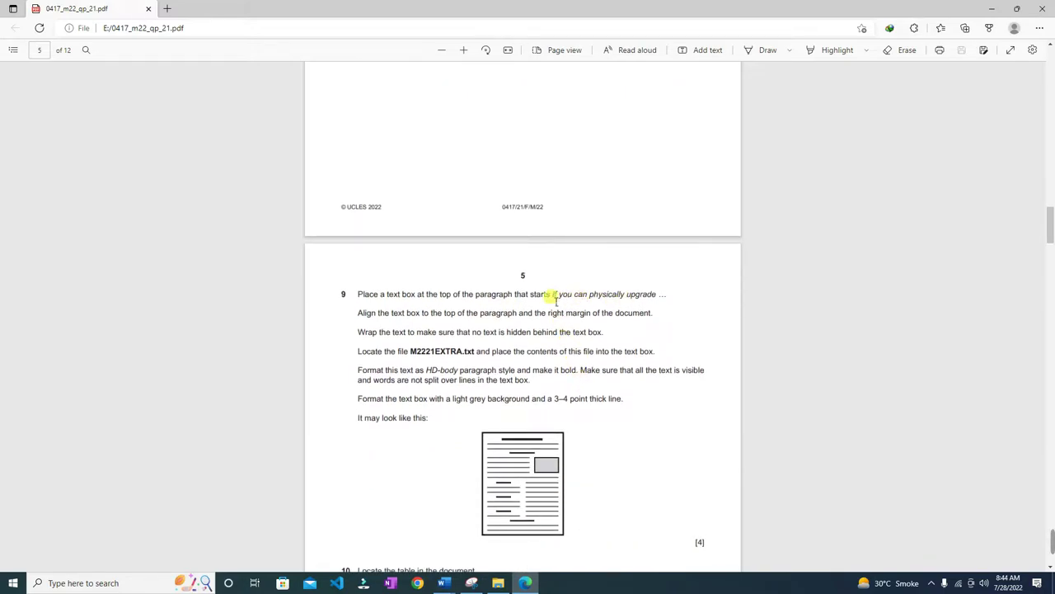
left_click_drag(557, 303, 641, 306)
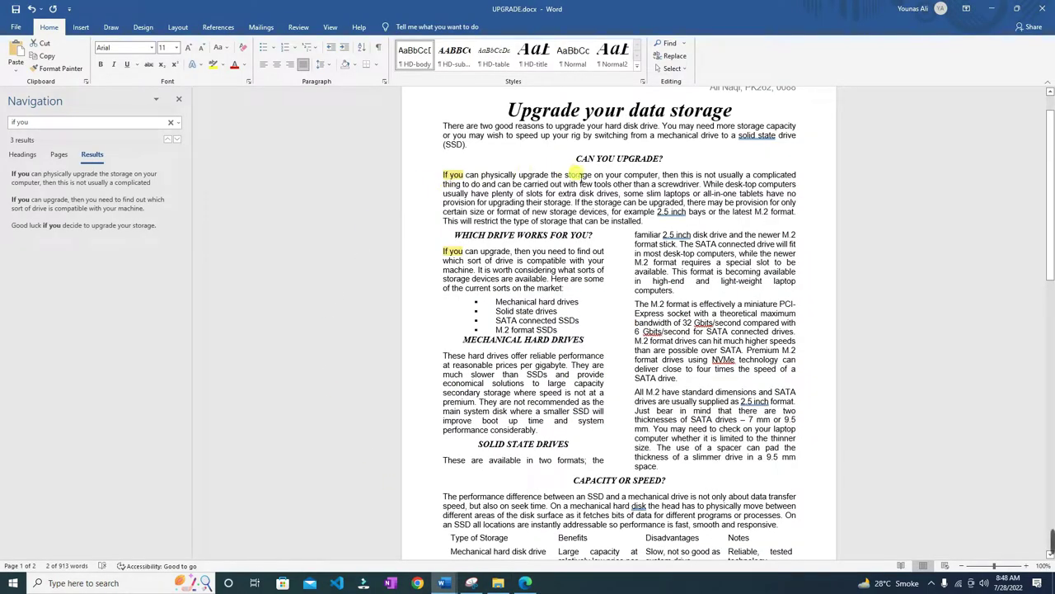
Step: Close the search results pane and try the Insert tab's Text Box gallery
left_click(527, 186)
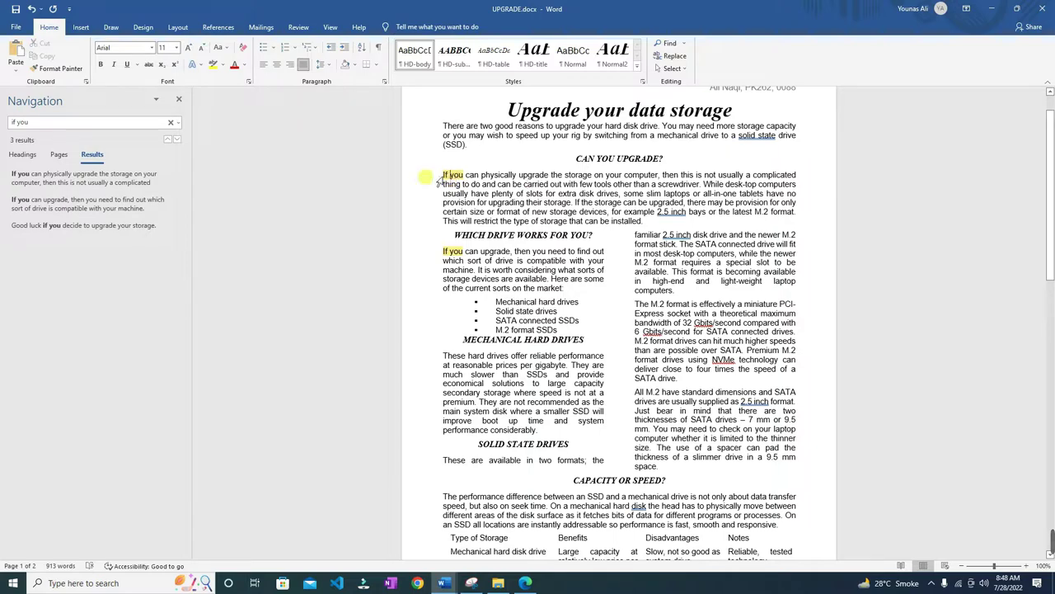
left_click(179, 99)
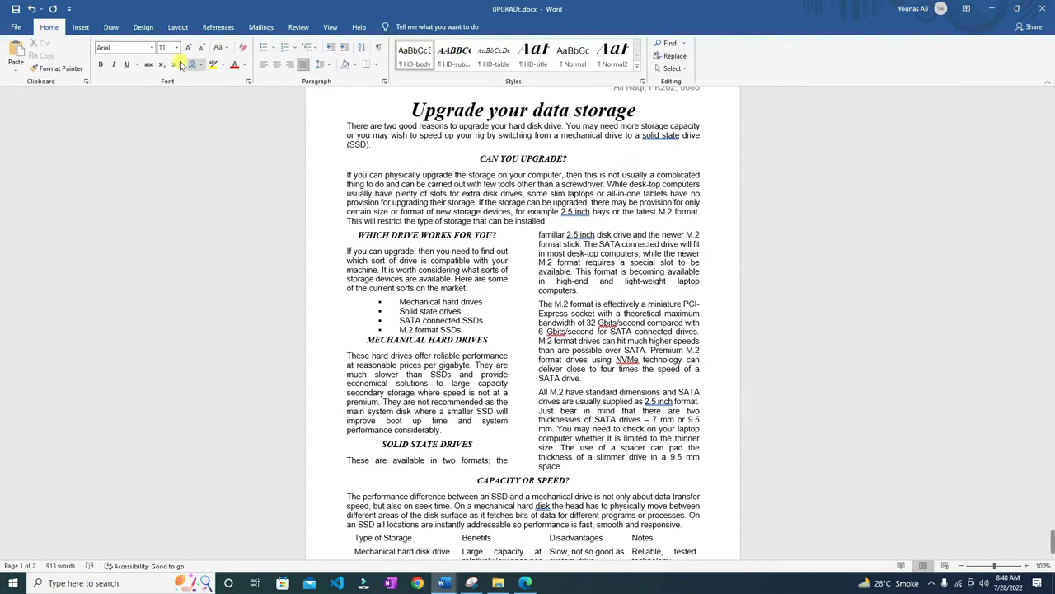
left_click(81, 28)
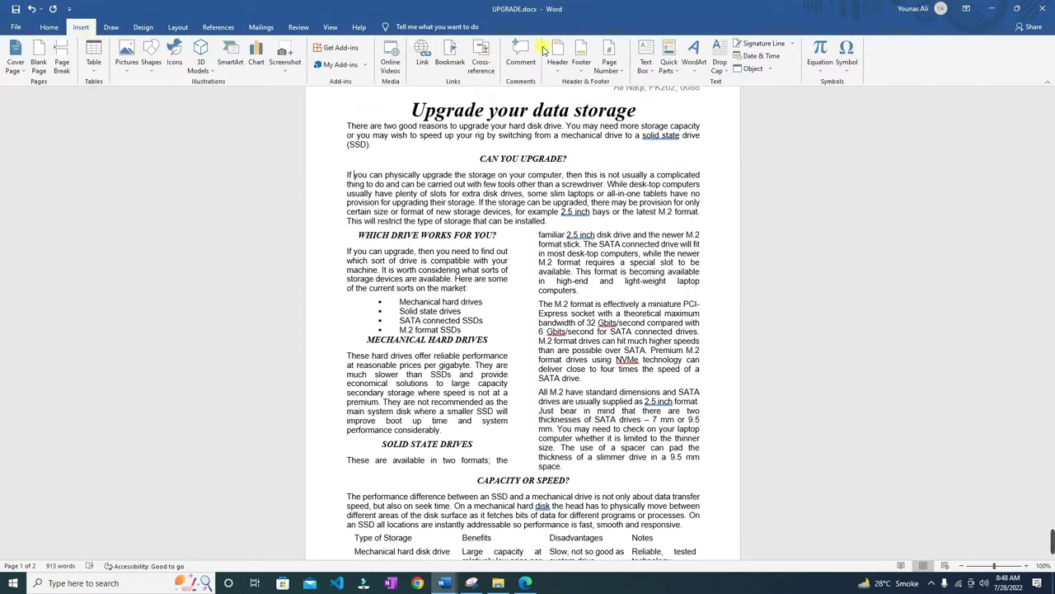
left_click(643, 60)
left_click(645, 62)
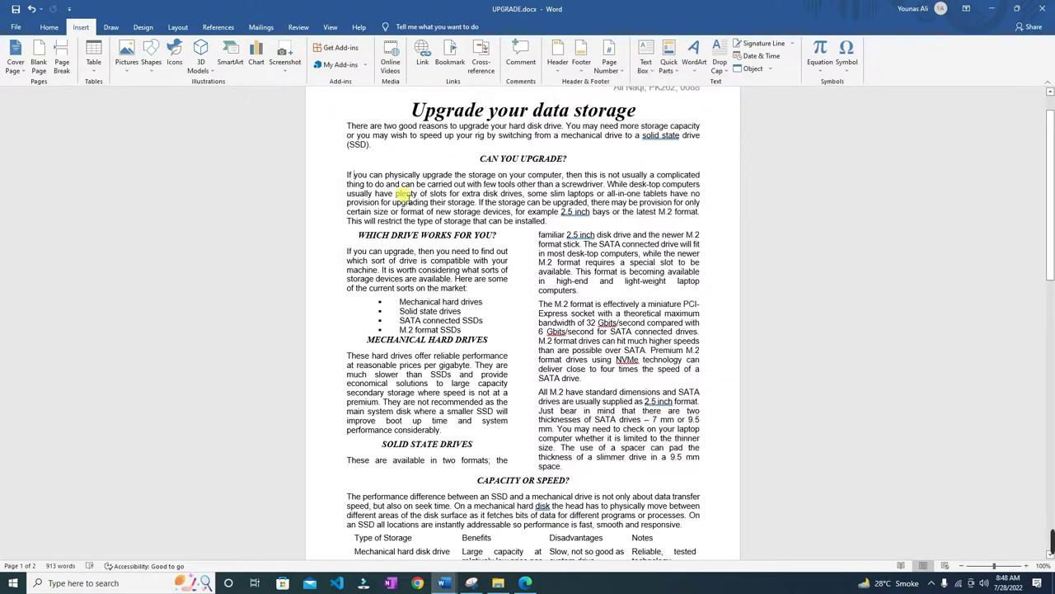
Step: Insert a trial Simple Text Box, undo it, and reopen the Text Box gallery
left_click(645, 60)
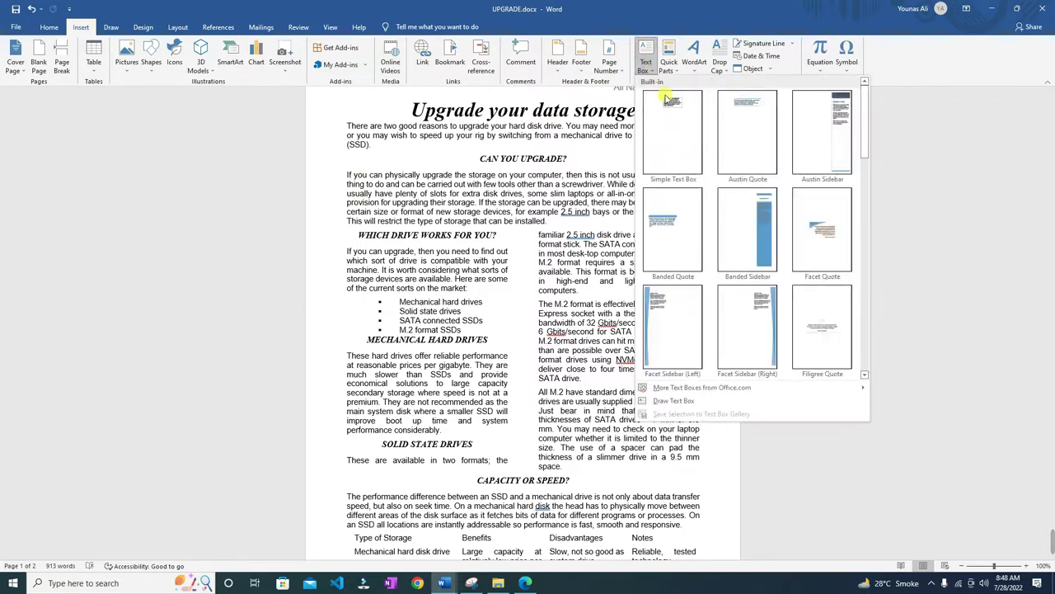
left_click(674, 132)
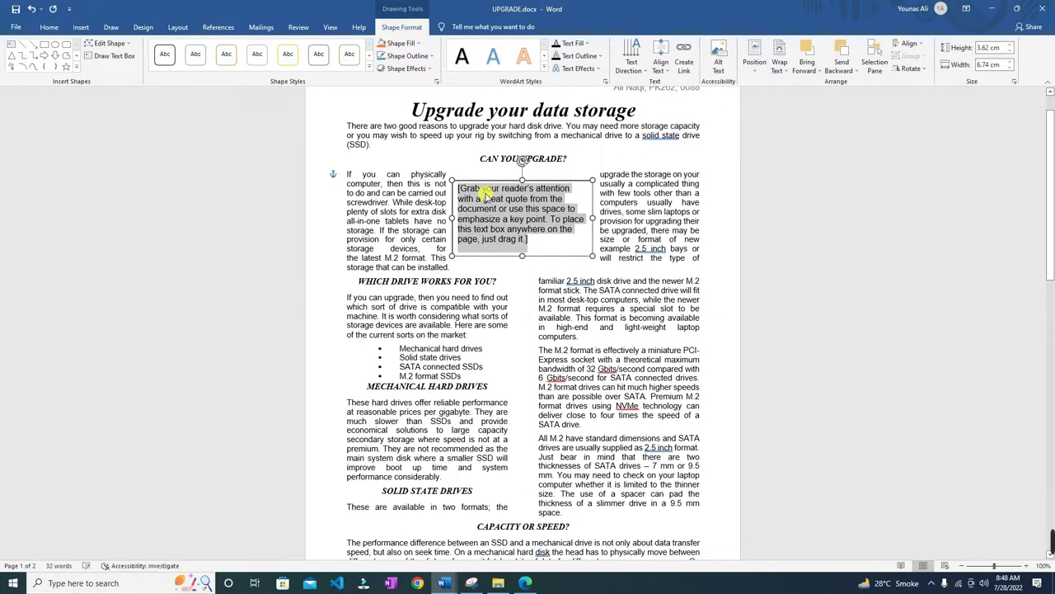
key("ctrl+z")
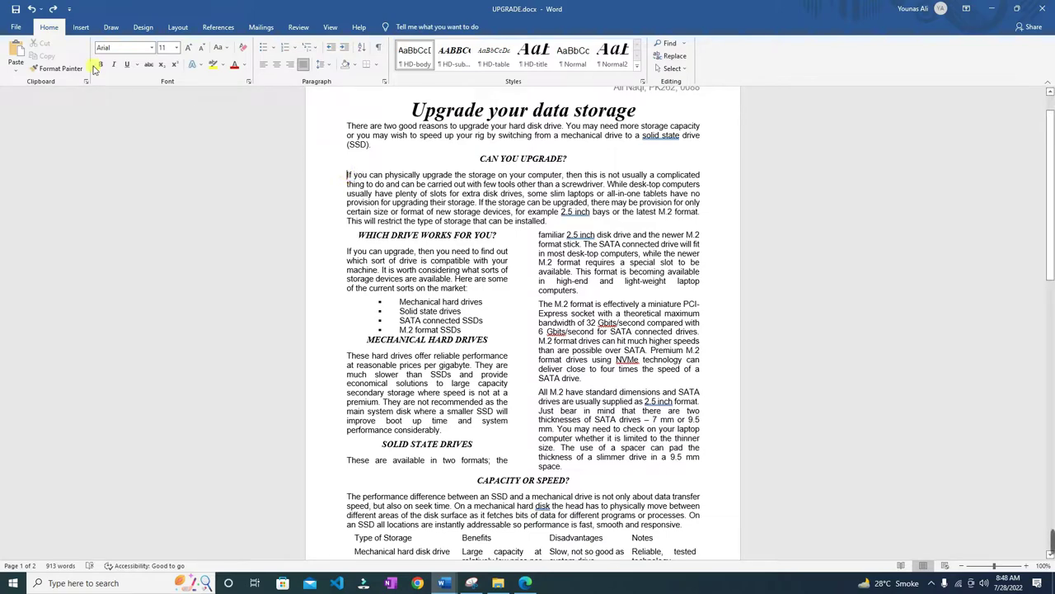
left_click(81, 27)
left_click(646, 66)
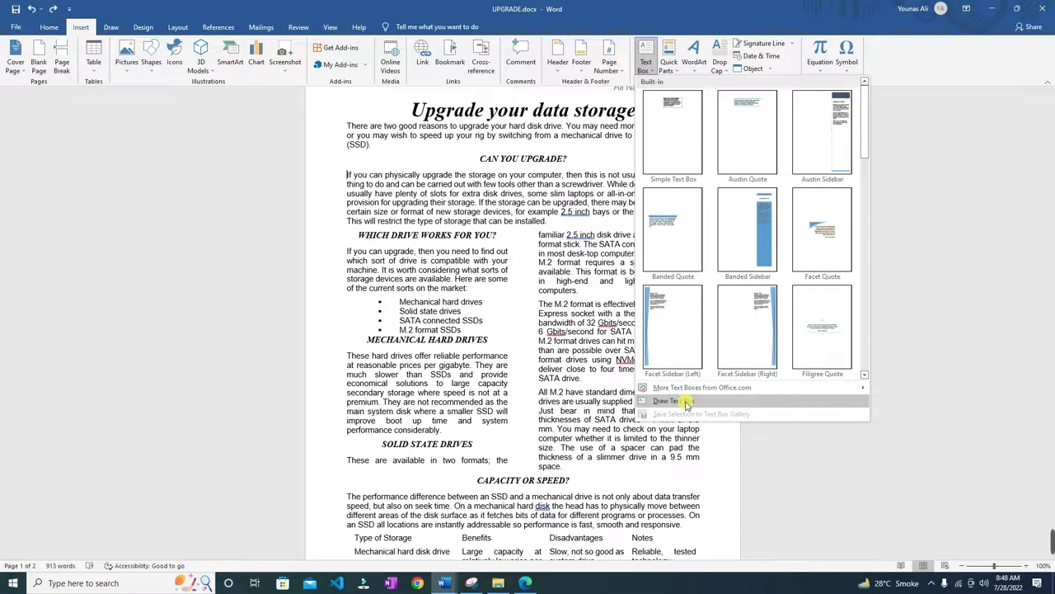
Step: Draw a small text box at the start of the 'If you can physically upgrade' paragraph
left_click(686, 402)
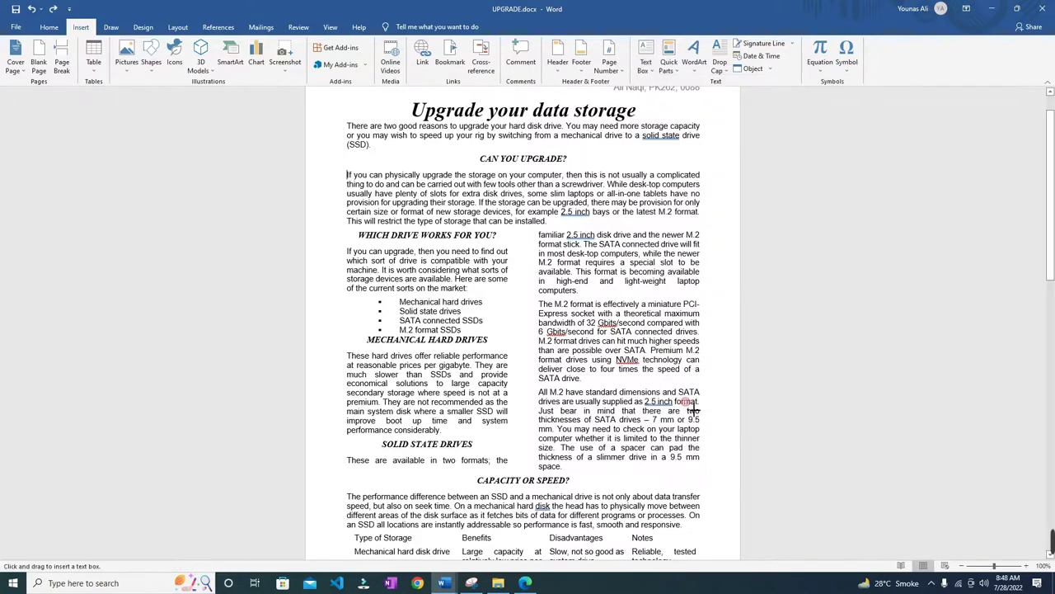
left_click(350, 177)
left_click_drag(384, 202, 389, 210)
left_click(431, 206)
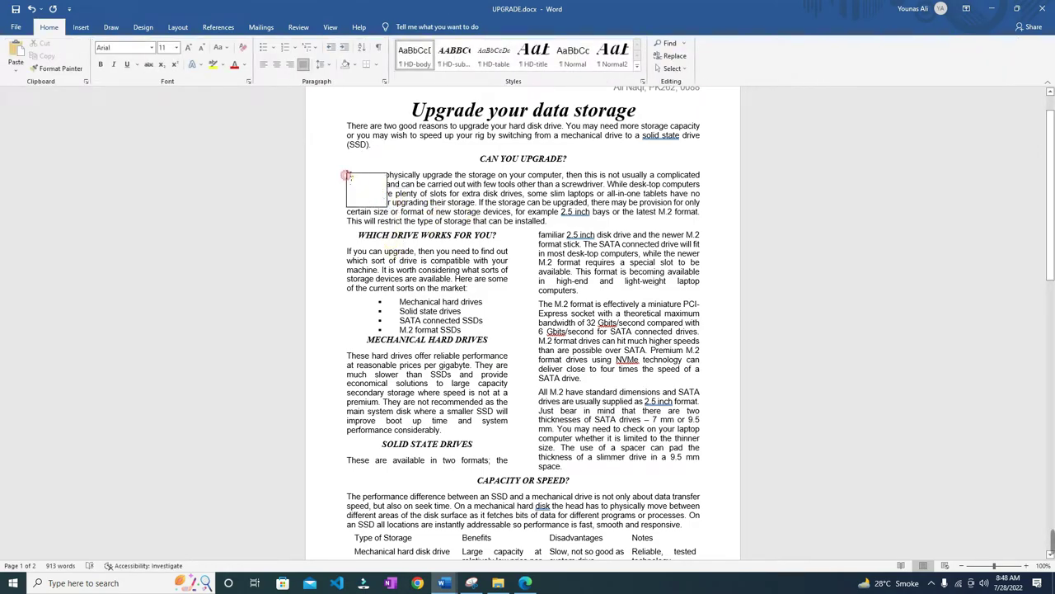
key("Return")
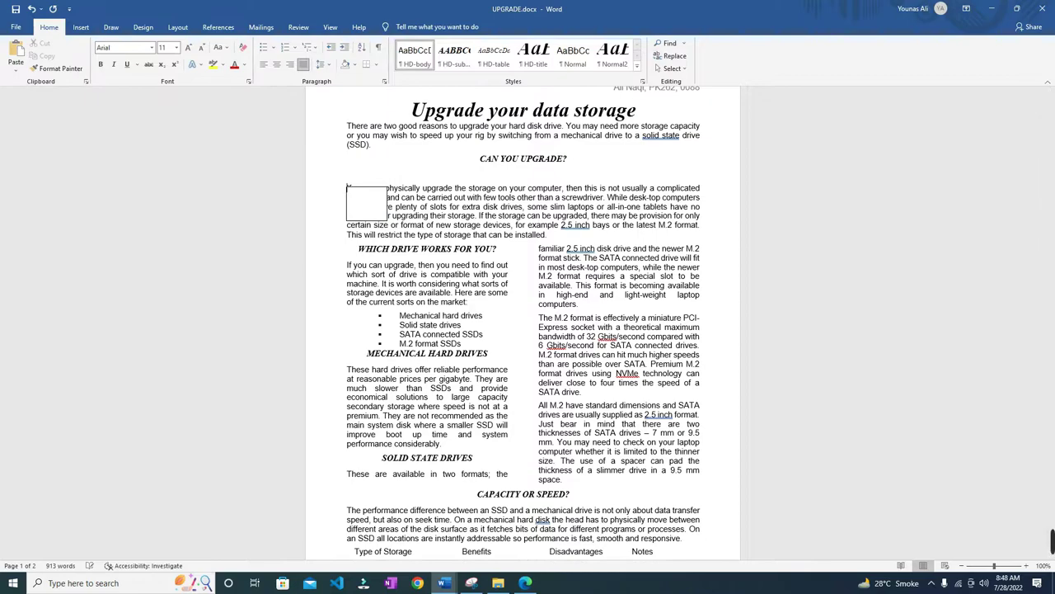
key("BackSpace")
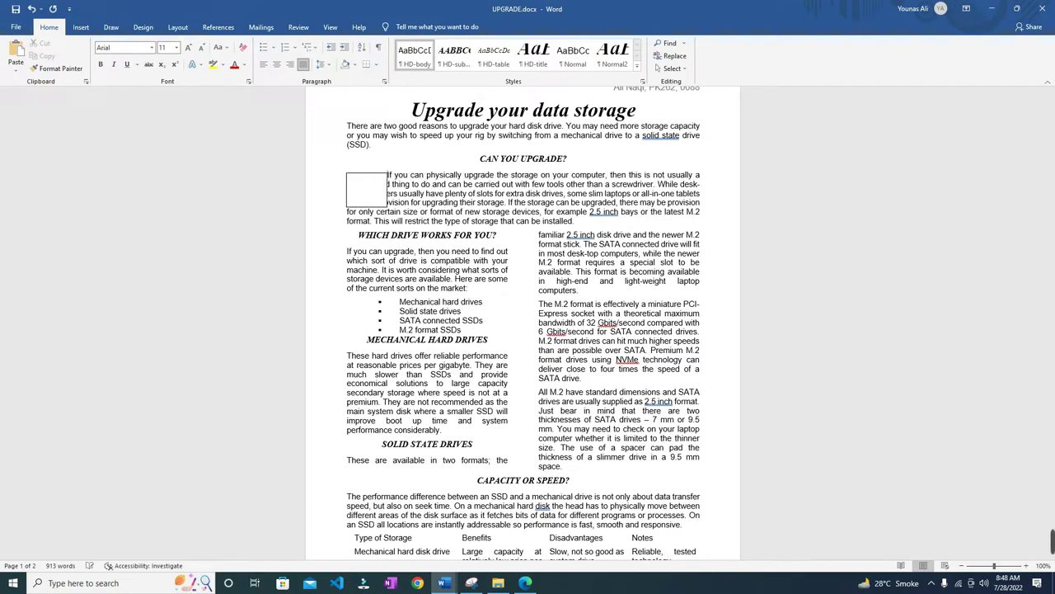
Step: Set the empty text box's layout to Square text wrapping
right_click(376, 182)
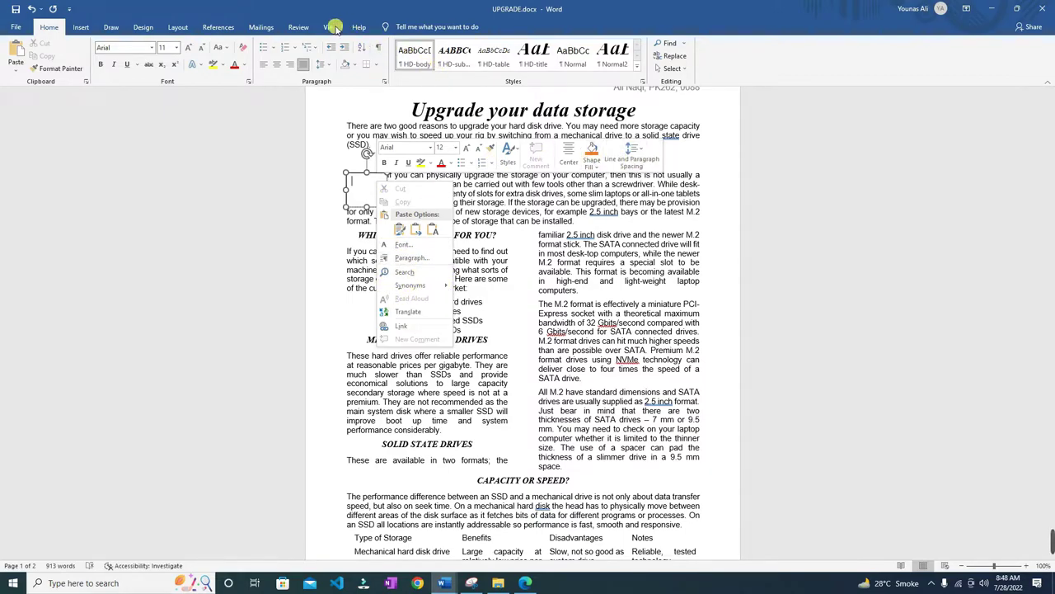
key("Escape")
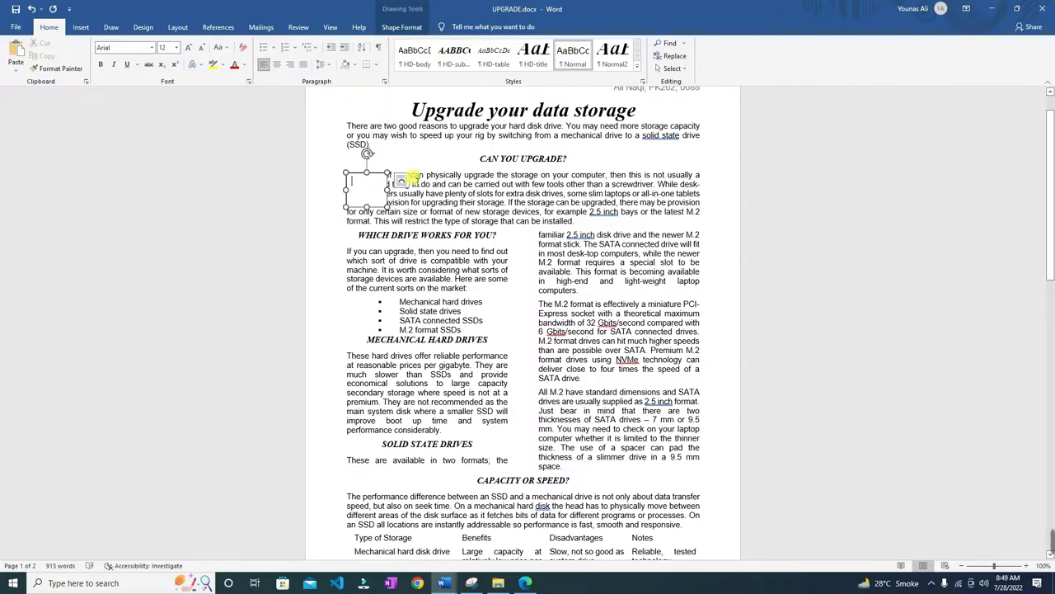
left_click(400, 180)
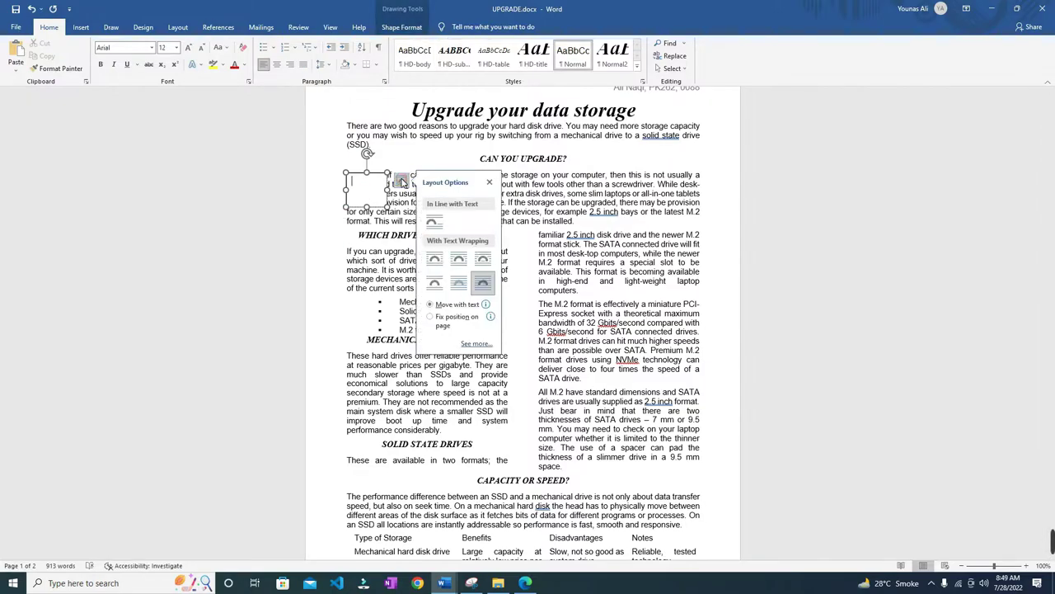
left_click(464, 261)
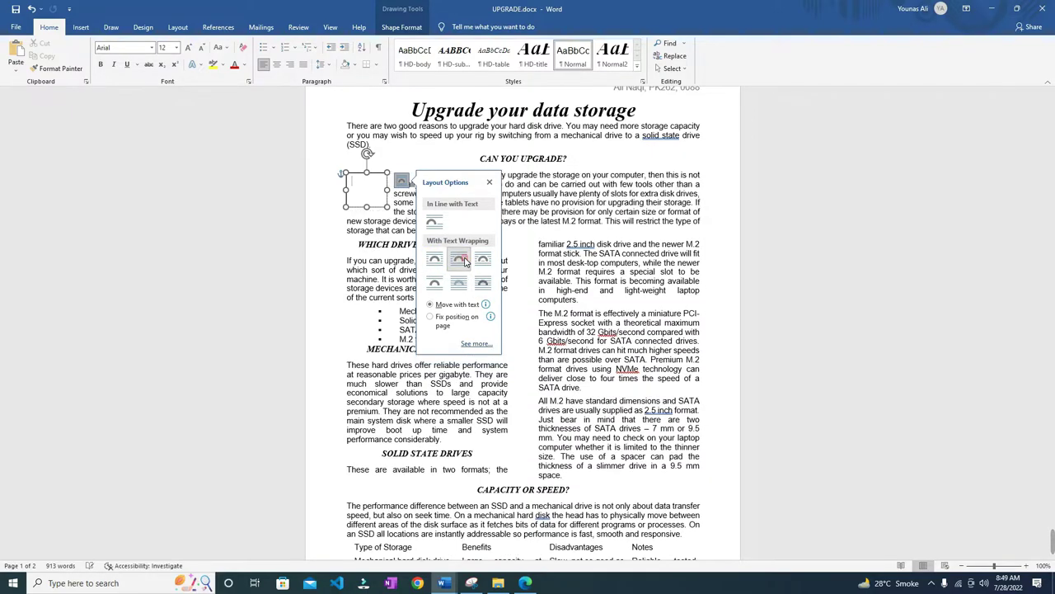
left_click(405, 203)
left_click(376, 188)
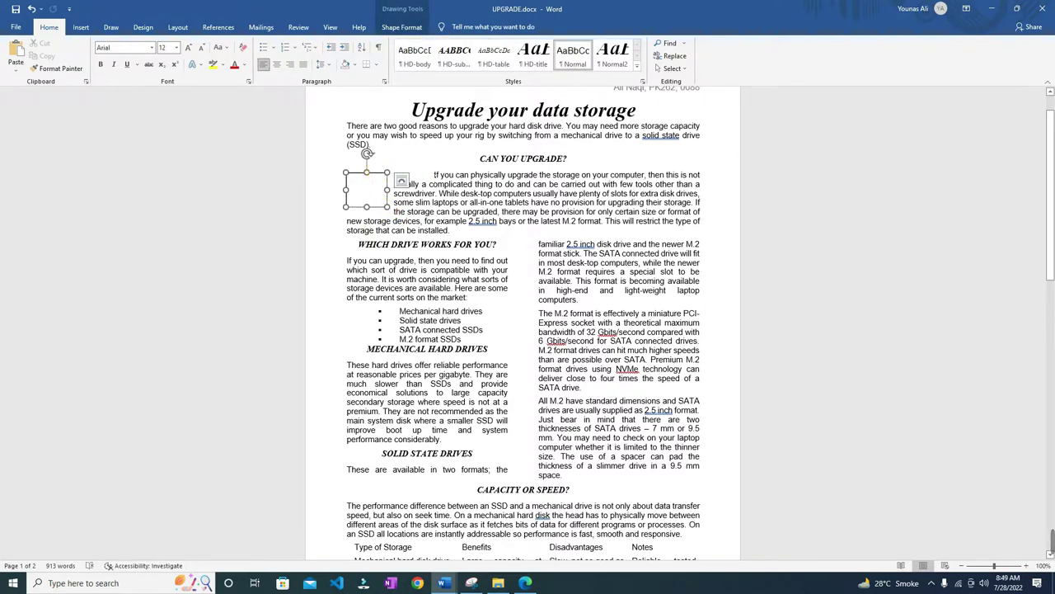
Step: Delete the leading spaces before 'If you can physically upgrade'
left_click(431, 174)
key("BackSpace")
key("BackSpace")
key("BackSpace")
key("BackSpace")
key("BackSpace")
key("BackSpace")
key("BackSpace")
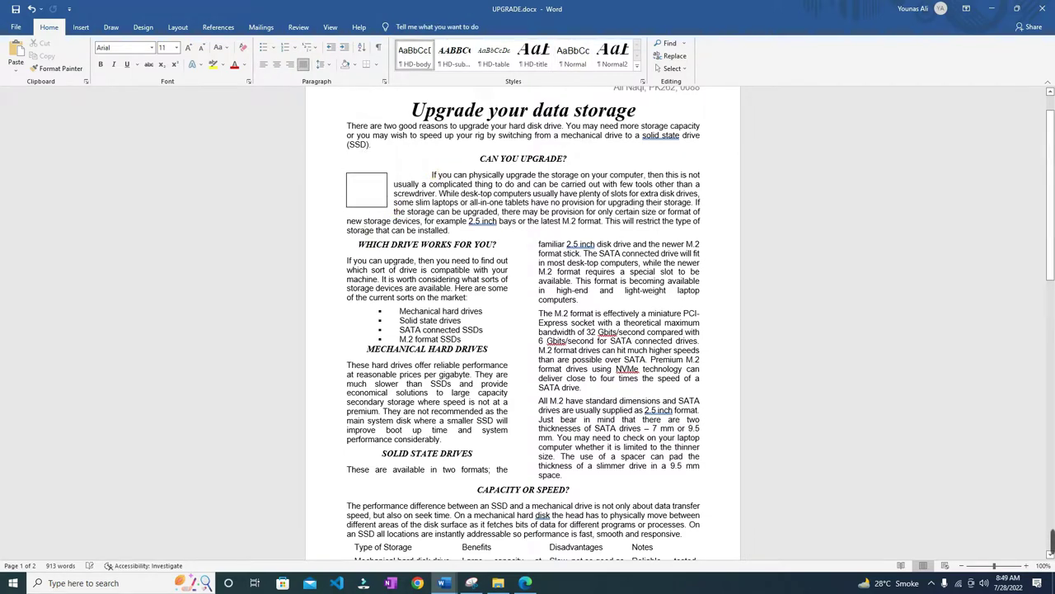
key("BackSpace")
key("BackSpace")
key("BackSpace")
key("BackSpace")
key("BackSpace")
key("BackSpace")
key("BackSpace")
key("BackSpace")
key("BackSpace")
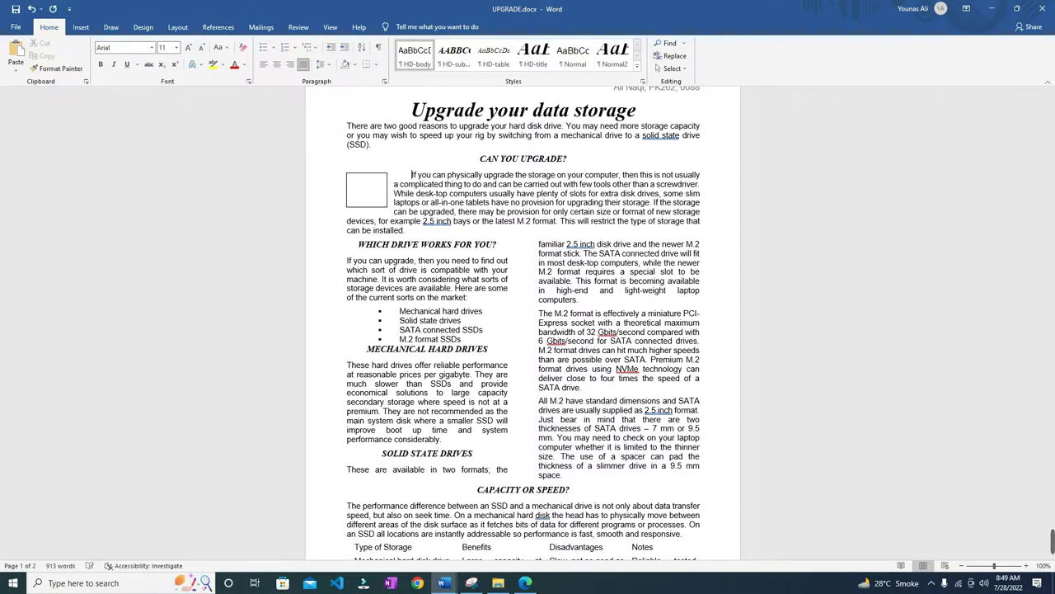
key("BackSpace")
key("BackSpace")
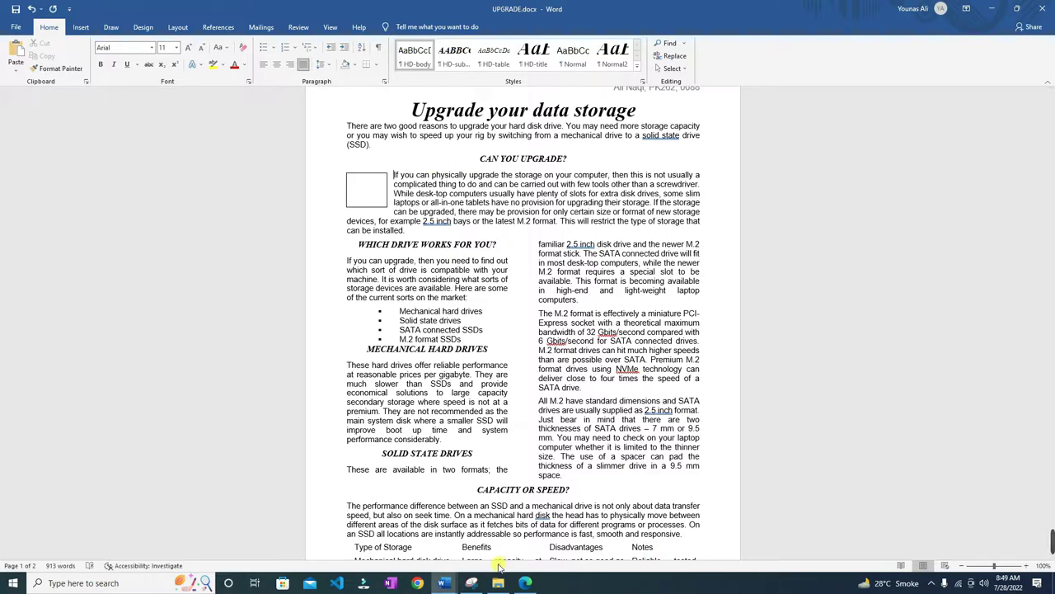
Step: Review question 9 in the exam paper, then drag the text box to the right margin
left_click(525, 583)
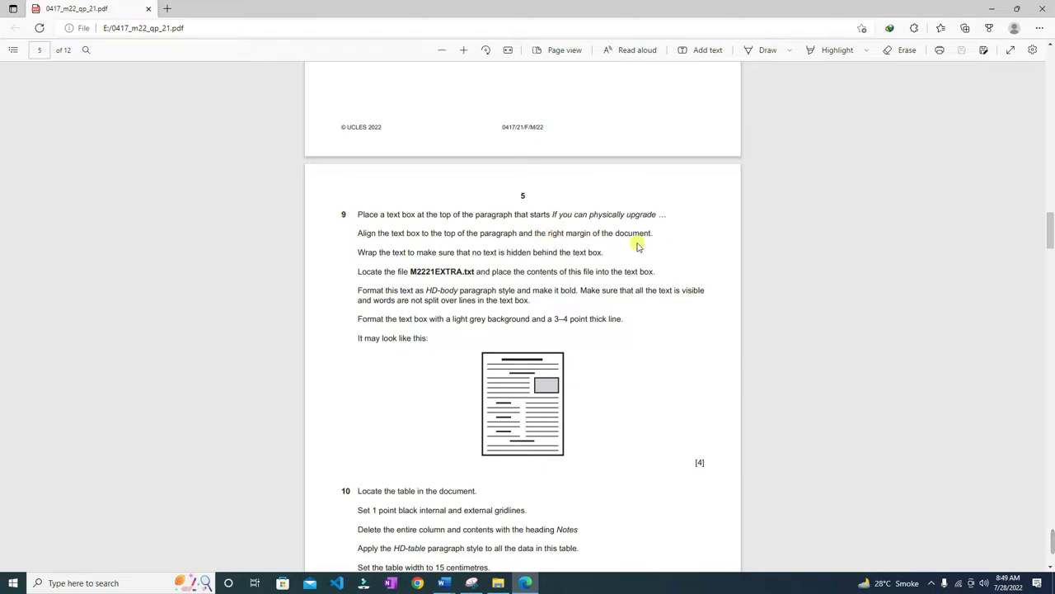
mouse_move(444, 583)
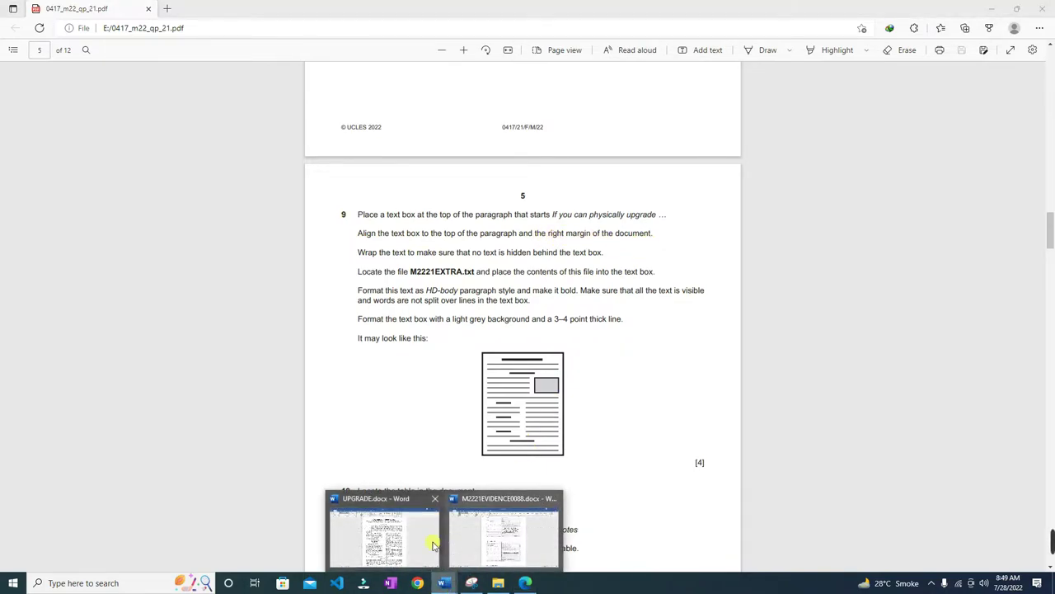
left_click(440, 540)
mouse_move(361, 193)
left_mouse_down()
mouse_move(382, 172)
mouse_move(694, 167)
left_mouse_up()
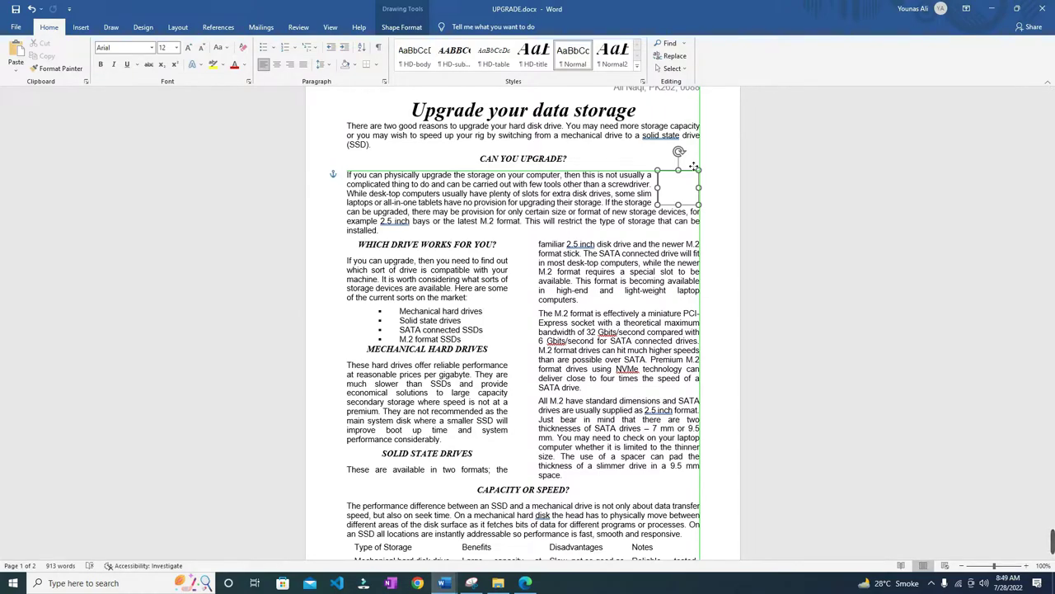
Step: Drop the text box at the paragraph's top right and recheck question 9
left_click_drag(694, 167, 694, 167)
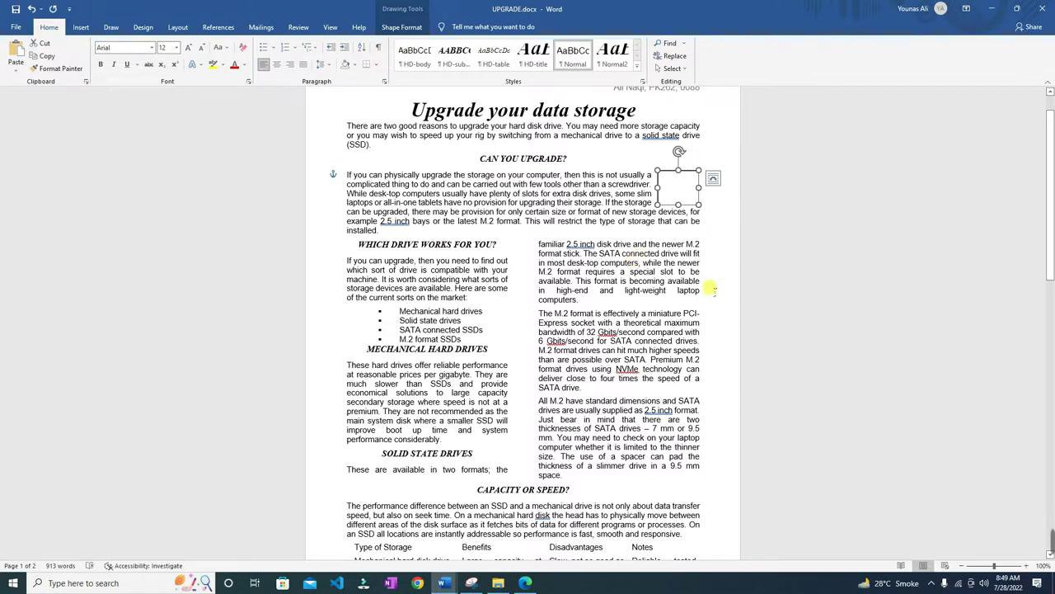
left_click(526, 582)
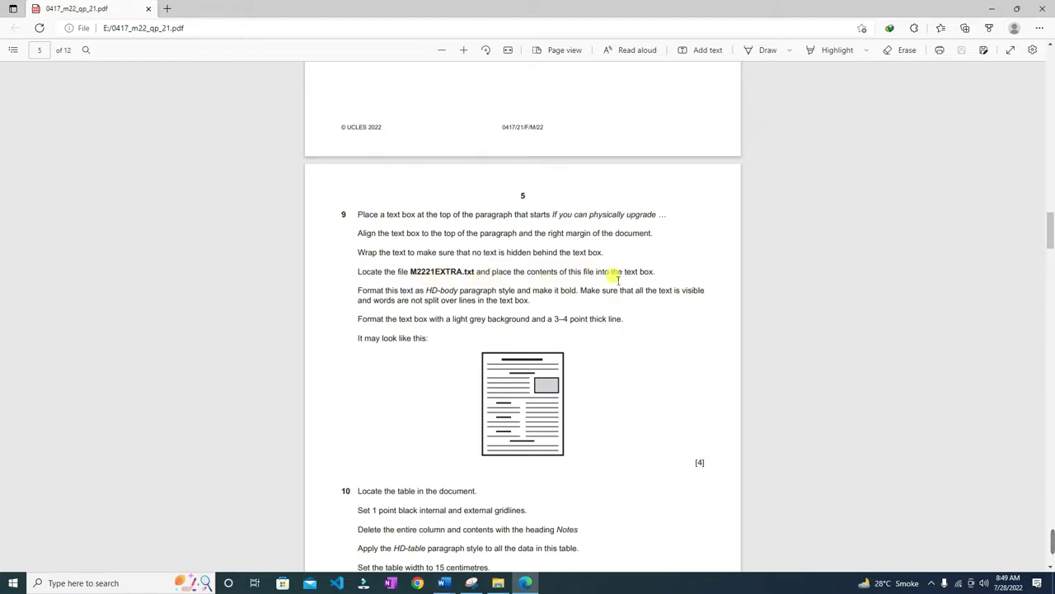
Step: Copy the sentence from M2221EXTRA.txt in the Work Area folder and close Notepad
left_click(498, 583)
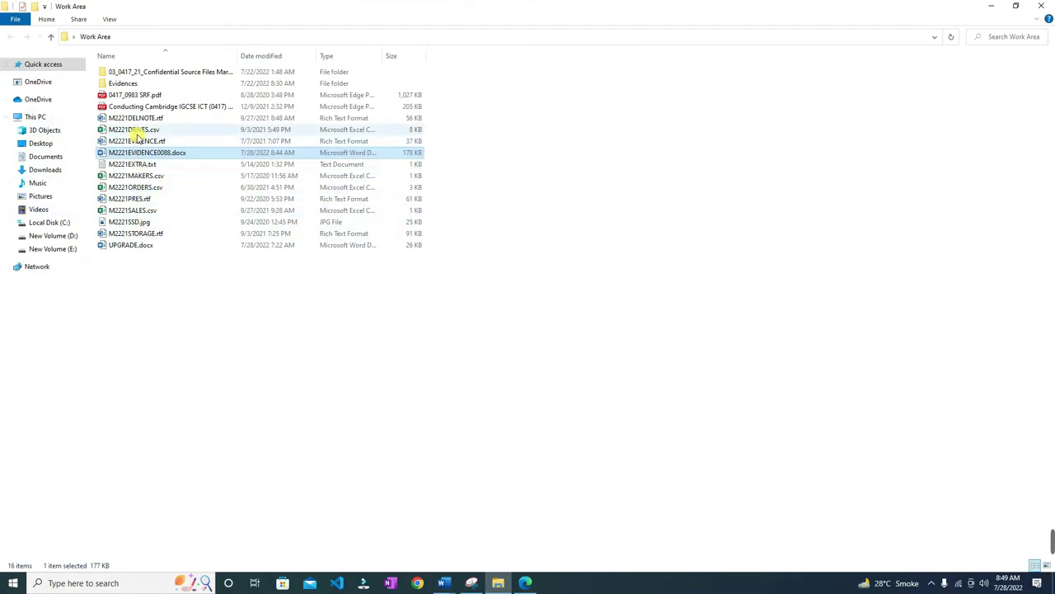
left_click(142, 165)
double_click(142, 165)
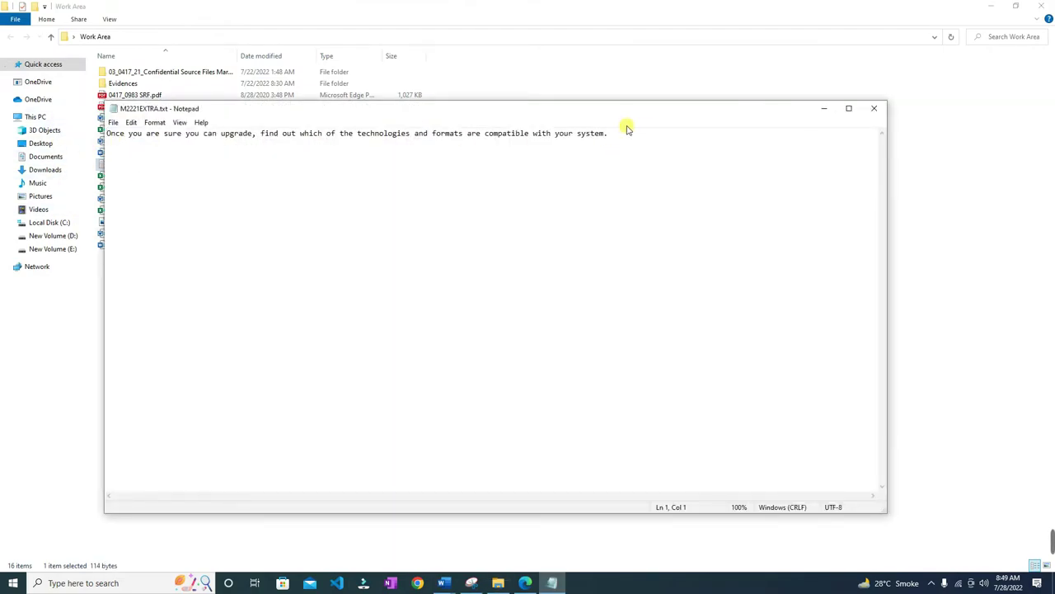
left_click_drag(624, 141, 122, 185)
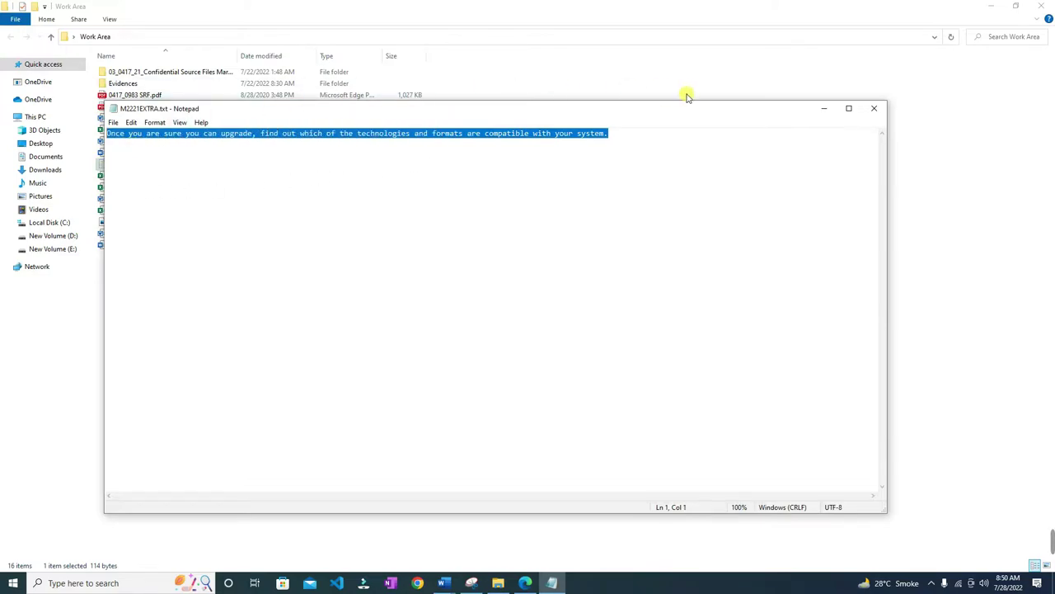
left_click(848, 108)
left_click(1042, 6)
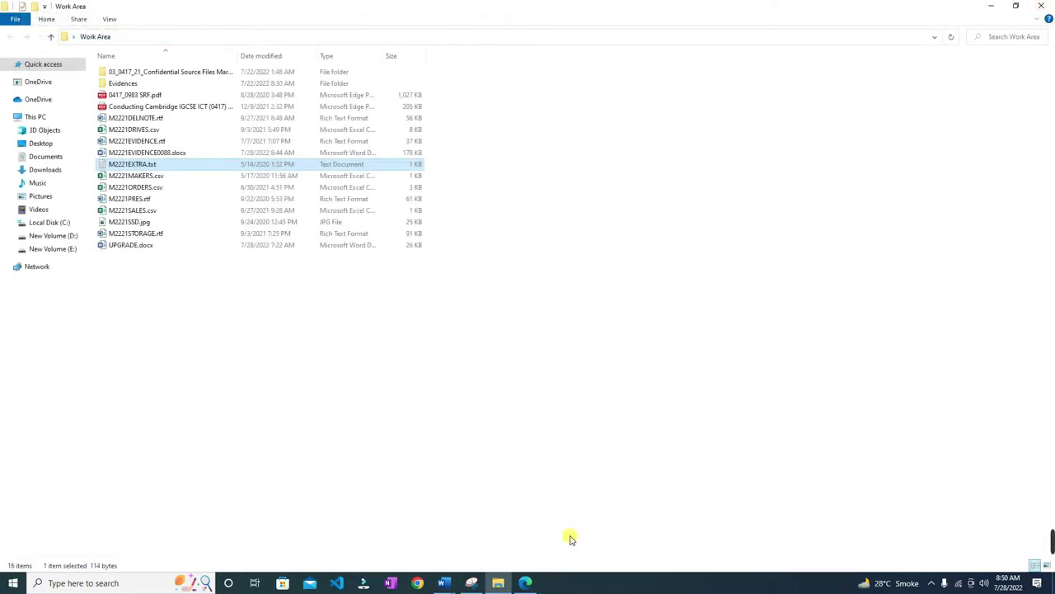
Step: Paste the copied sentence into the text box in UPGRADE.docx
mouse_move(444, 583)
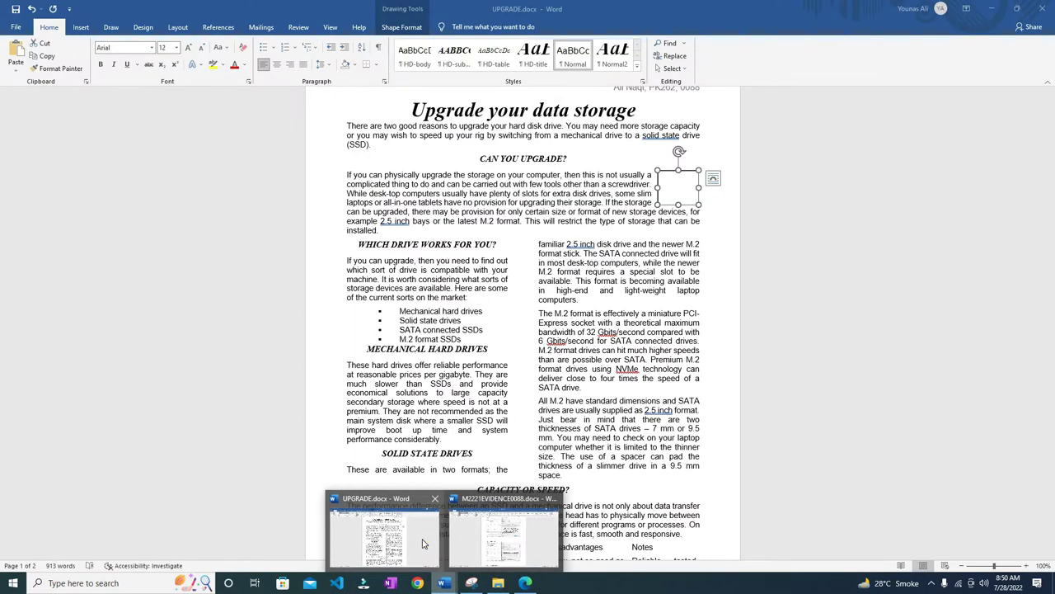
left_click(423, 542)
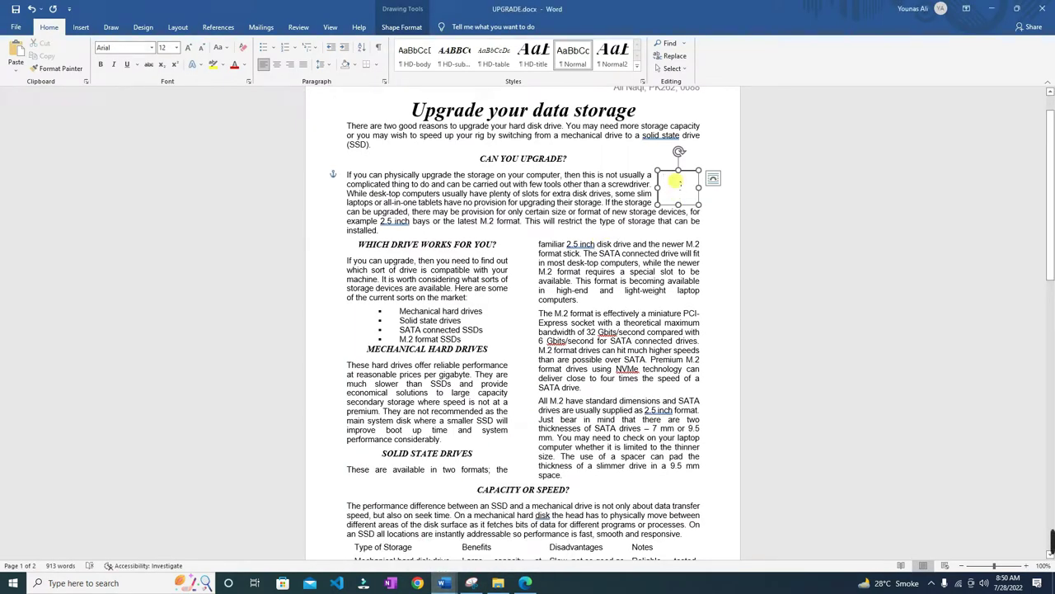
type("Once you are sure")
Step: Resize the text box leftward and taller until the sentence fits without split words, then recheck question 9
left_click(688, 243)
left_click(670, 191)
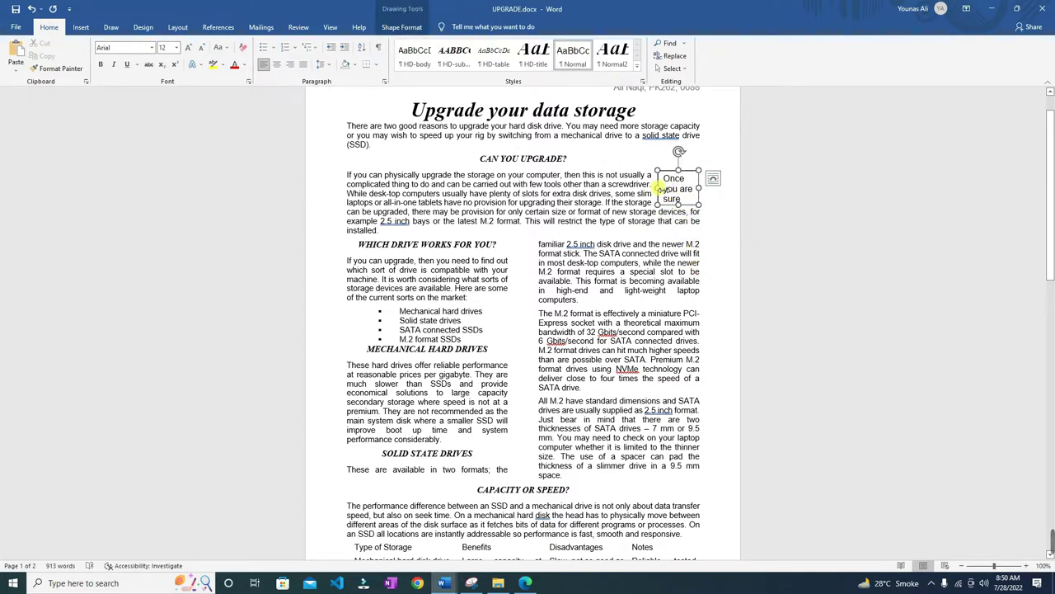
mouse_move(658, 188)
left_mouse_down()
mouse_move(637, 189)
mouse_move(642, 198)
left_mouse_up()
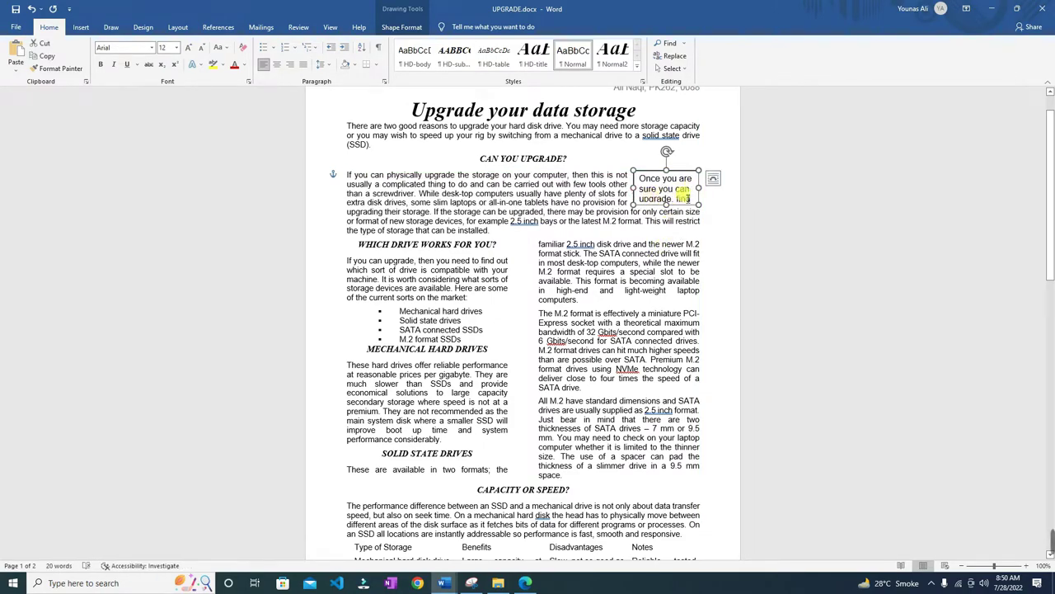
left_click_drag(666, 209, 655, 231)
left_click_drag(599, 198, 579, 208)
mouse_move(633, 229)
left_mouse_down()
mouse_move(634, 219)
mouse_move(648, 226)
left_mouse_up()
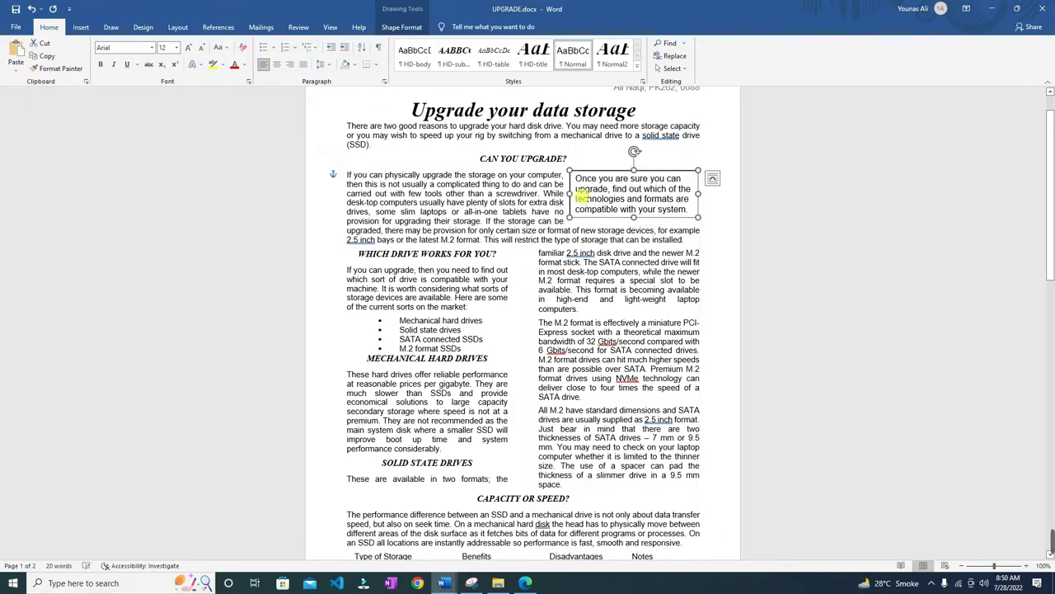
left_click_drag(568, 193, 550, 206)
left_click_drag(624, 221, 639, 234)
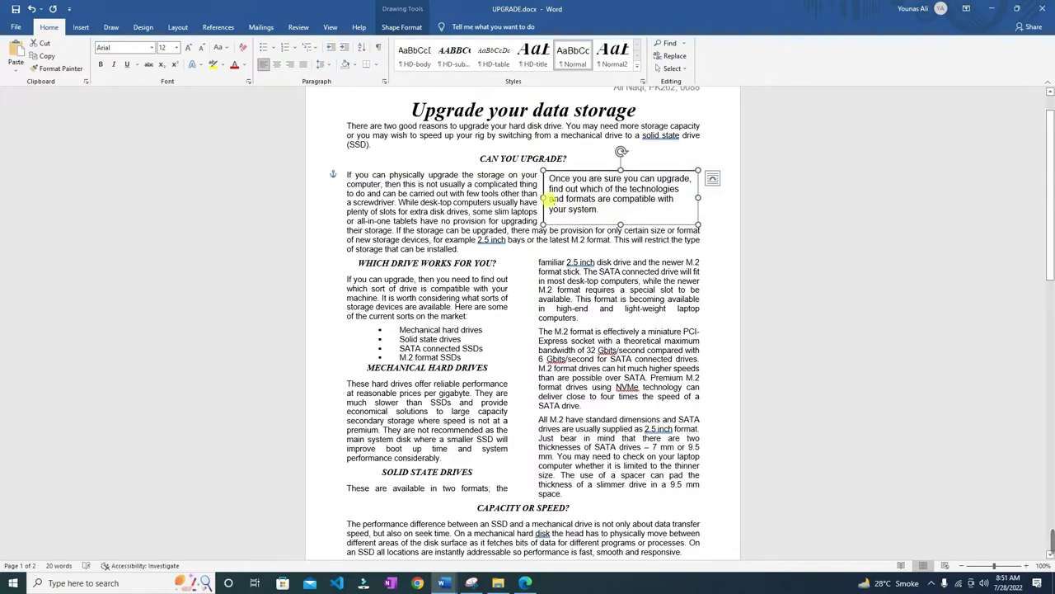
left_click_drag(549, 202, 567, 201)
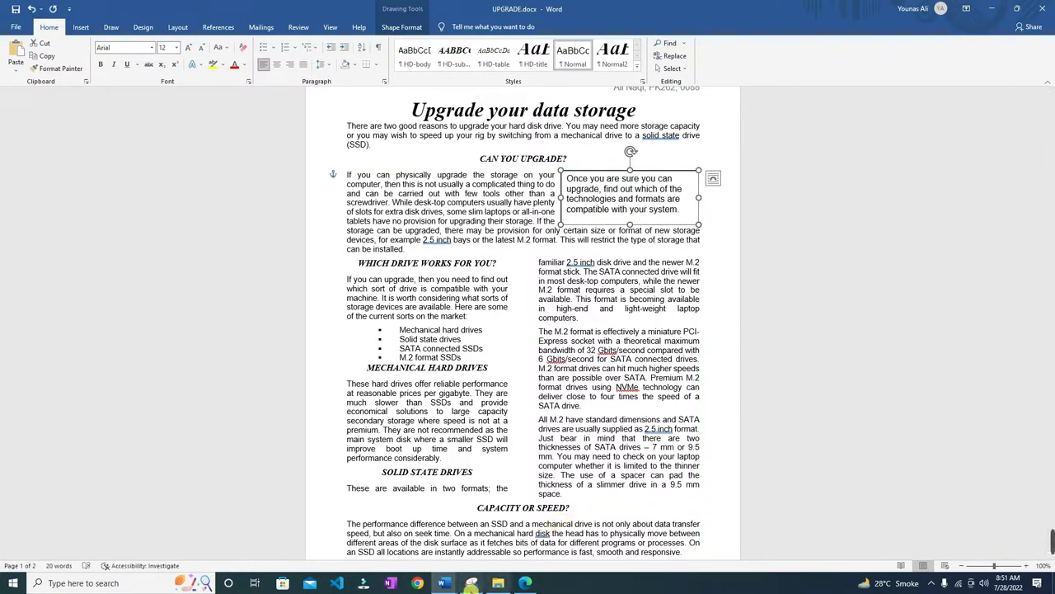
left_click(525, 583)
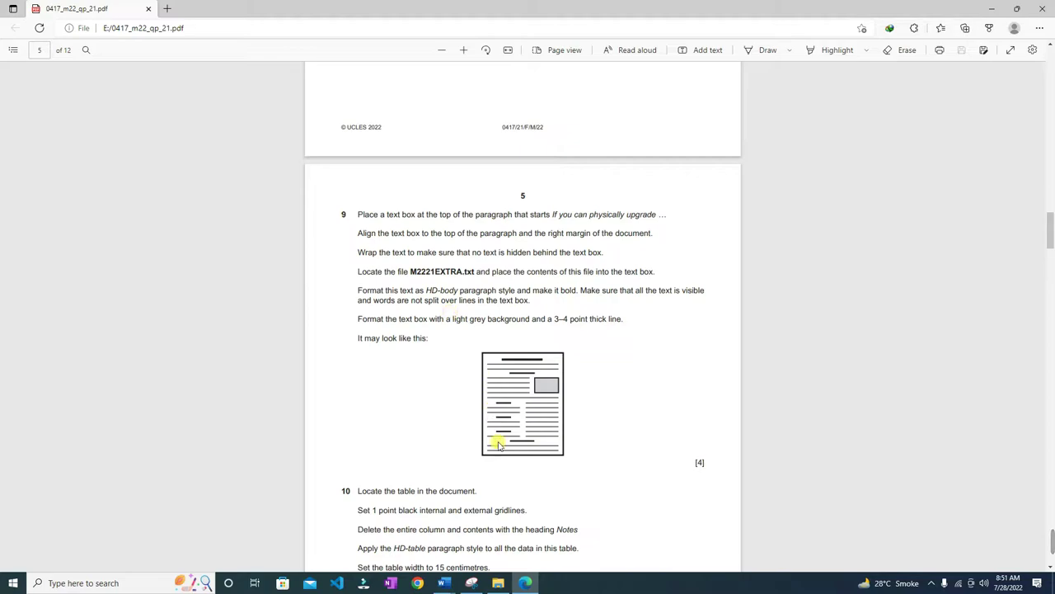
Step: Apply the HD-body style to the sentence inside the UPGRADE.docx text box
left_click(445, 584)
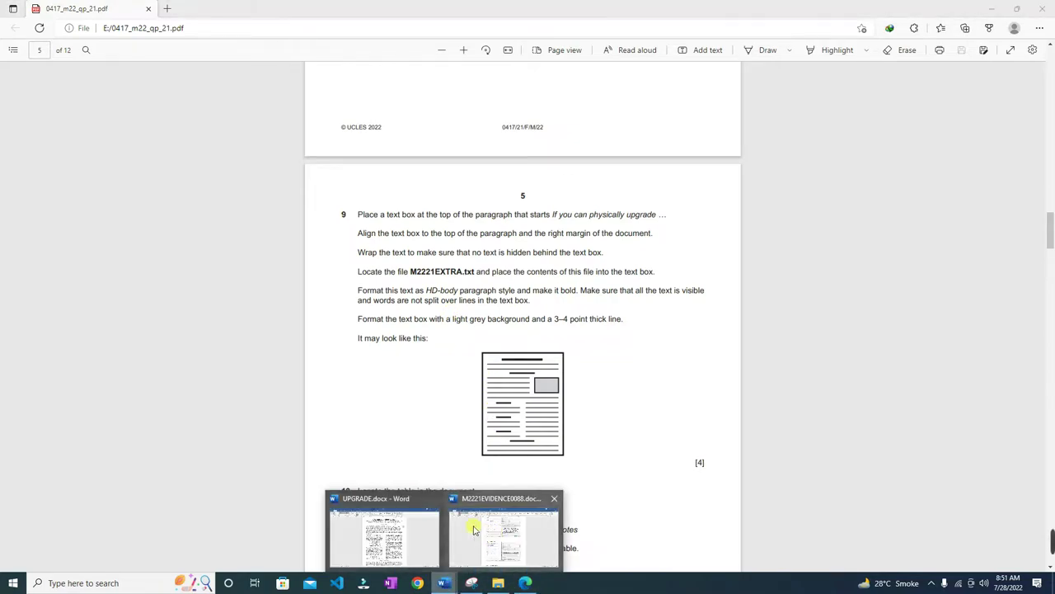
left_click(386, 534)
left_click_drag(641, 214, 567, 178)
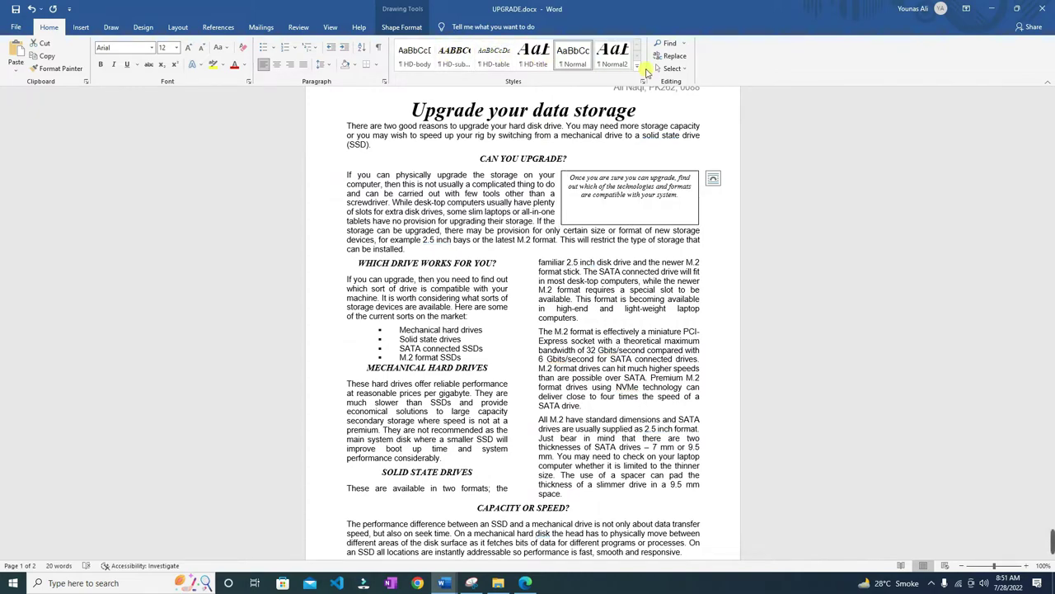
left_click(642, 81)
left_click(412, 56)
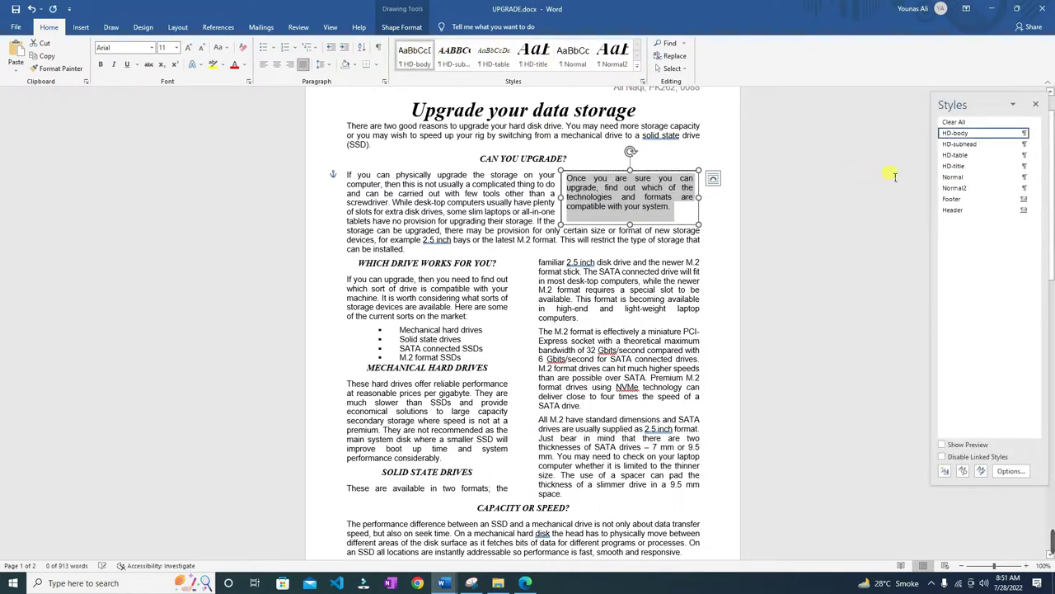
left_click(1035, 104)
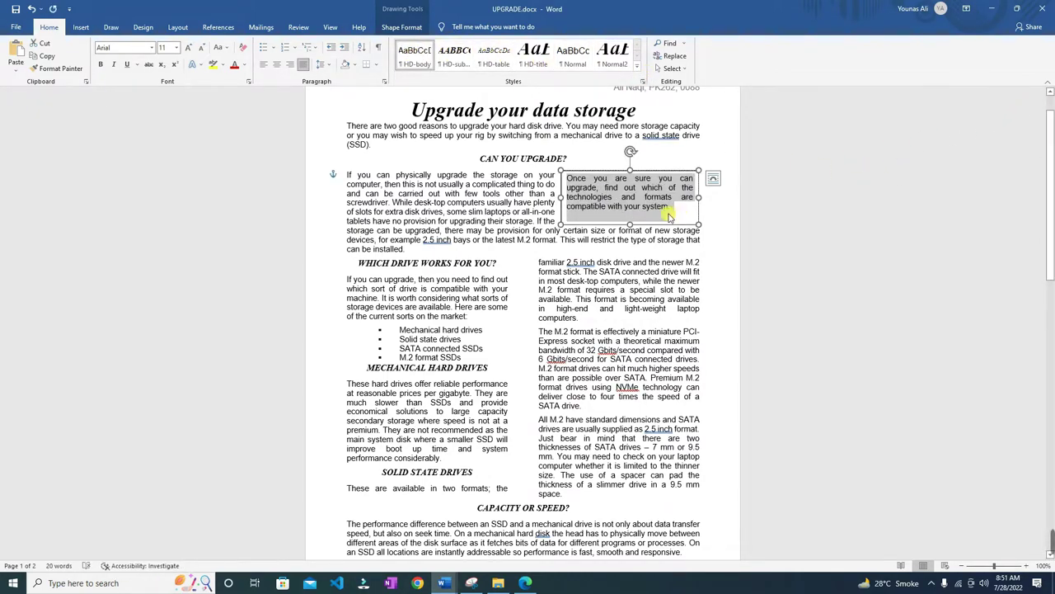
Step: Shorten the text box so its height fits the text
left_click_drag(630, 226, 639, 221)
left_click(787, 209)
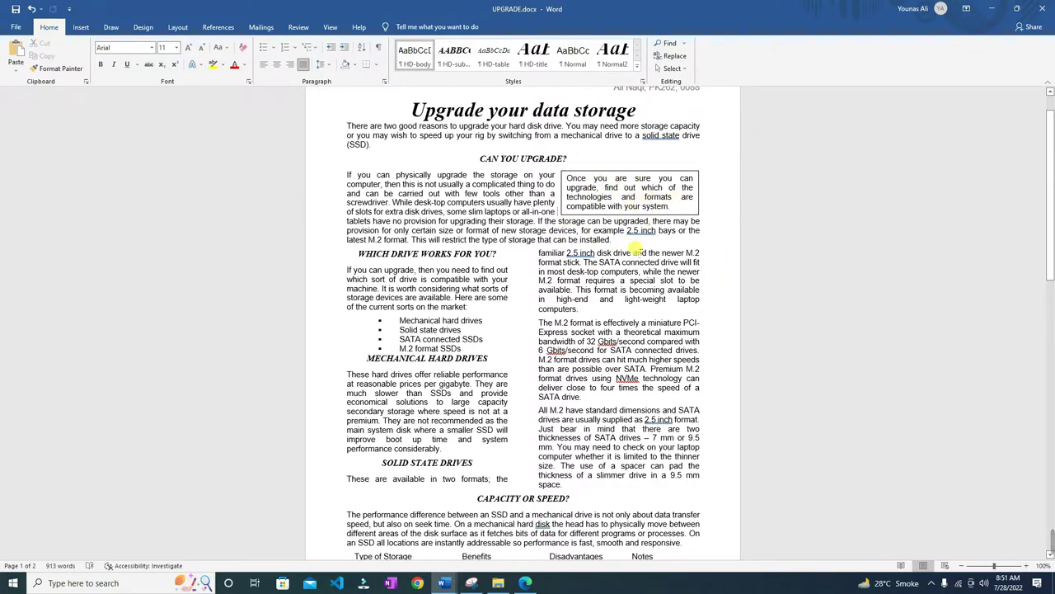
left_click(525, 583)
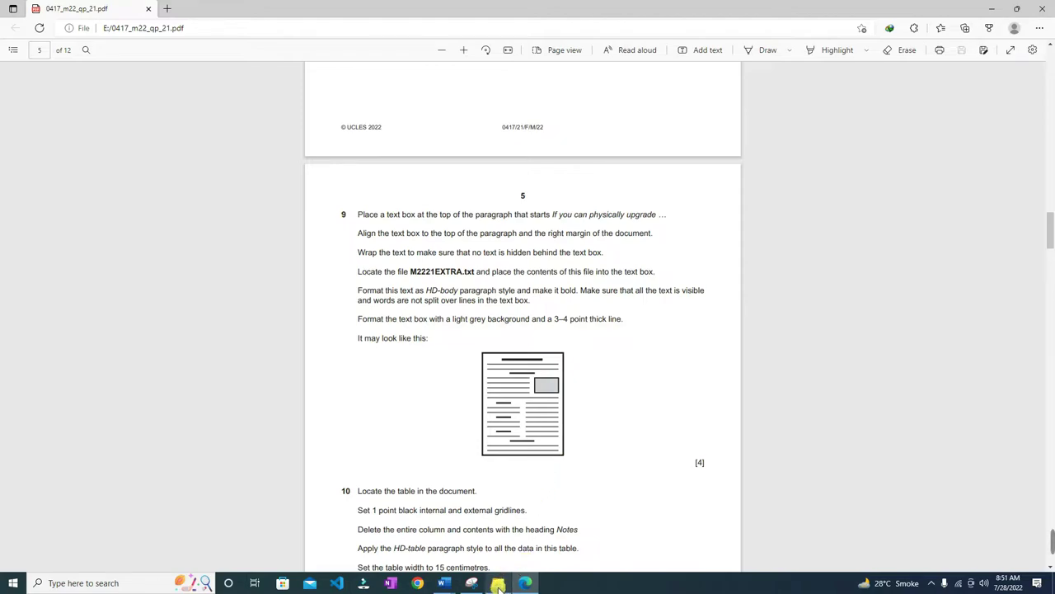
Step: Fill the text box with White, Background 1, Darker 15% light grey
left_click(444, 582)
left_click(414, 559)
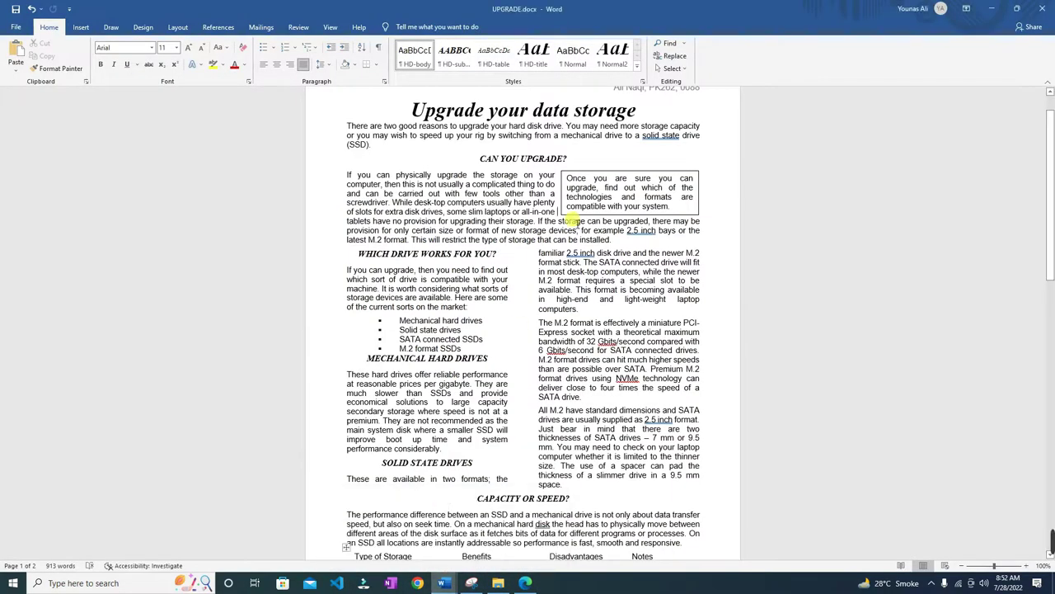
left_click(619, 189)
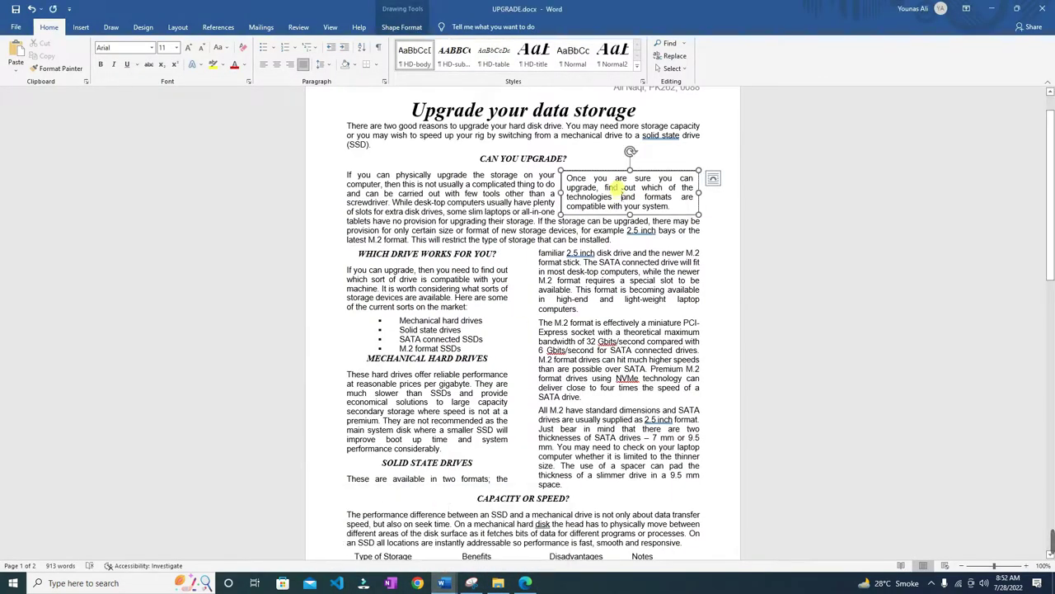
left_click(417, 28)
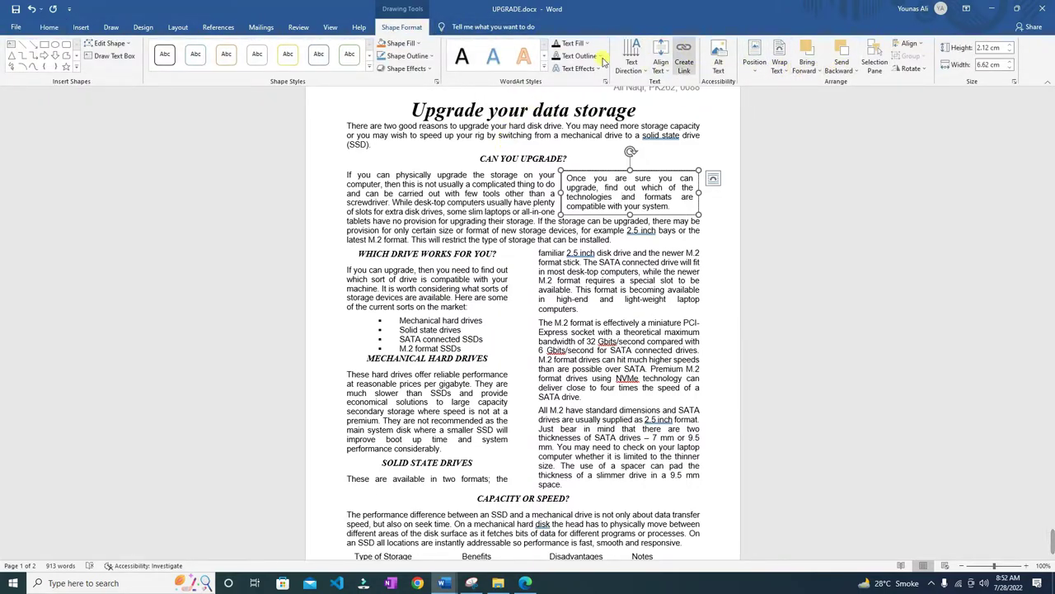
left_click(411, 43)
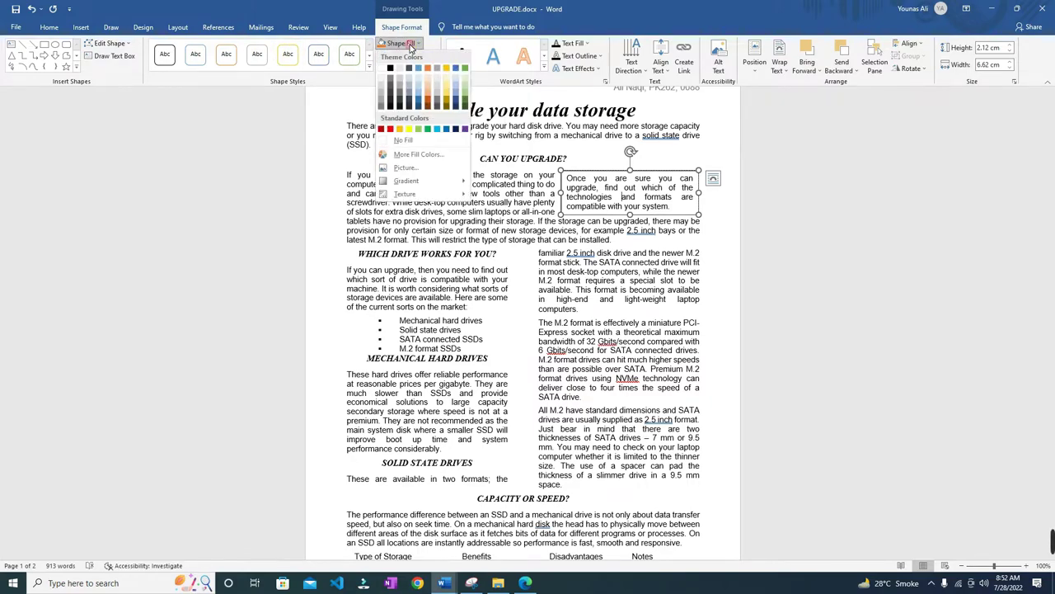
left_click(383, 93)
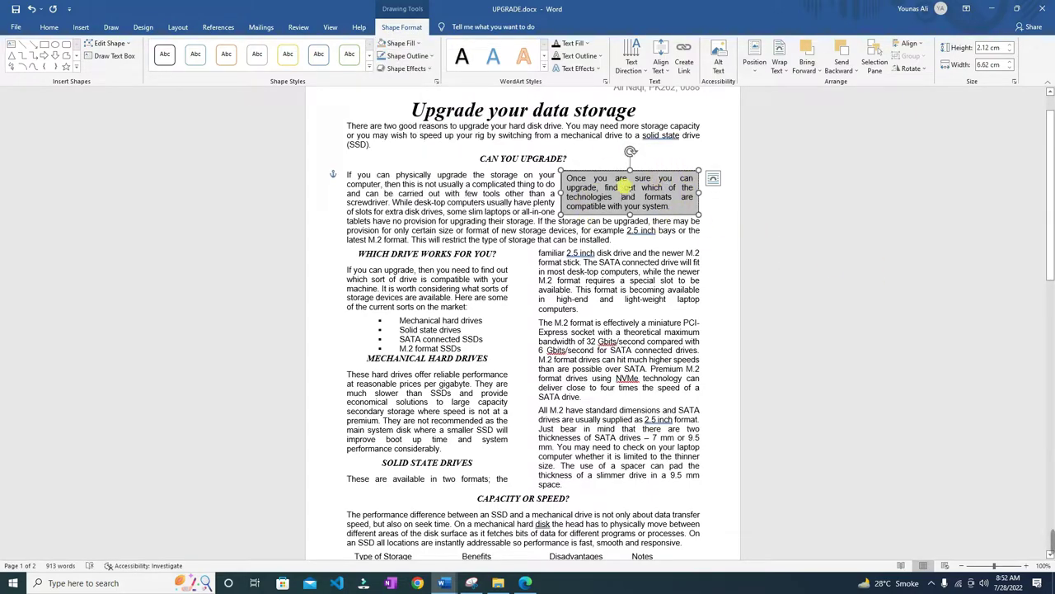
key("alt+Tab")
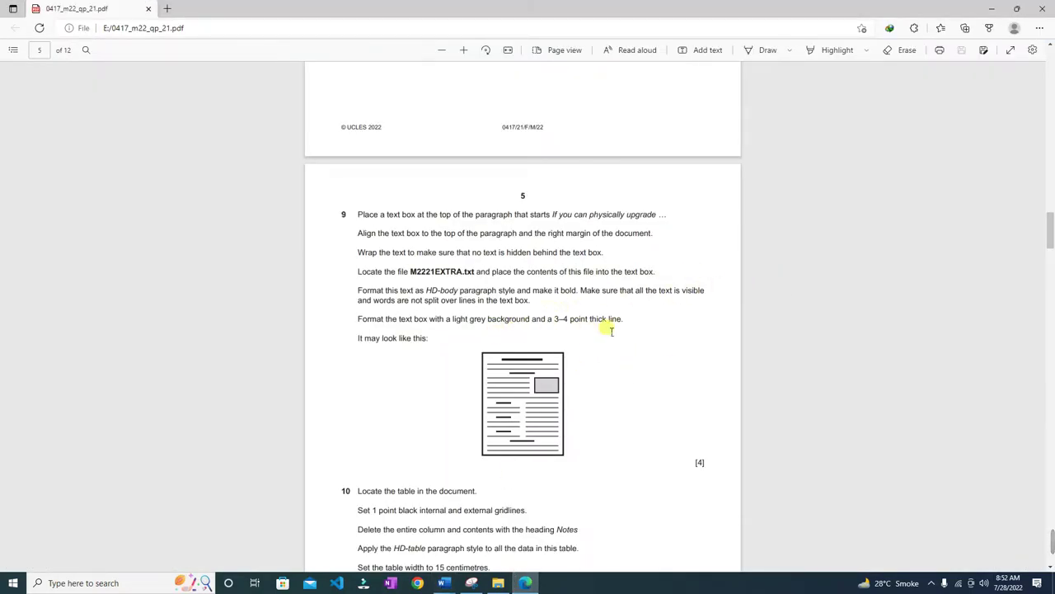
Step: Set the text box outline weight to 3 pt
mouse_move(444, 582)
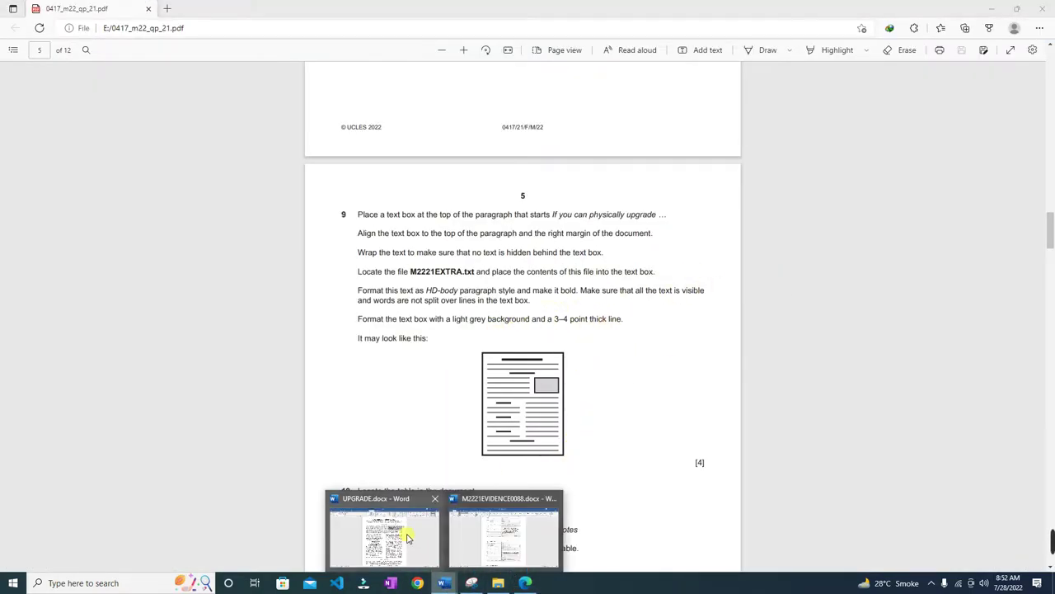
left_click(404, 534)
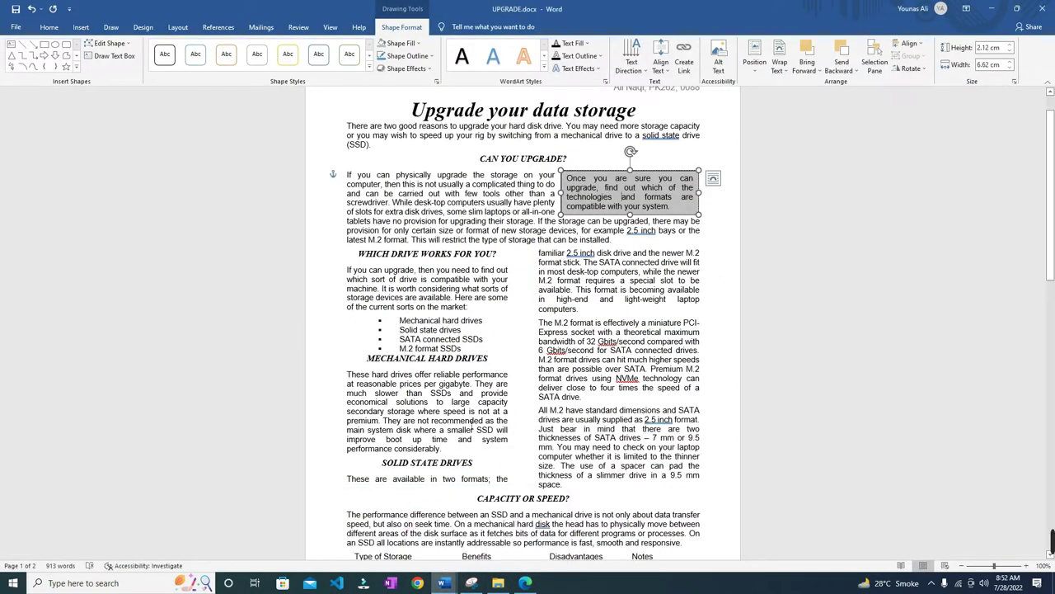
left_click(408, 55)
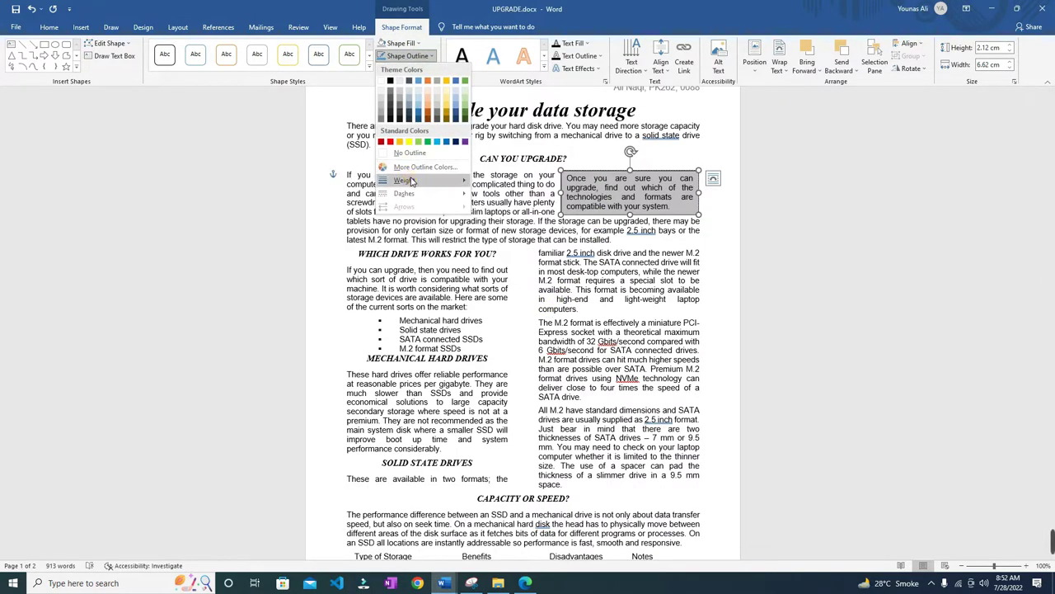
mouse_move(404, 180)
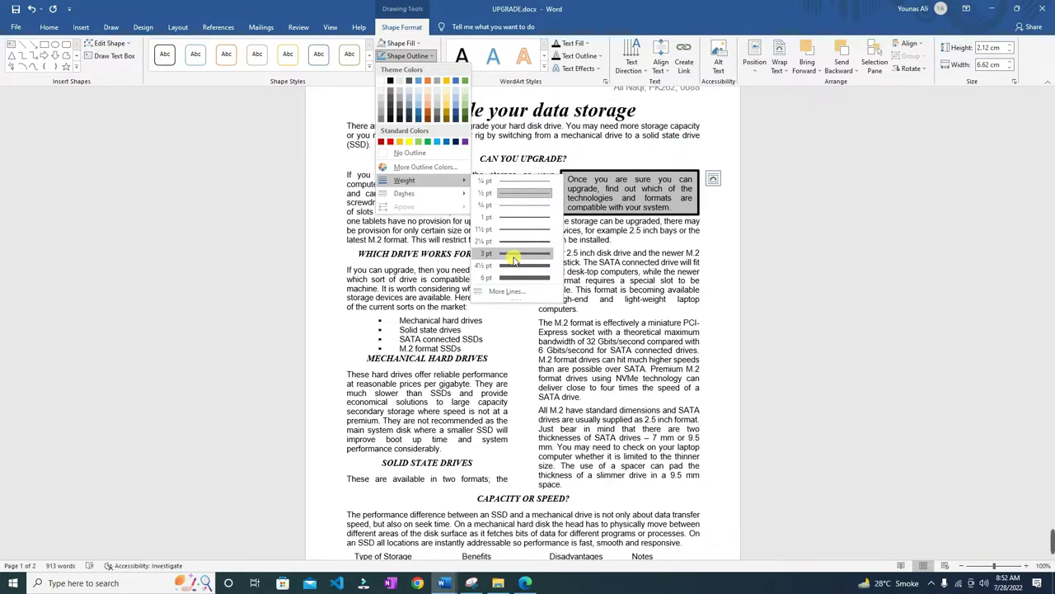
left_click(512, 254)
left_click(650, 262)
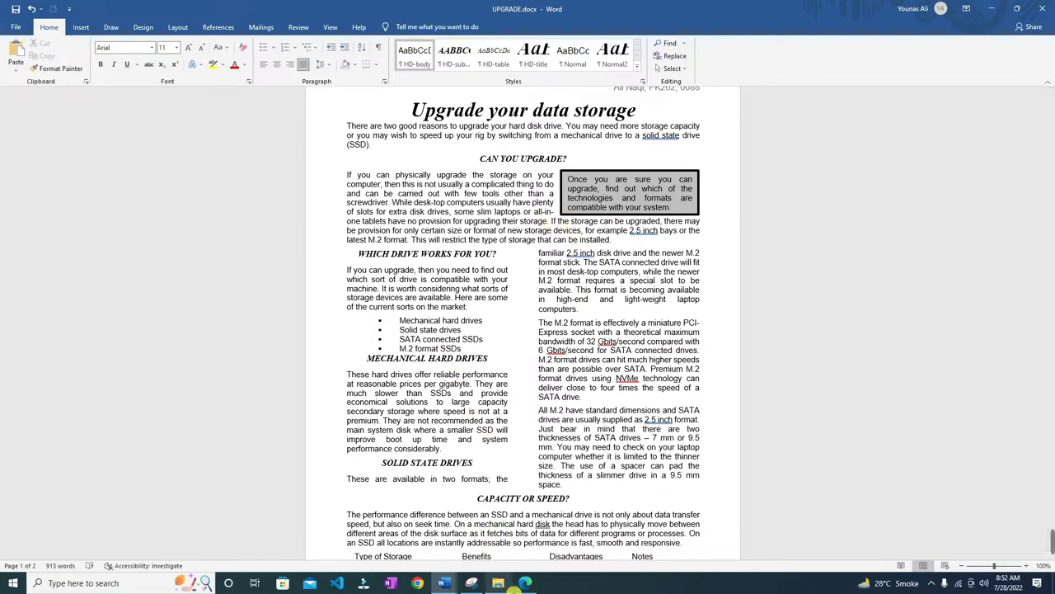
left_click(526, 583)
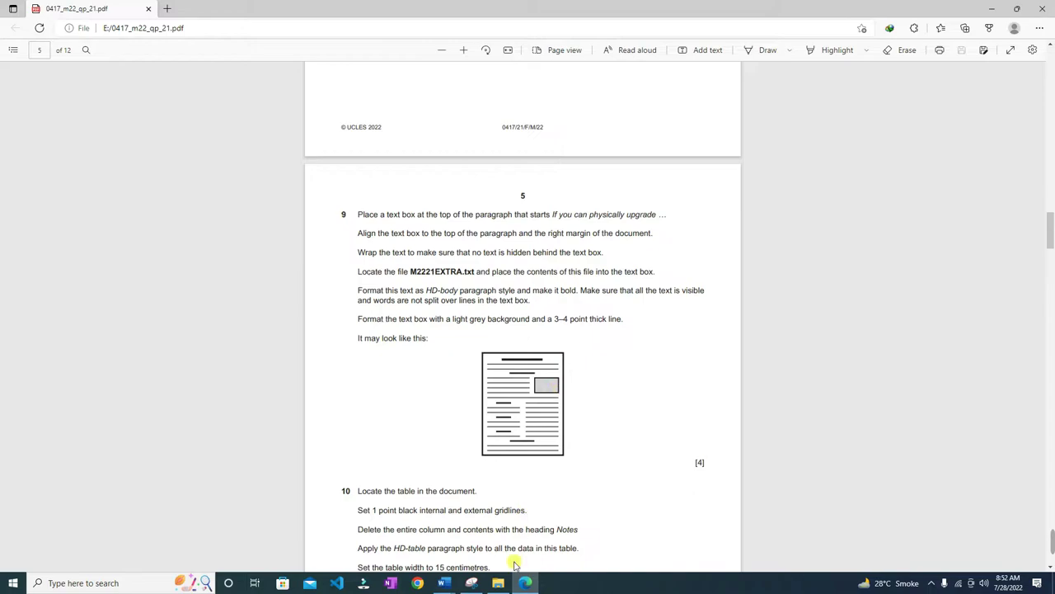
Step: Nudge the text box down and narrow it from the left so text wraps around it
mouse_move(444, 582)
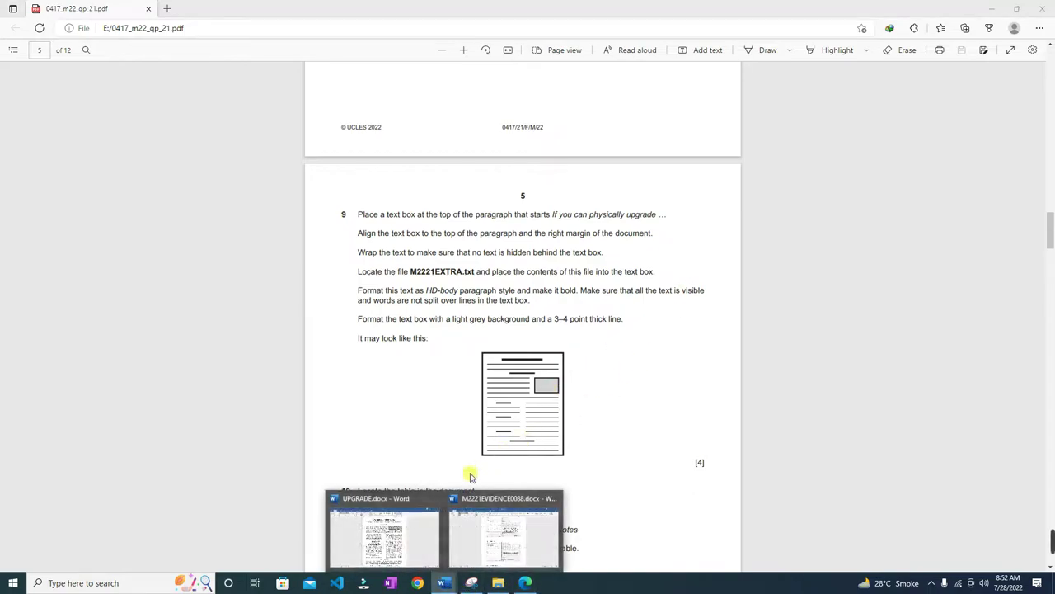
left_click(384, 532)
left_click(637, 215)
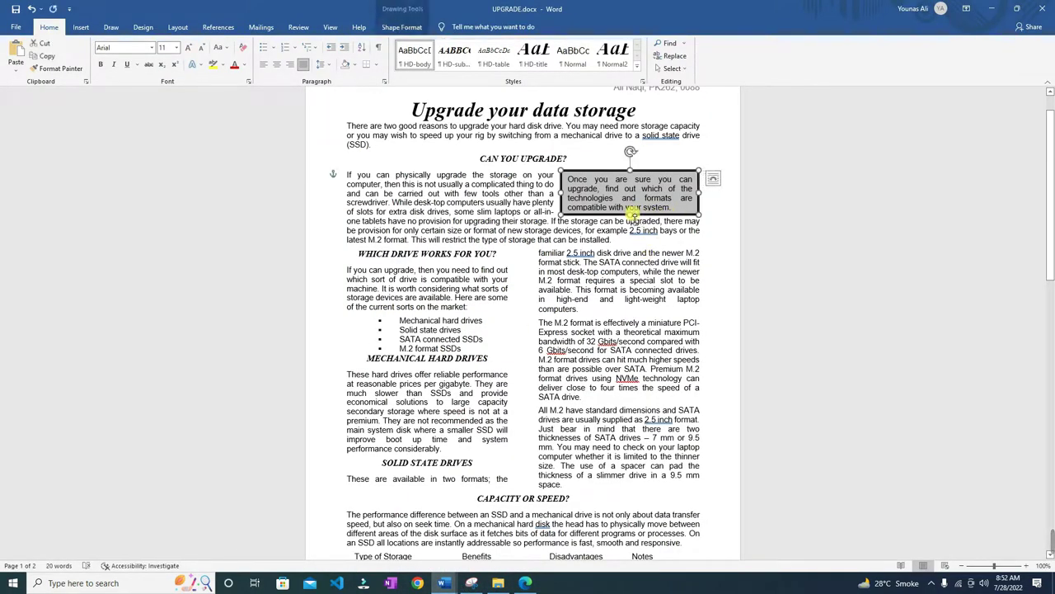
left_click_drag(637, 224, 641, 239)
left_click_drag(567, 200, 591, 211)
left_click(541, 353)
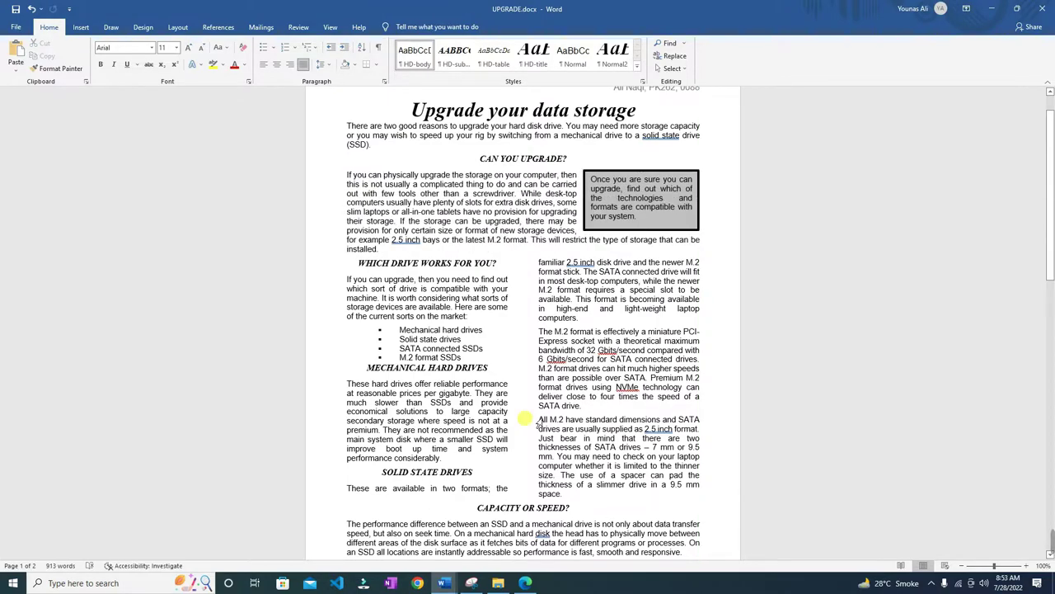
Step: Read question 10's table tasks, then scroll the document down to the storage table
left_click(525, 583)
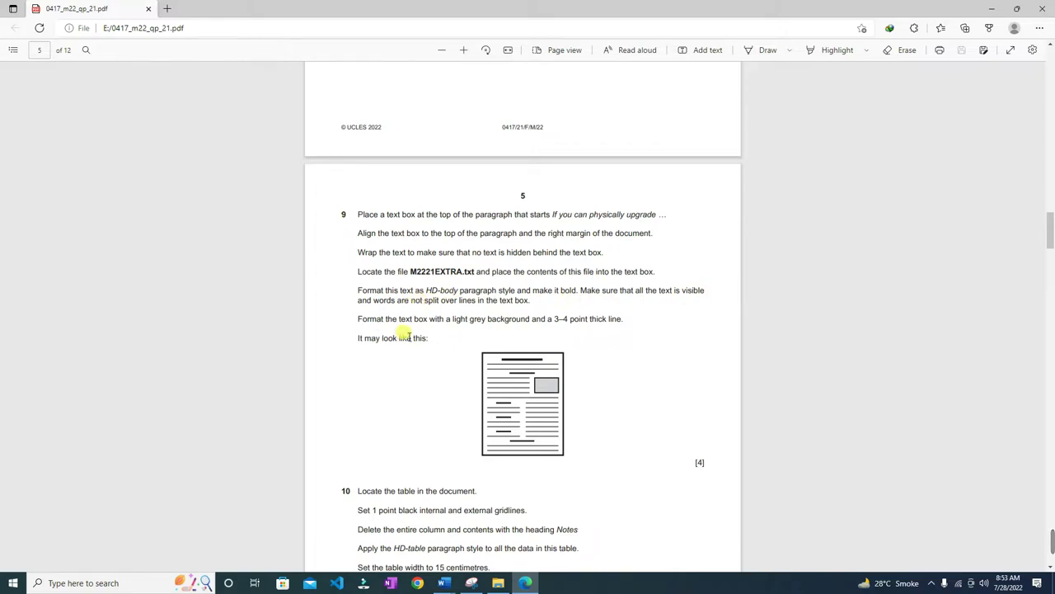
scroll(385, 352, "down", 2)
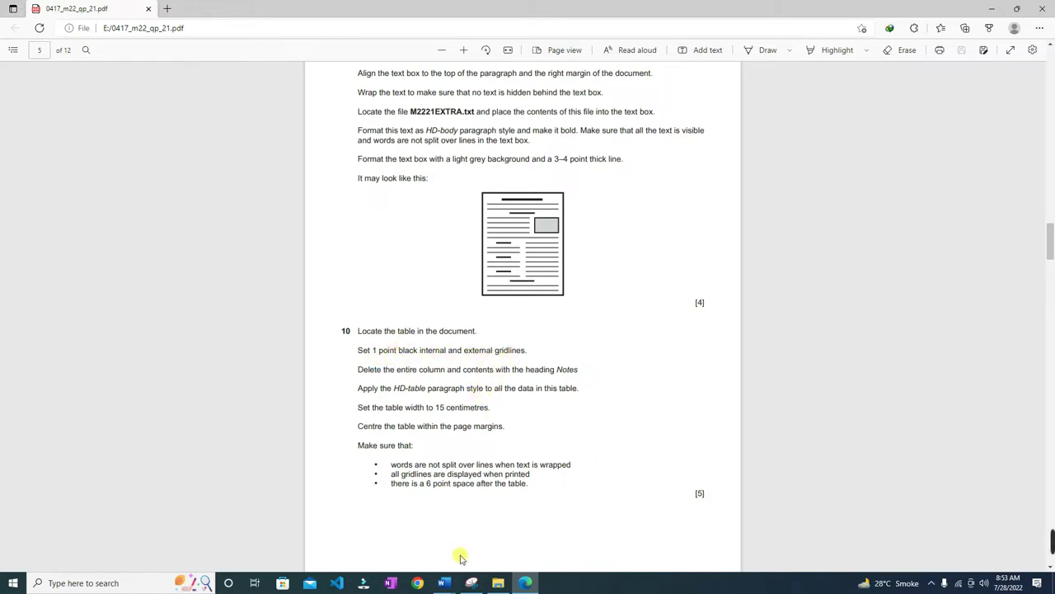
mouse_move(444, 583)
left_click(380, 528)
scroll(400, 418, "down", 5)
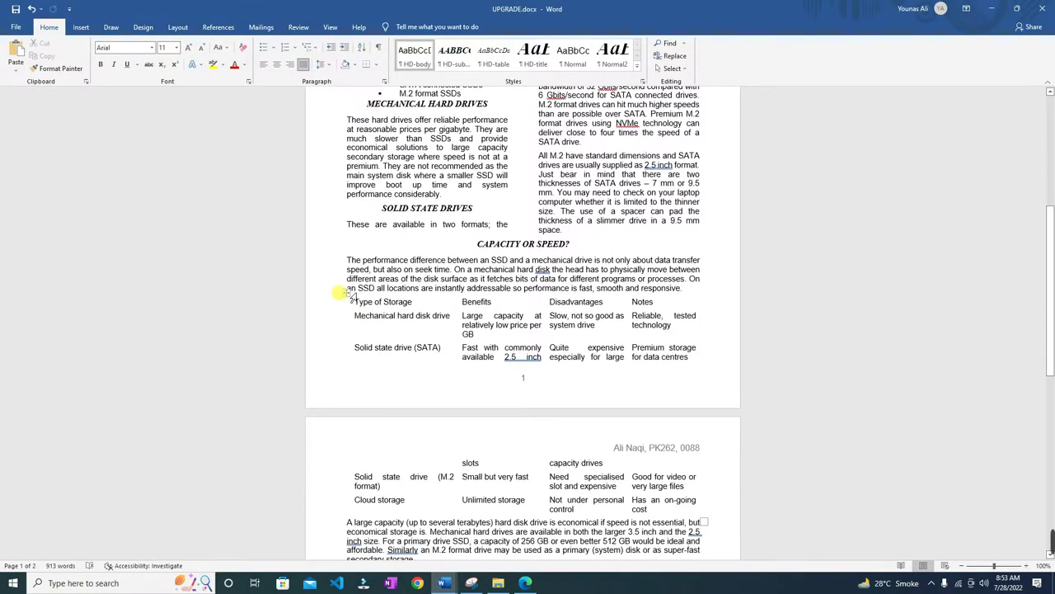
Step: Turn on table gridlines and apply the Table Grid style to the storage table
left_click(348, 294)
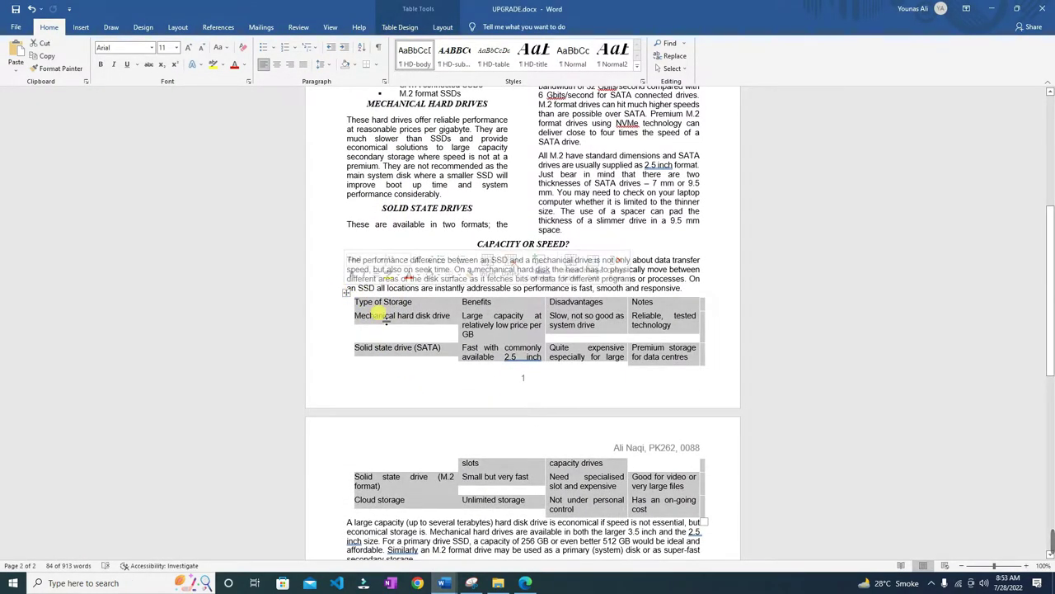
left_click(403, 27)
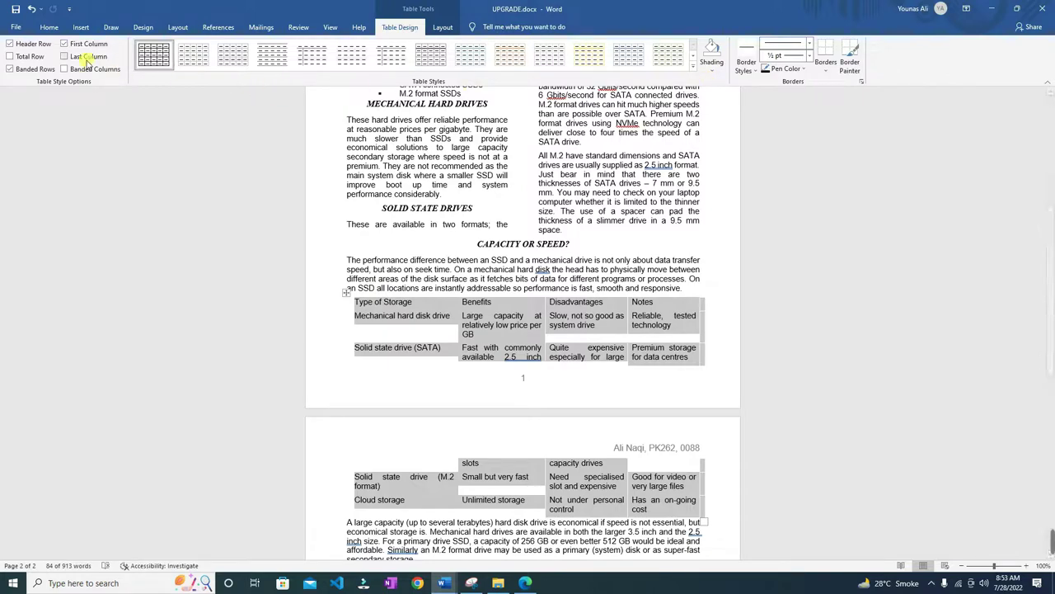
left_click(442, 27)
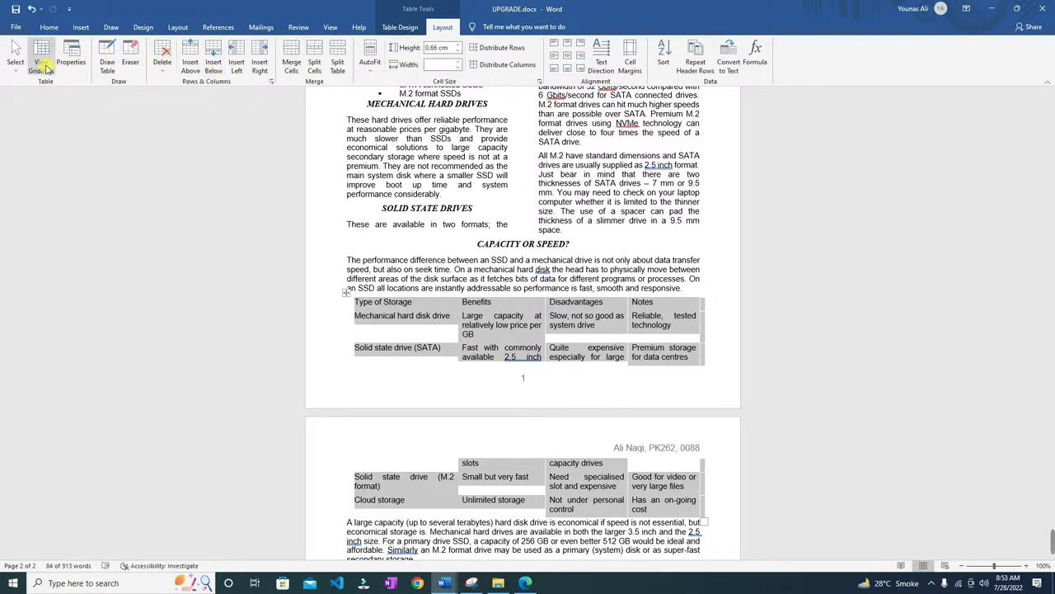
left_click(43, 64)
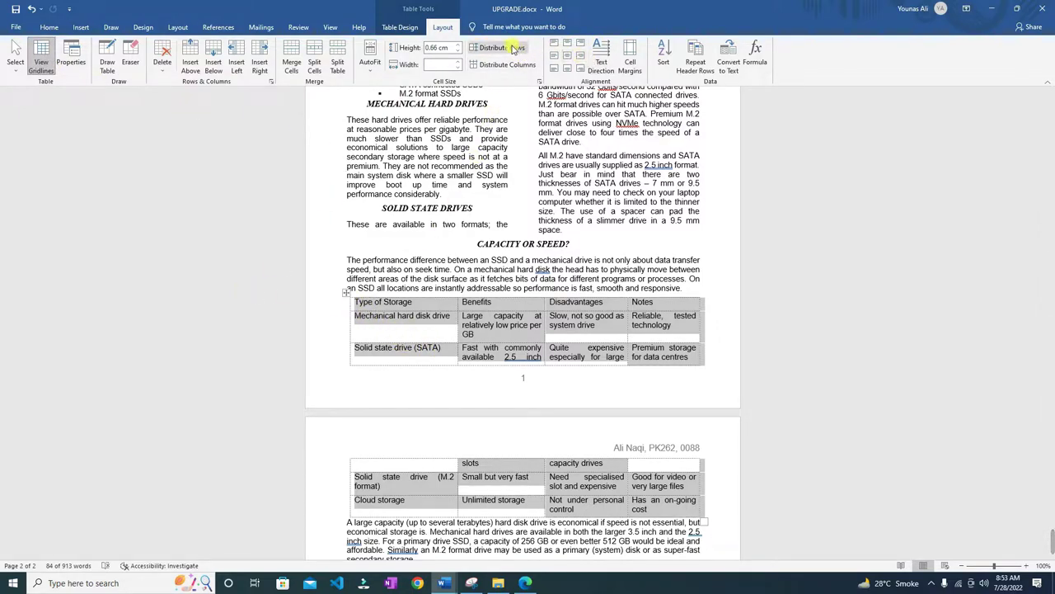
left_click(379, 30)
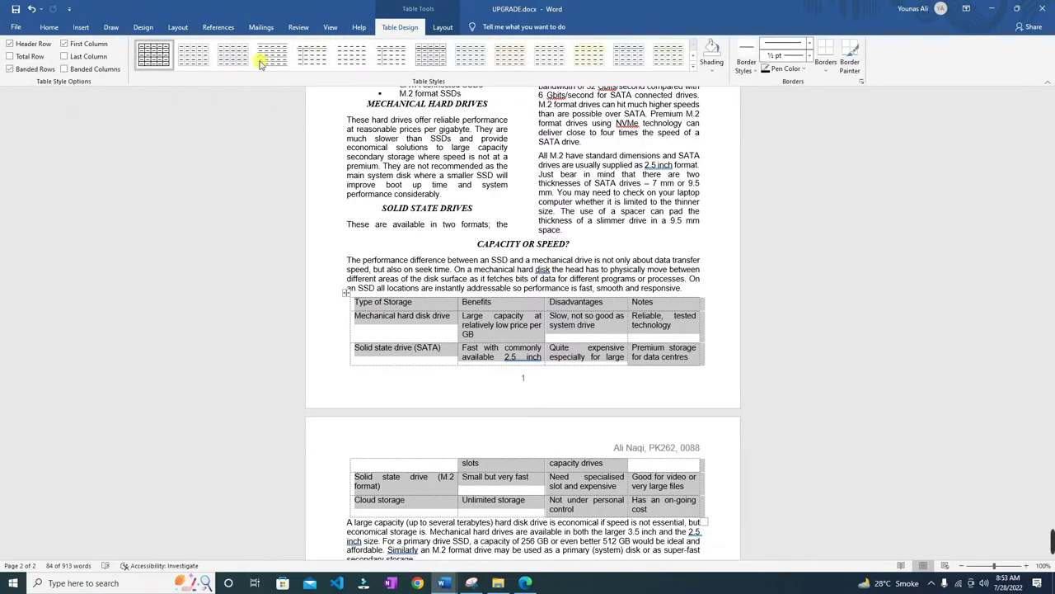
left_click(154, 54)
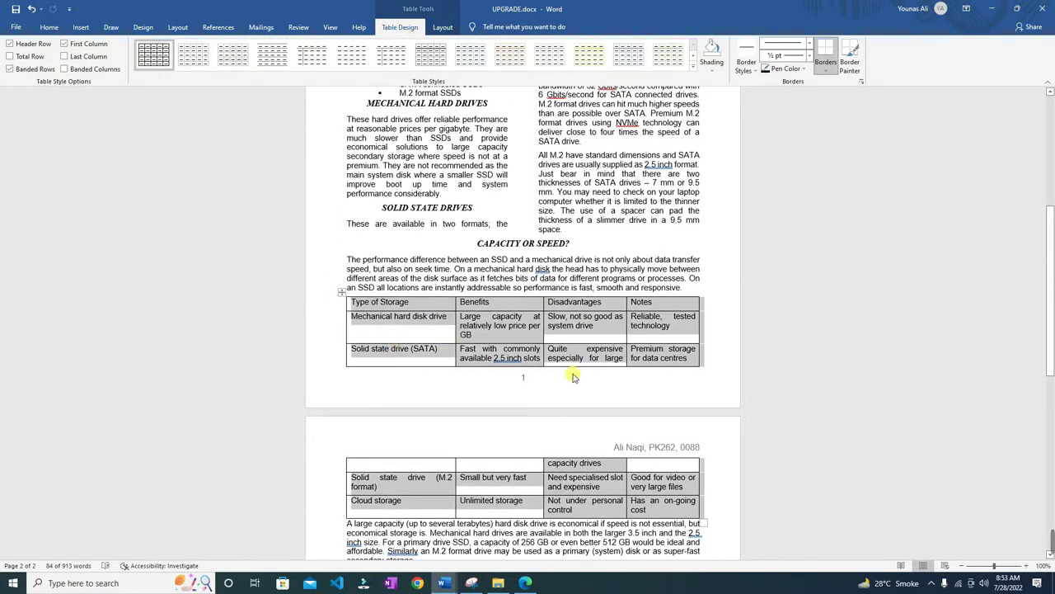
left_click(525, 583)
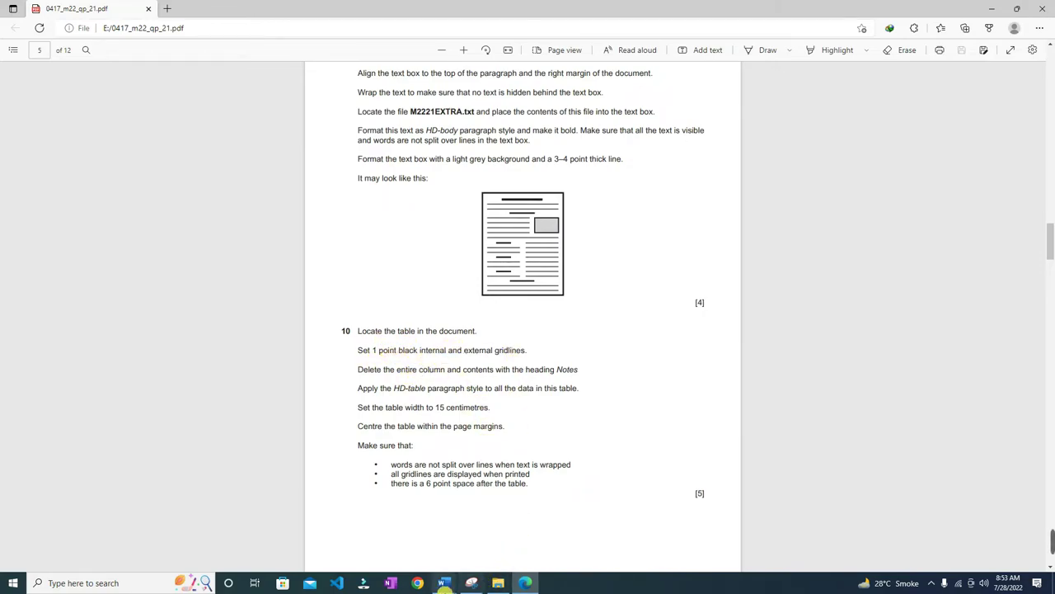
Step: Apply 1 pt All Borders to every gridline of the storage table
mouse_move(443, 583)
left_click(393, 549)
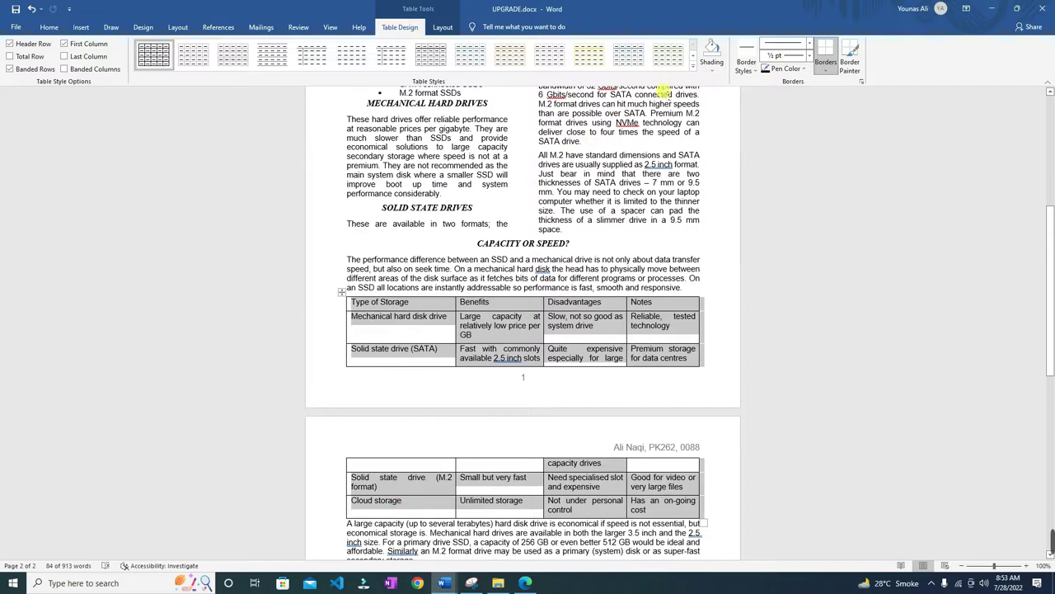
left_click(810, 56)
left_click(798, 115)
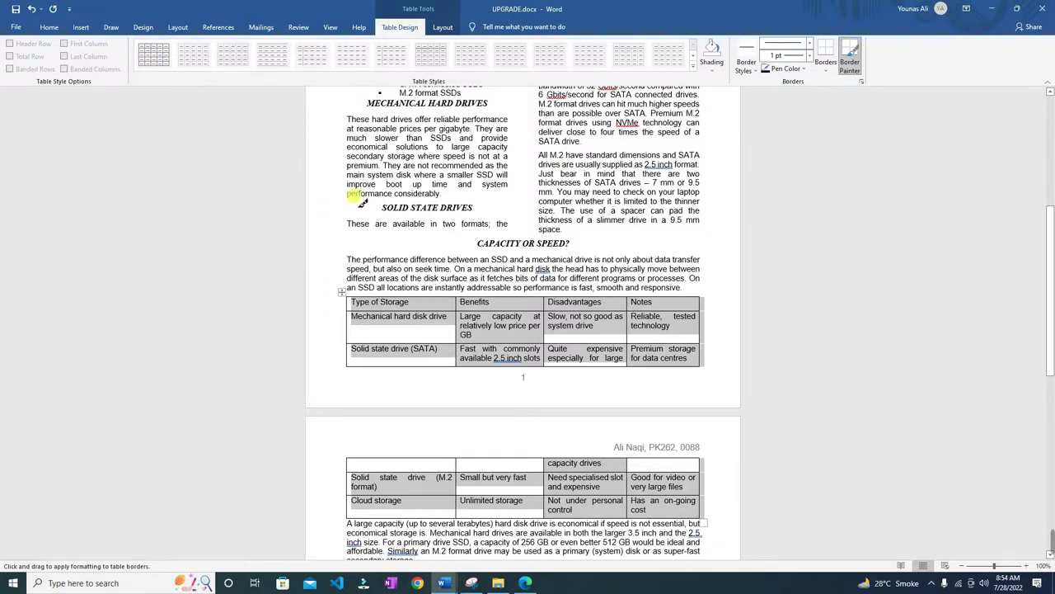
left_click(775, 69)
left_click(775, 69)
left_click(826, 65)
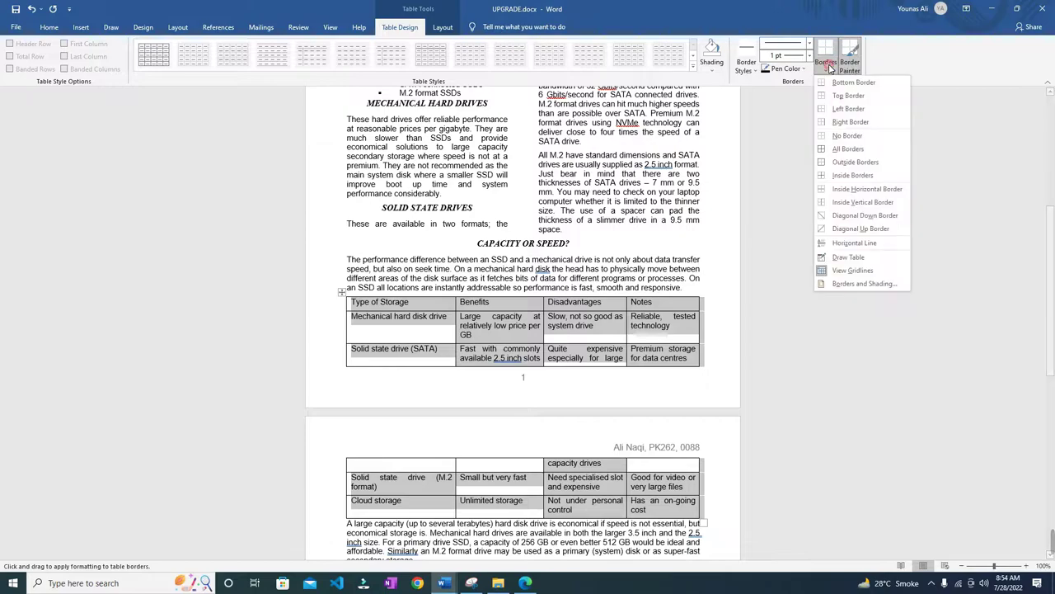
left_click(841, 149)
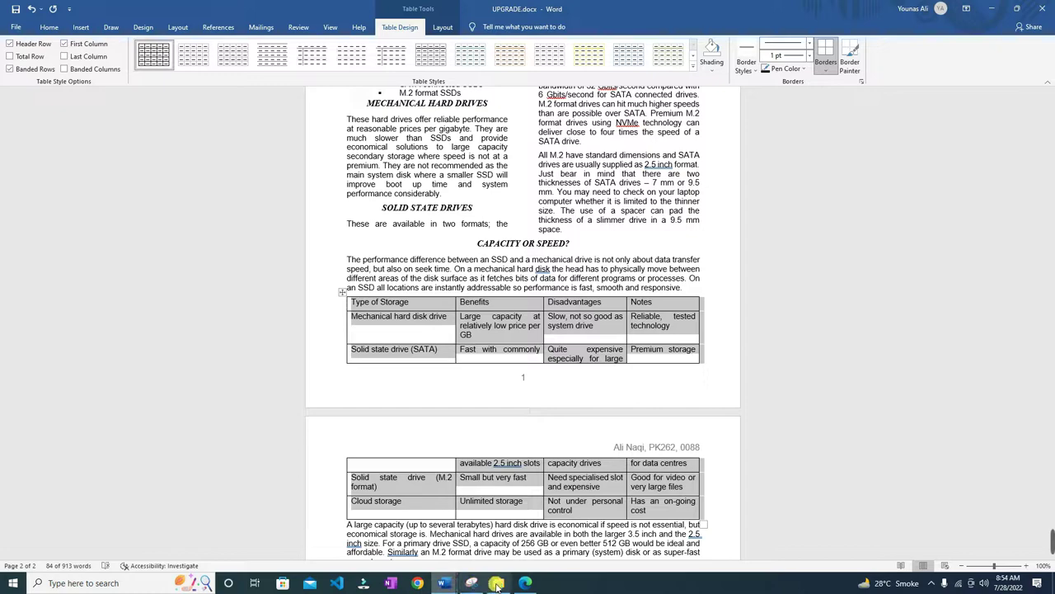
Step: Reread question 10's column-deletion instruction and go to the Notes column header
left_click(519, 582)
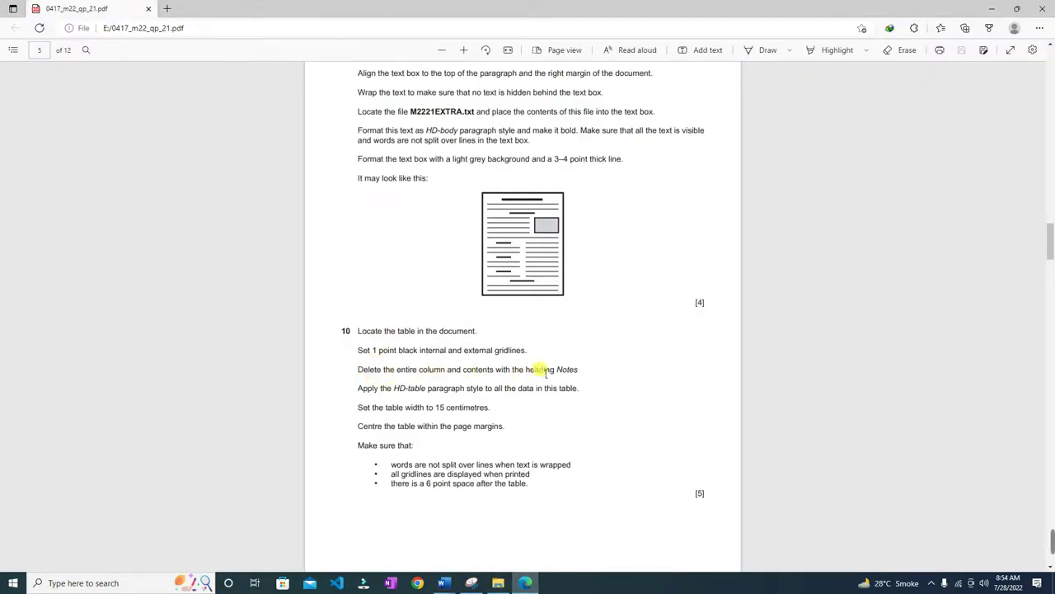
mouse_move(444, 582)
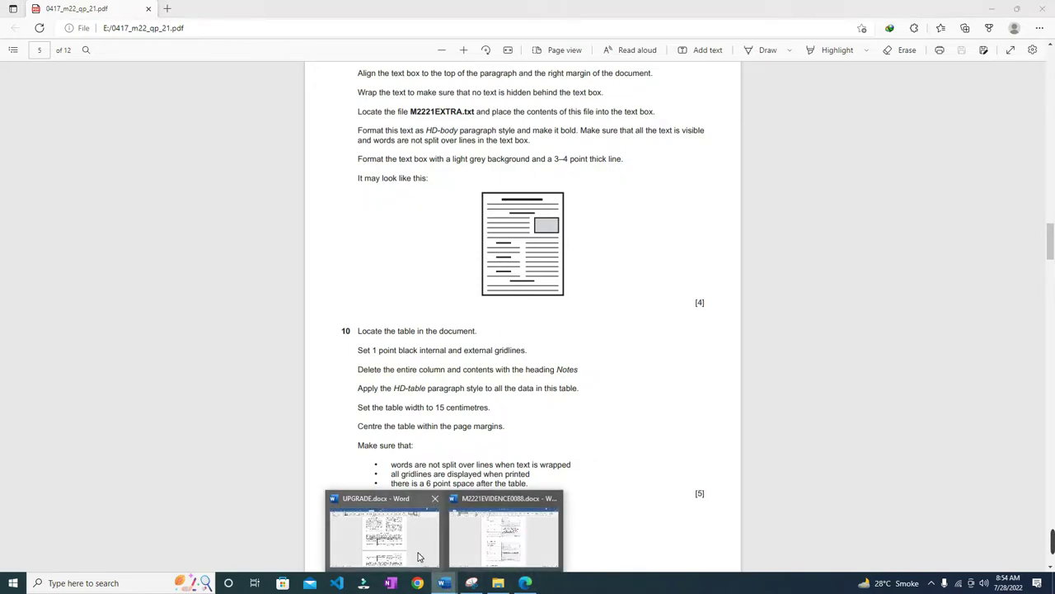
left_click(414, 552)
left_click(662, 307)
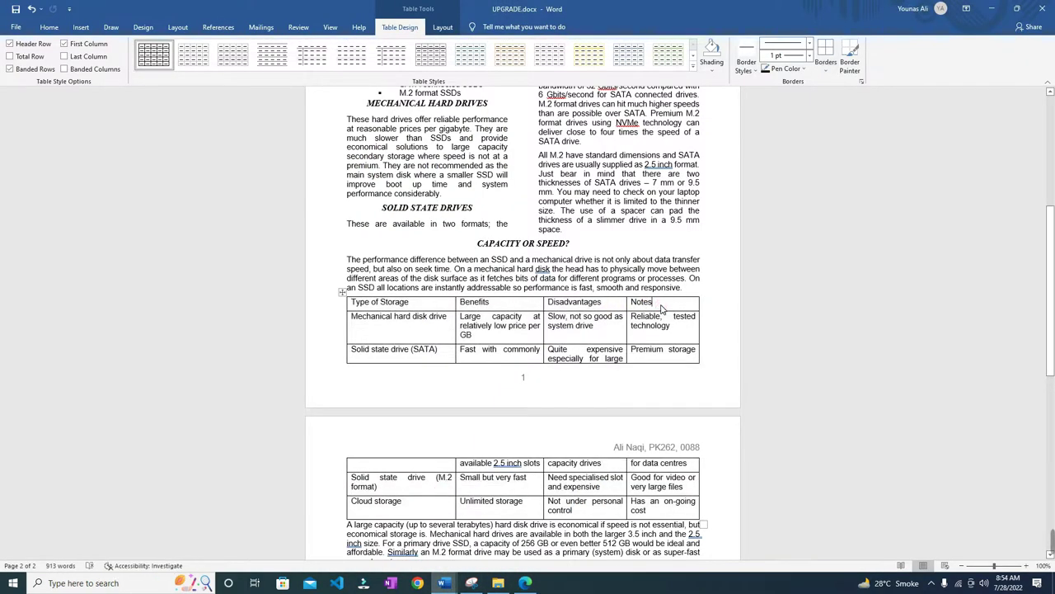
Step: Clear the Notes column's contents and delete the column from the table
left_click_drag(666, 308, 664, 509)
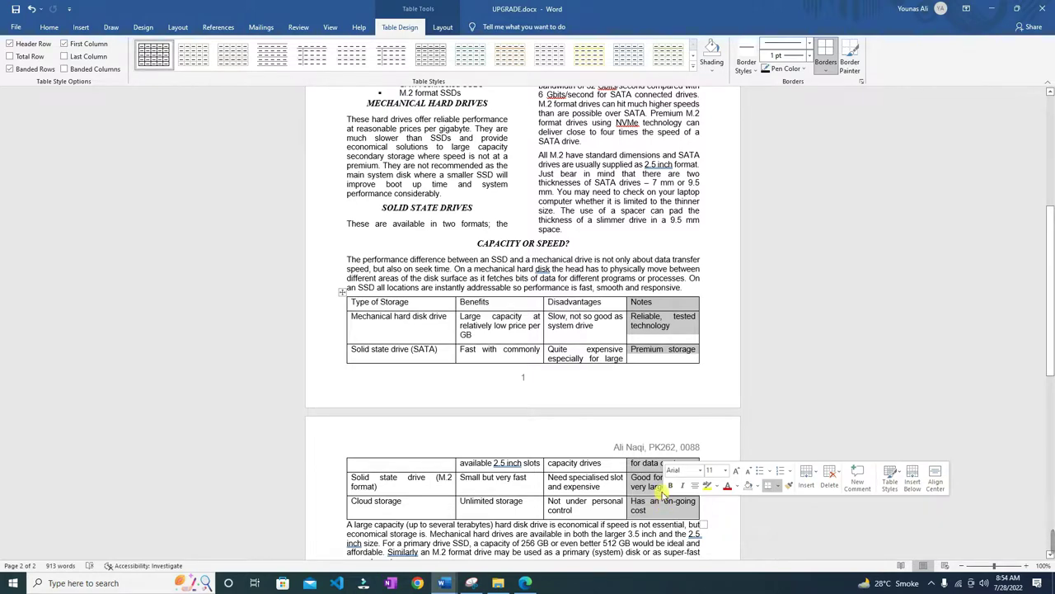
key("Delete")
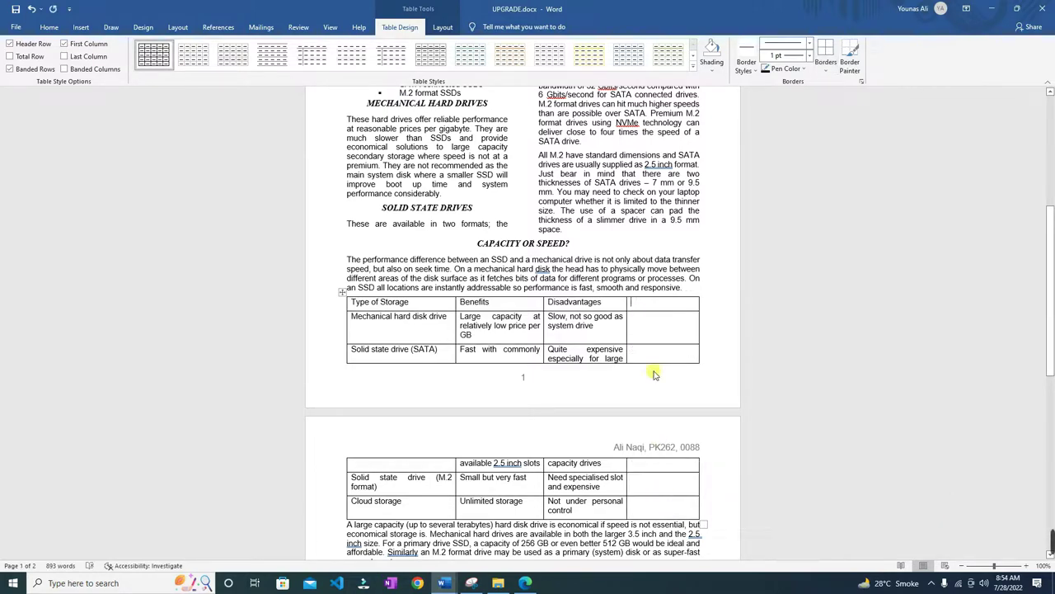
left_click_drag(656, 305, 666, 516)
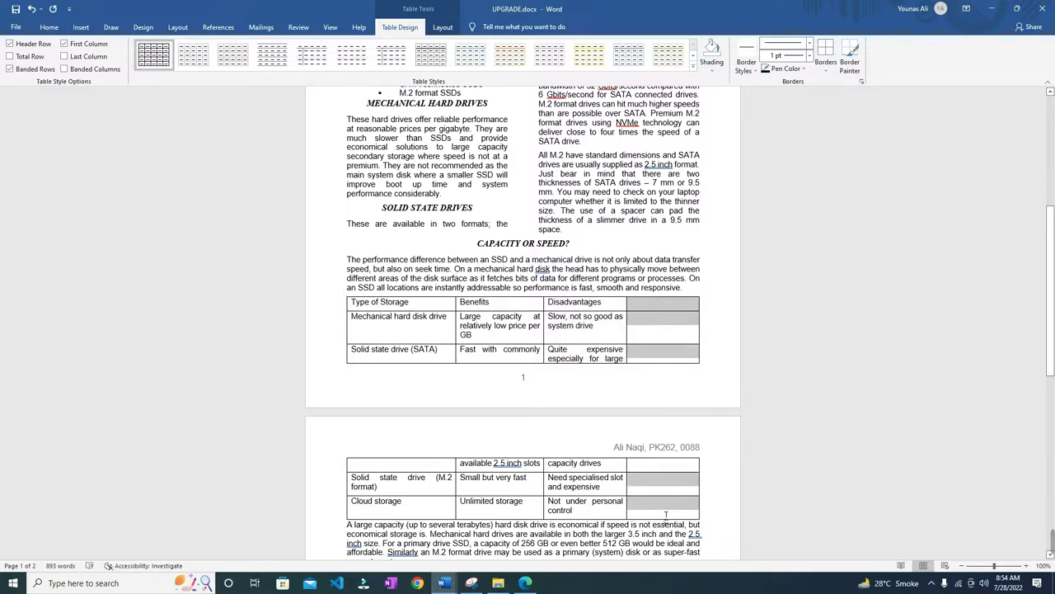
right_click(657, 305)
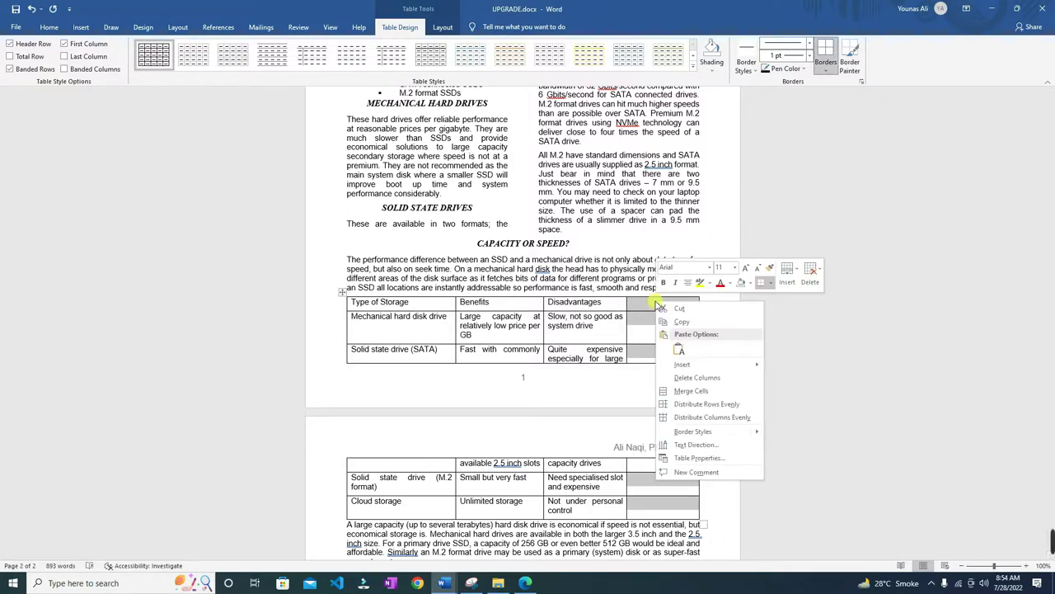
left_click(697, 376)
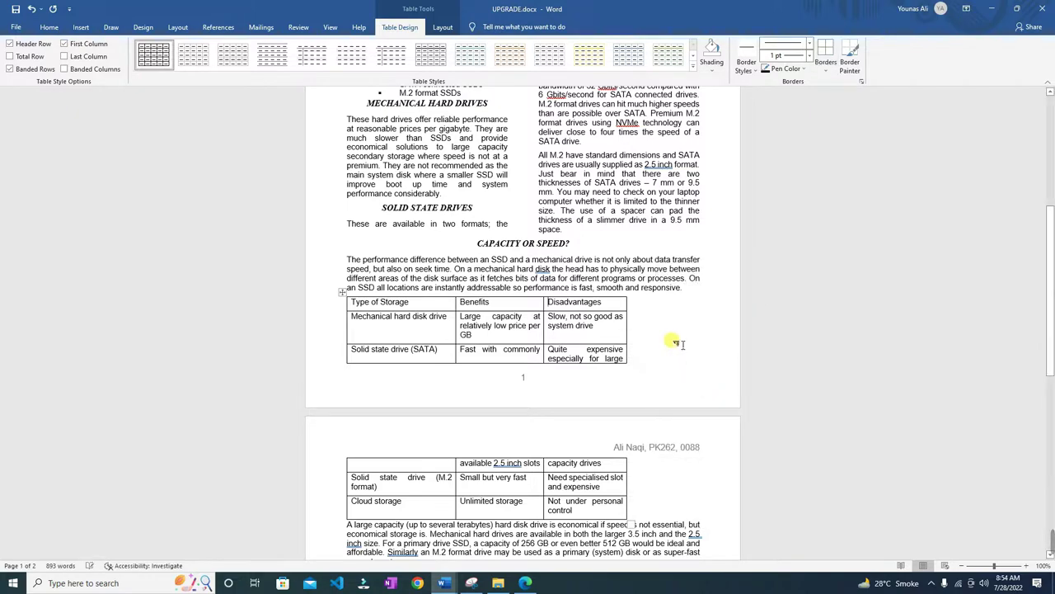
left_click(525, 582)
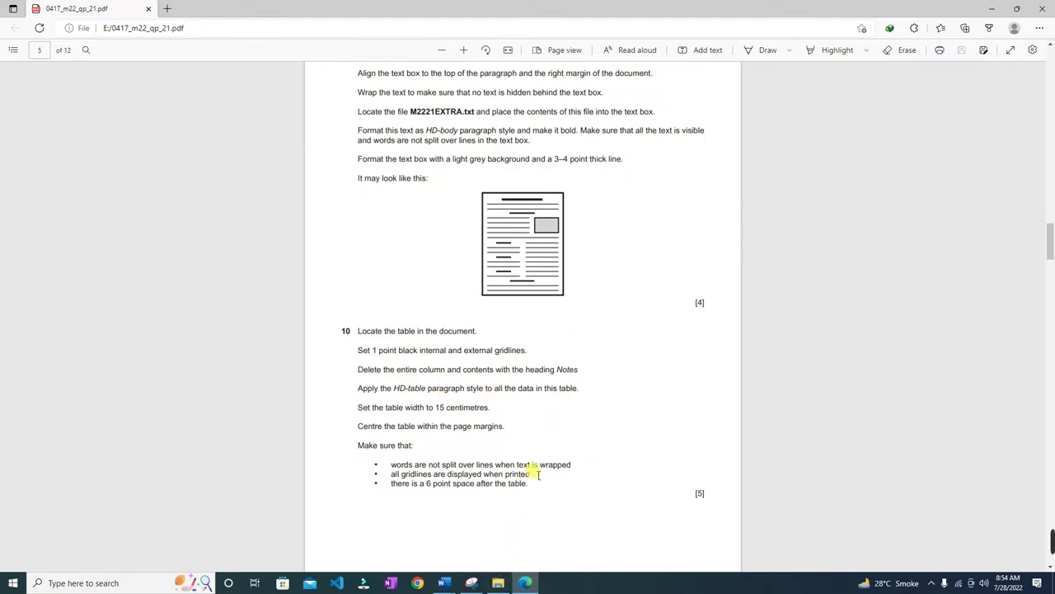
Step: Format the whole storage table with the HD-table style
left_click(452, 586)
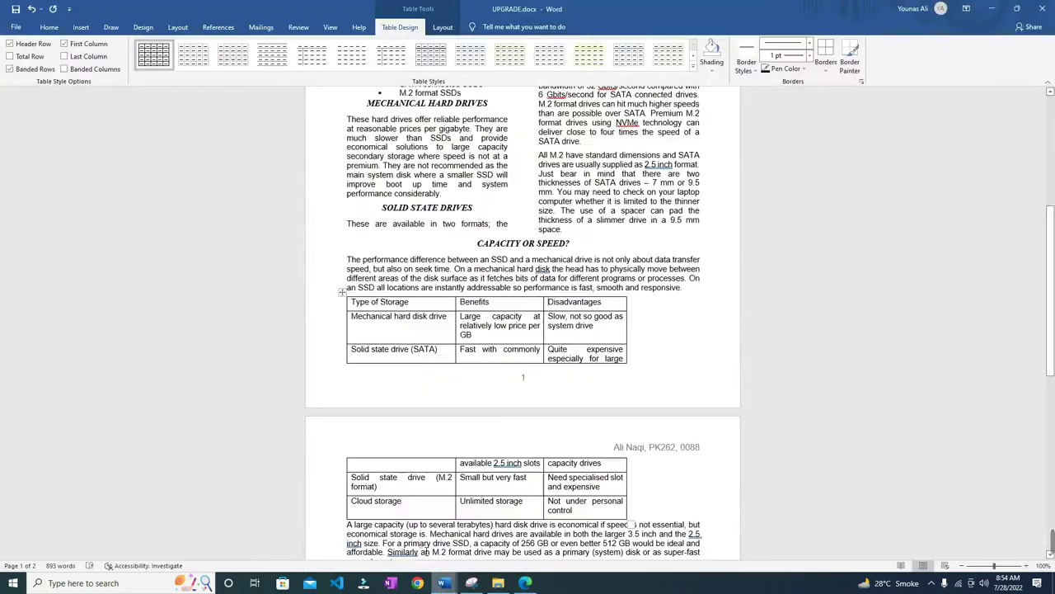
left_click(343, 291)
left_click(49, 27)
left_click(641, 80)
left_click(969, 155)
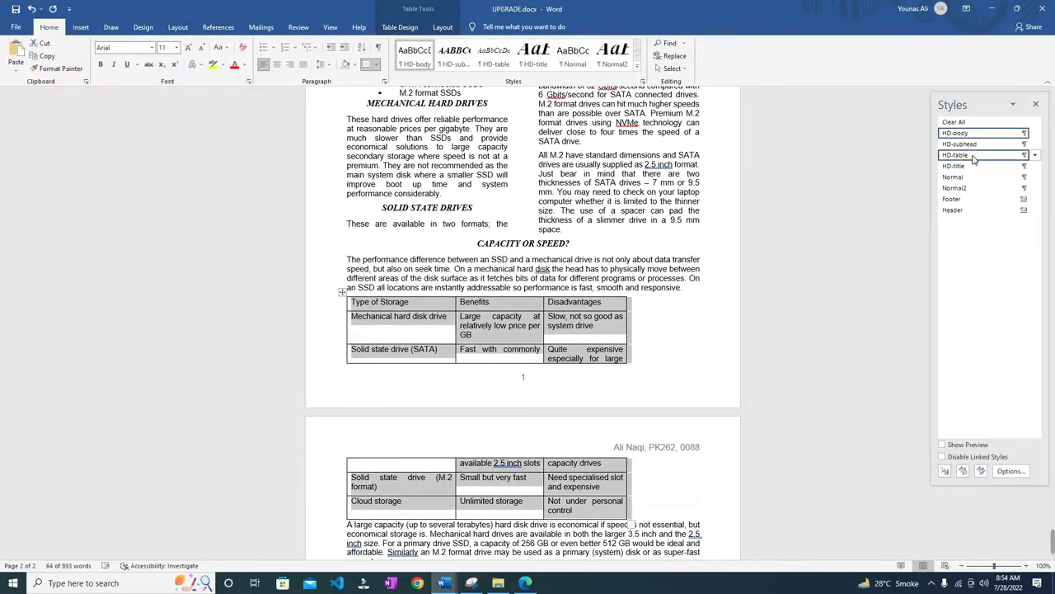
left_click(1035, 104)
Step: Check question 10's sizing requirement and reselect the table to resize it
left_click(525, 583)
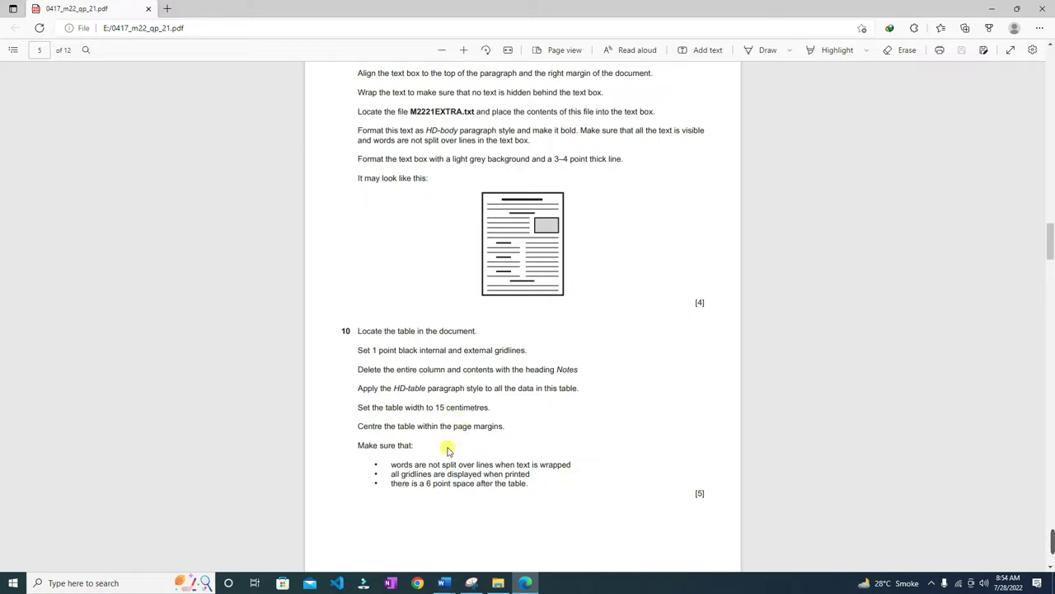
left_click(443, 582)
left_click(380, 528)
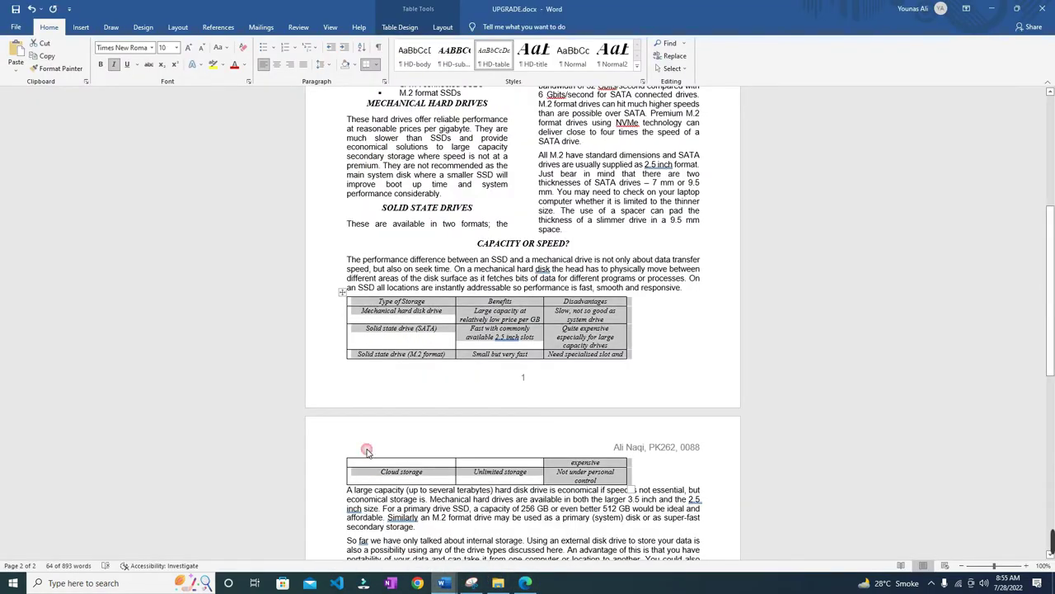
left_click(350, 290)
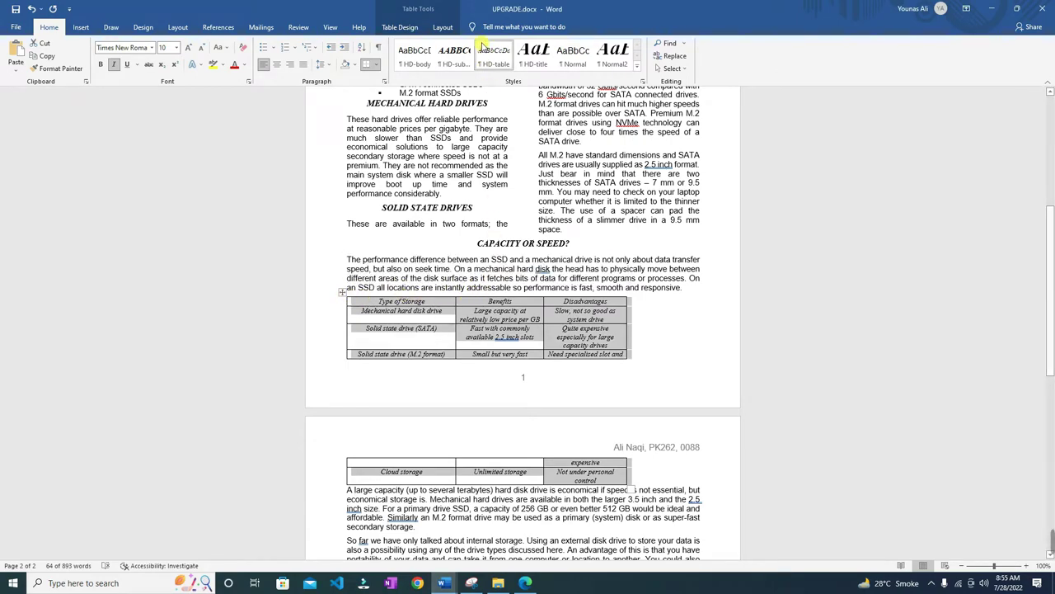
left_click(442, 28)
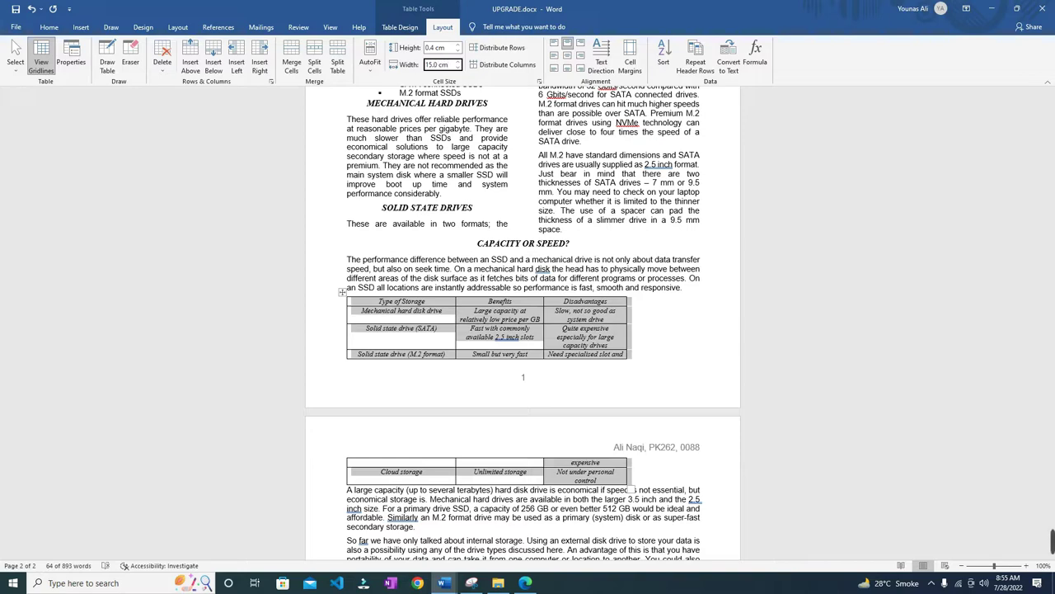
Step: Commit the 15 cm table width, recheck the centring requirement, and reselect the table
key("Return")
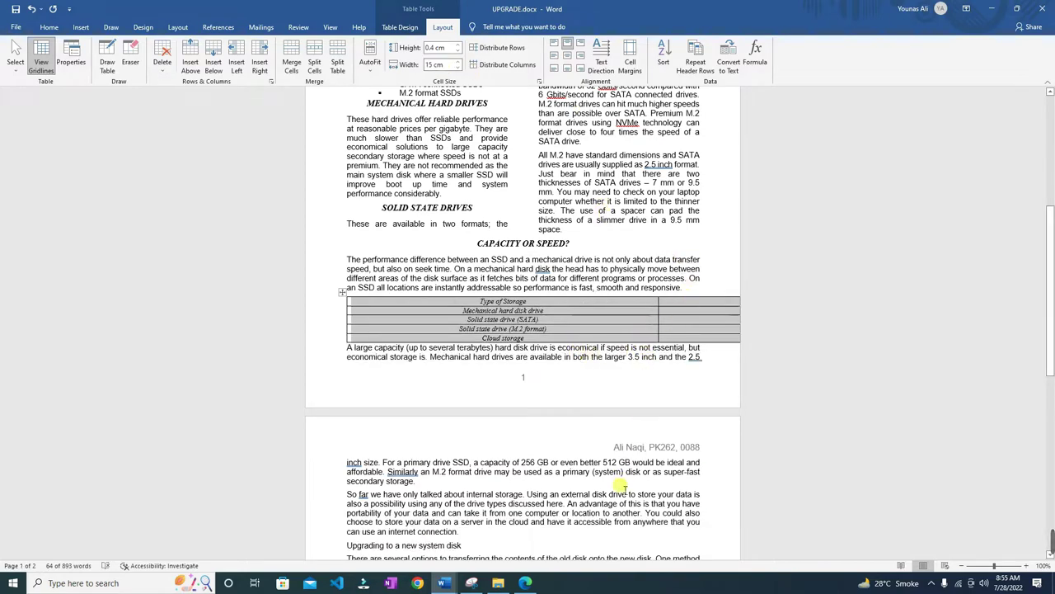
left_click(525, 583)
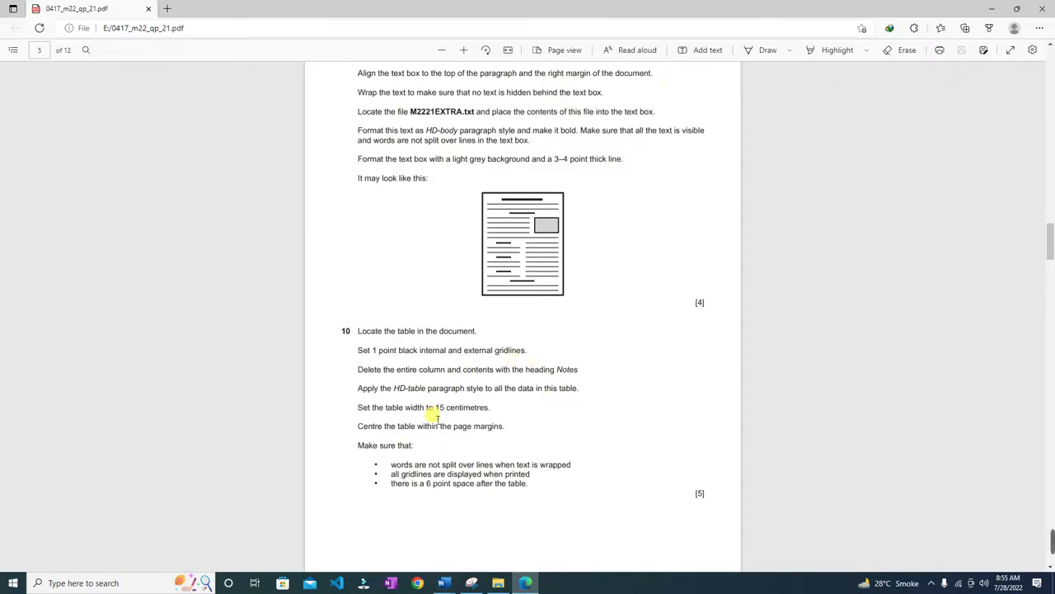
mouse_move(445, 582)
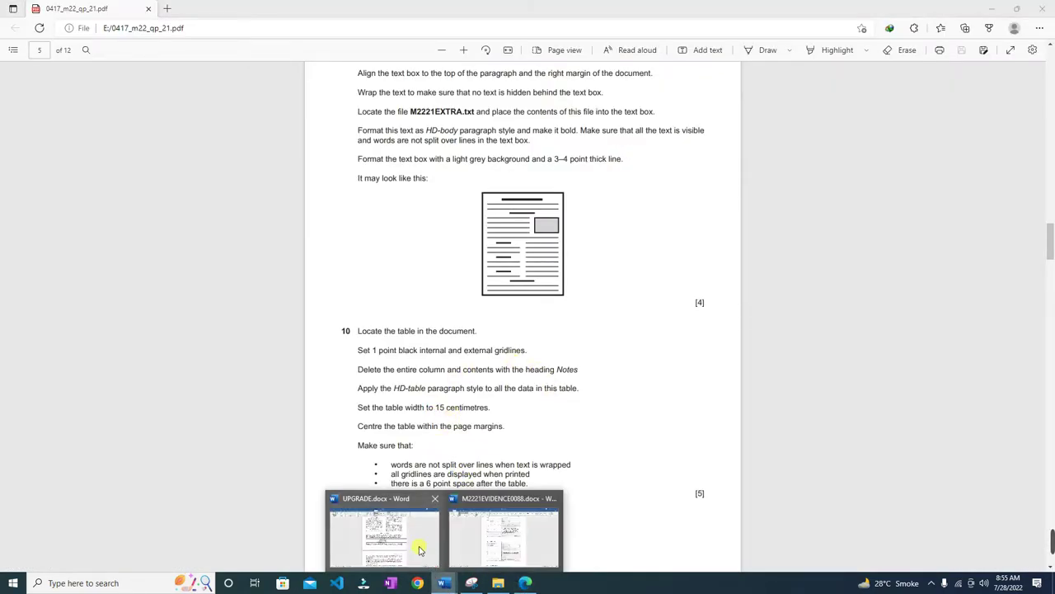
left_click(419, 549)
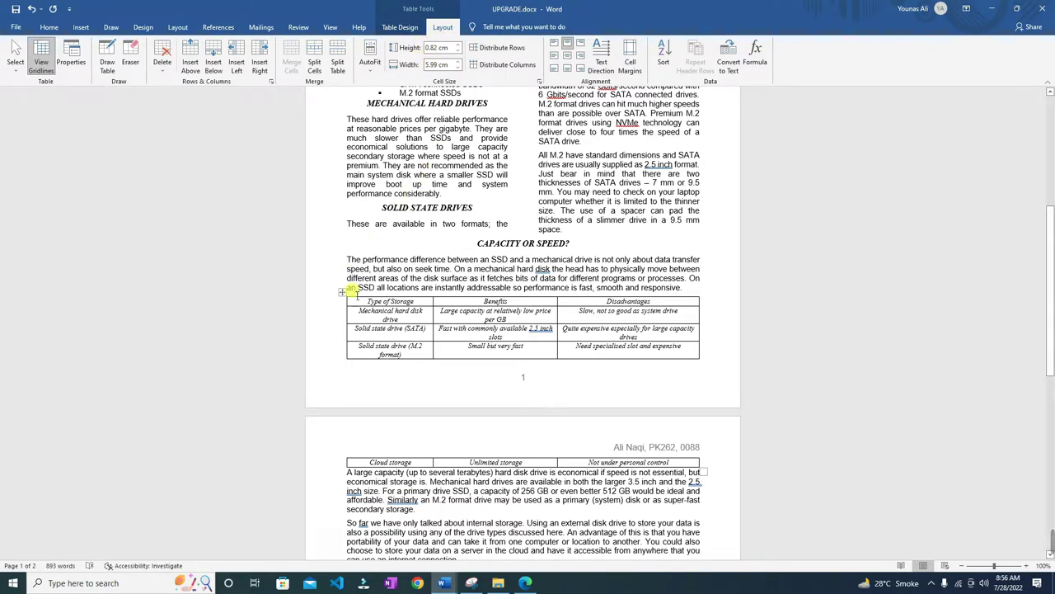
left_click(343, 294)
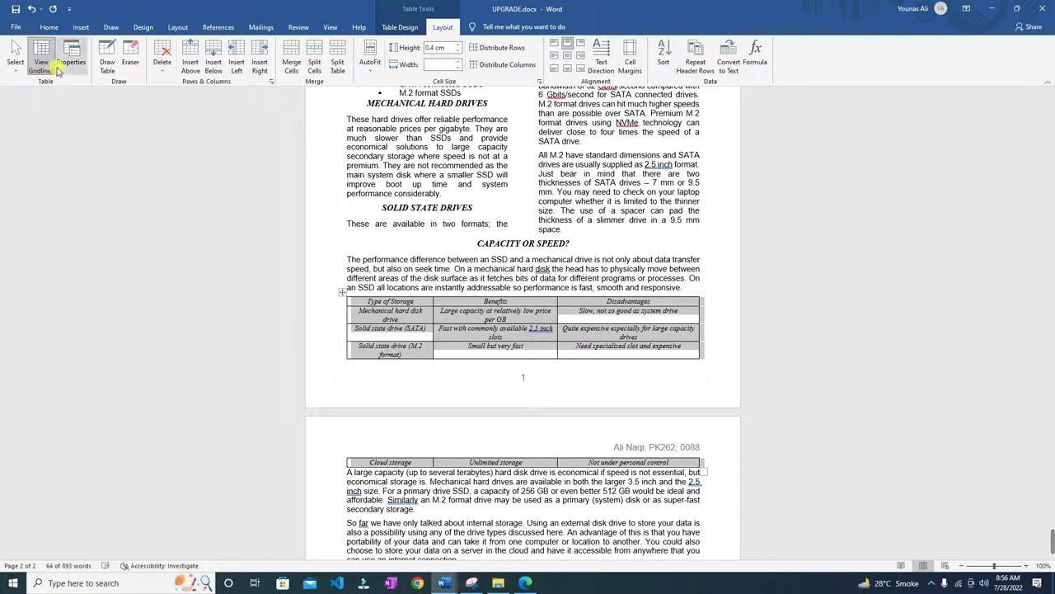
Step: Set and confirm a 15 cm preferred width in Table Properties
left_click(81, 62)
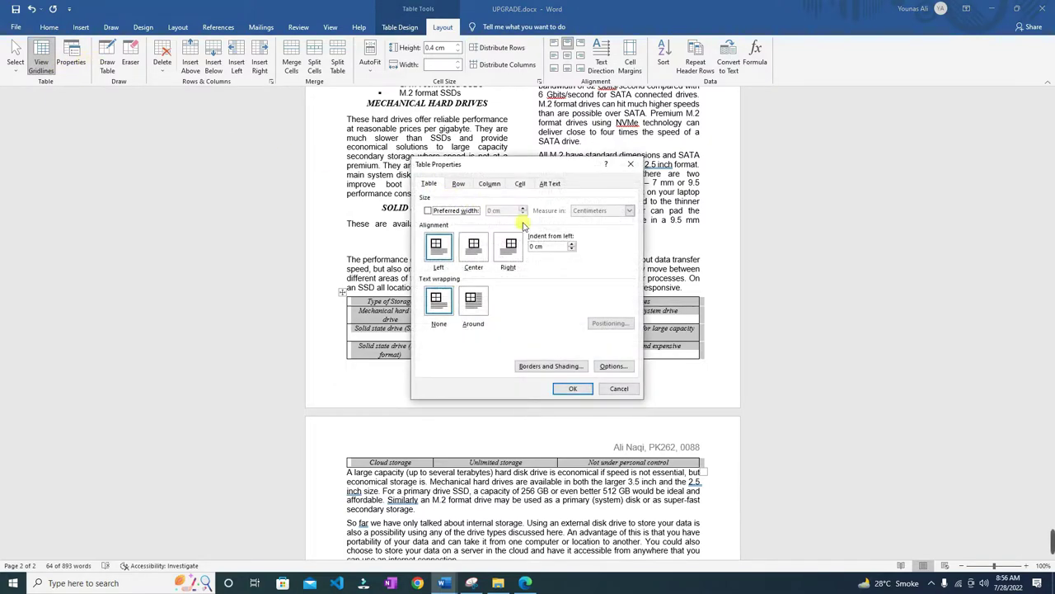
left_click(460, 185)
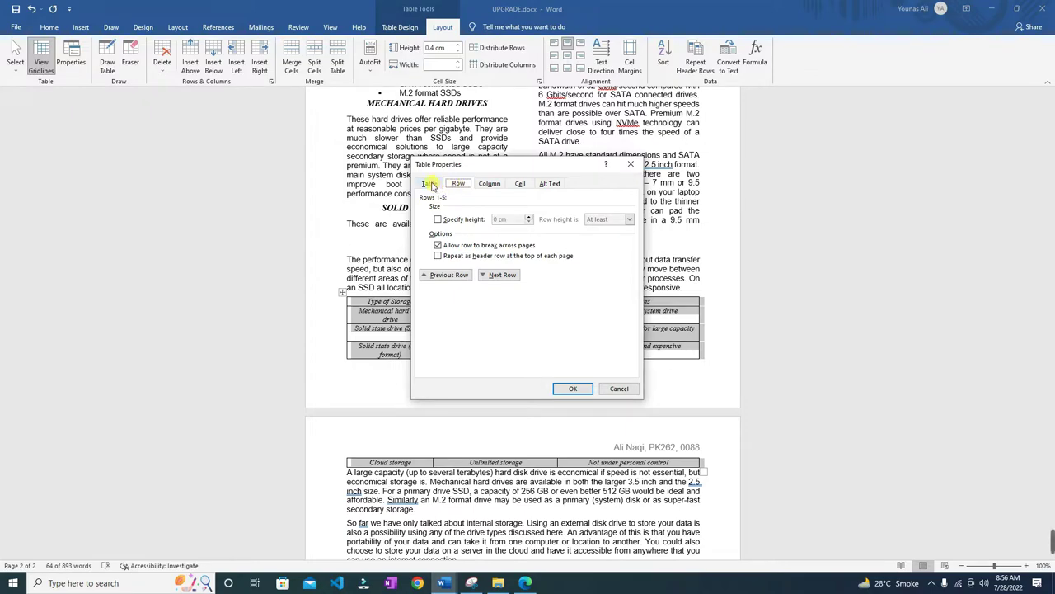
left_click(430, 185)
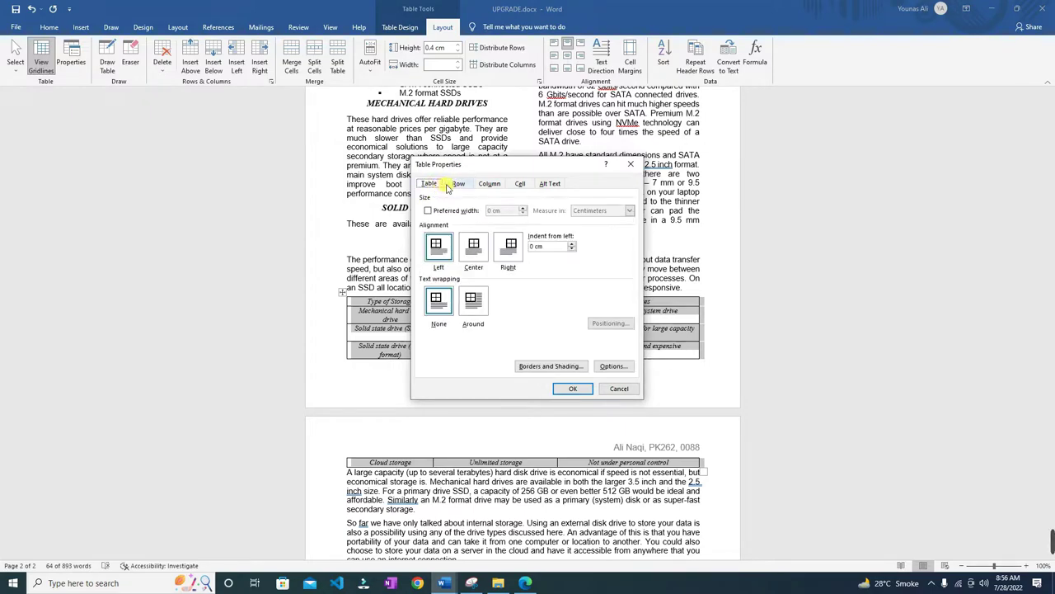
left_click(428, 211)
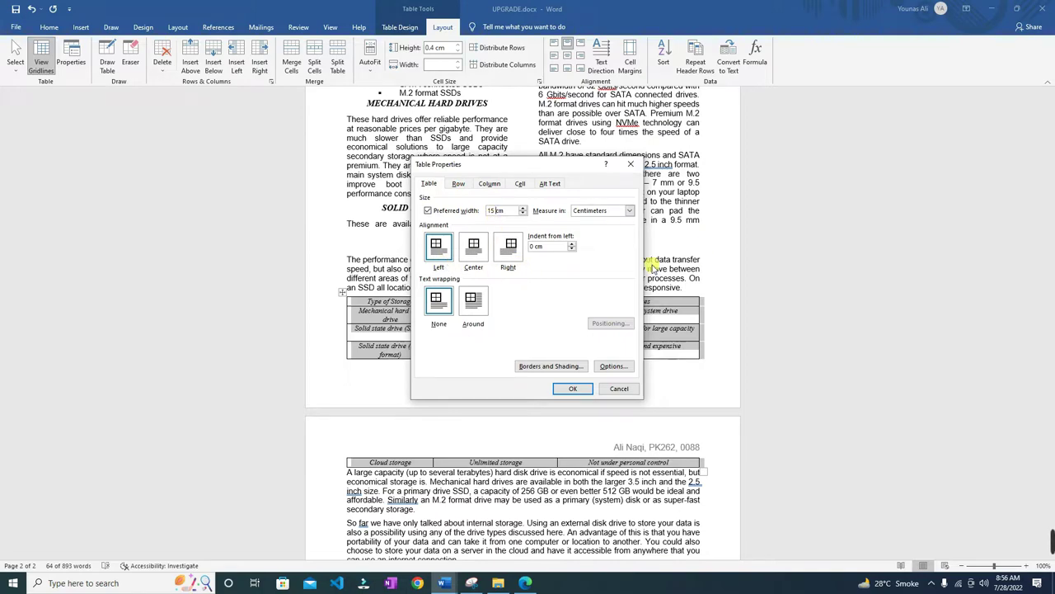
left_click(569, 389)
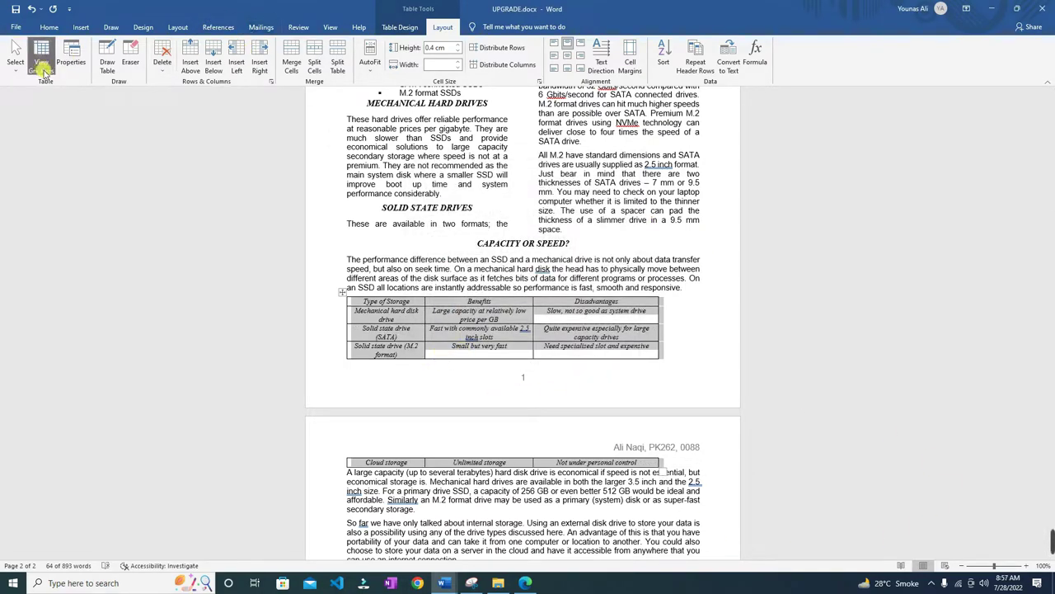
left_click(71, 58)
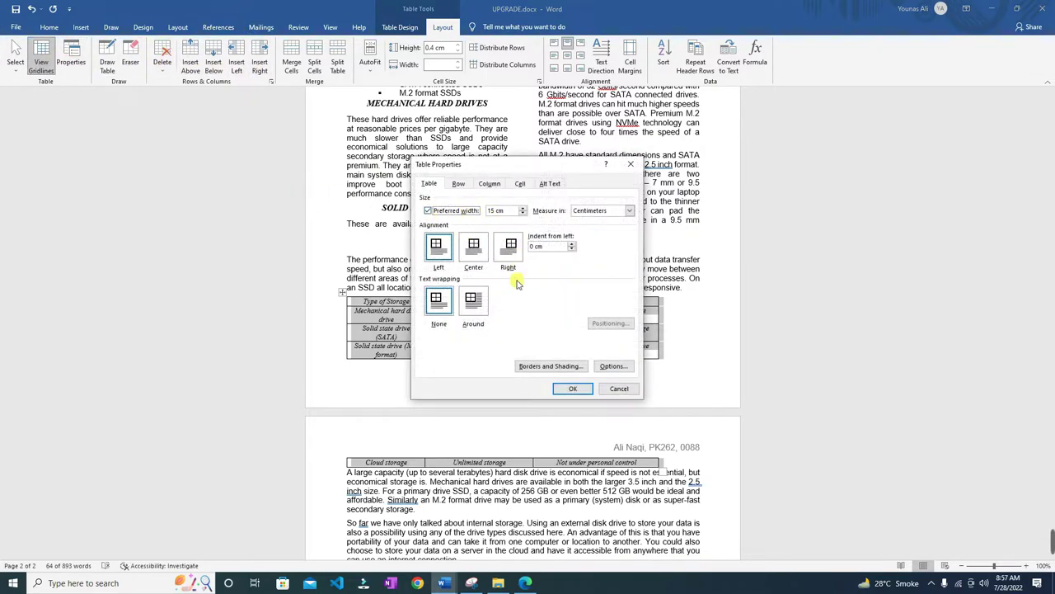
left_click(575, 390)
left_click(525, 583)
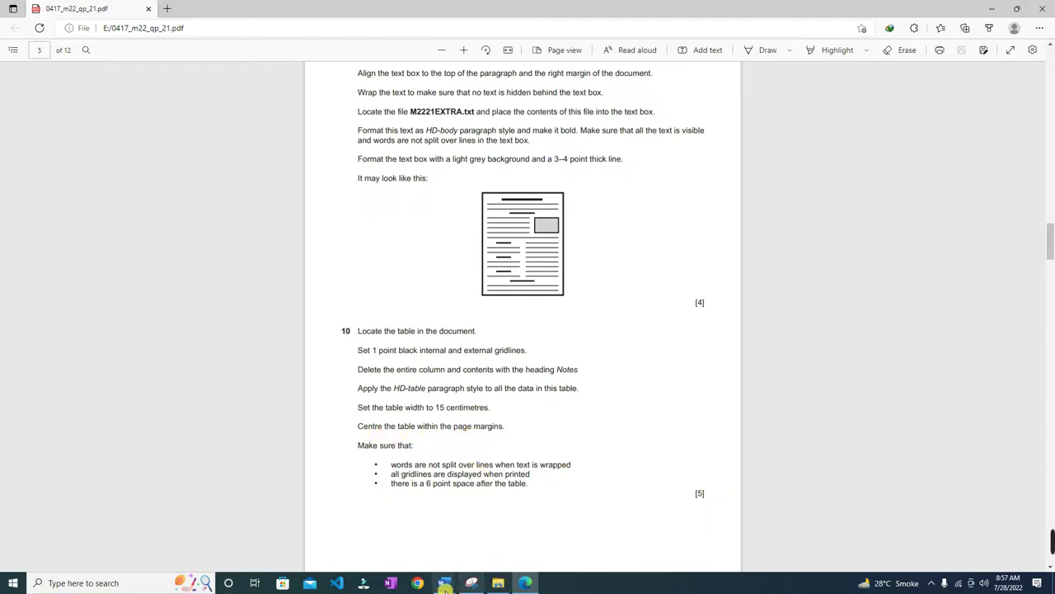
Step: Select the Type of Storage table in UPGRADE.docx and centre it with Ctrl+E
mouse_move(457, 585)
left_click(426, 551)
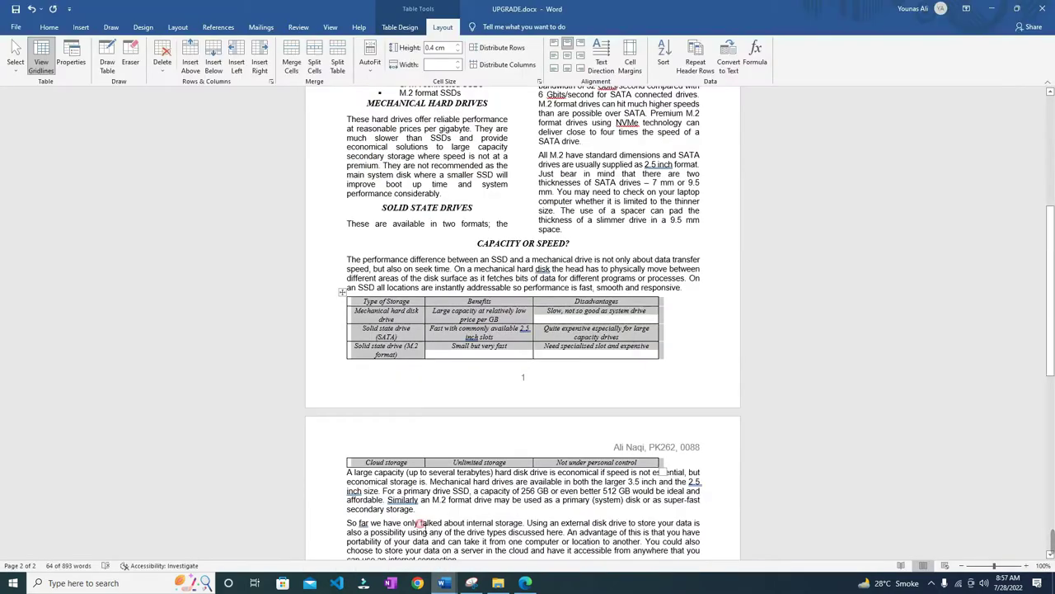
left_click(343, 293)
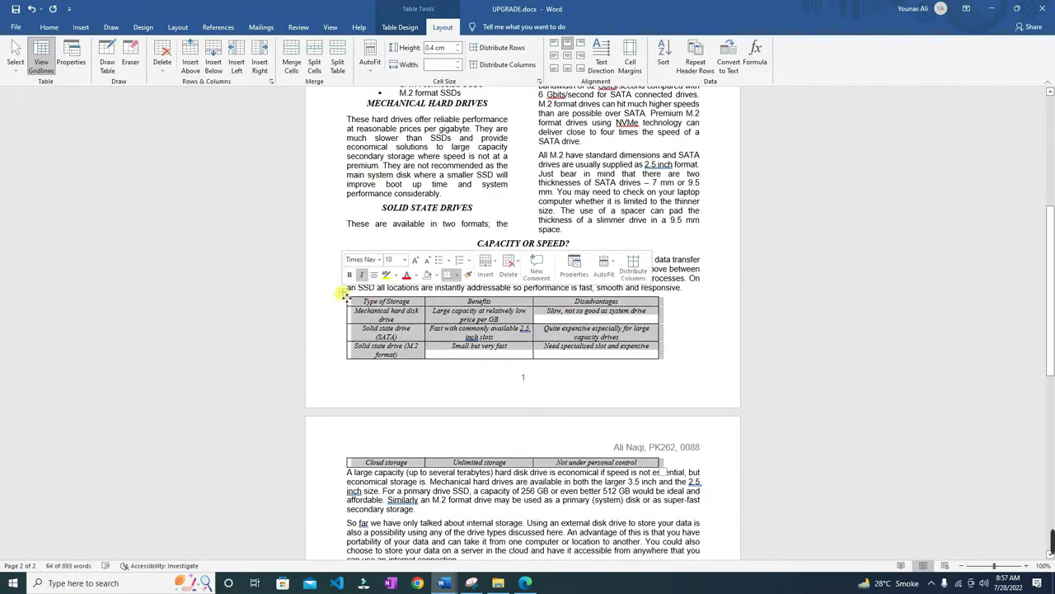
key("ctrl+e")
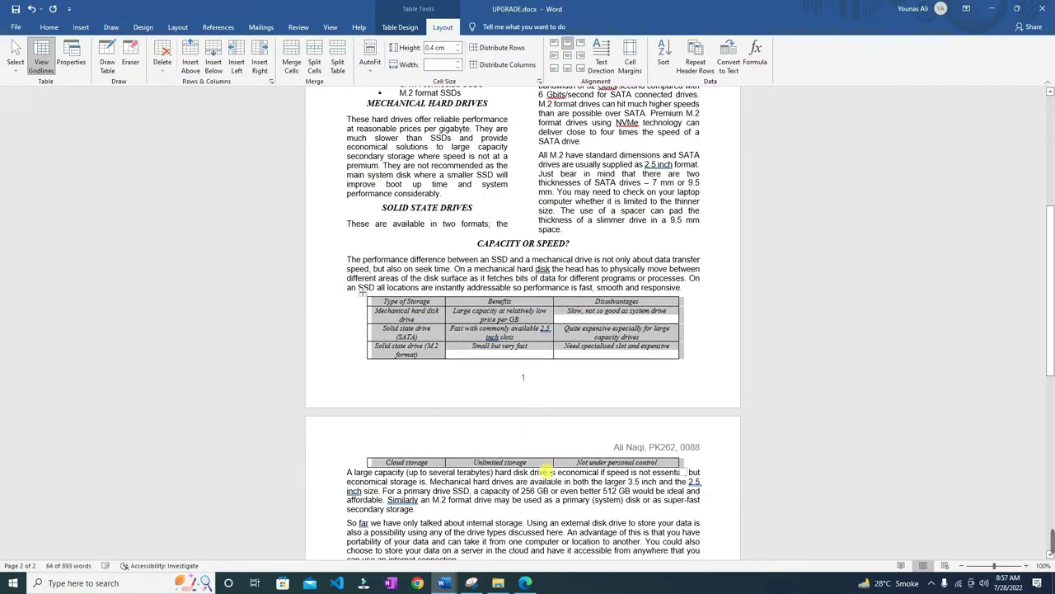
Step: Compare the centred table against the exam paper's instructions, ending back in UPGRADE.docx
left_click(525, 583)
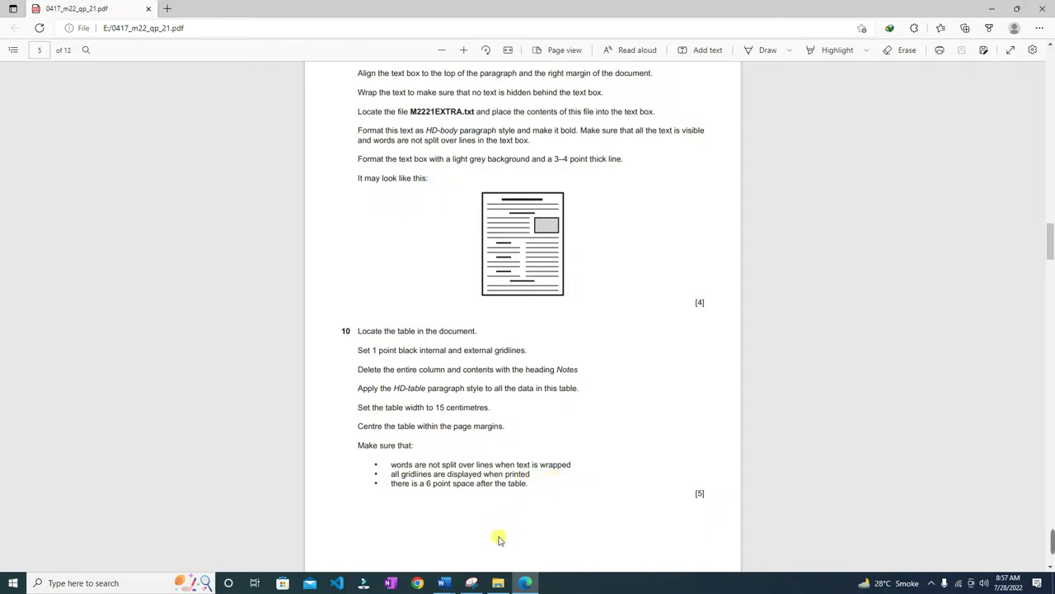
left_click(443, 583)
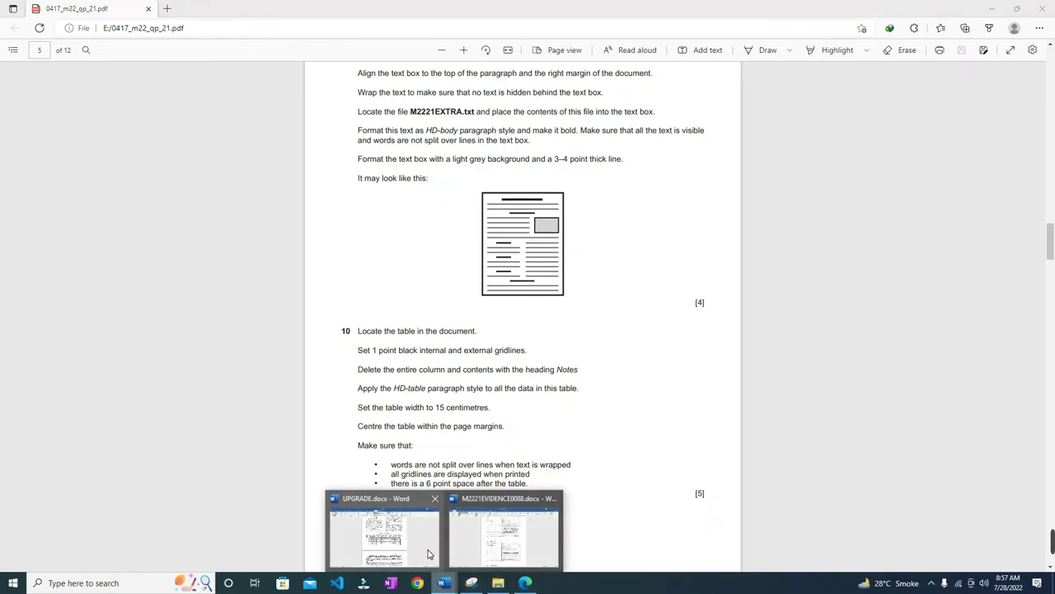
left_click(427, 554)
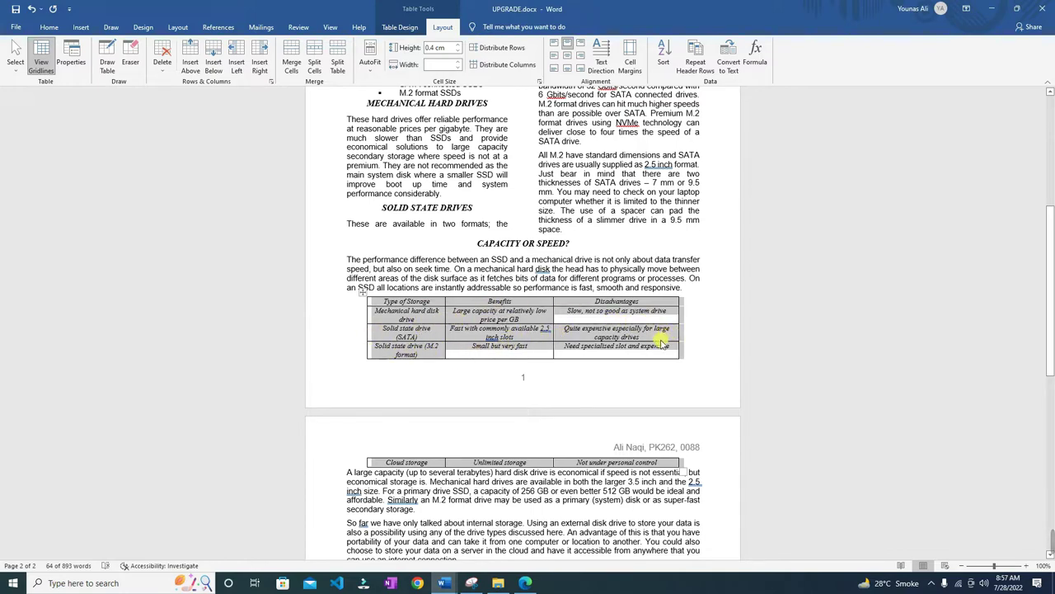
left_click(528, 582)
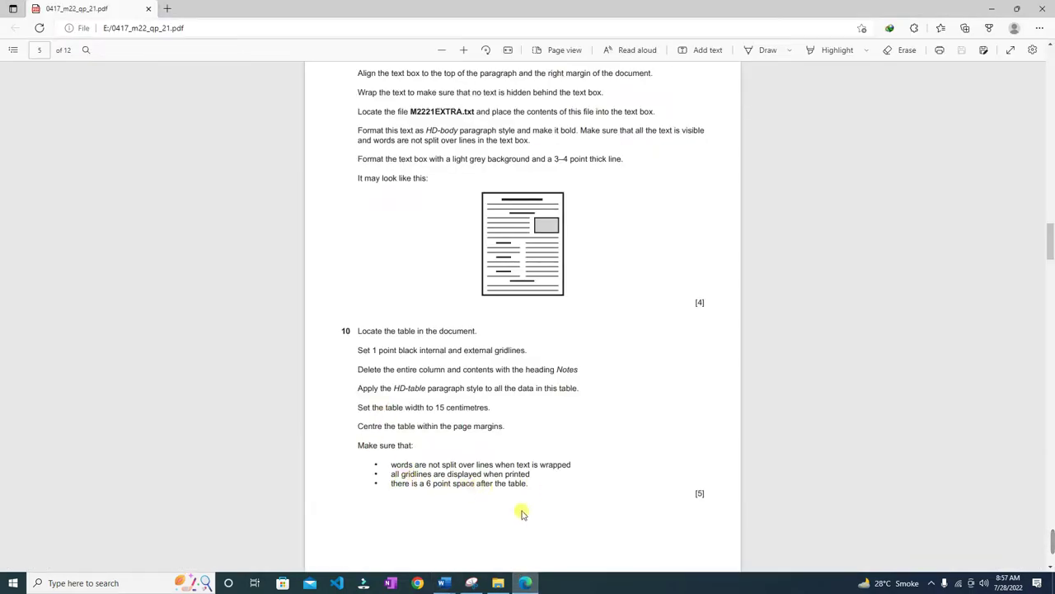
left_click(446, 584)
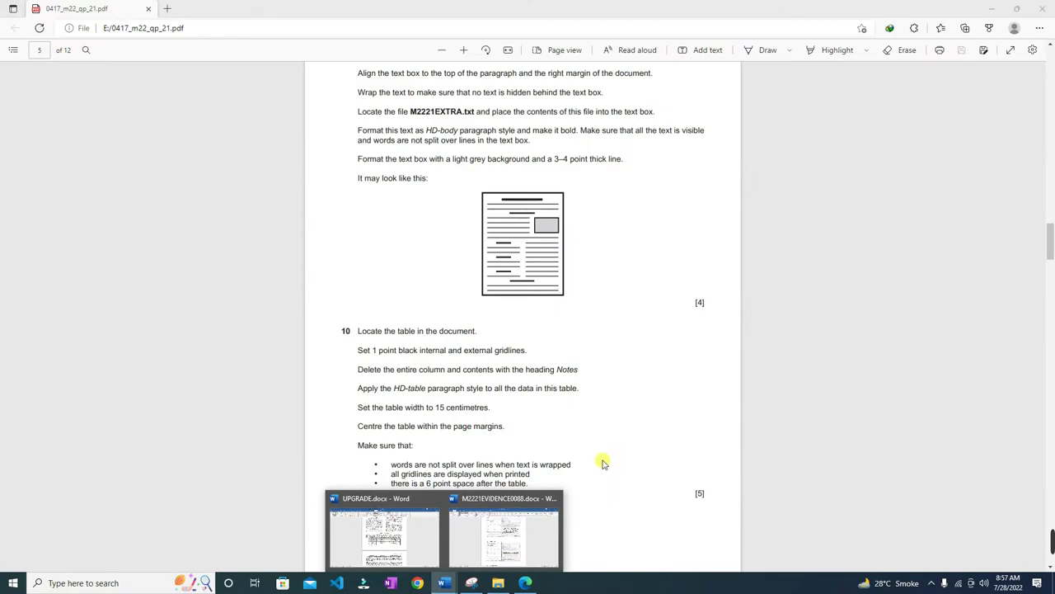
left_click(589, 463)
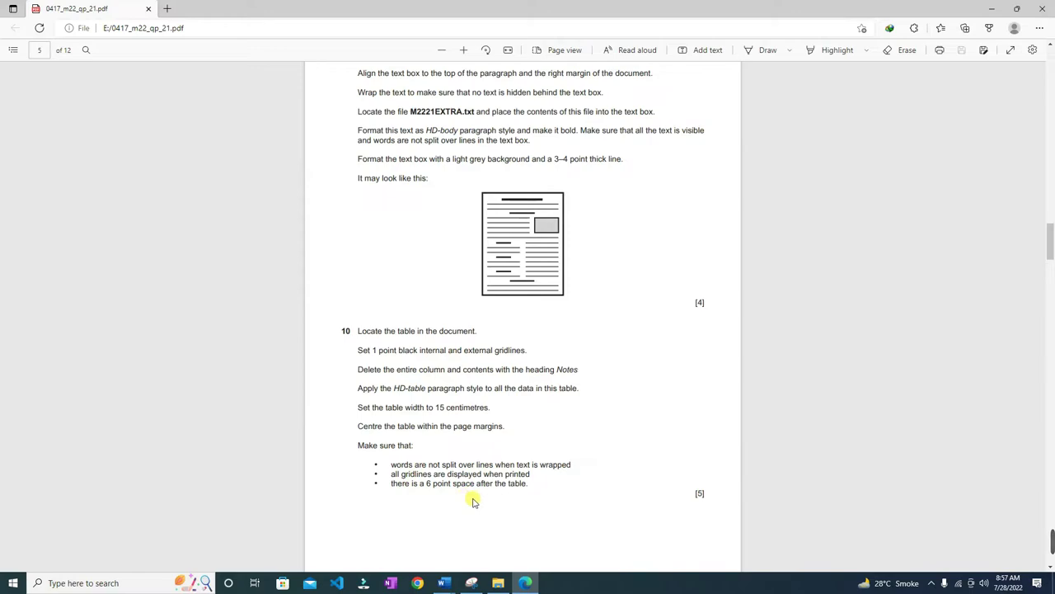
left_click(444, 582)
Step: Clear the table selection by clicking in the text below the storage table
scroll(470, 404, "down", 1)
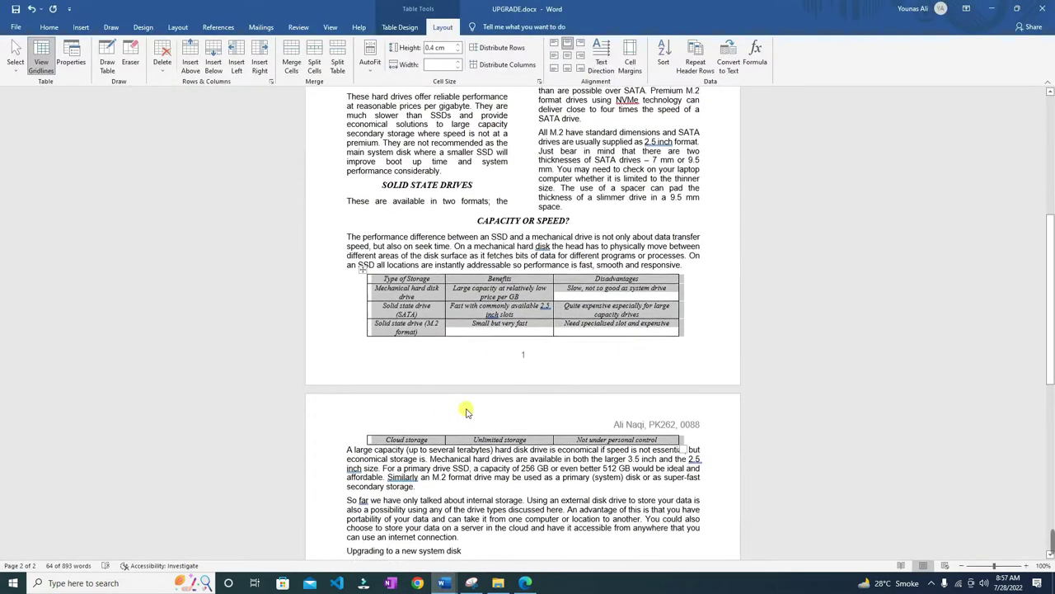
left_click(698, 444)
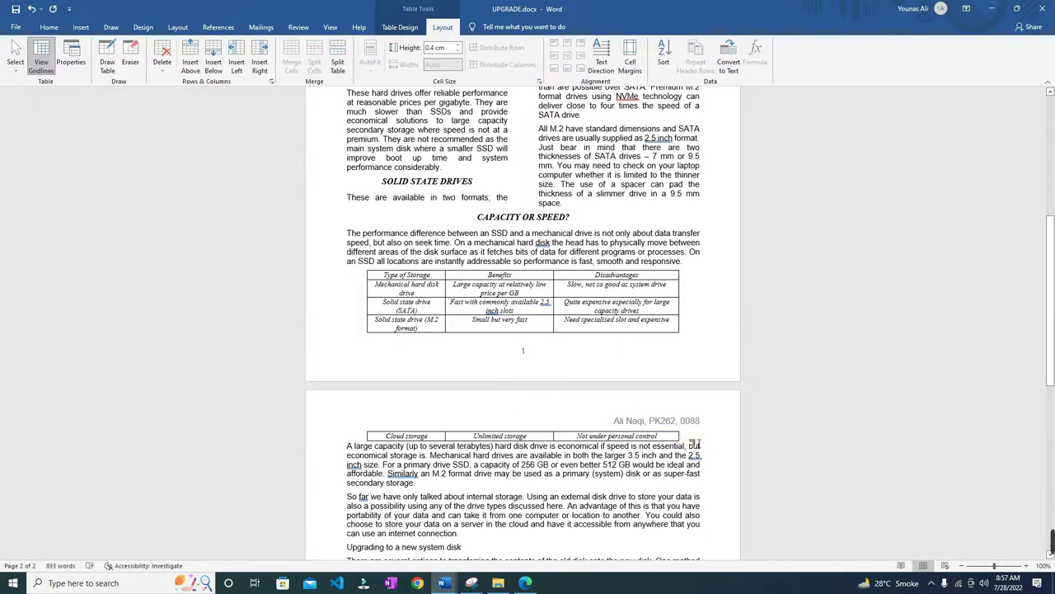
left_click(690, 439)
left_click(694, 440)
Step: Give the 'A large capacity' paragraph 6 pt spacing before and 0 pt after
left_click(48, 26)
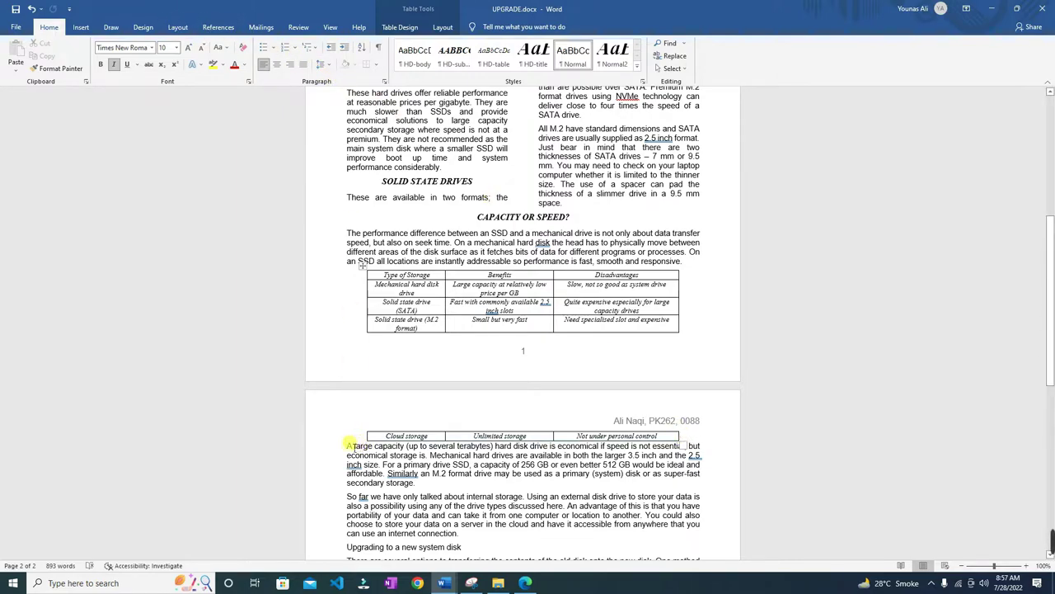
left_click_drag(346, 446, 353, 446)
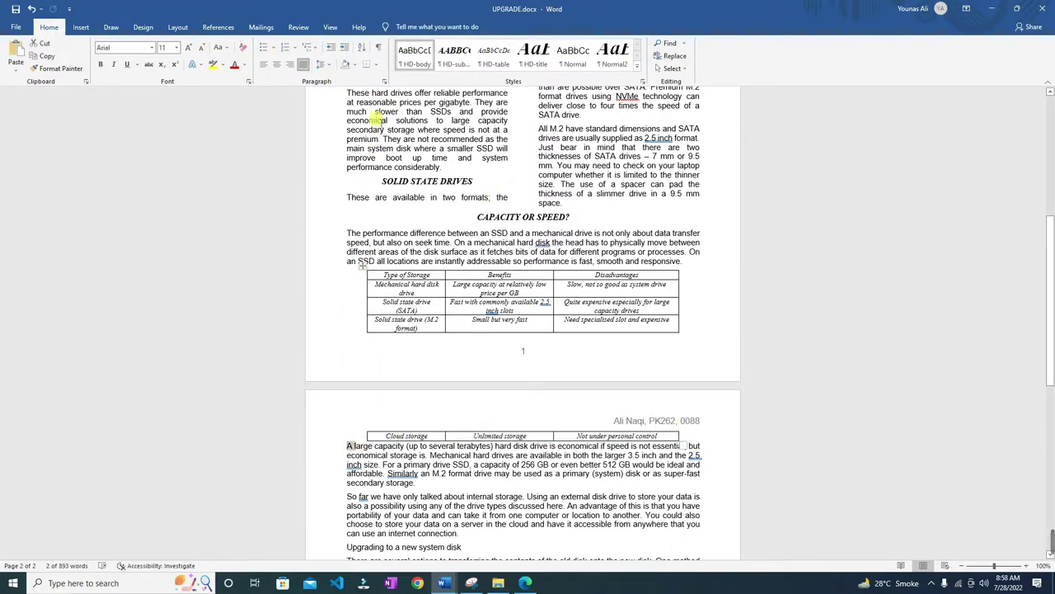
left_click(388, 82)
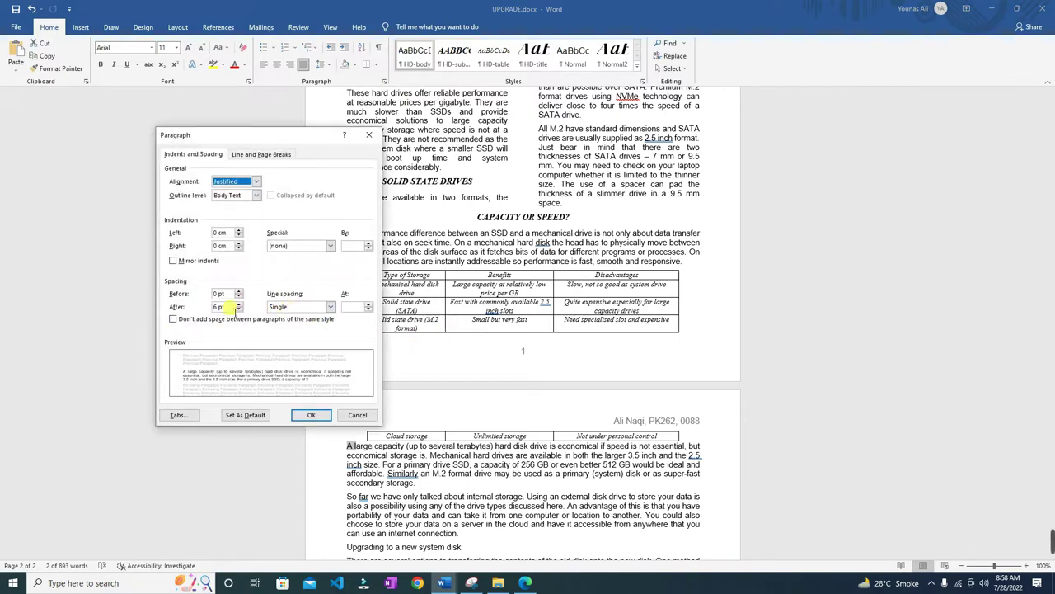
left_click(218, 307)
left_click(221, 293)
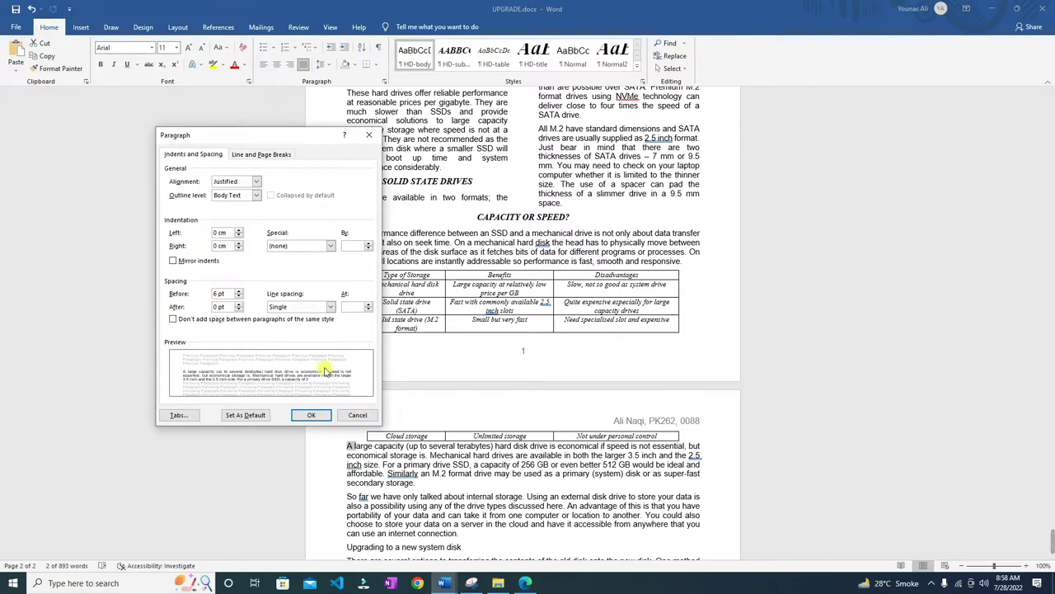
left_click(317, 415)
left_click(363, 450)
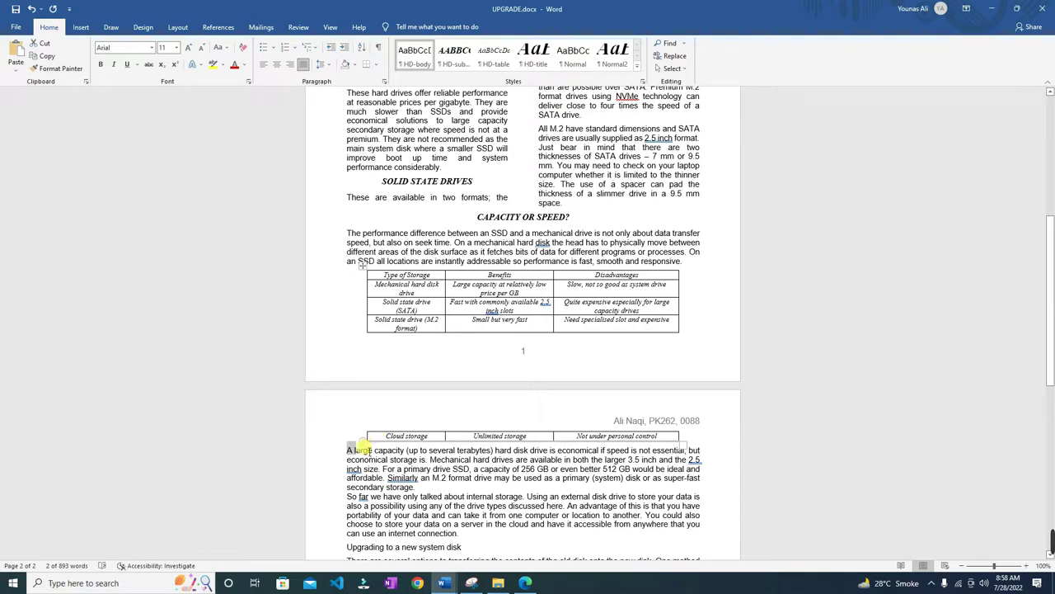
left_click(525, 583)
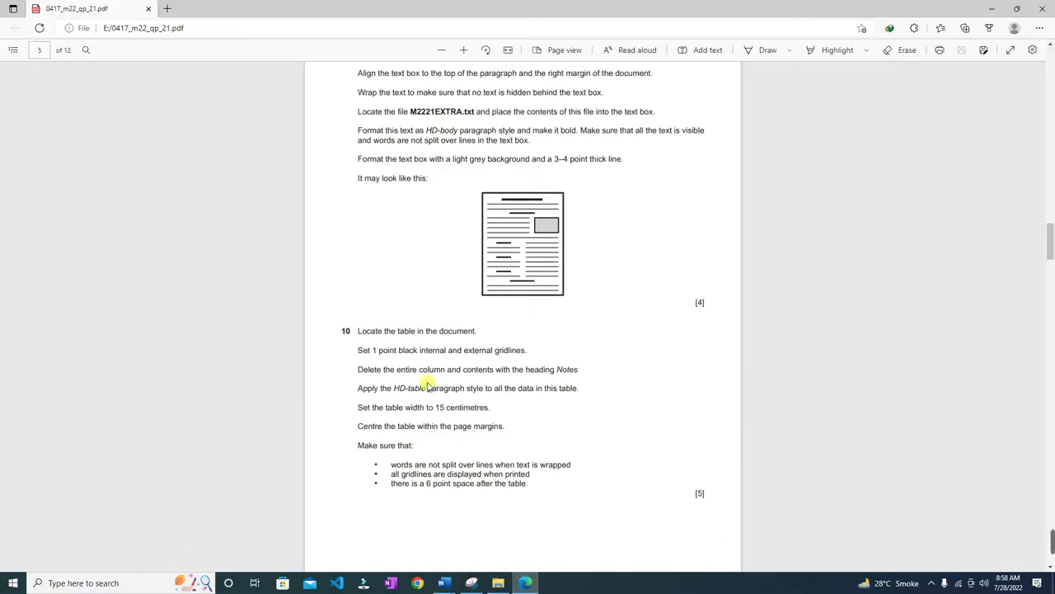
Step: Reselect the whole Type of Storage table in UPGRADE.docx to check it
mouse_move(444, 583)
left_click(404, 536)
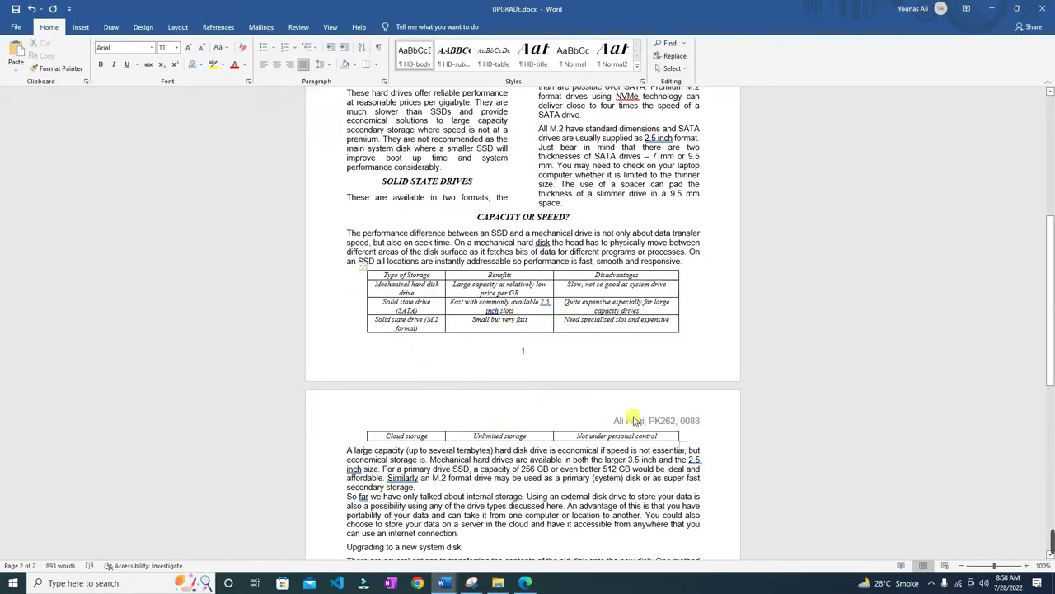
left_click(364, 265)
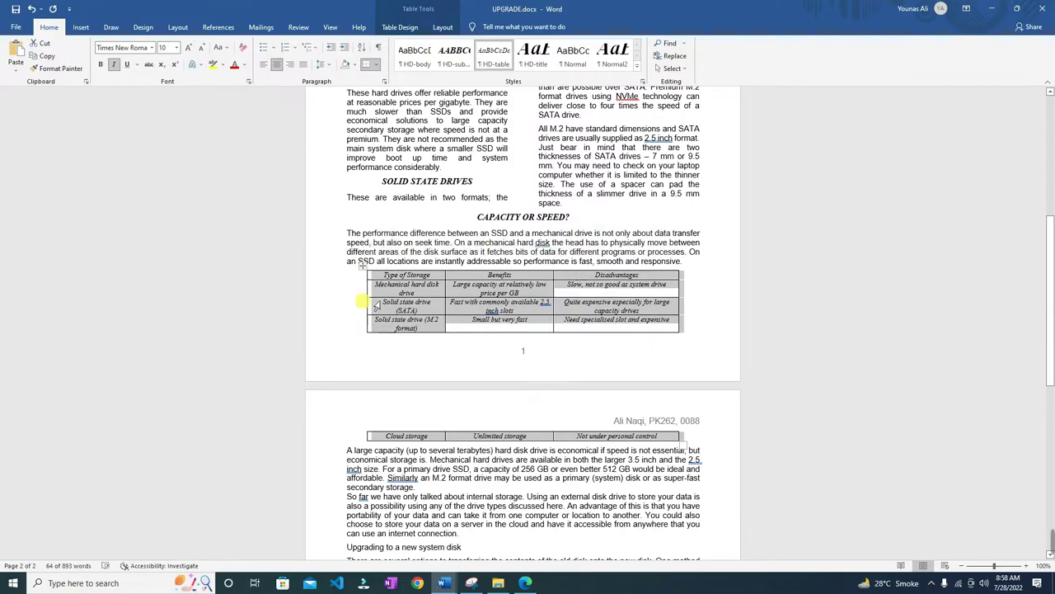
scroll(470, 268, "down", 2)
scroll(465, 268, "up", 4)
Step: Bring up question 11 on page 6 of the exam paper PDF
scroll(467, 276, "down", 2)
scroll(467, 435, "down", 1)
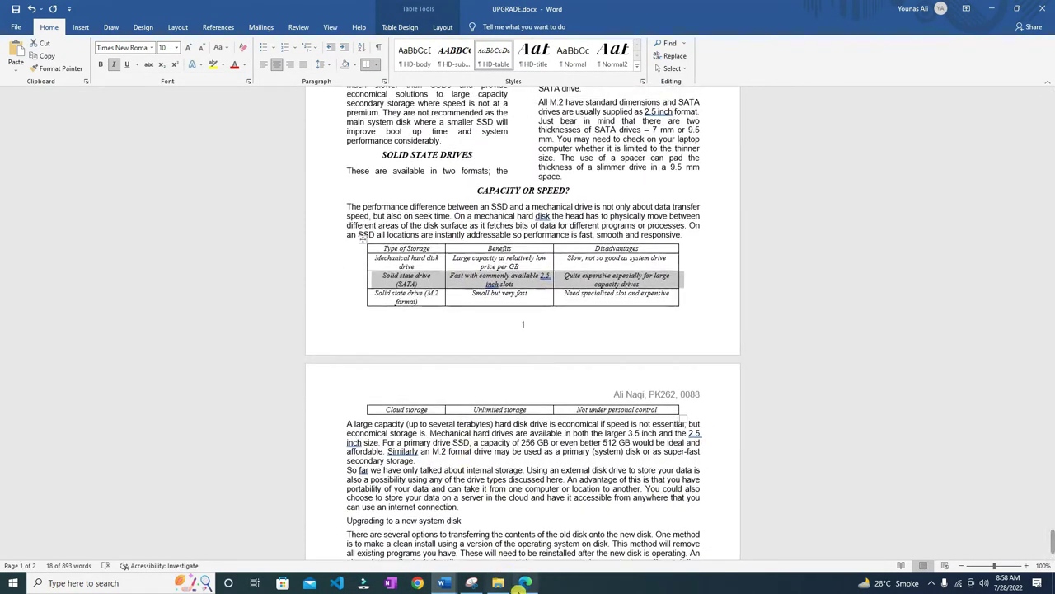
left_click(526, 582)
scroll(494, 454, "down", 4)
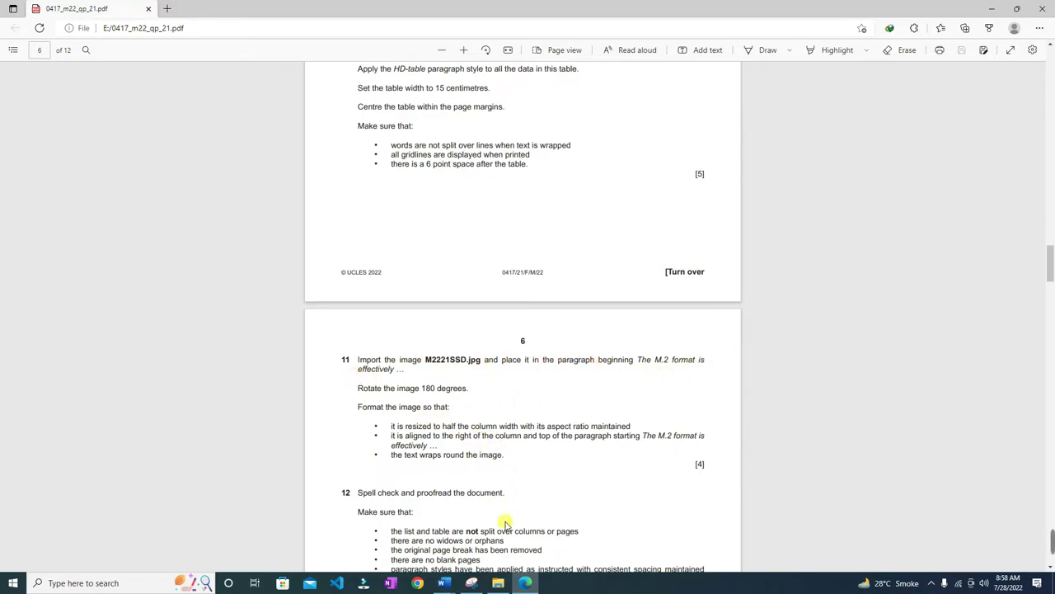
Step: Search UPGRADE.docx for 'm.2' in the Navigation pane, finding 10 matches
left_click(444, 582)
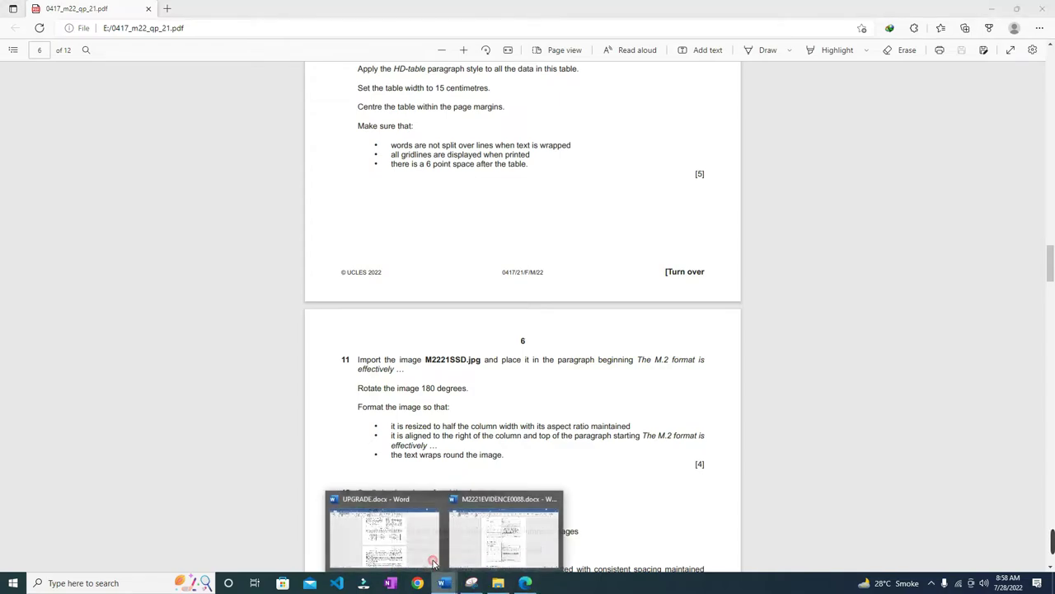
left_click(435, 566)
key("ctrl+f")
type("m.2")
scroll(525, 408, "down", 2)
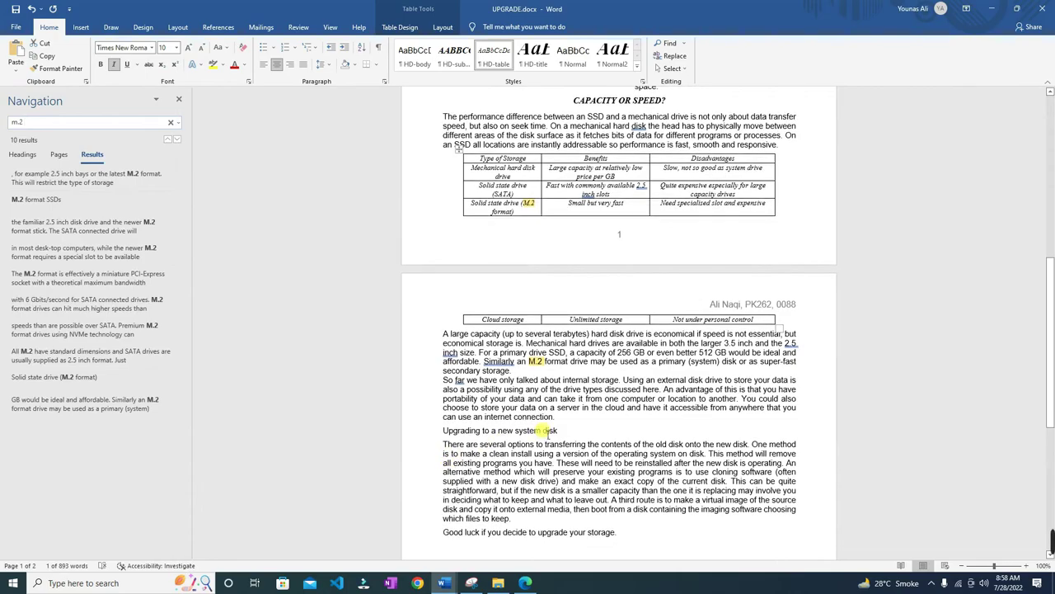
scroll(503, 260, "up", 6)
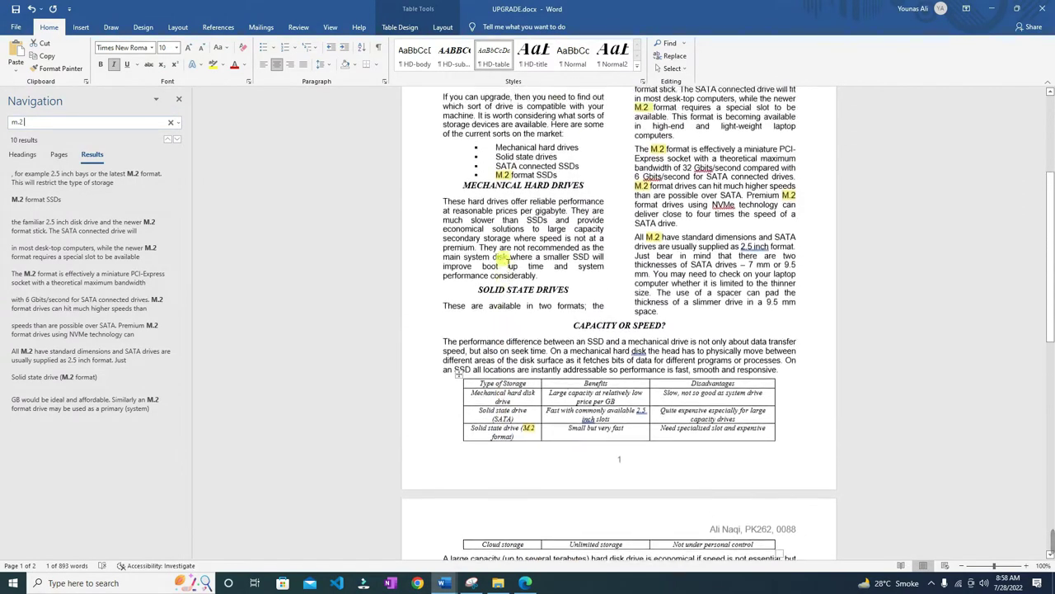
scroll(508, 260, "up", 2)
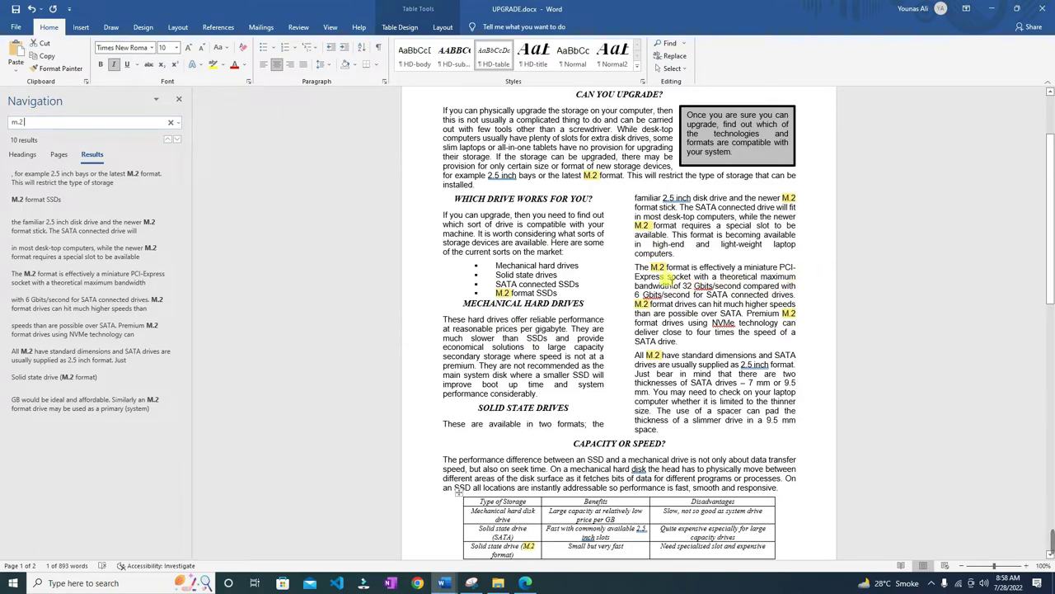
Step: Put the insertion point before the paragraph 'The M.2 format is effectively'
left_click(654, 268)
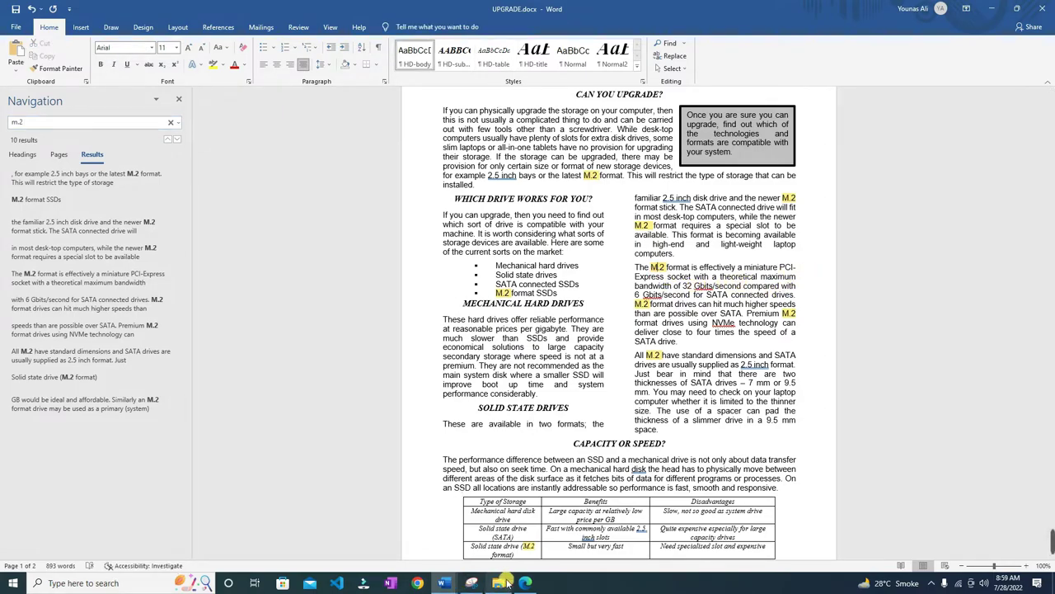
left_click(525, 583)
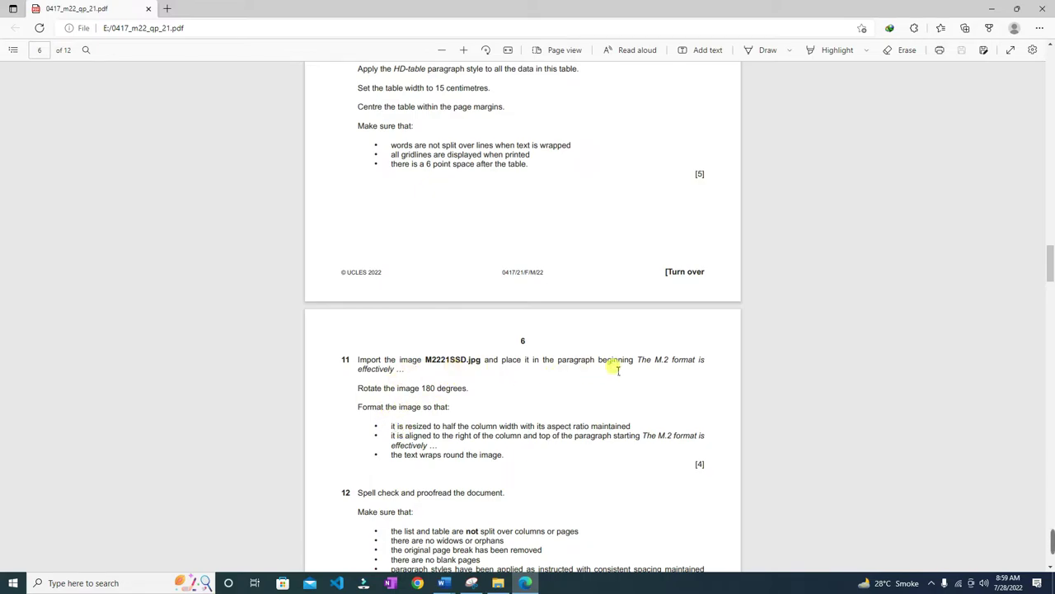
left_click(444, 583)
left_click(635, 266)
left_click(80, 27)
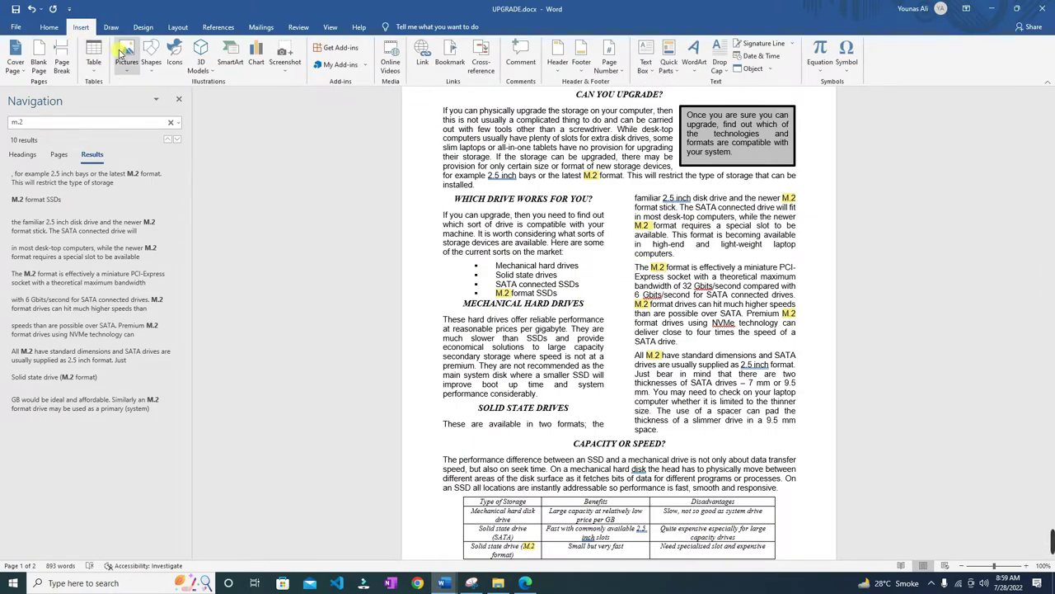
Step: Insert M2221SSD.jpg from Desktop\Work Area using Pictures > This Device
left_click(120, 52)
left_click(149, 97)
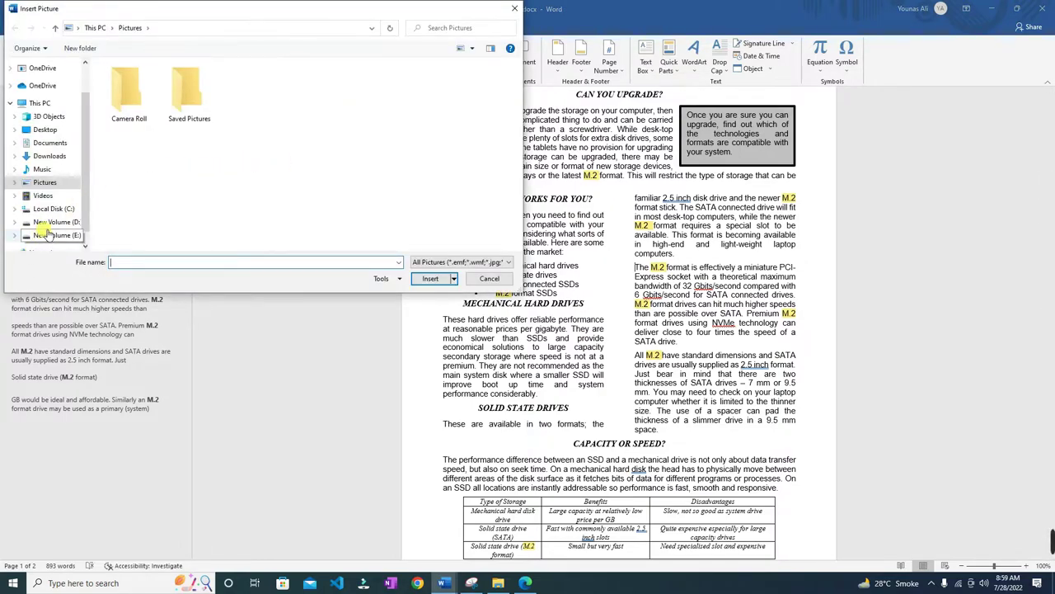
left_click(44, 129)
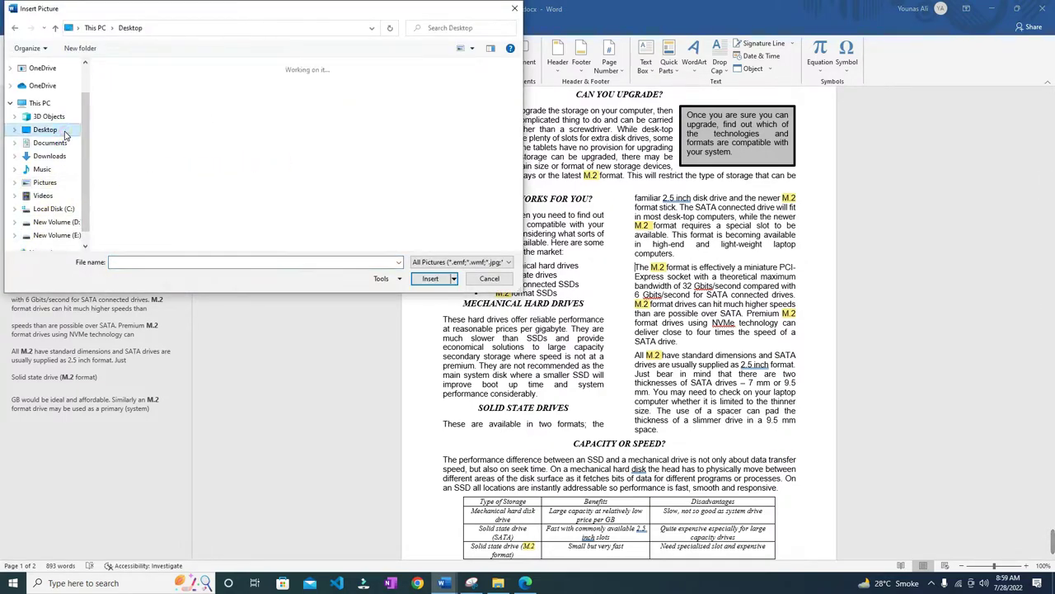
double_click(189, 93)
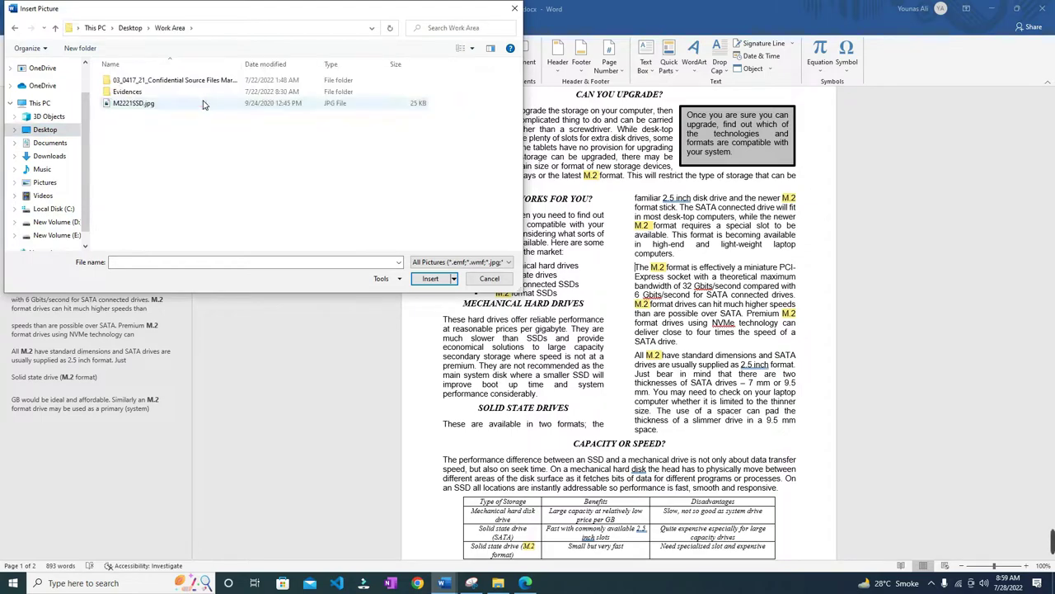
left_click(146, 104)
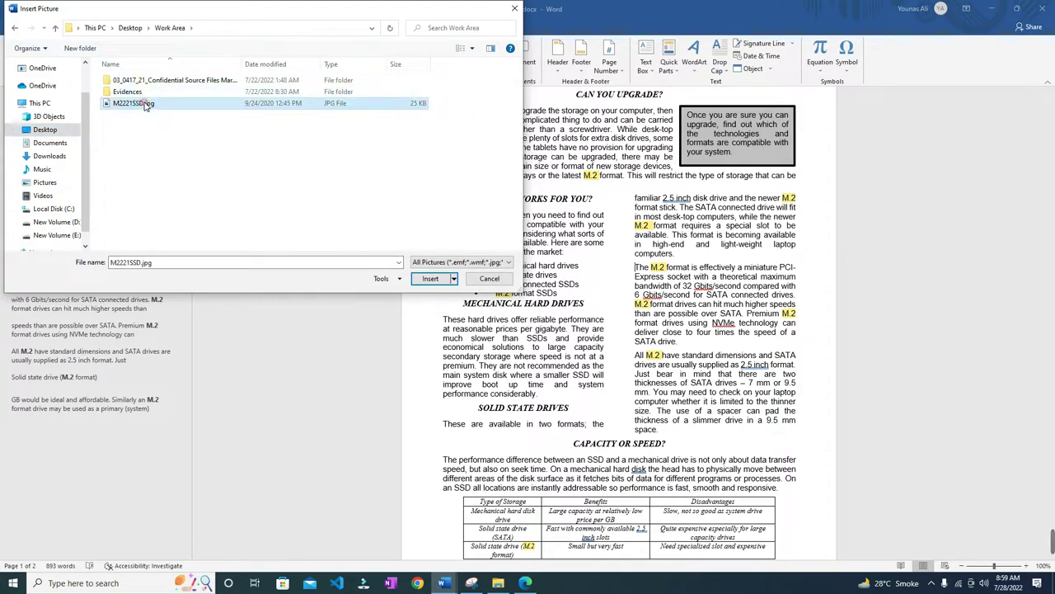
left_click(423, 278)
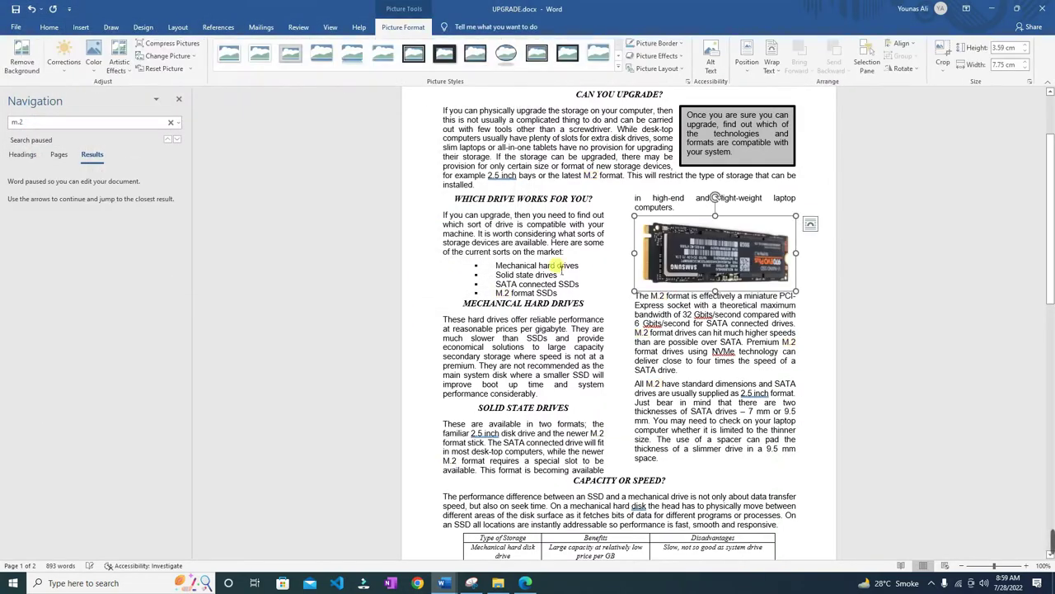
Step: Flip the inserted SSD picture horizontally with Rotate > Flip Horizontal
left_click(525, 582)
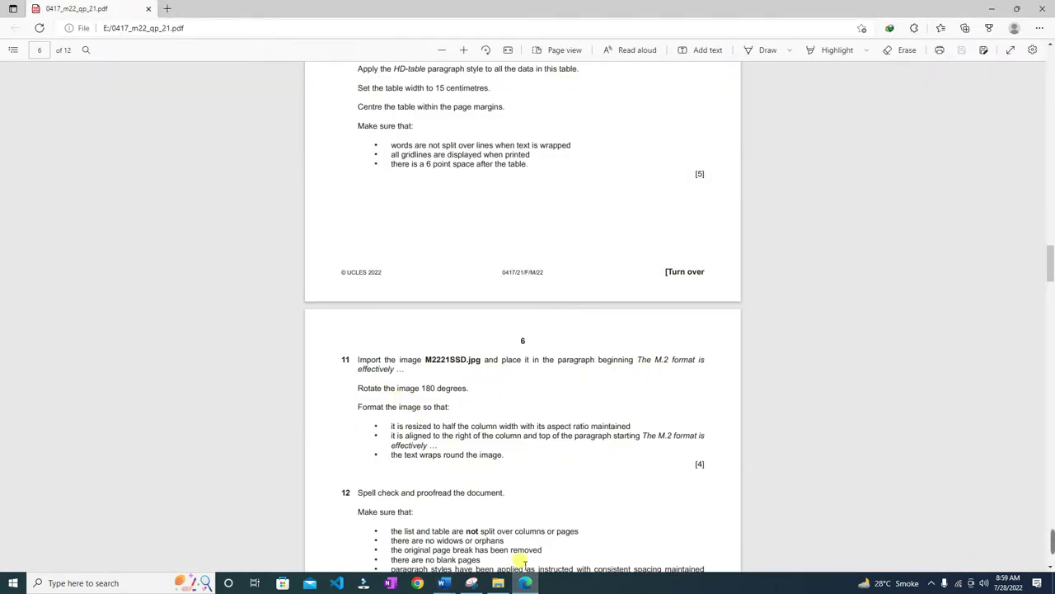
left_click(383, 532)
right_click(746, 247)
key("Escape")
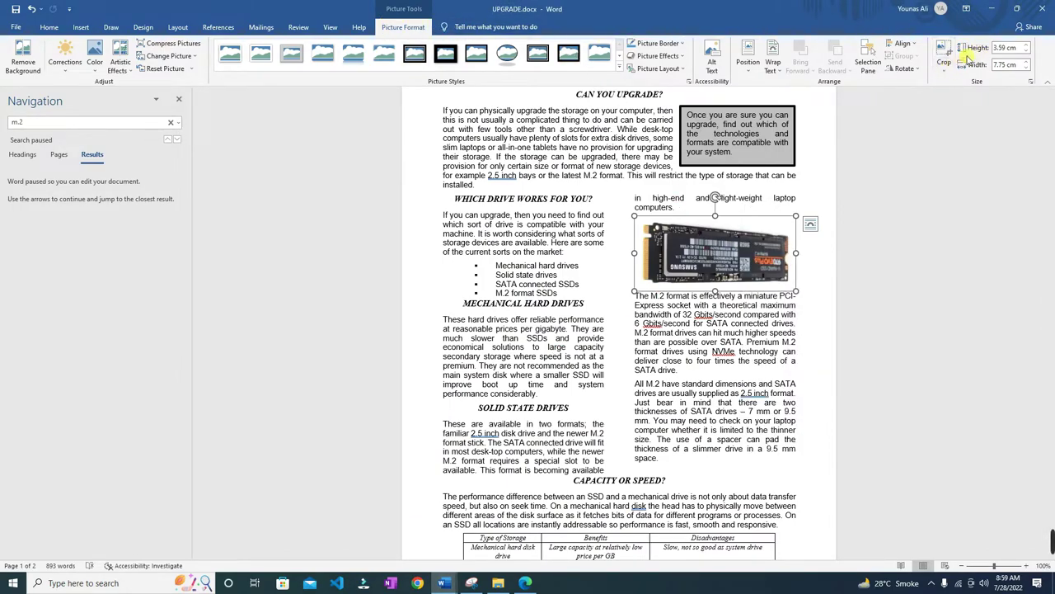
left_click(902, 68)
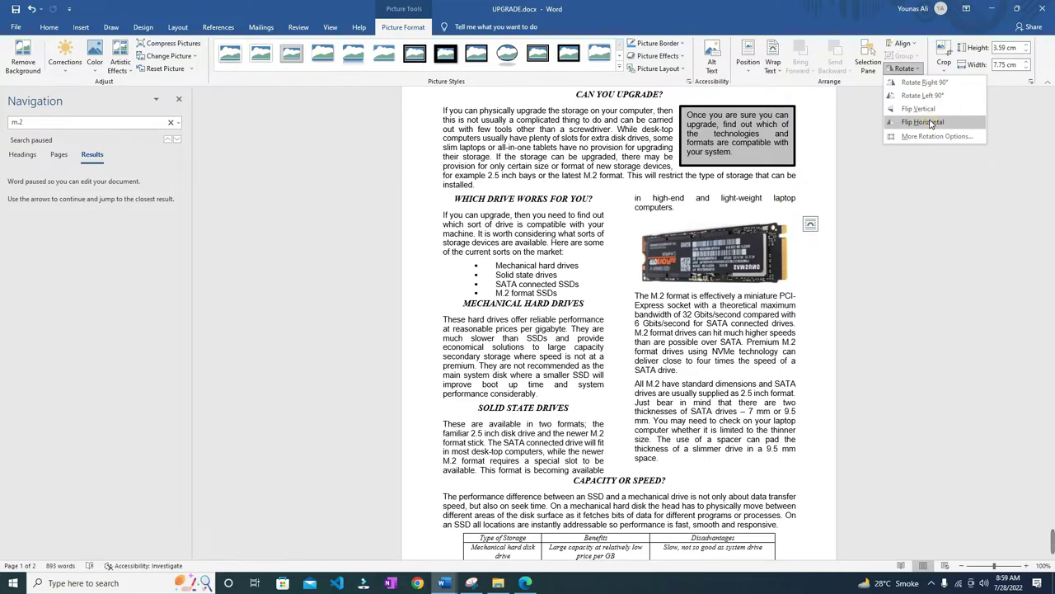
left_click(932, 122)
left_click(526, 583)
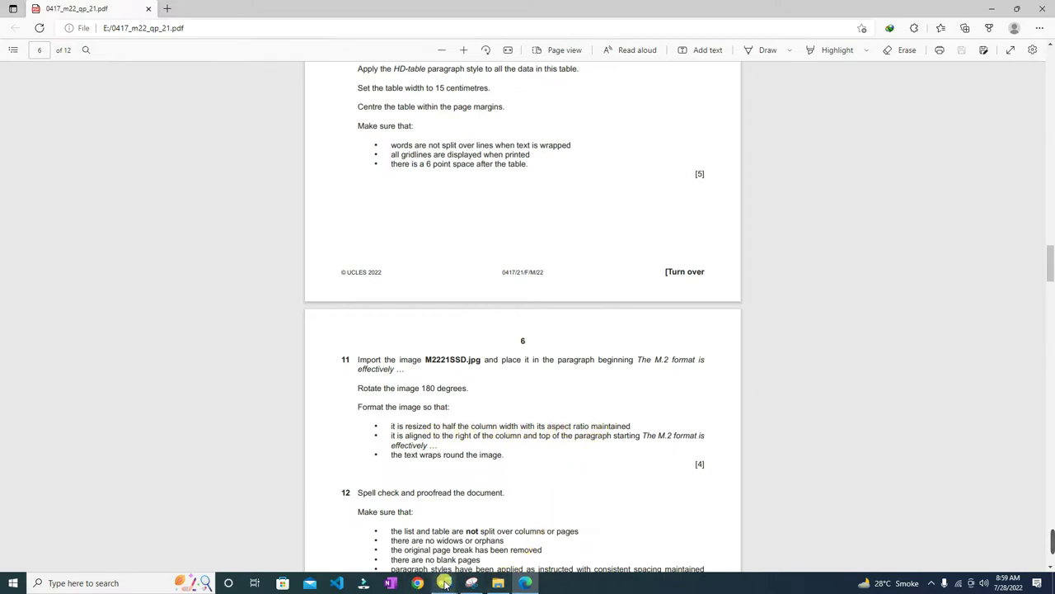
left_click(394, 545)
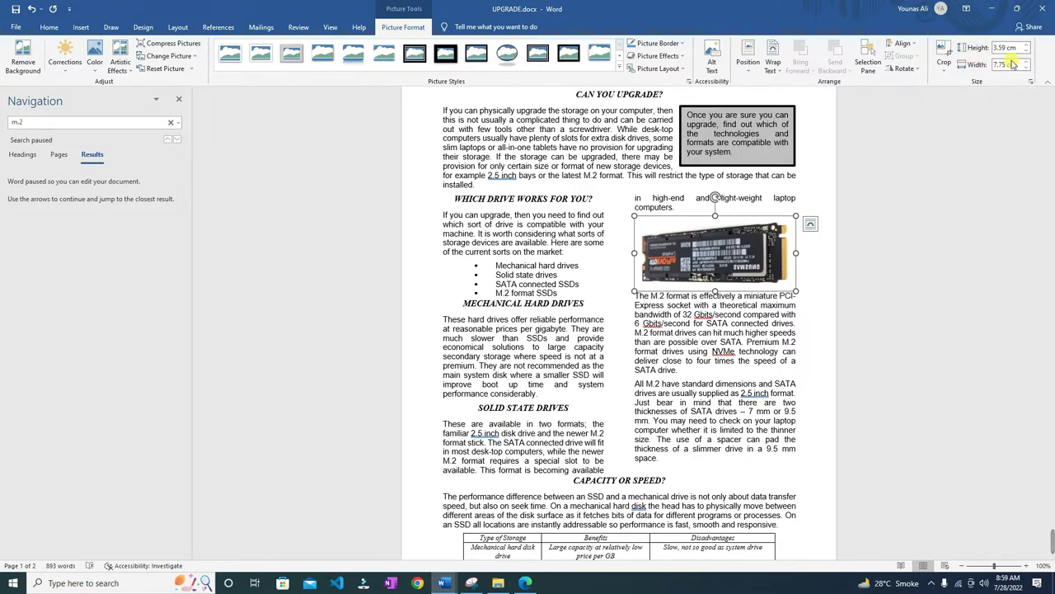
Step: Check the SSD picture's width in its size settings, leaving them unchanged
double_click(1002, 65)
left_click(1031, 81)
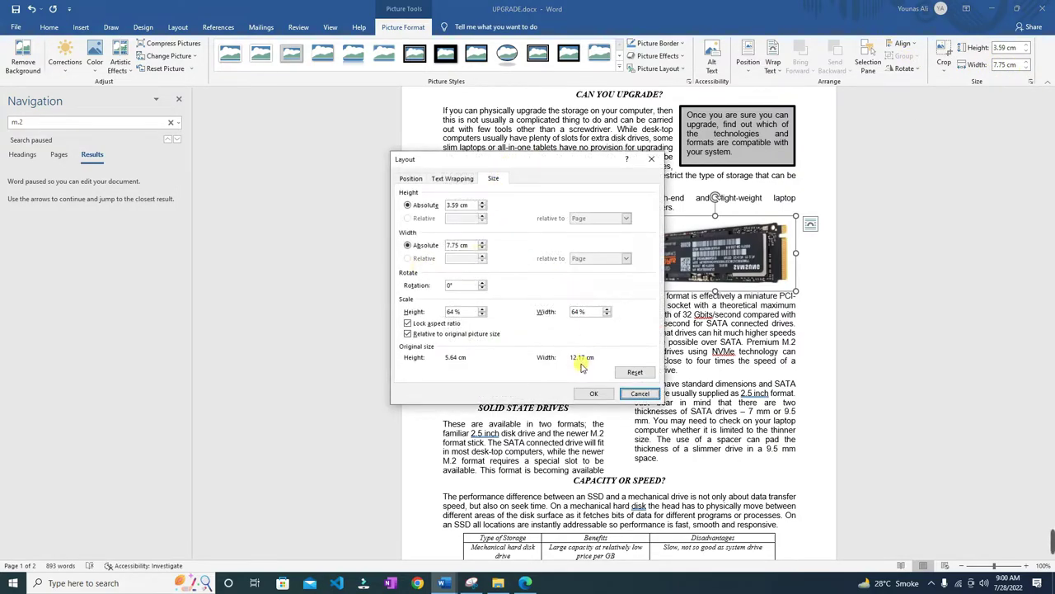
left_click(638, 393)
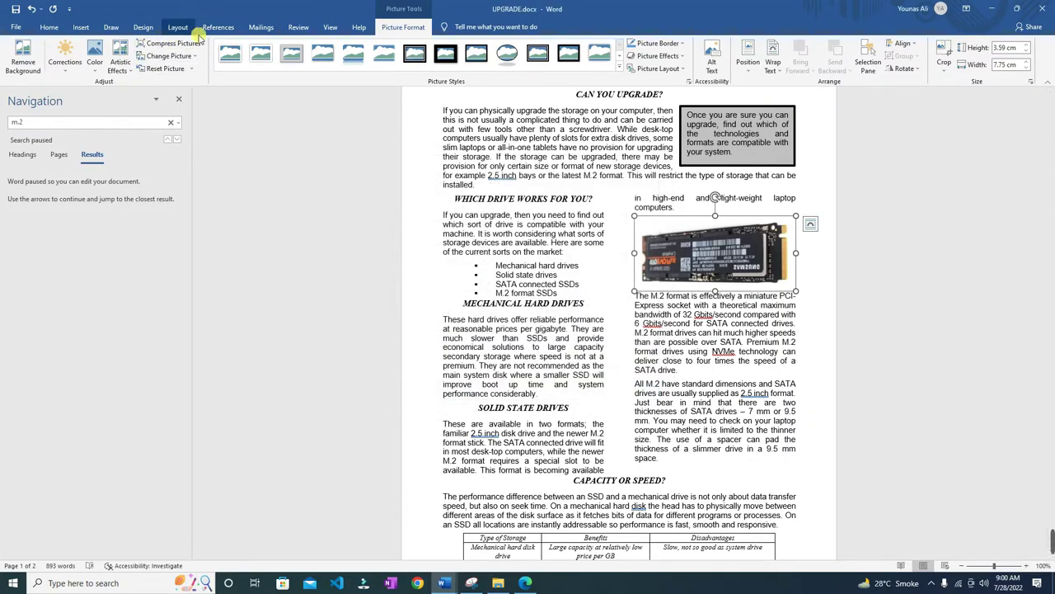
Step: Apply a two-column layout to the text from 'WHICH DRIVE WORKS FOR YOU?' to Solid state drives
left_click_drag(452, 199, 746, 469)
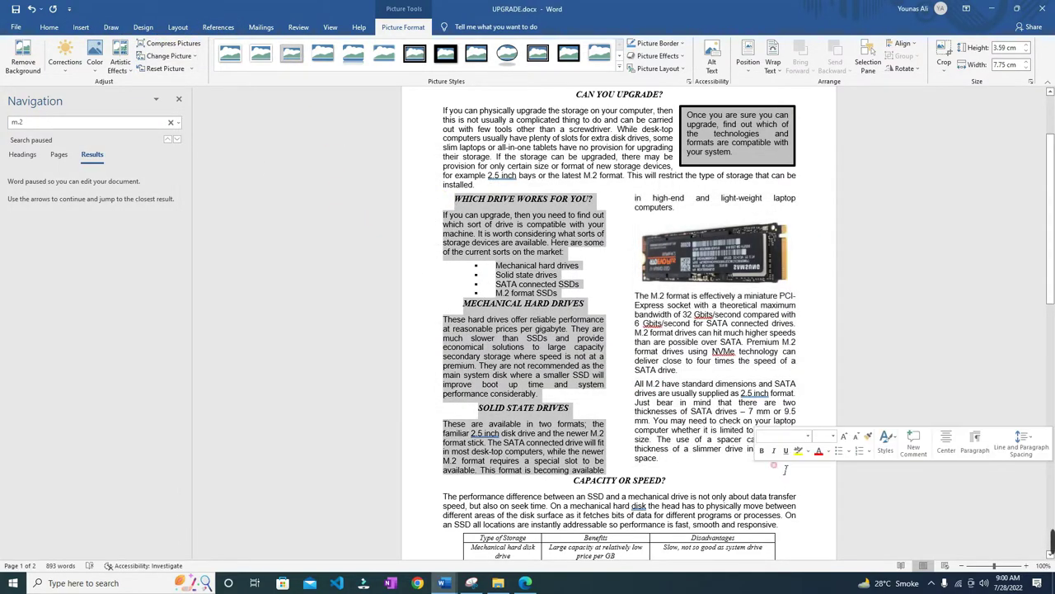
left_click(179, 27)
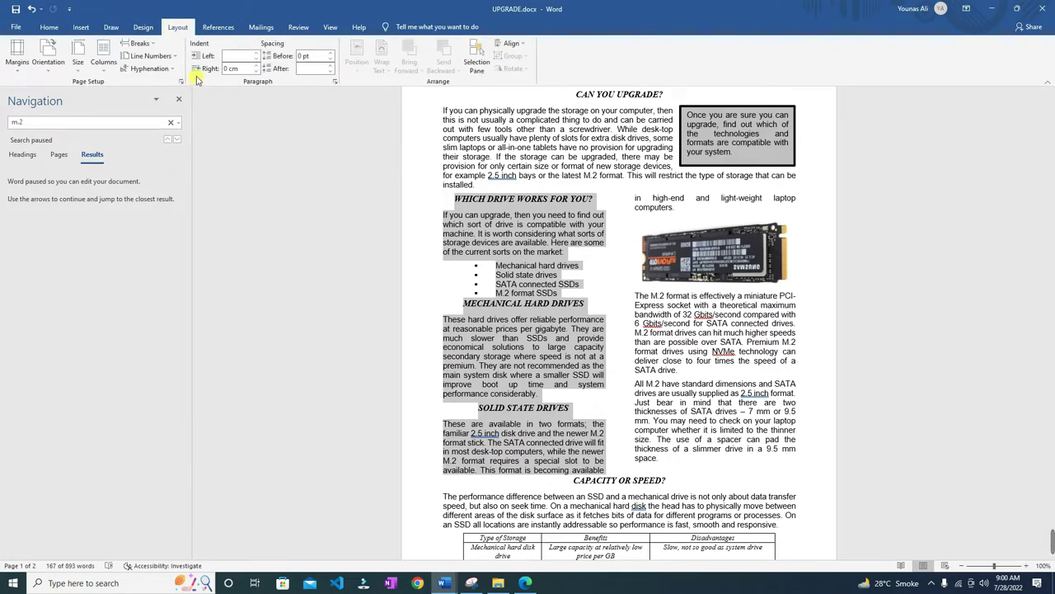
left_click(103, 62)
left_click(127, 205)
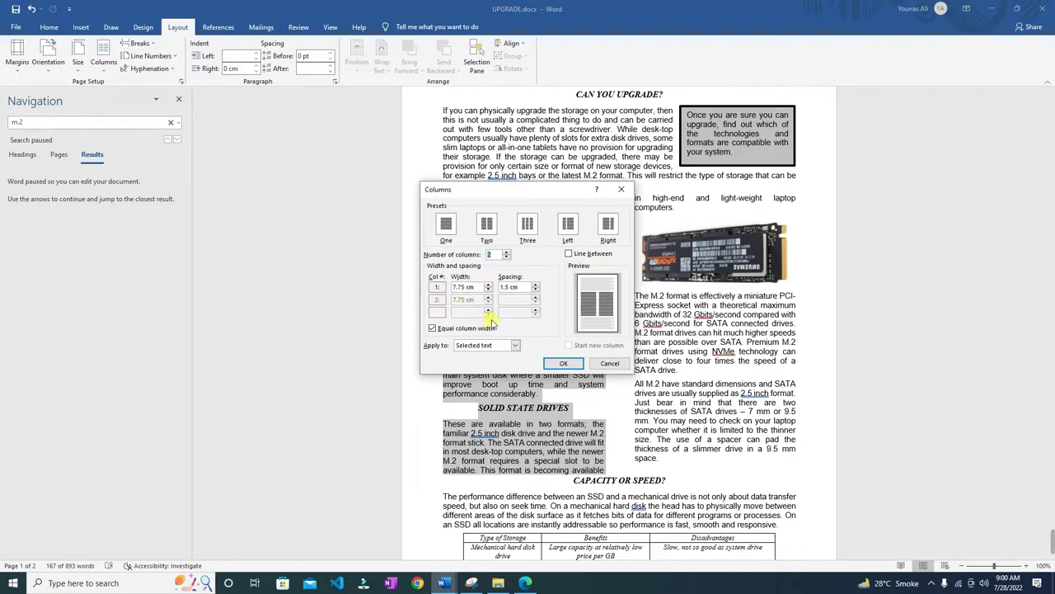
left_click(563, 363)
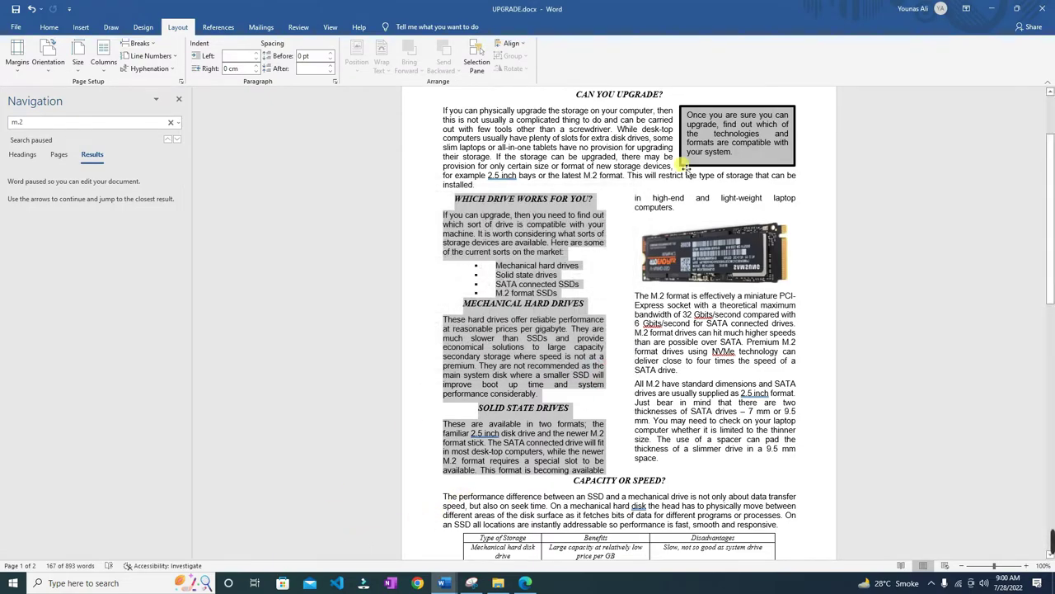
Step: Select the SSD picture and launch Calculator from Windows search
left_click(759, 243)
left_click(403, 25)
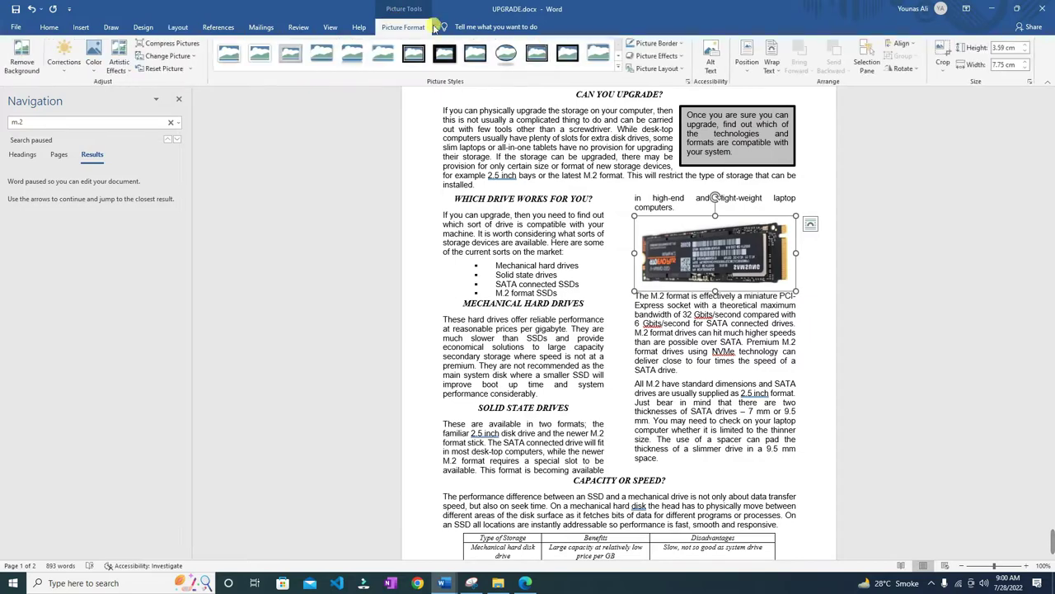
left_click(143, 583)
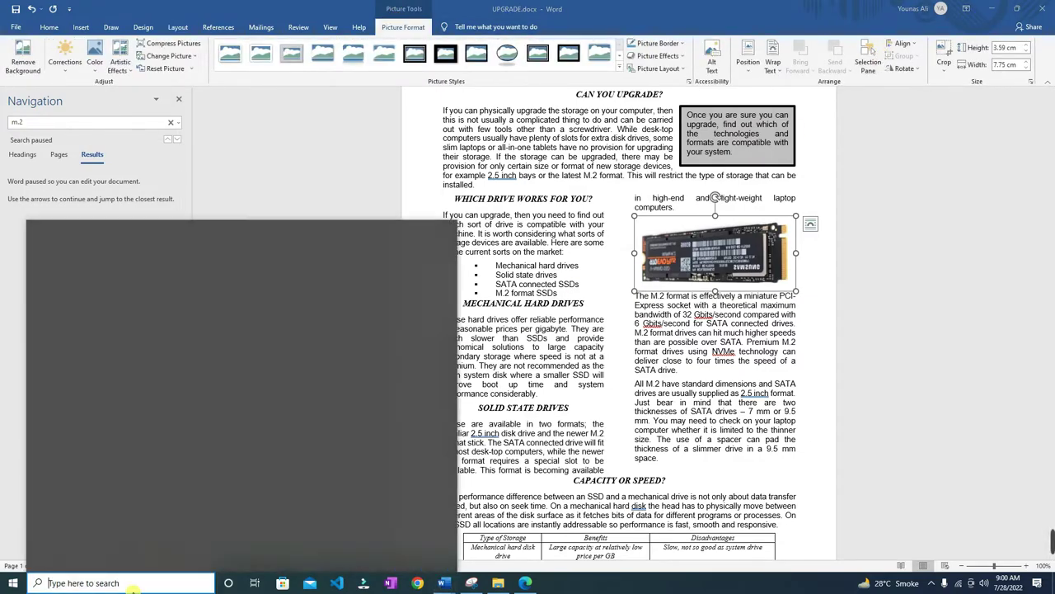
type("c")
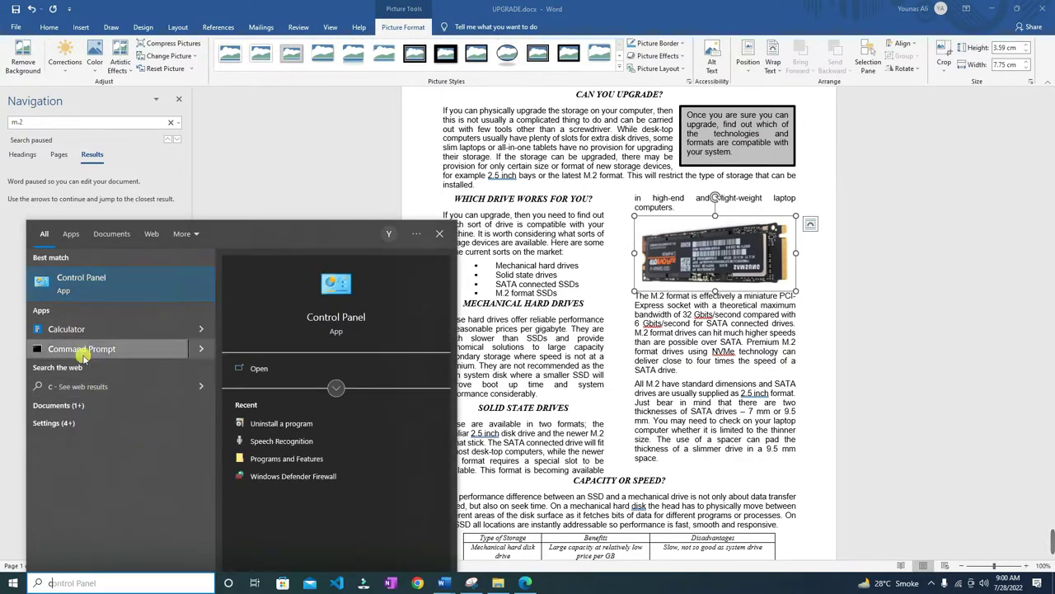
left_click(82, 346)
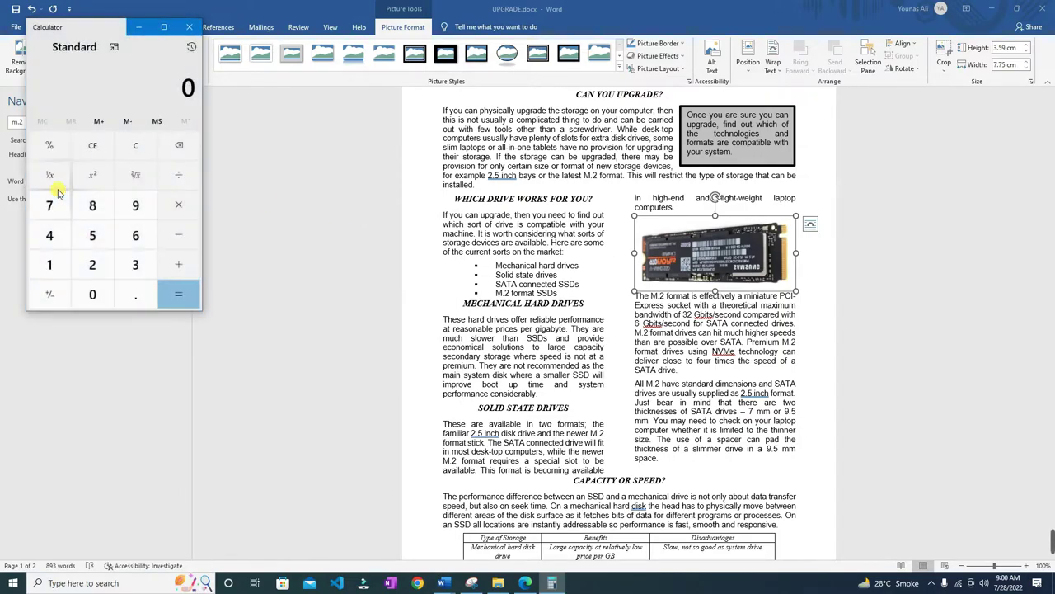
Step: Work out half of 7.75 cm in Calculator for the picture's new width
left_click(45, 207)
left_click(136, 294)
left_click(50, 204)
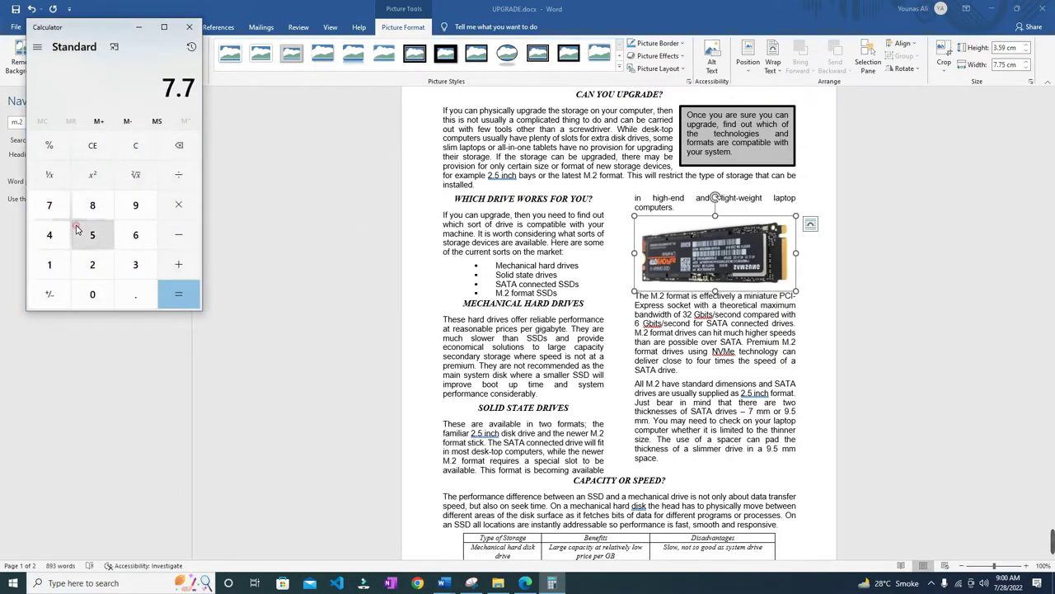
left_click(92, 234)
left_click(175, 175)
left_click(92, 264)
left_click(178, 293)
left_click(189, 26)
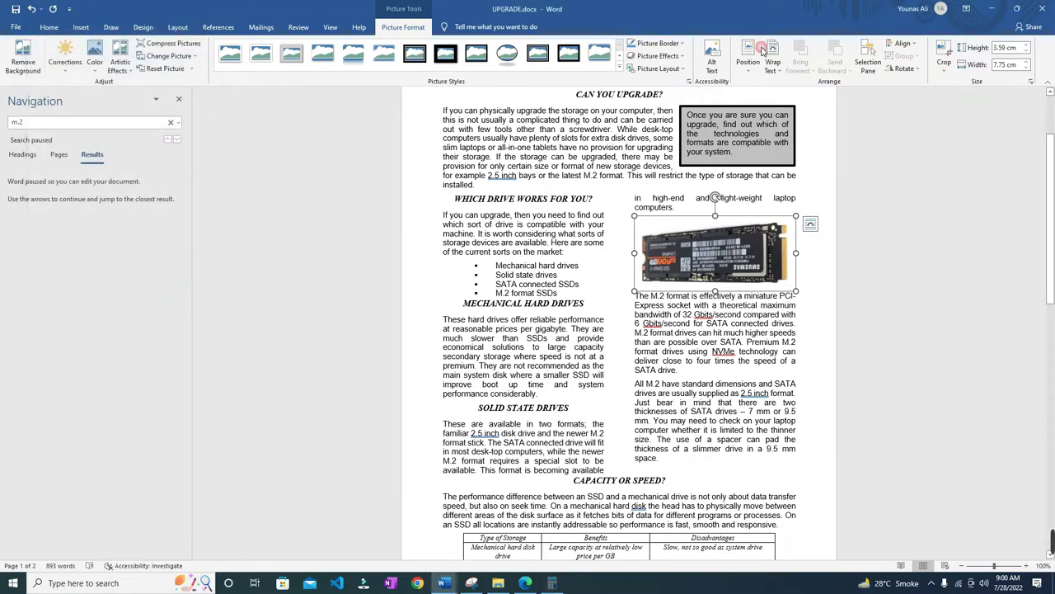
left_click(1009, 65)
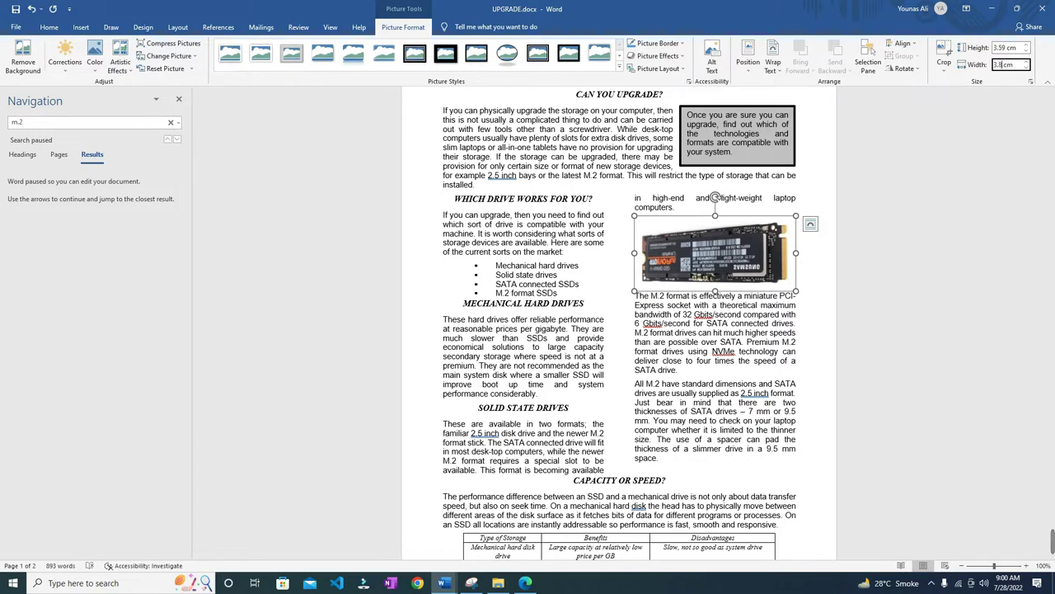
Step: Apply the 3.875 cm width and set the picture's text wrapping to Square
key("Return")
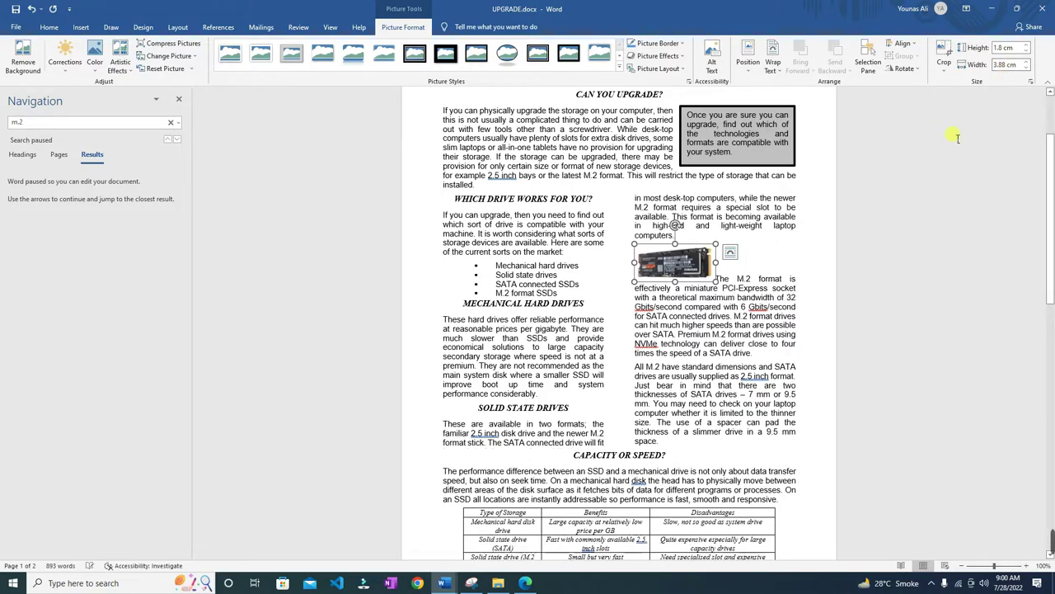
left_click_drag(668, 268, 638, 201)
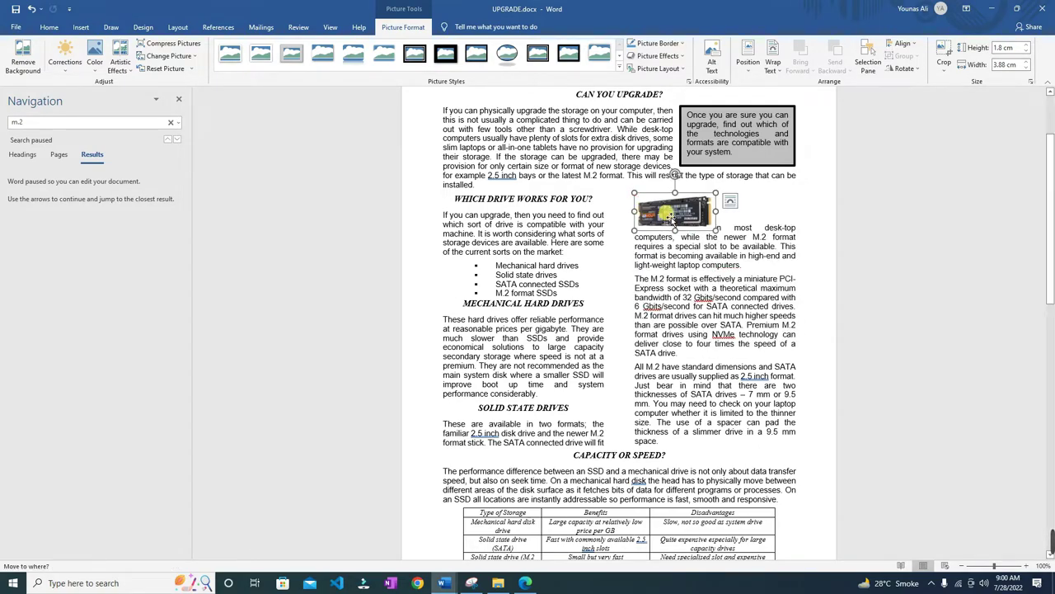
left_click(729, 203)
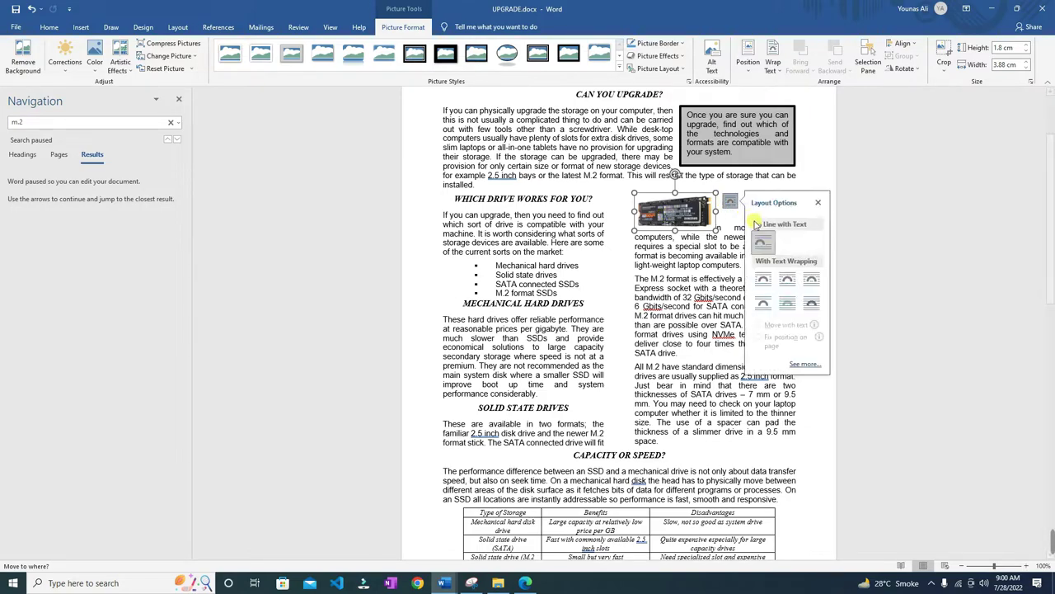
left_click(788, 282)
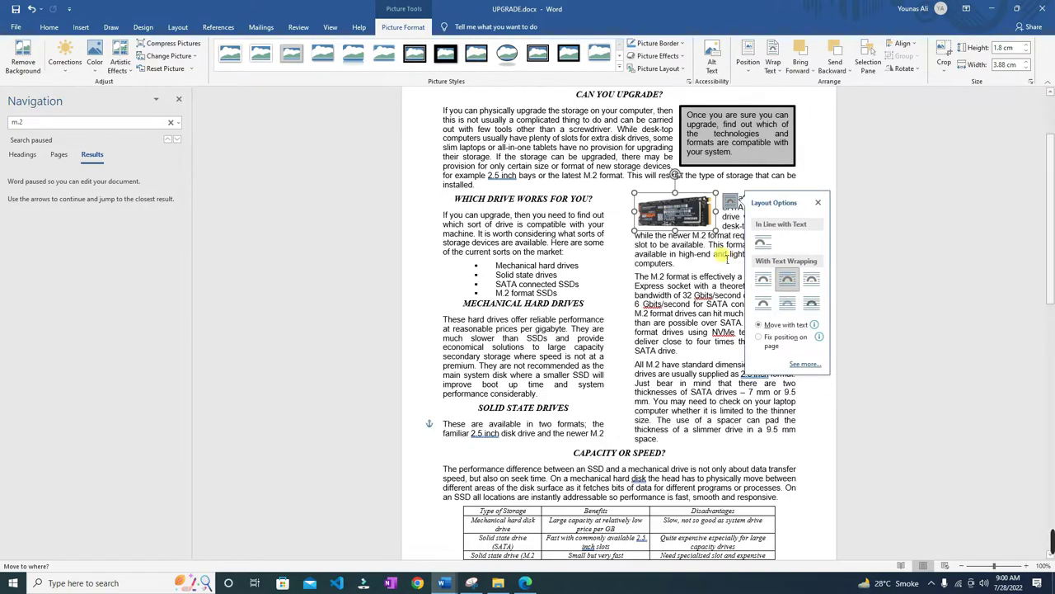
left_click(712, 252)
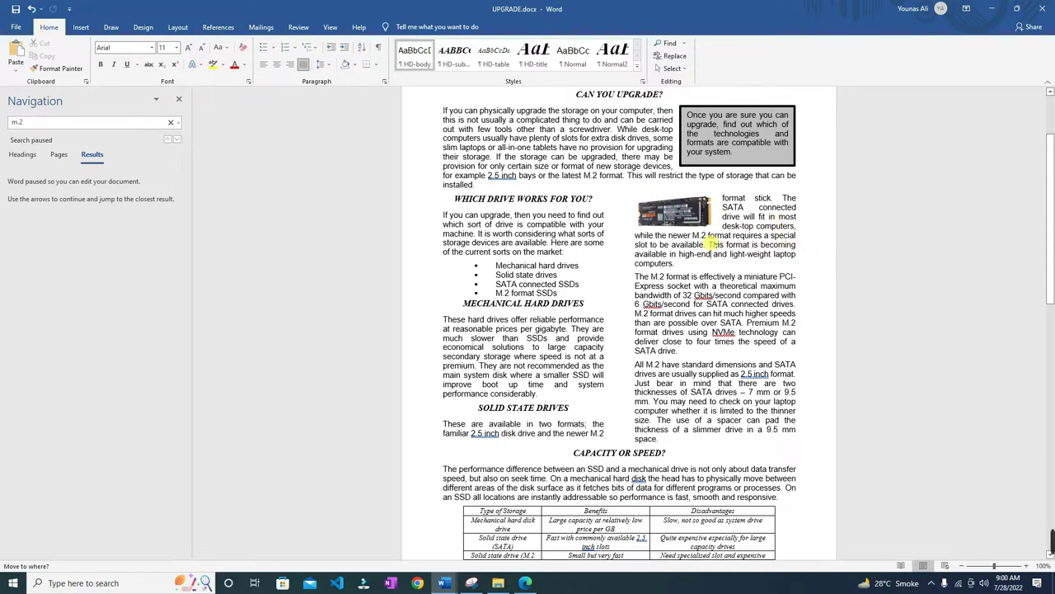
Step: Move the picture down to The M.2 format paragraph and check its placement
left_click_drag(685, 227, 676, 287)
left_click(829, 266)
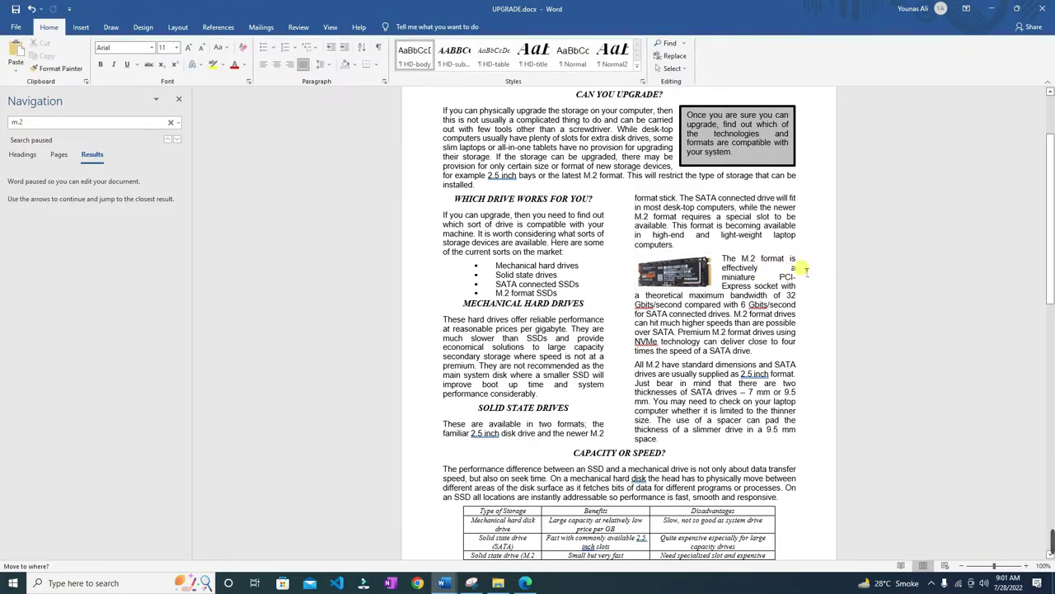
left_click(525, 583)
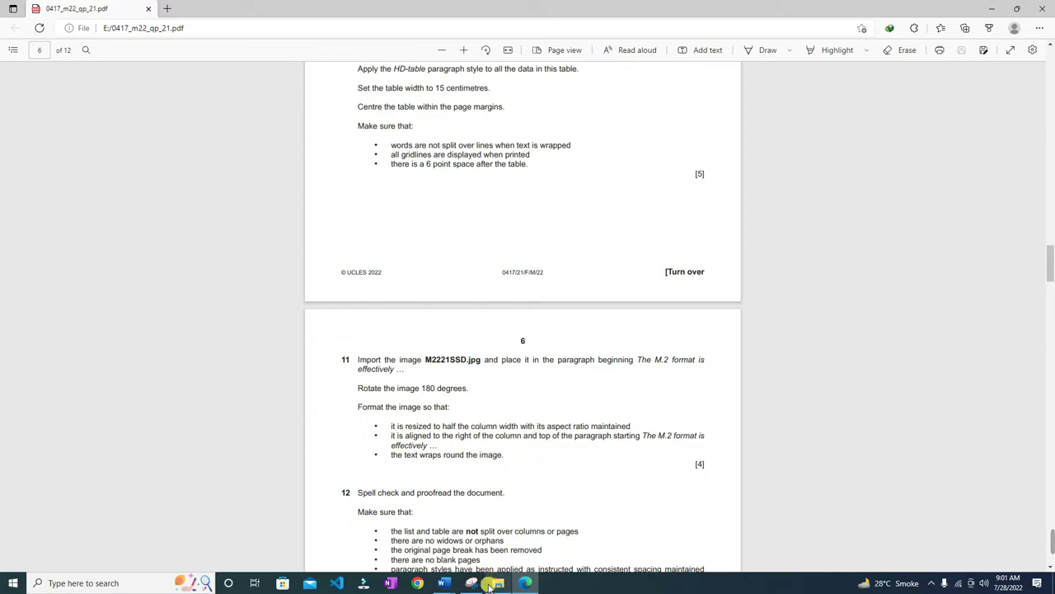
Step: Drag the SSD picture to the right edge at the top of The M.2 format paragraph
left_click(444, 583)
left_click(456, 499)
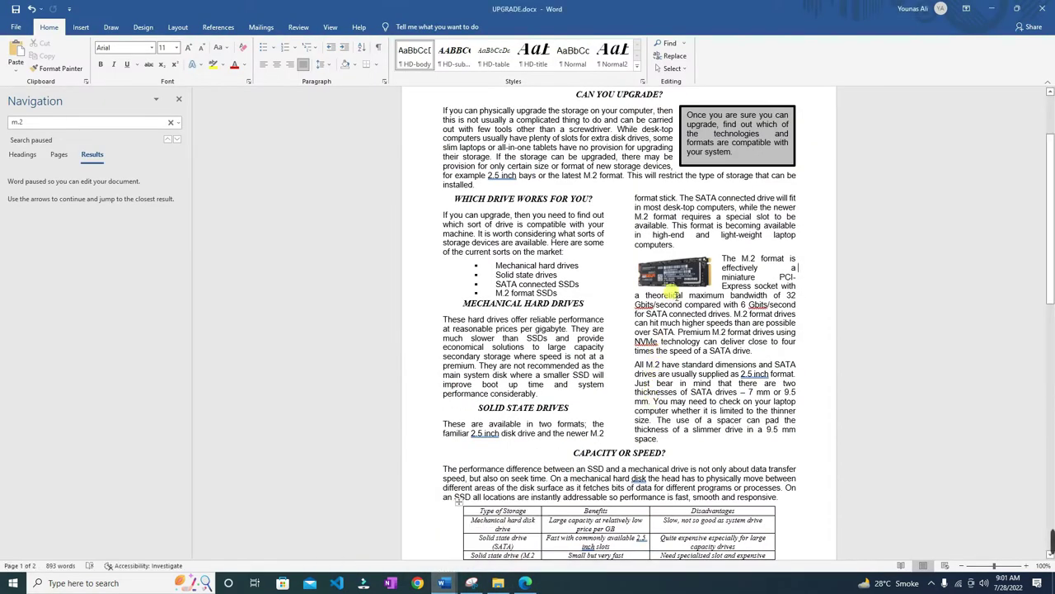
left_click_drag(671, 280, 748, 279)
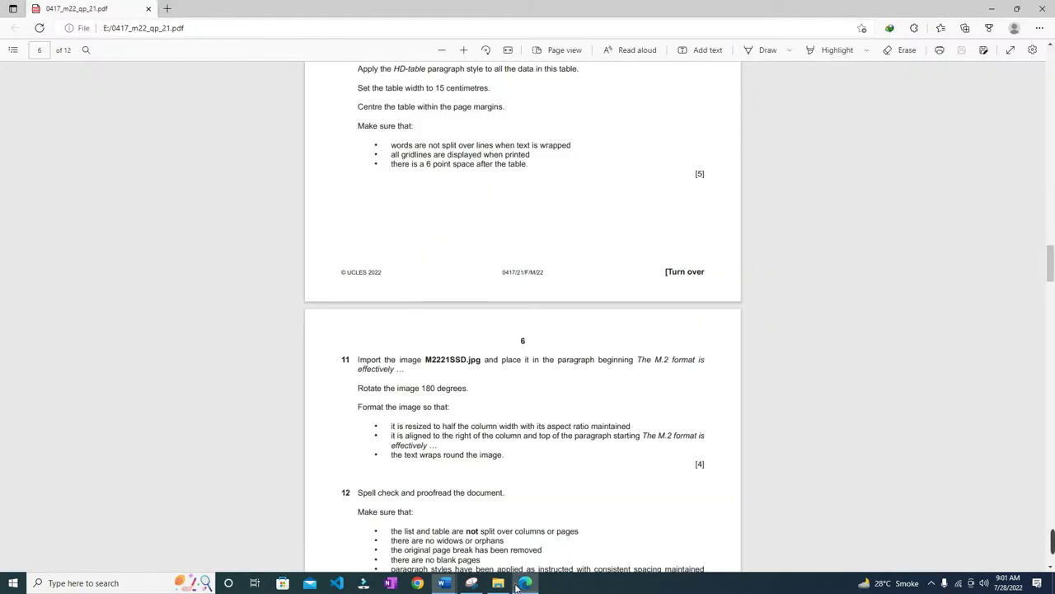
left_click(525, 583)
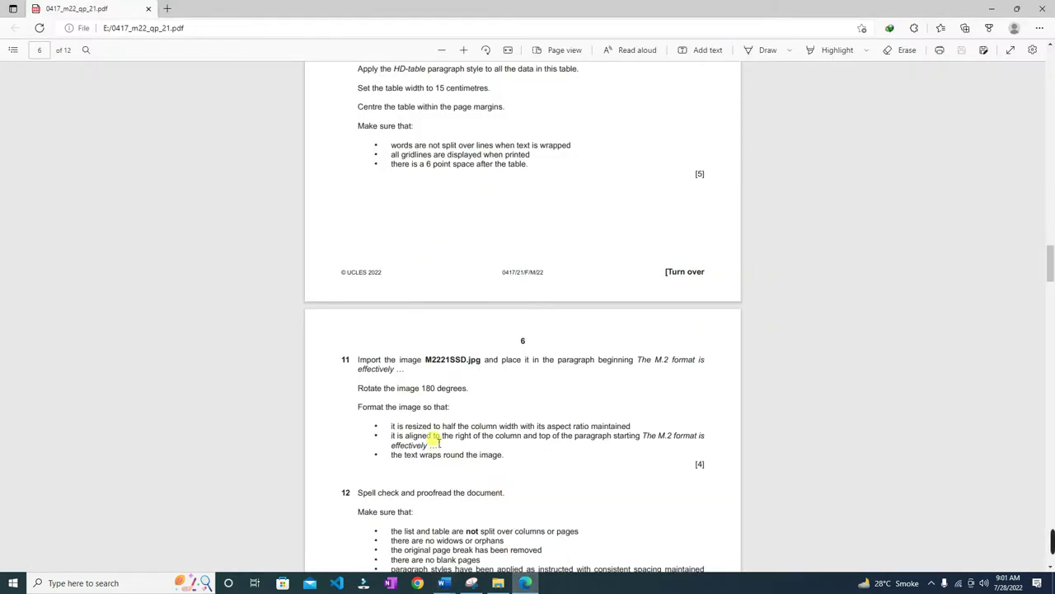
scroll(418, 478, "down", 2)
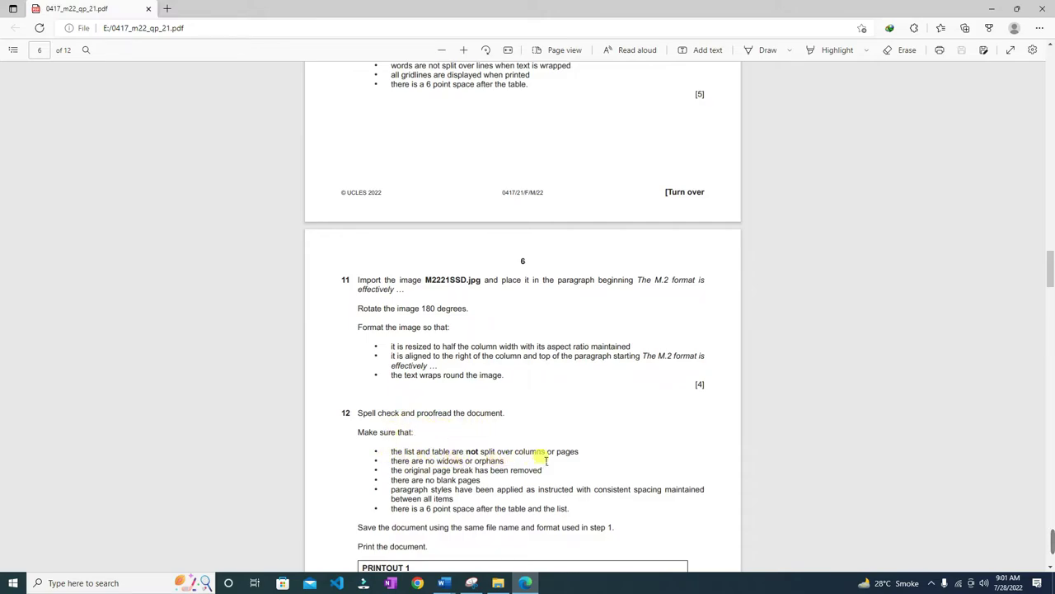
mouse_move(443, 583)
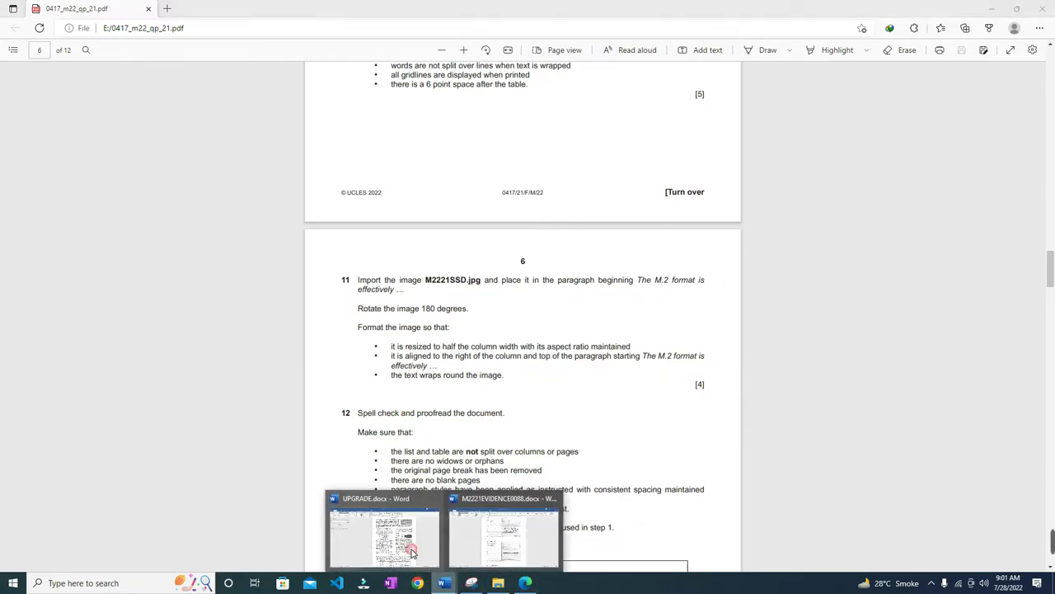
left_click(413, 554)
Step: Run Spelling & Grammar, ignoring the Gbits, NVMe and 2.5 inch hyphen flags
left_click(299, 27)
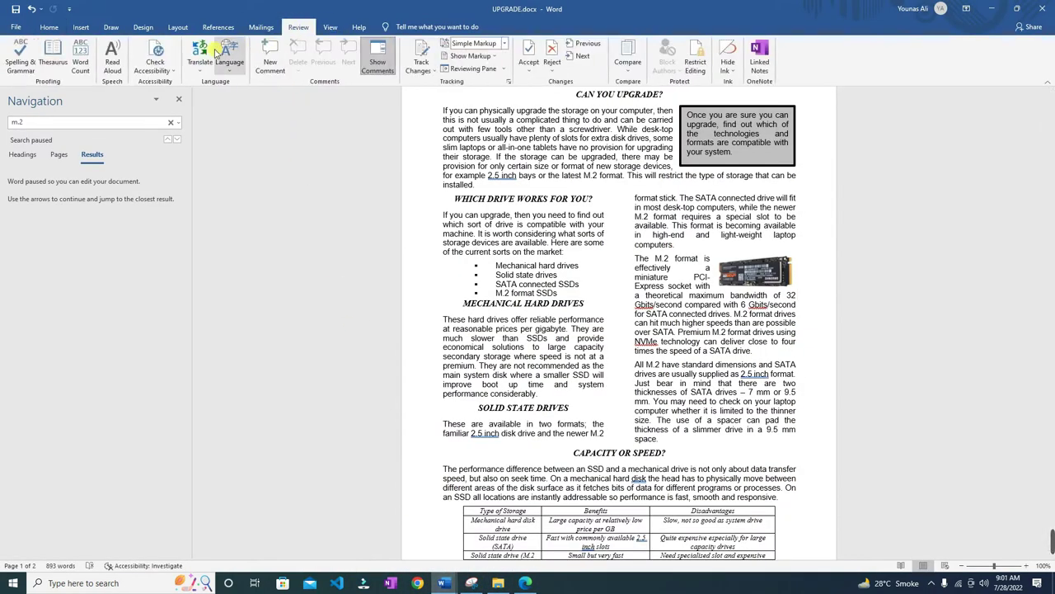
left_click(21, 56)
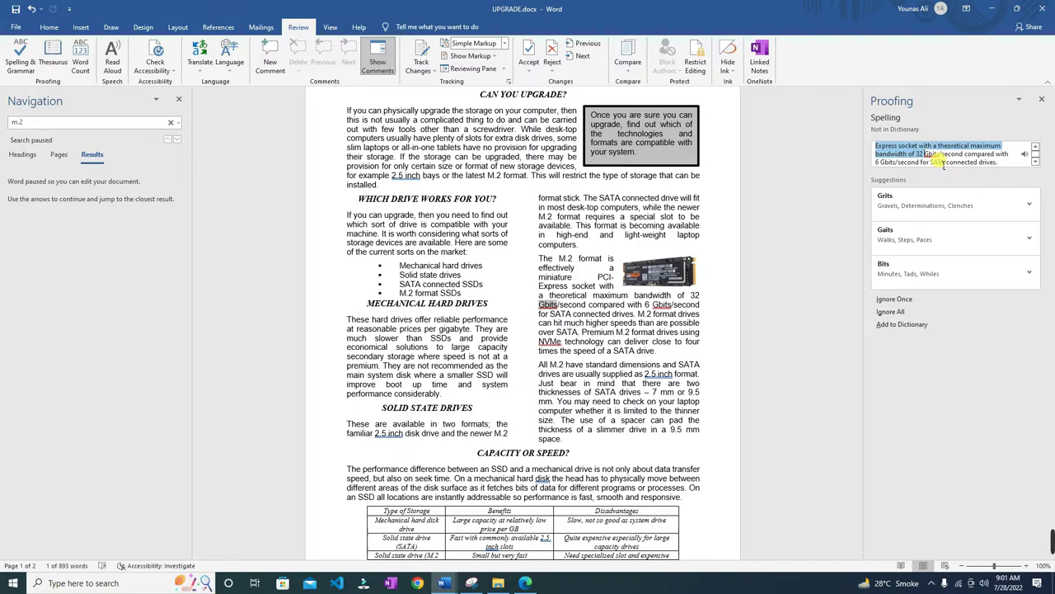
left_click(895, 300)
left_click(897, 302)
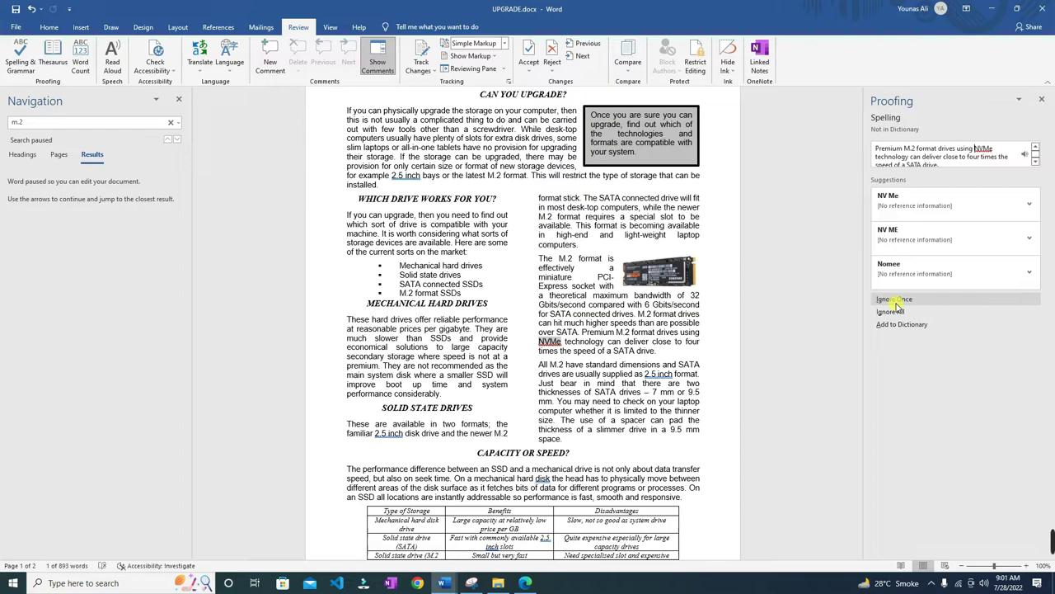
left_click(899, 298)
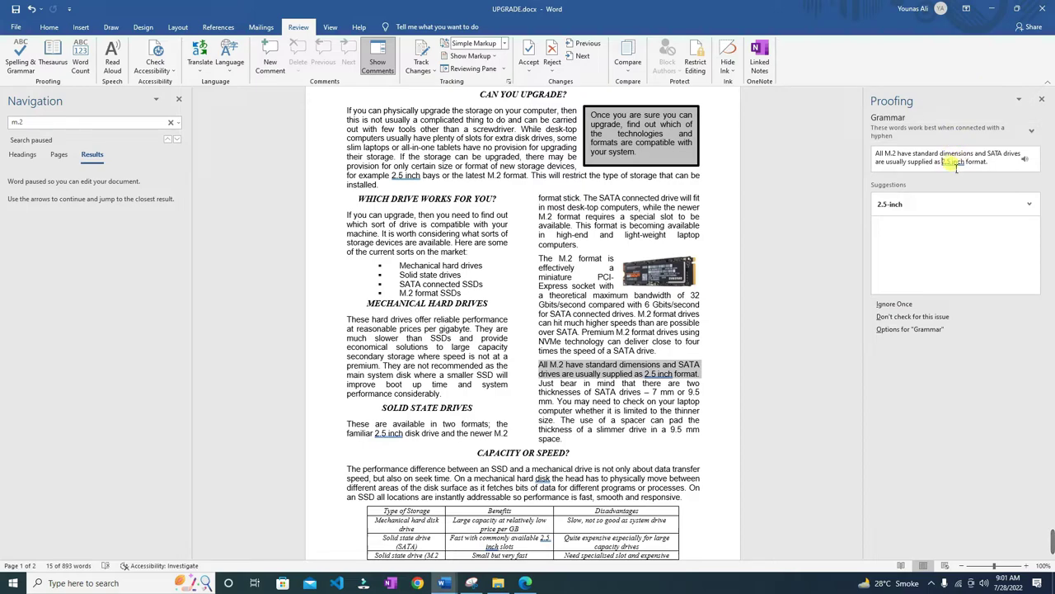
left_click(895, 303)
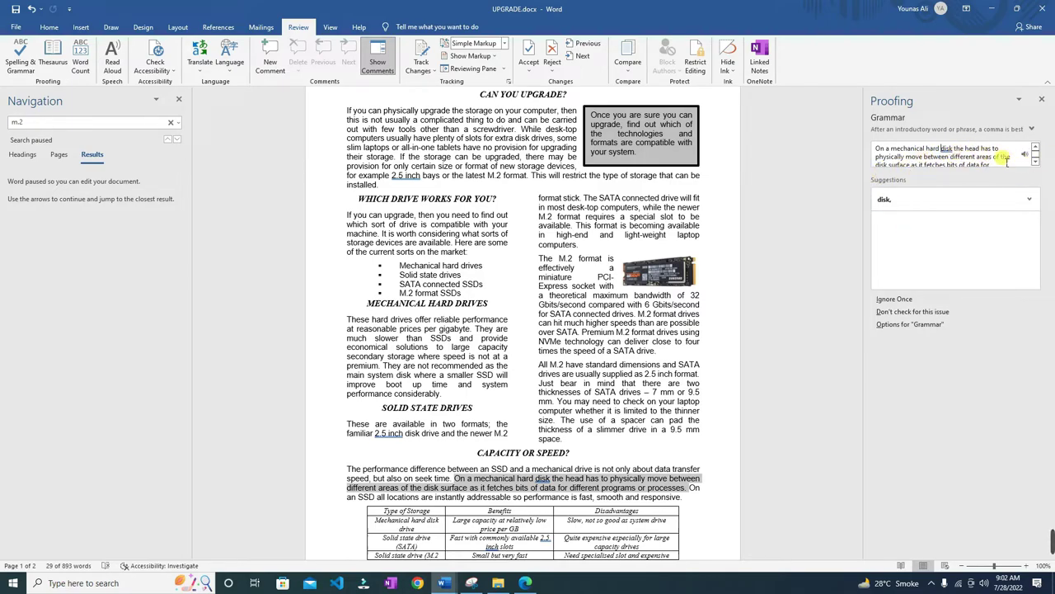
Step: Add commas after disk, Similarly and So far, skipping hyphen suggestions, to finish the check
left_click(883, 205)
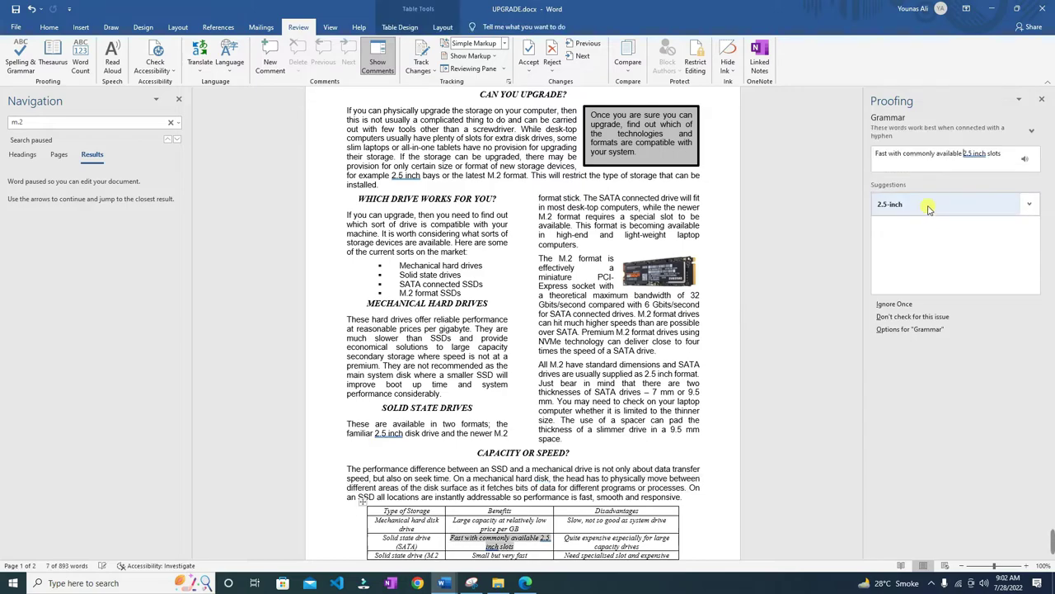
left_click(896, 303)
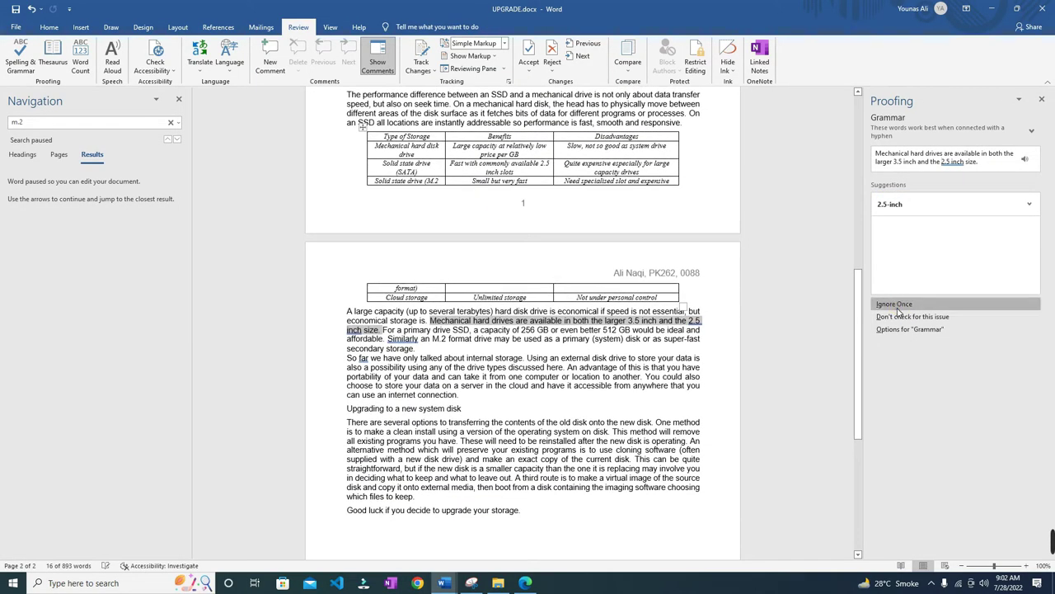
left_click(891, 199)
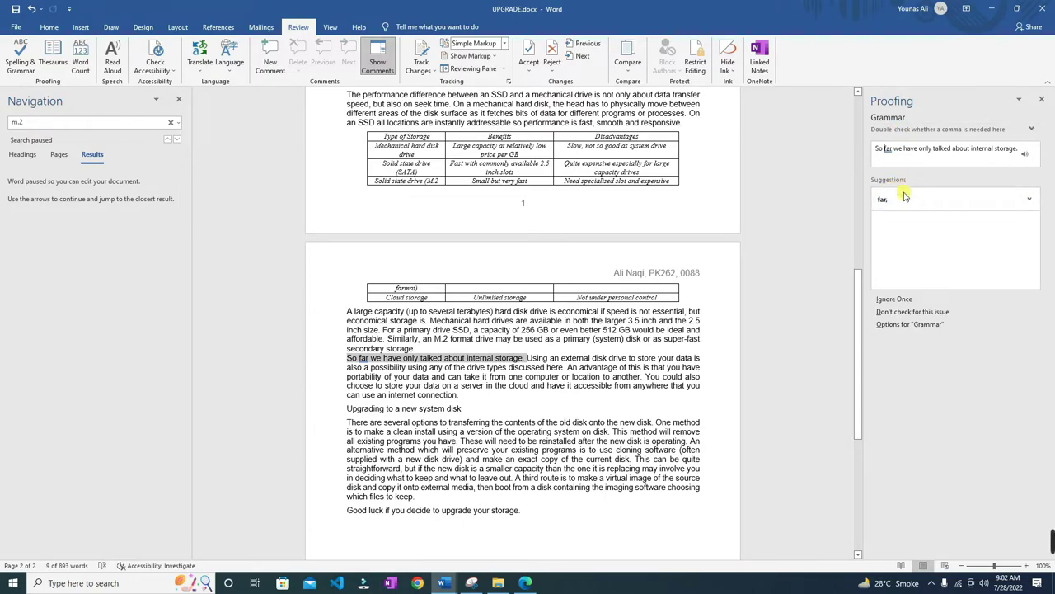
left_click(885, 201)
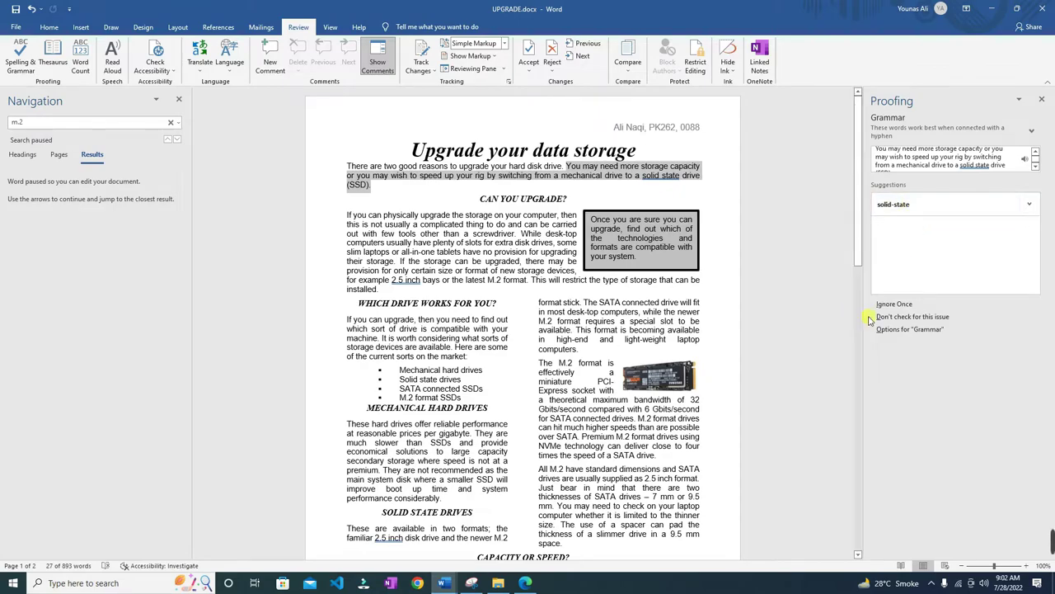
left_click(892, 304)
left_click(892, 304)
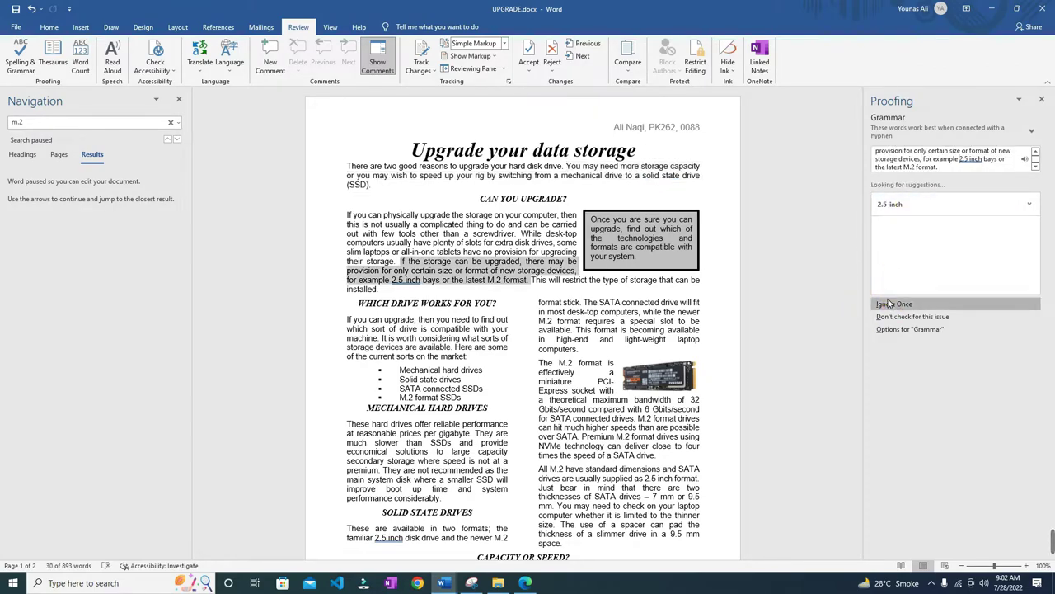
left_click(892, 304)
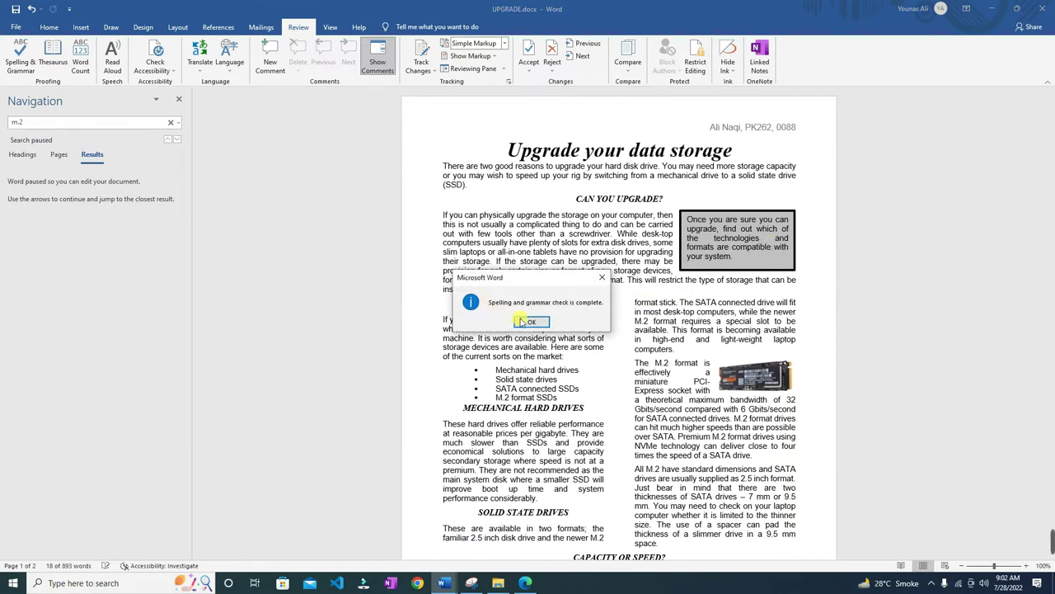
left_click(530, 322)
Step: Review the exam paper PDF's instructions
left_click(499, 584)
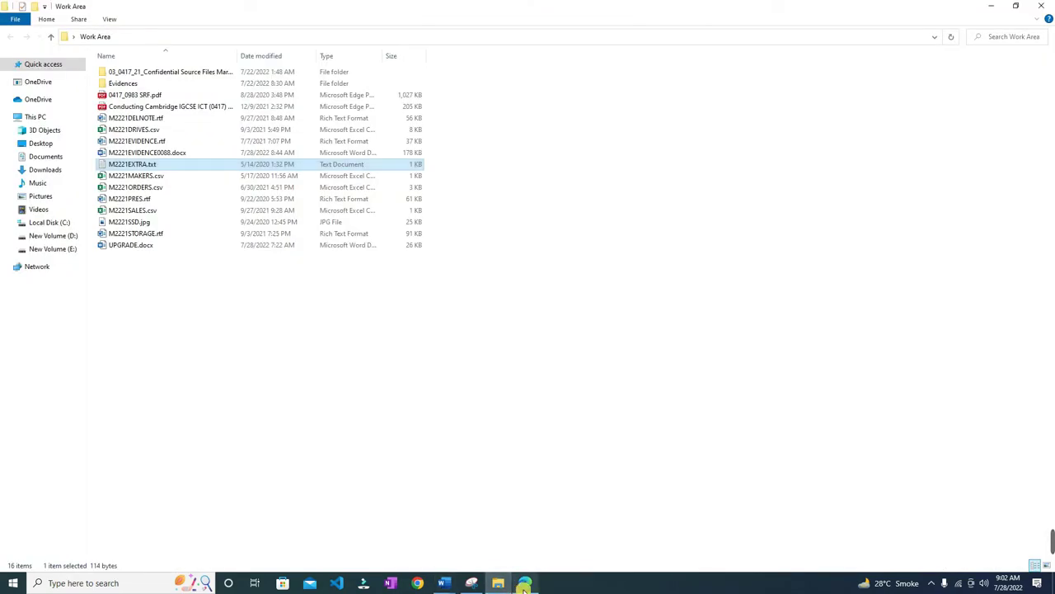
left_click(524, 584)
scroll(407, 384, "down", 2)
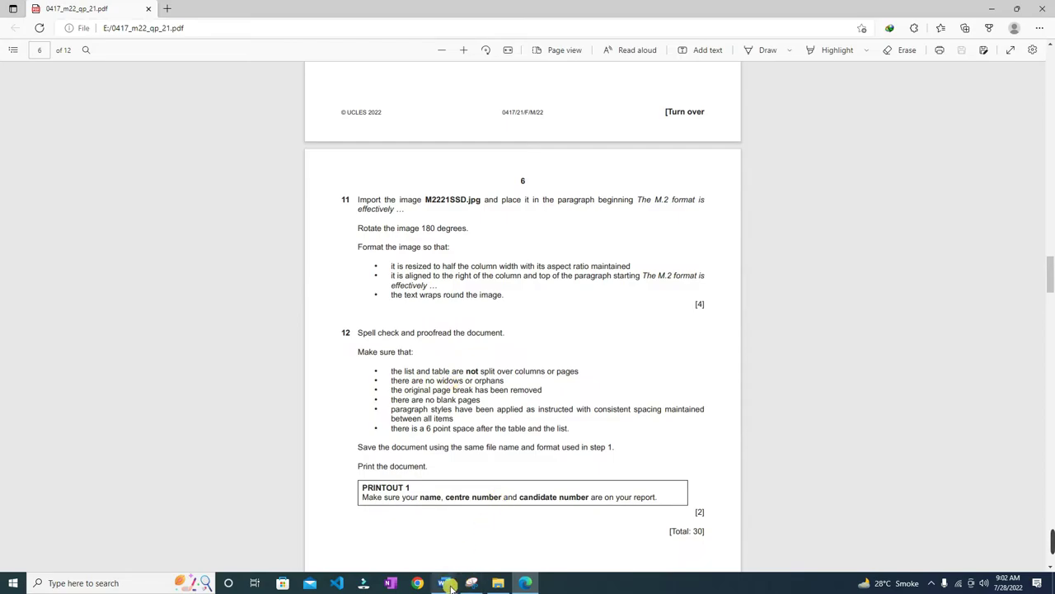
Step: Add two blank lines before SOLID STATE DRIVES so it tops the right column, then return to the exam PDF
mouse_move(443, 582)
left_click(461, 528)
scroll(449, 397, "down", 7)
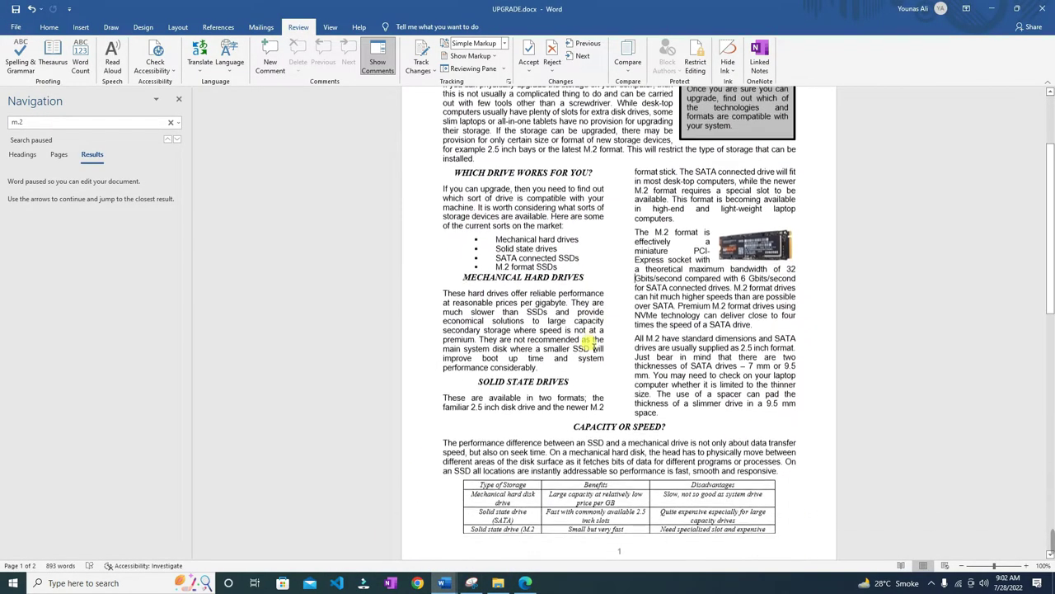
scroll(599, 347, "down", 7)
scroll(527, 338, "up", 8)
scroll(540, 344, "up", 4)
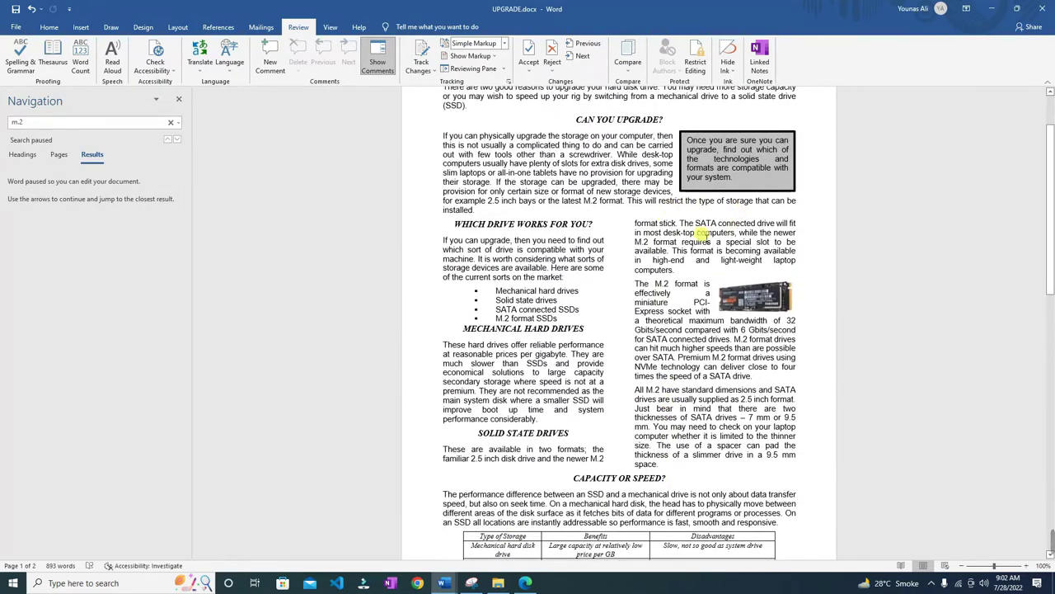
scroll(581, 511, "down", 1)
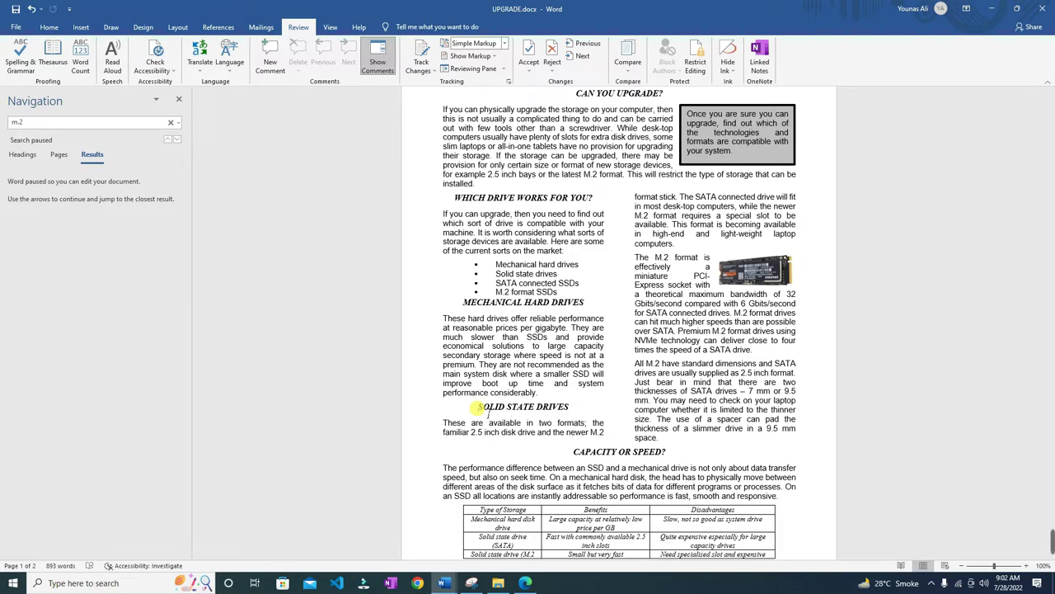
key("Return")
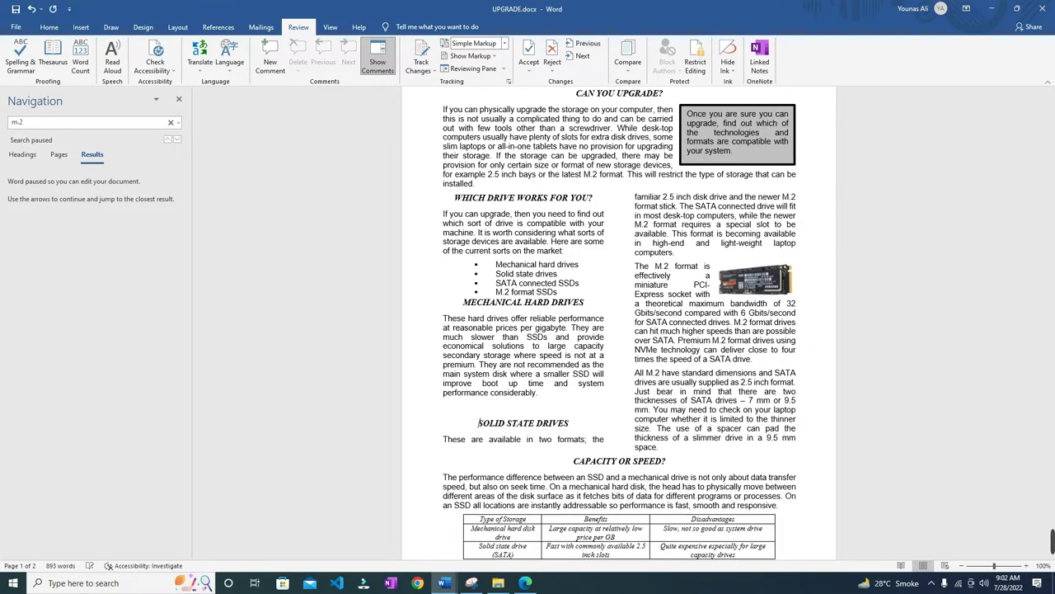
key("Return")
key("Return")
key("Return")
key("Return")
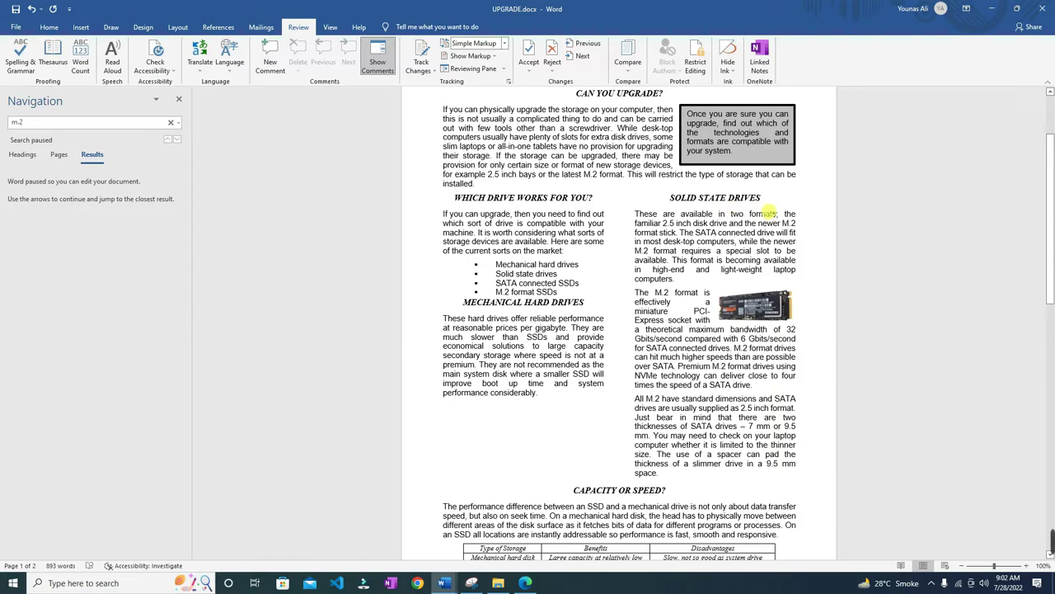
left_click(526, 583)
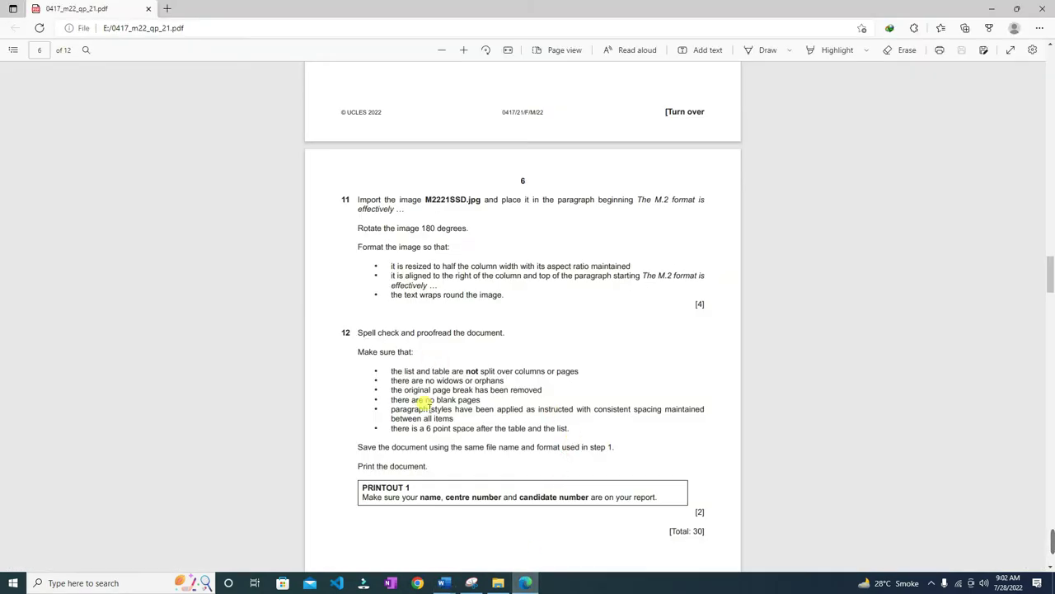
Step: Inspect where the storage table splits across the page break in UPGRADE.docx
mouse_move(444, 583)
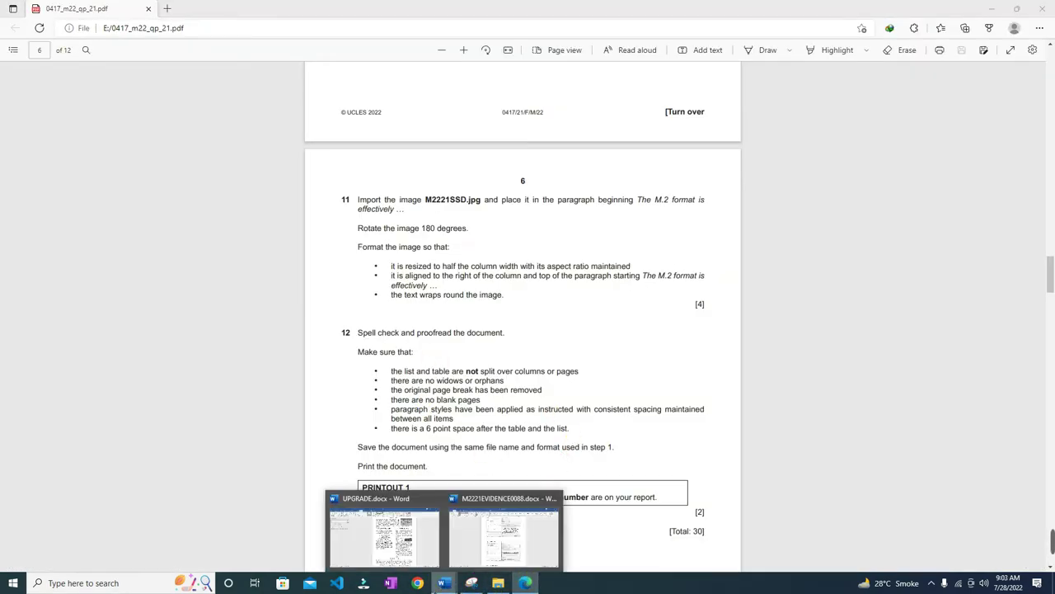
left_click(383, 536)
scroll(576, 299, "down", 5)
scroll(573, 298, "down", 6)
scroll(567, 297, "up", 6)
scroll(566, 297, "up", 7)
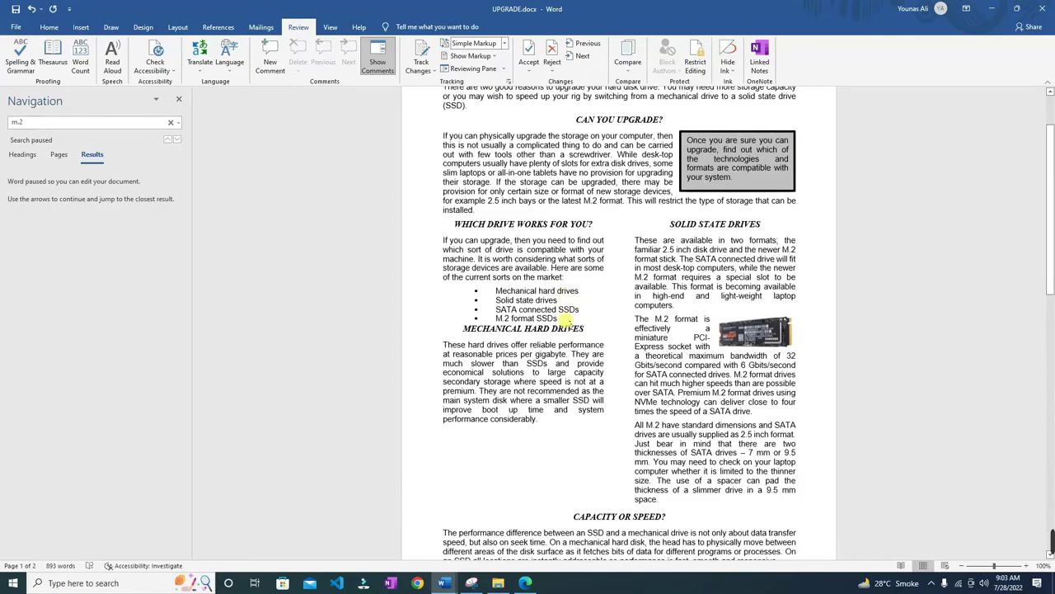
scroll(561, 501, "down", 5)
scroll(559, 500, "down", 3)
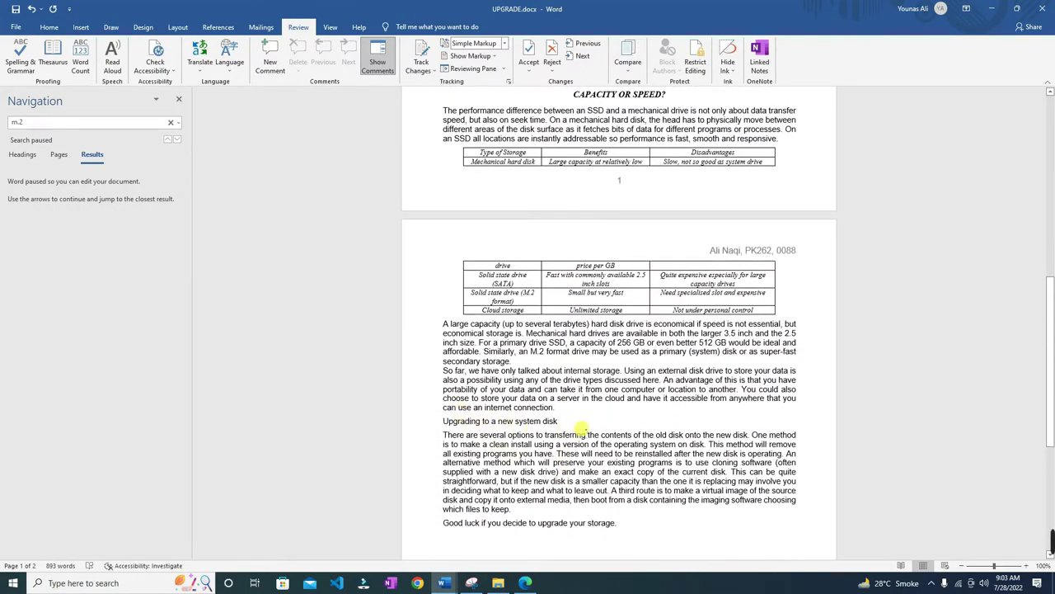
scroll(581, 429, "up", 4)
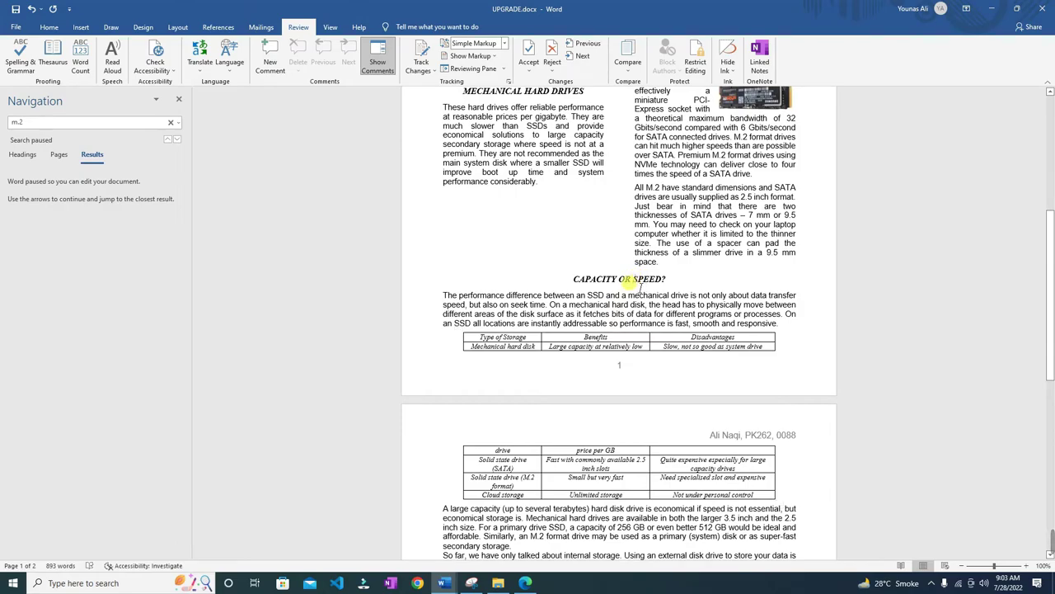
scroll(447, 472, "down", 3)
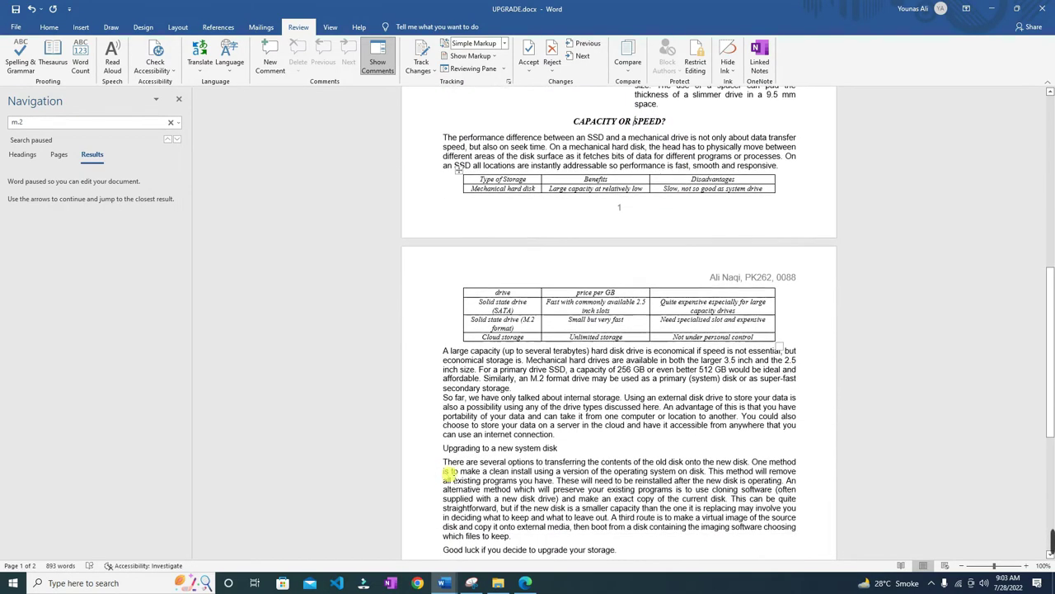
scroll(550, 447, "down", 1)
scroll(499, 387, "up", 4)
scroll(398, 203, "down", 2)
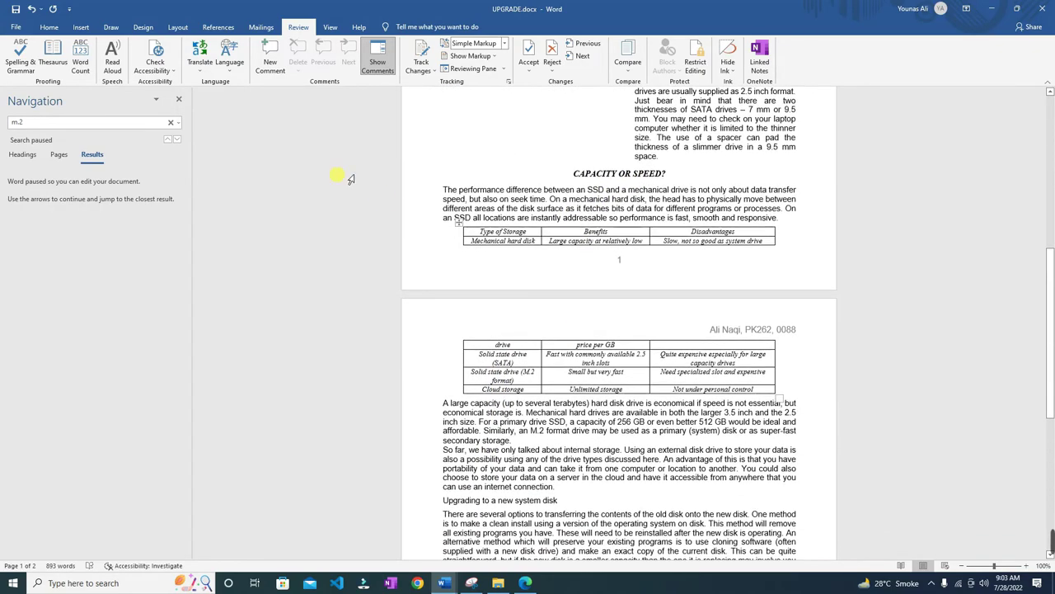
Step: After rechecking the exam PDF, add a line after 'responsive.' so the storage table moves wholly to page 2
left_click(525, 583)
scroll(540, 345, "down", 2)
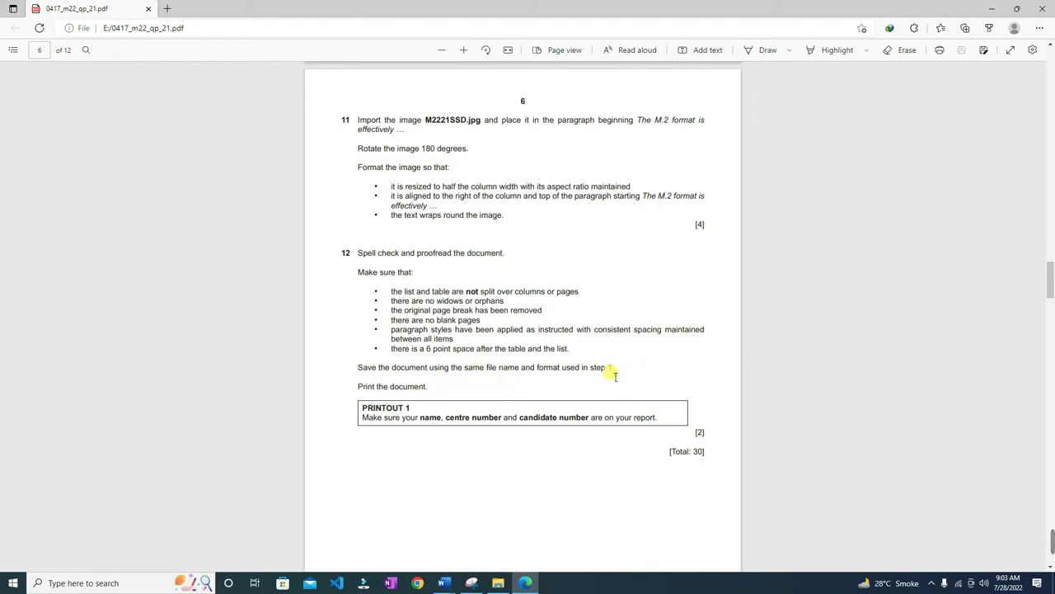
left_click(444, 583)
scroll(413, 541, "down", 2)
scroll(374, 283, "up", 3)
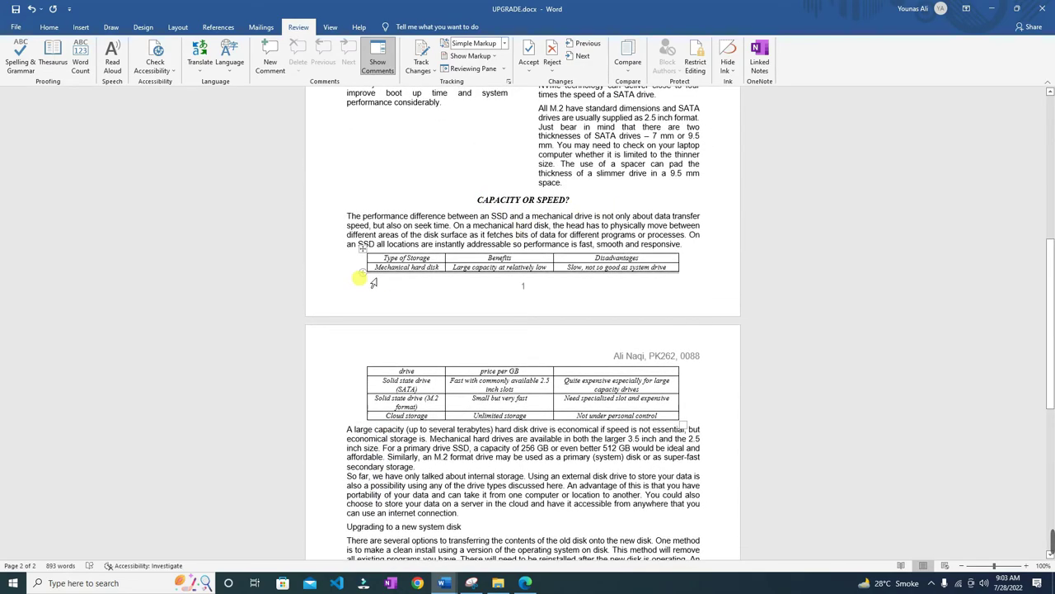
left_click(691, 248)
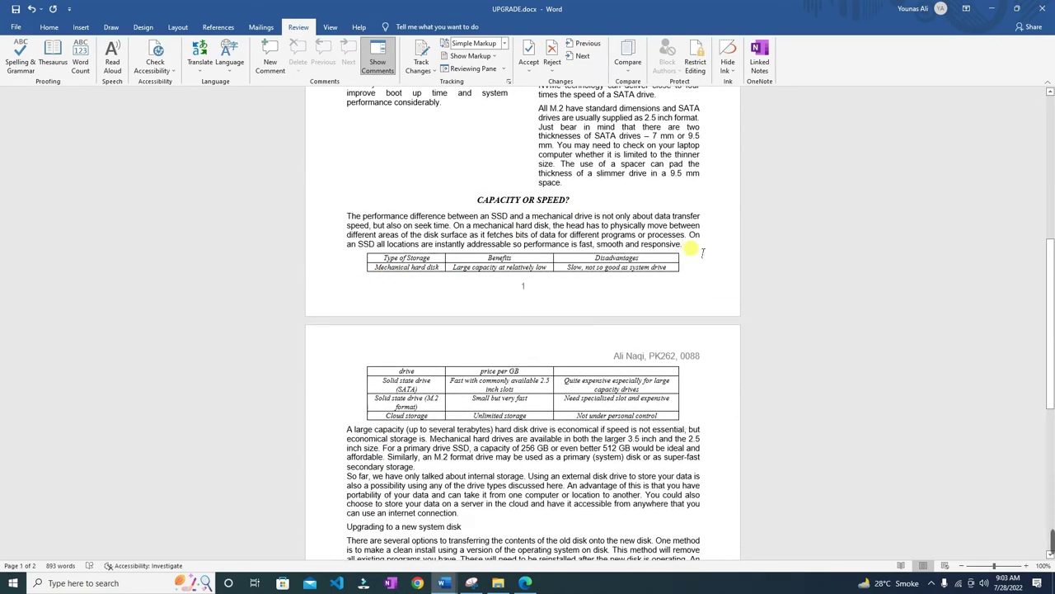
key("Return")
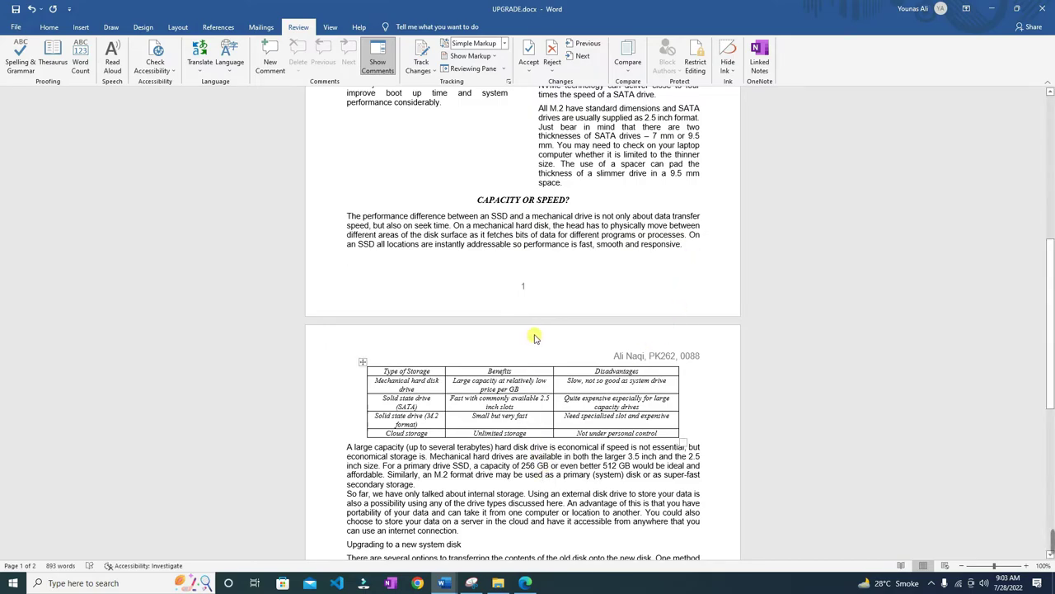
scroll(667, 275, "down", 8)
scroll(478, 347, "up", 3)
scroll(478, 347, "up", 10)
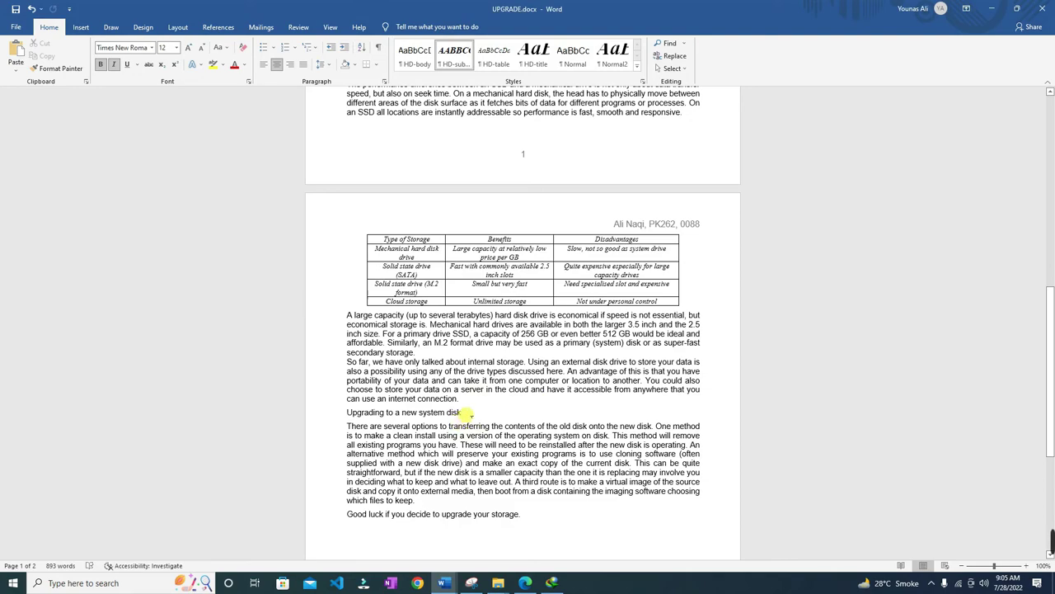
Step: Apply the HD-sub paragraph style to the 'Upgrading to a new system disk' heading
key("shift+Home")
left_click(359, 418)
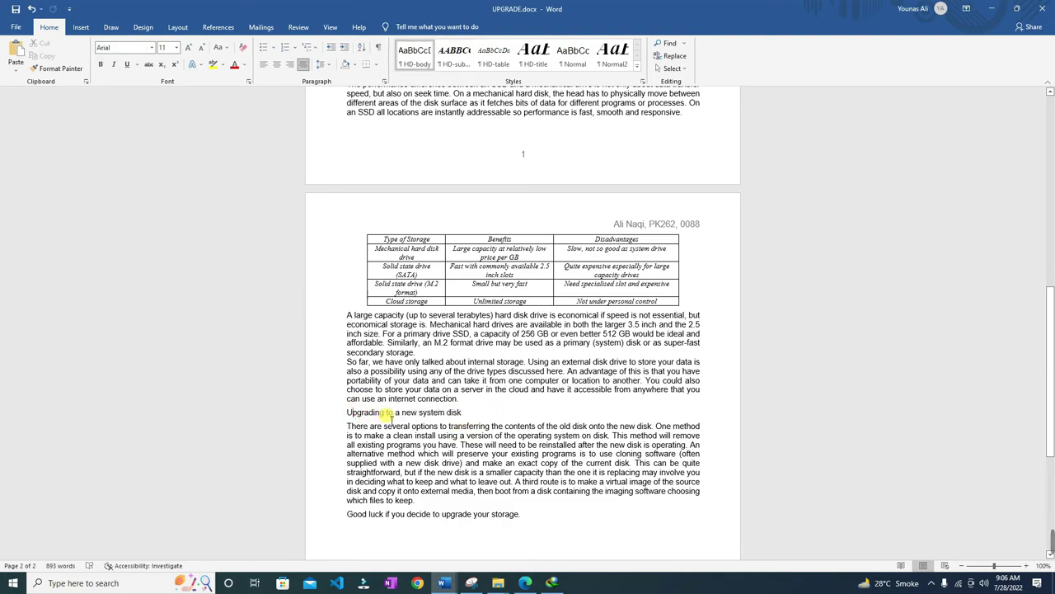
left_click_drag(478, 414, 347, 413)
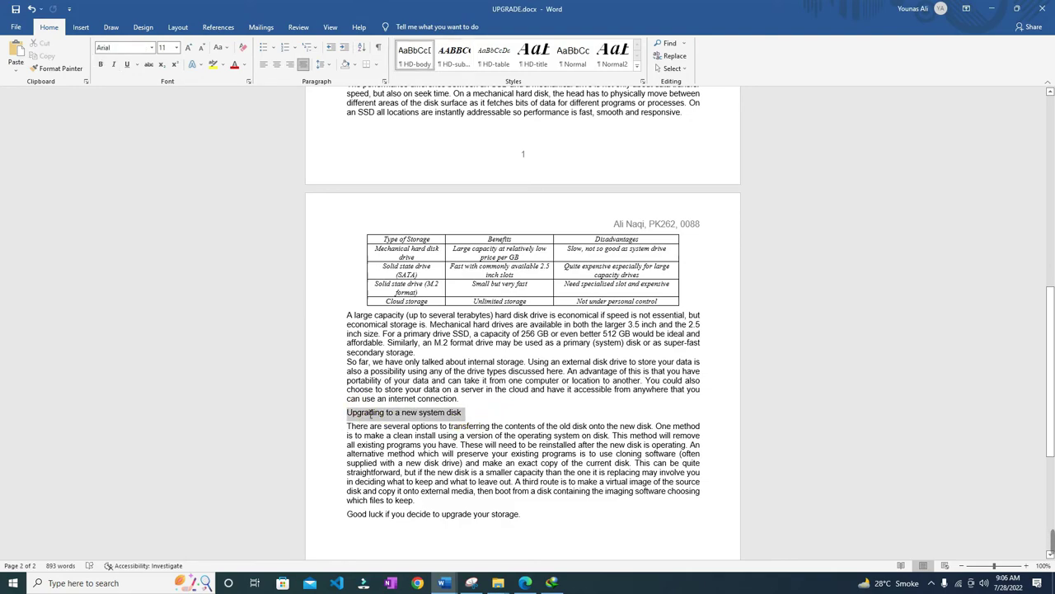
left_click(80, 27)
left_click(49, 28)
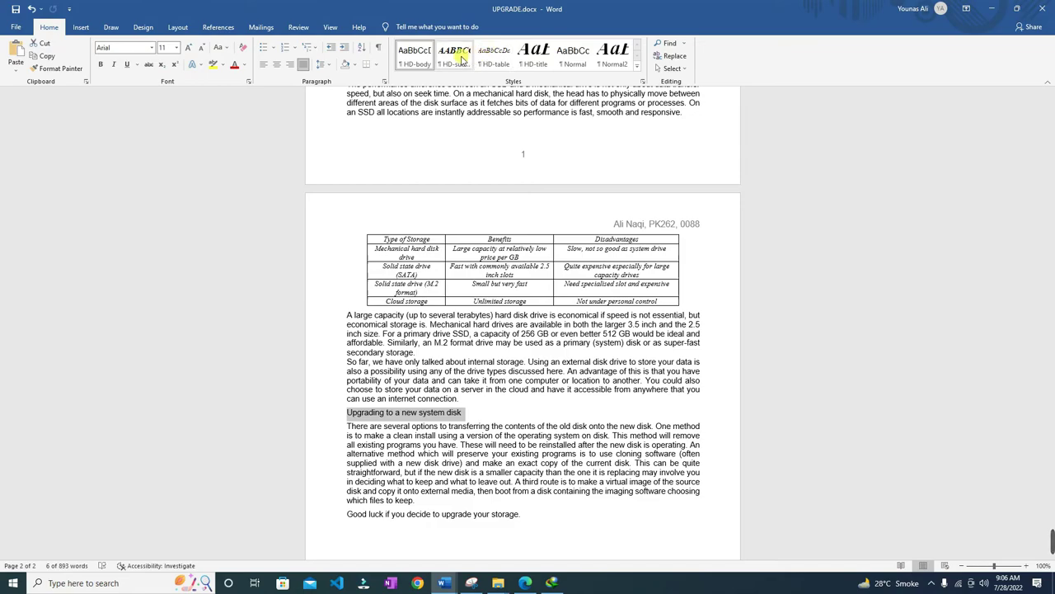
left_click(460, 57)
scroll(640, 435, "down", 3)
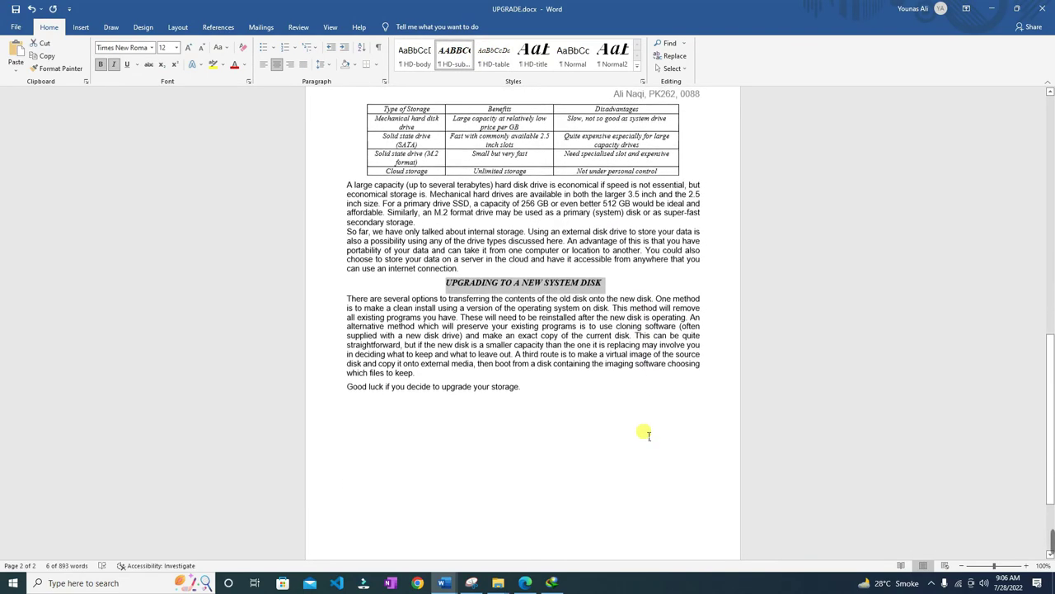
left_click(650, 432)
scroll(651, 432, "down", 2)
scroll(651, 432, "up", 8)
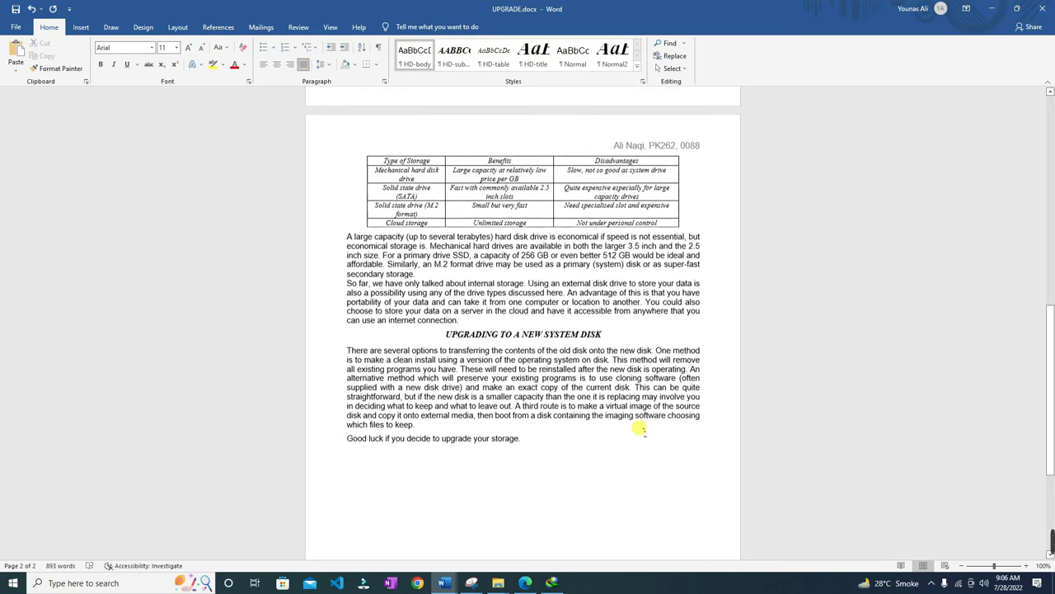
scroll(643, 426, "up", 10)
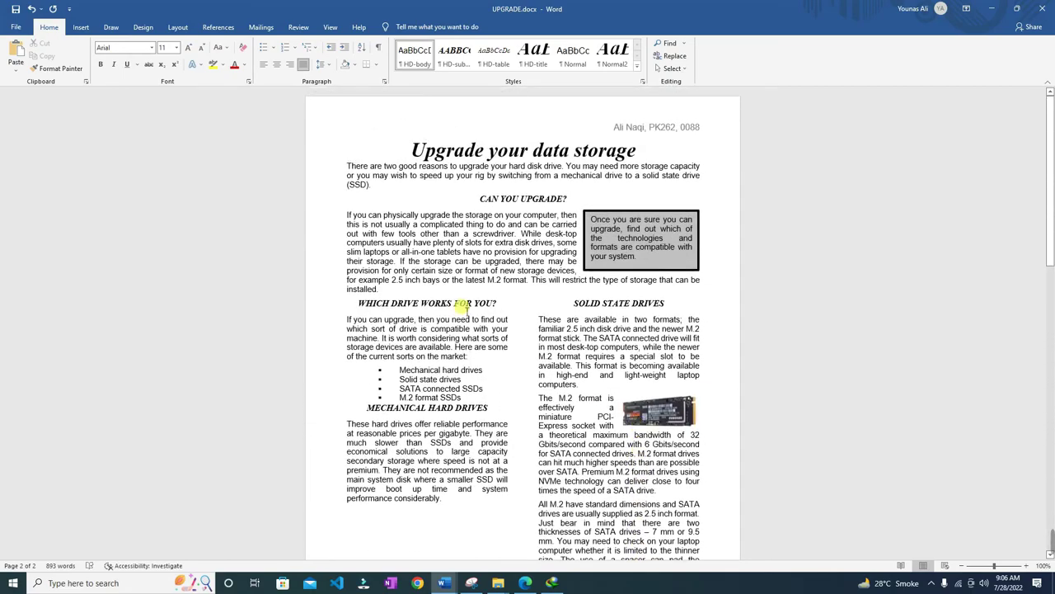
left_click(19, 28)
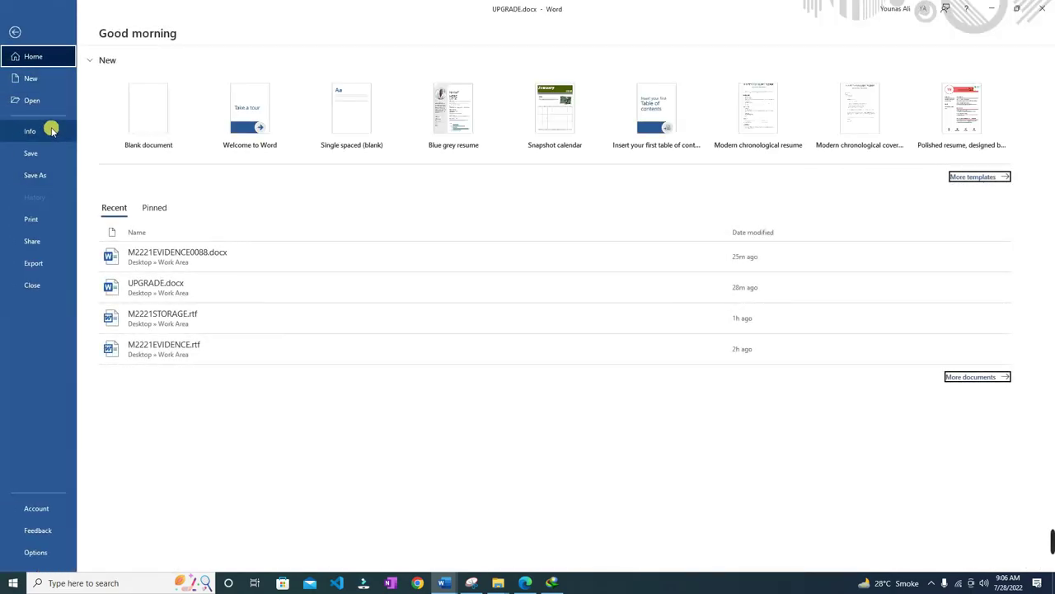
left_click(30, 221)
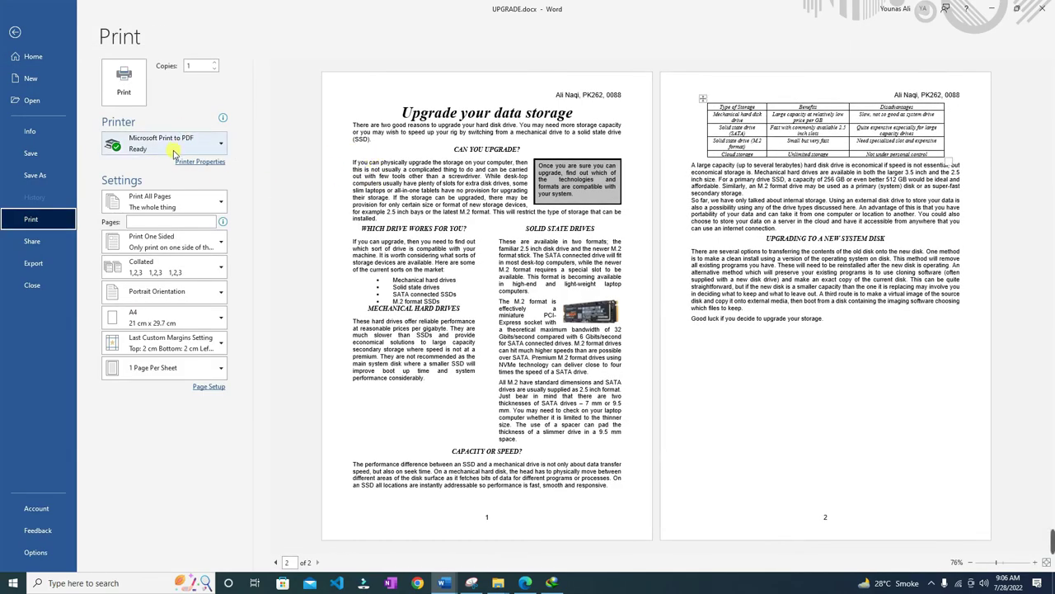
left_click(175, 148)
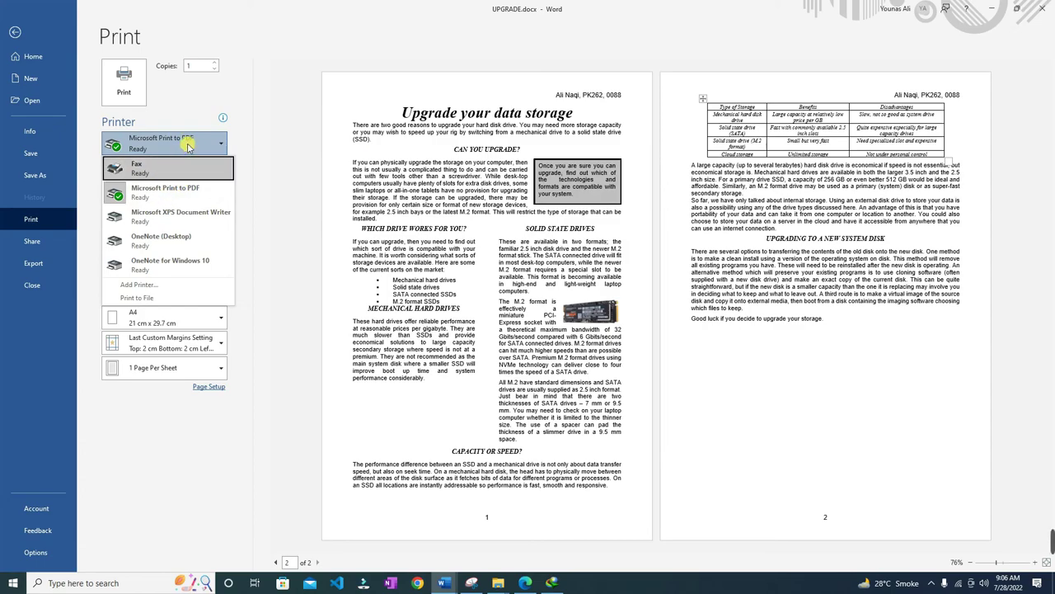
left_click(154, 193)
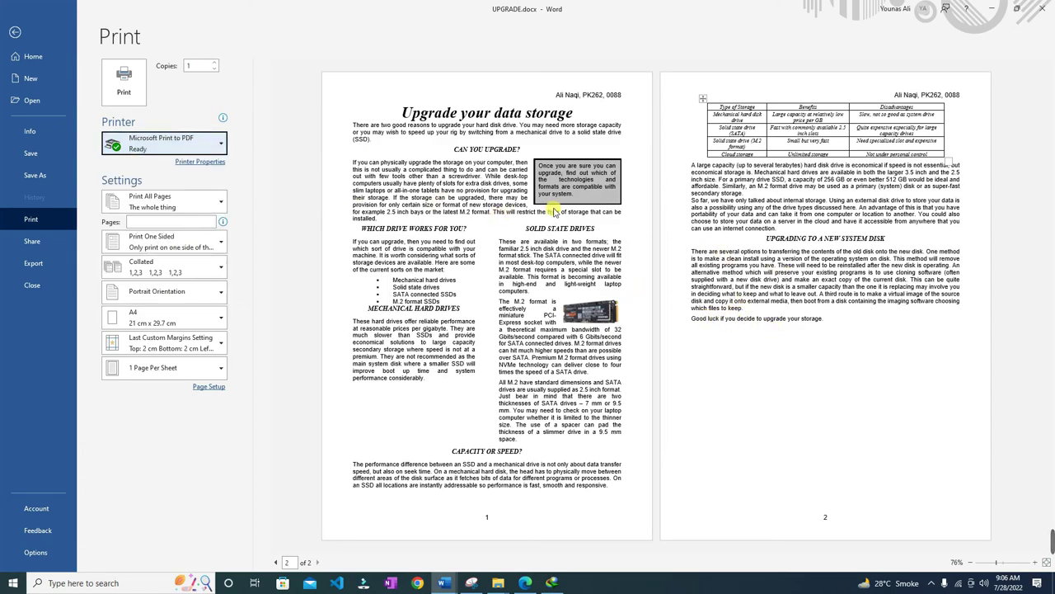
left_click(15, 31)
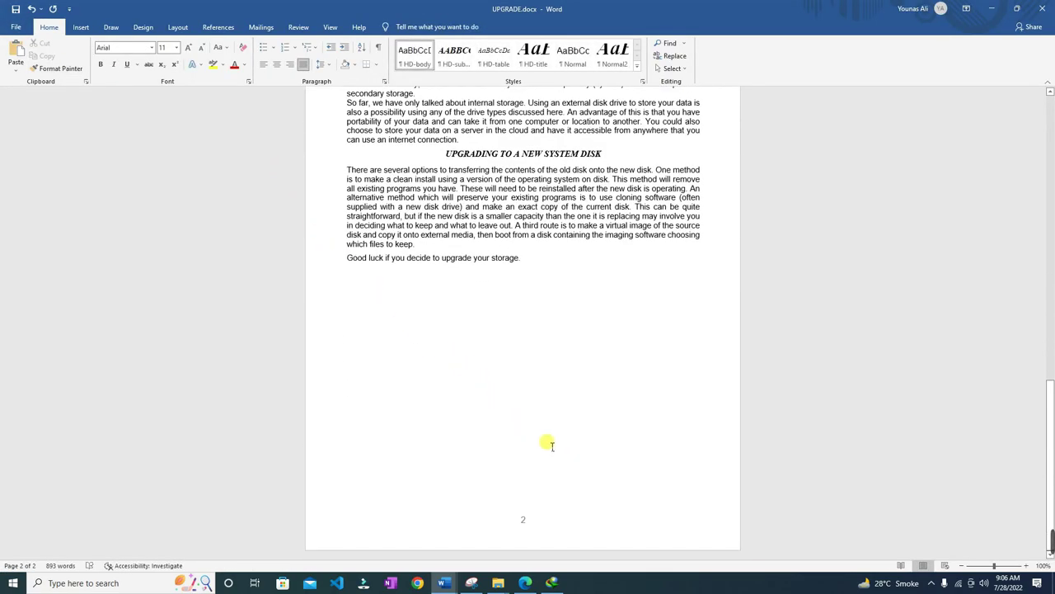